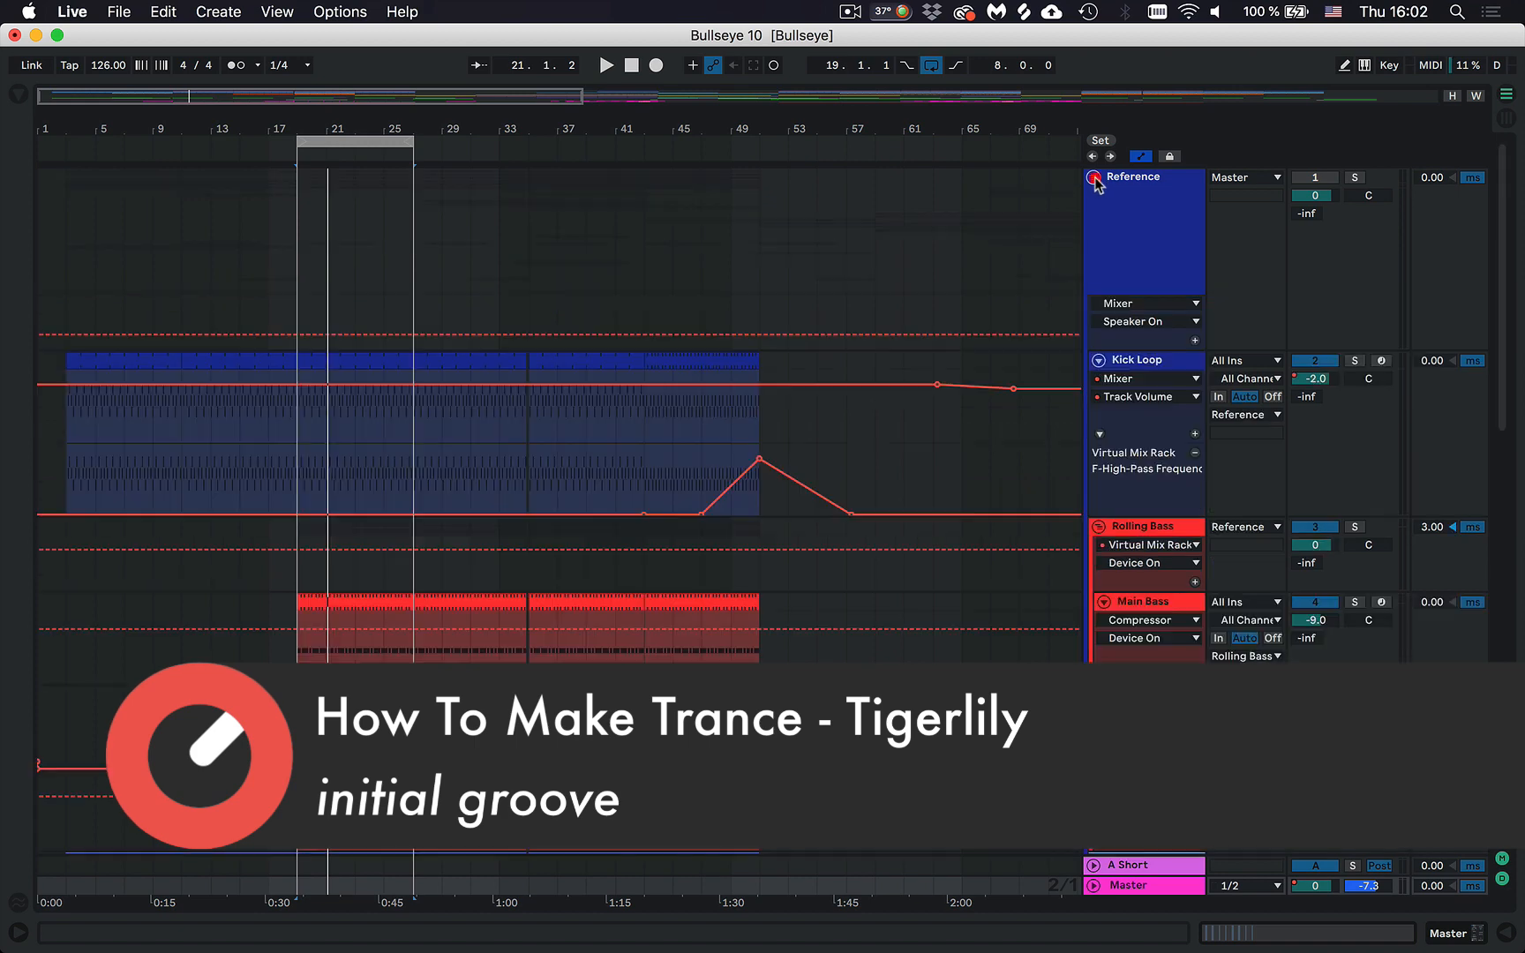
Look over the tracks inside the Reference group and fold the group.
scroll(768, 383, "down", 5)
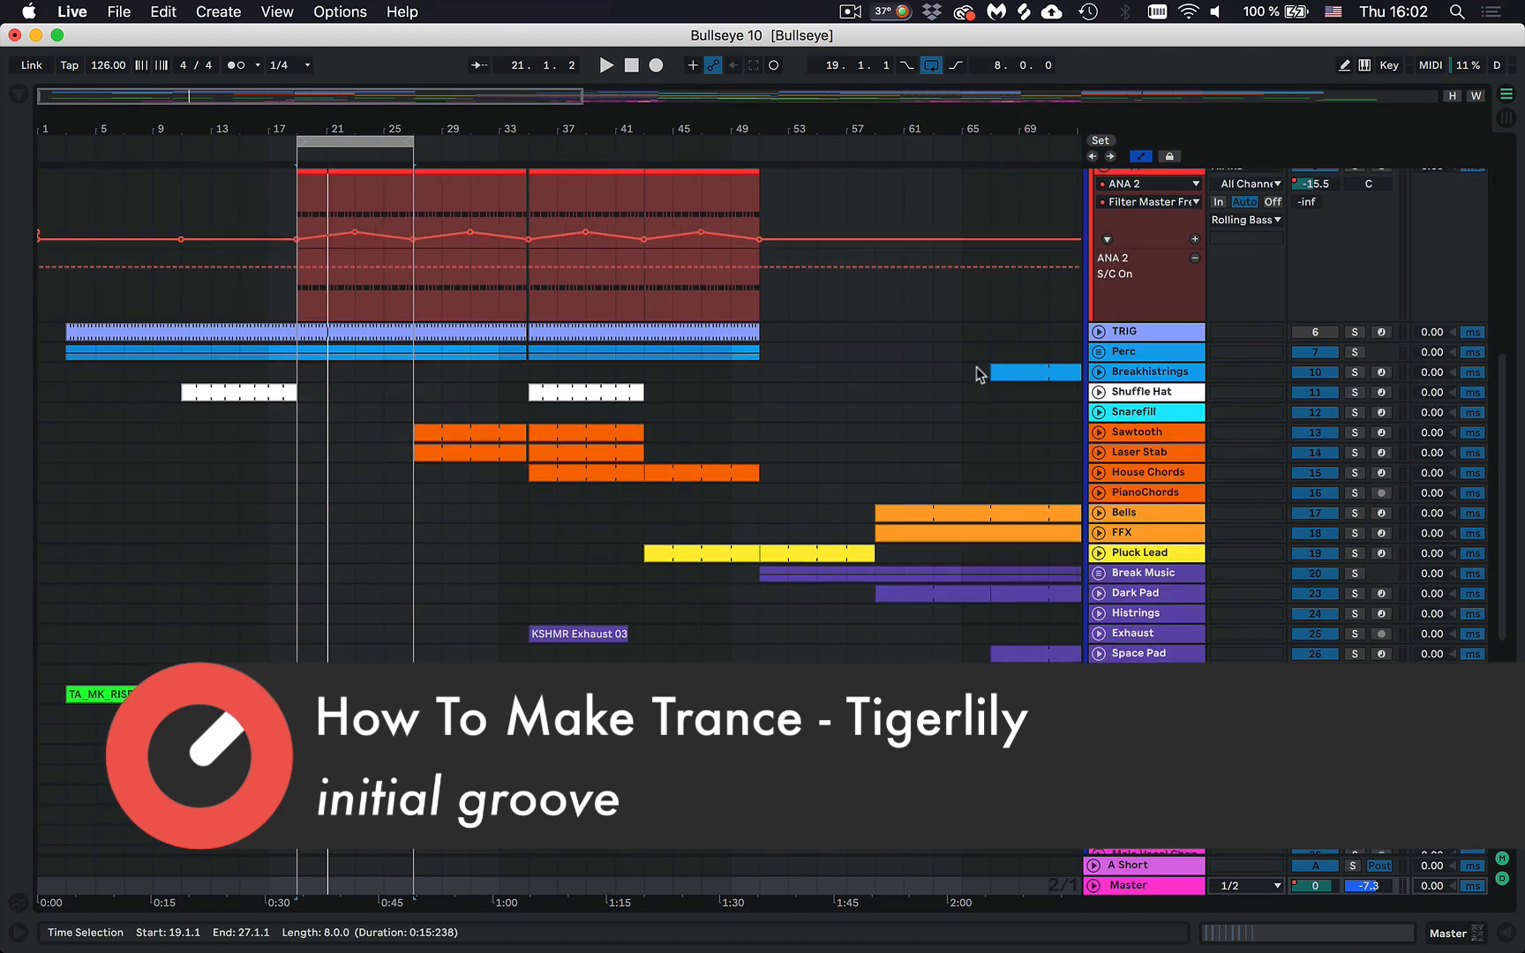
scroll(909, 378, "up", 5)
left_click(1094, 176)
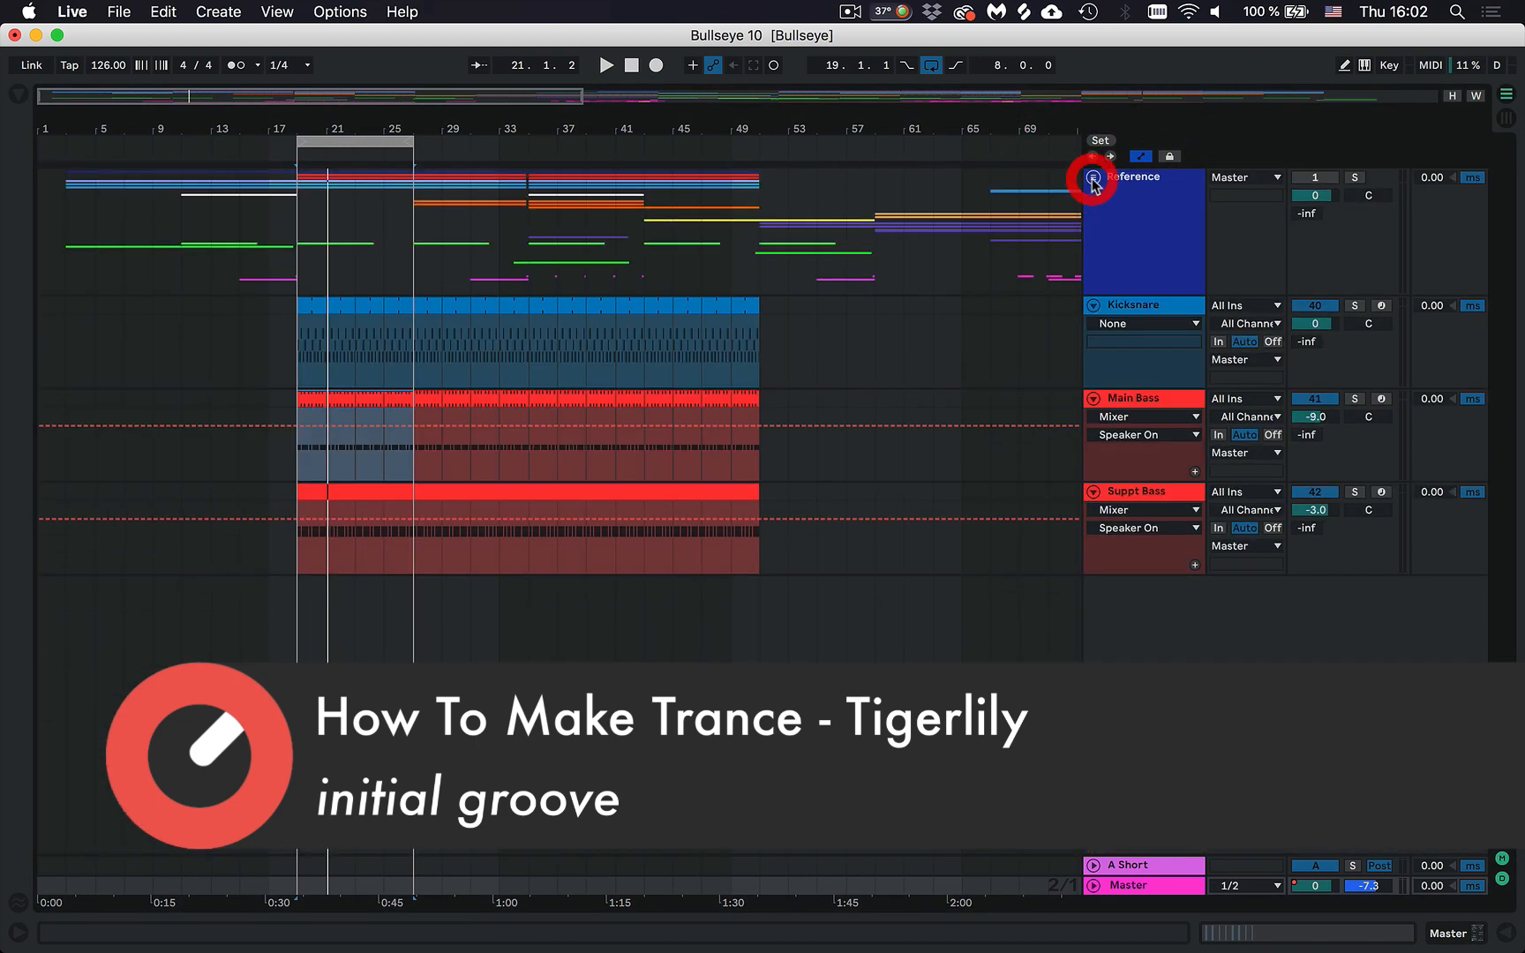
left_click(1124, 177)
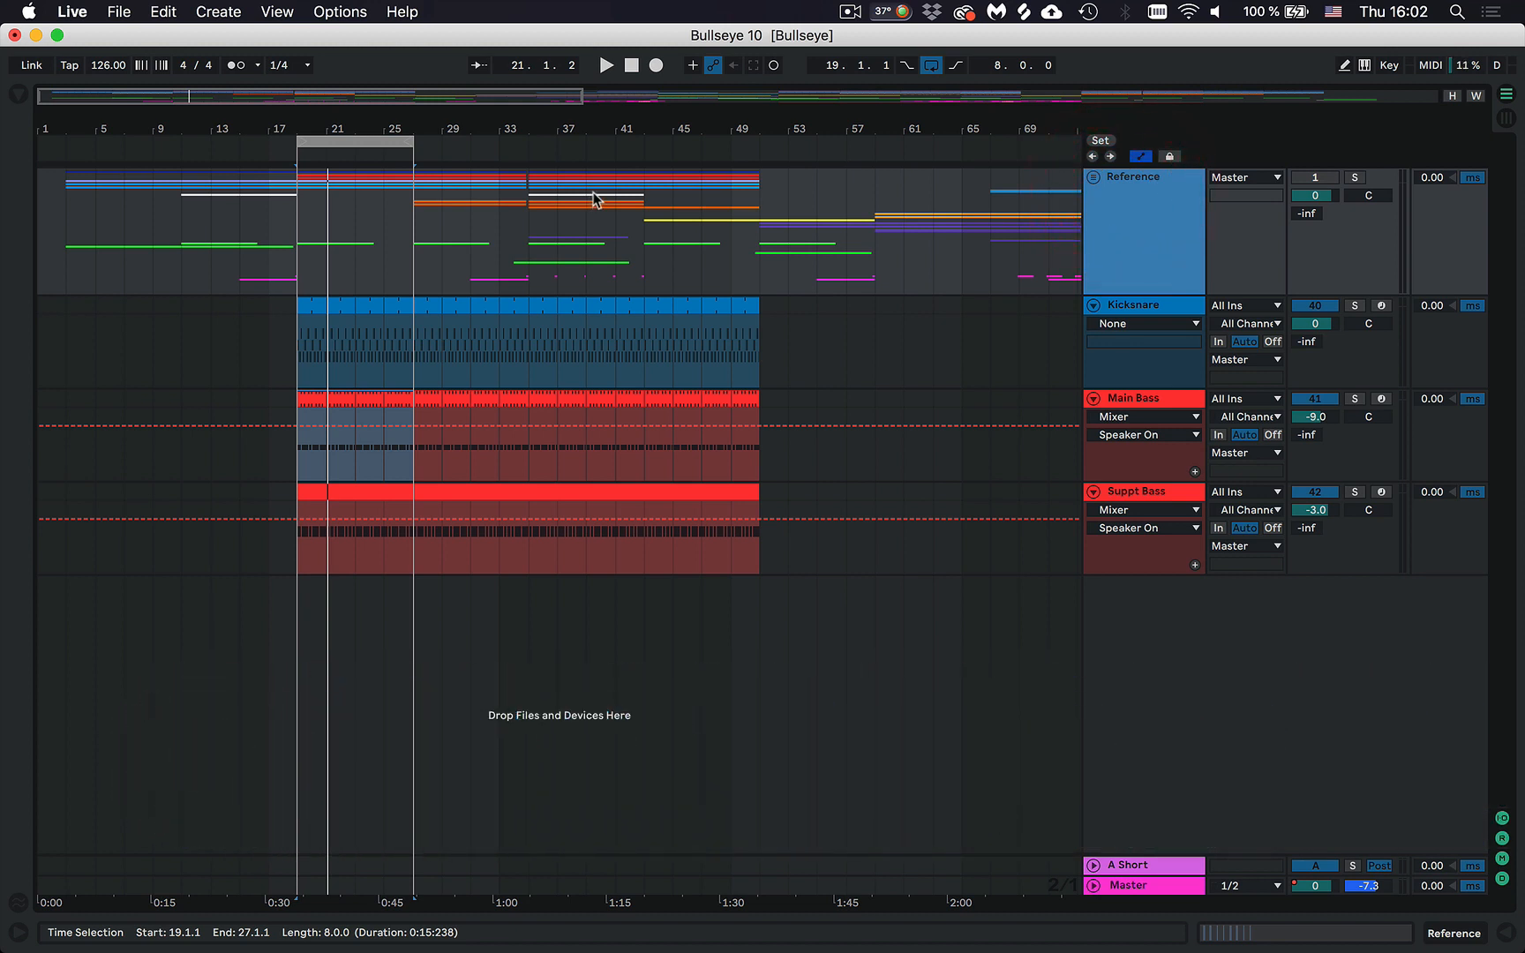
left_click(1158, 408)
left_click(1148, 349)
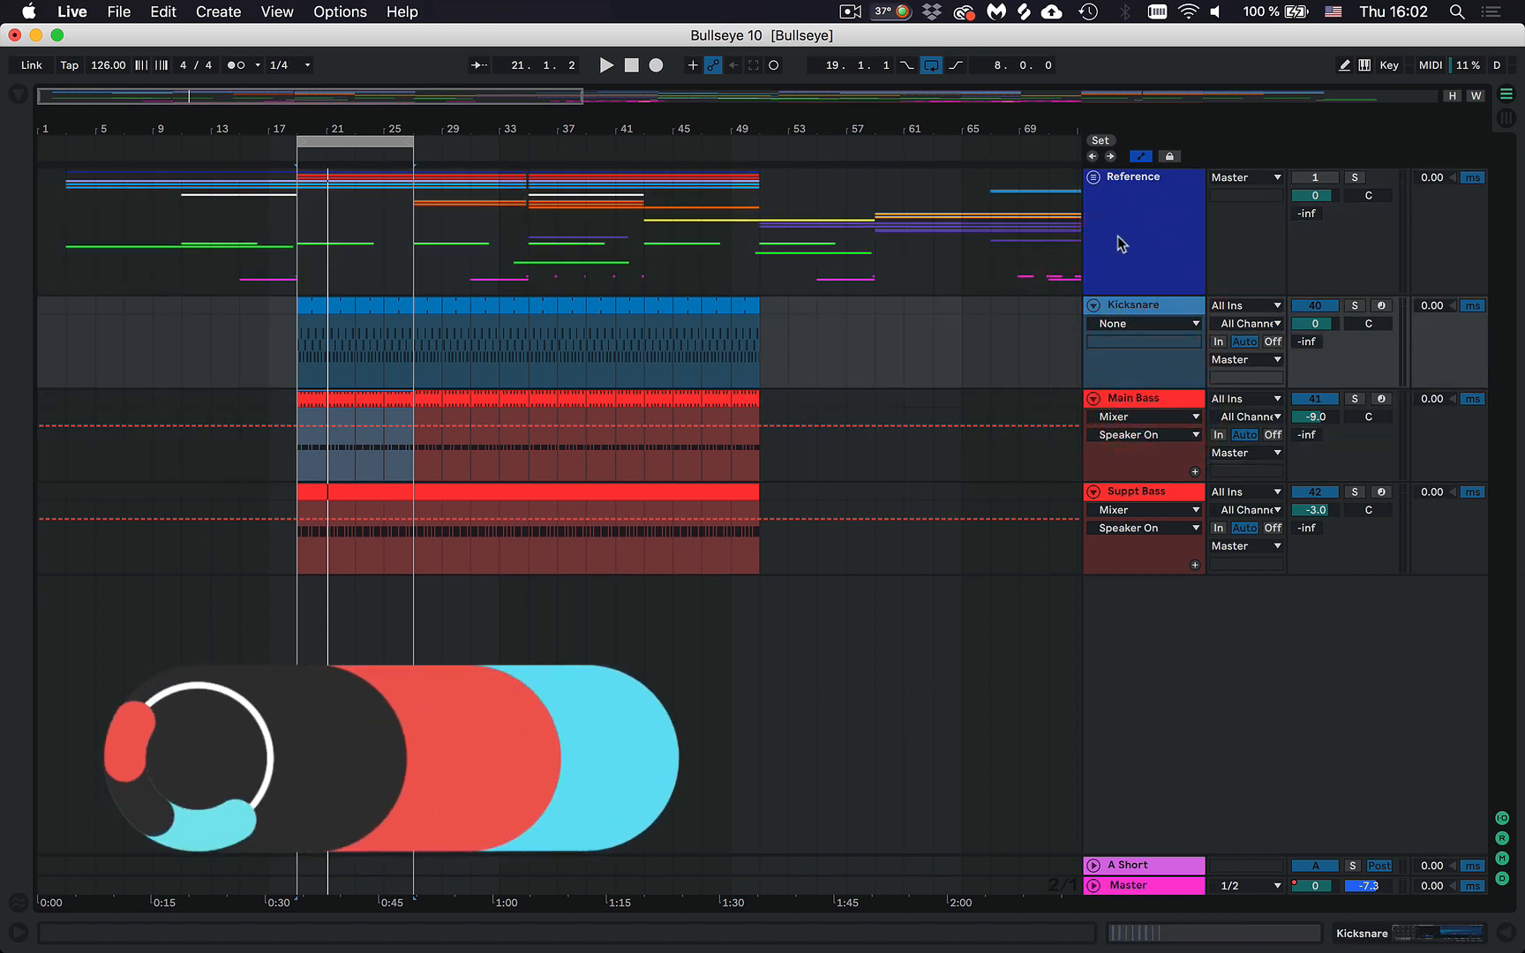
left_click(1093, 399)
left_click(1094, 419)
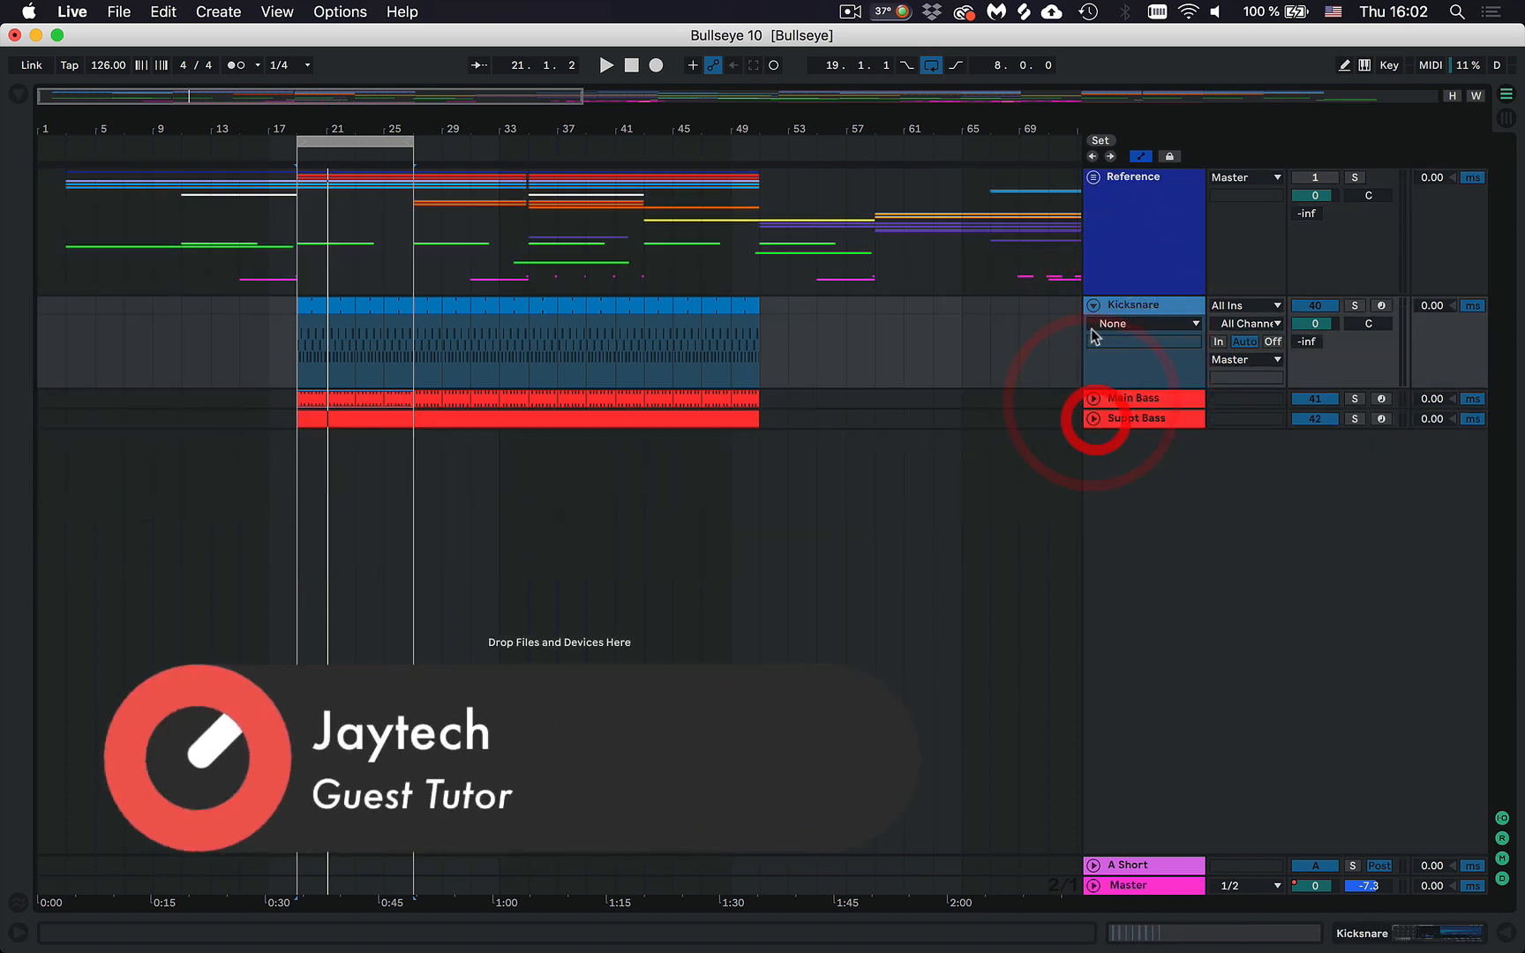
left_click(1093, 305)
left_click(1133, 345)
left_click(1133, 305)
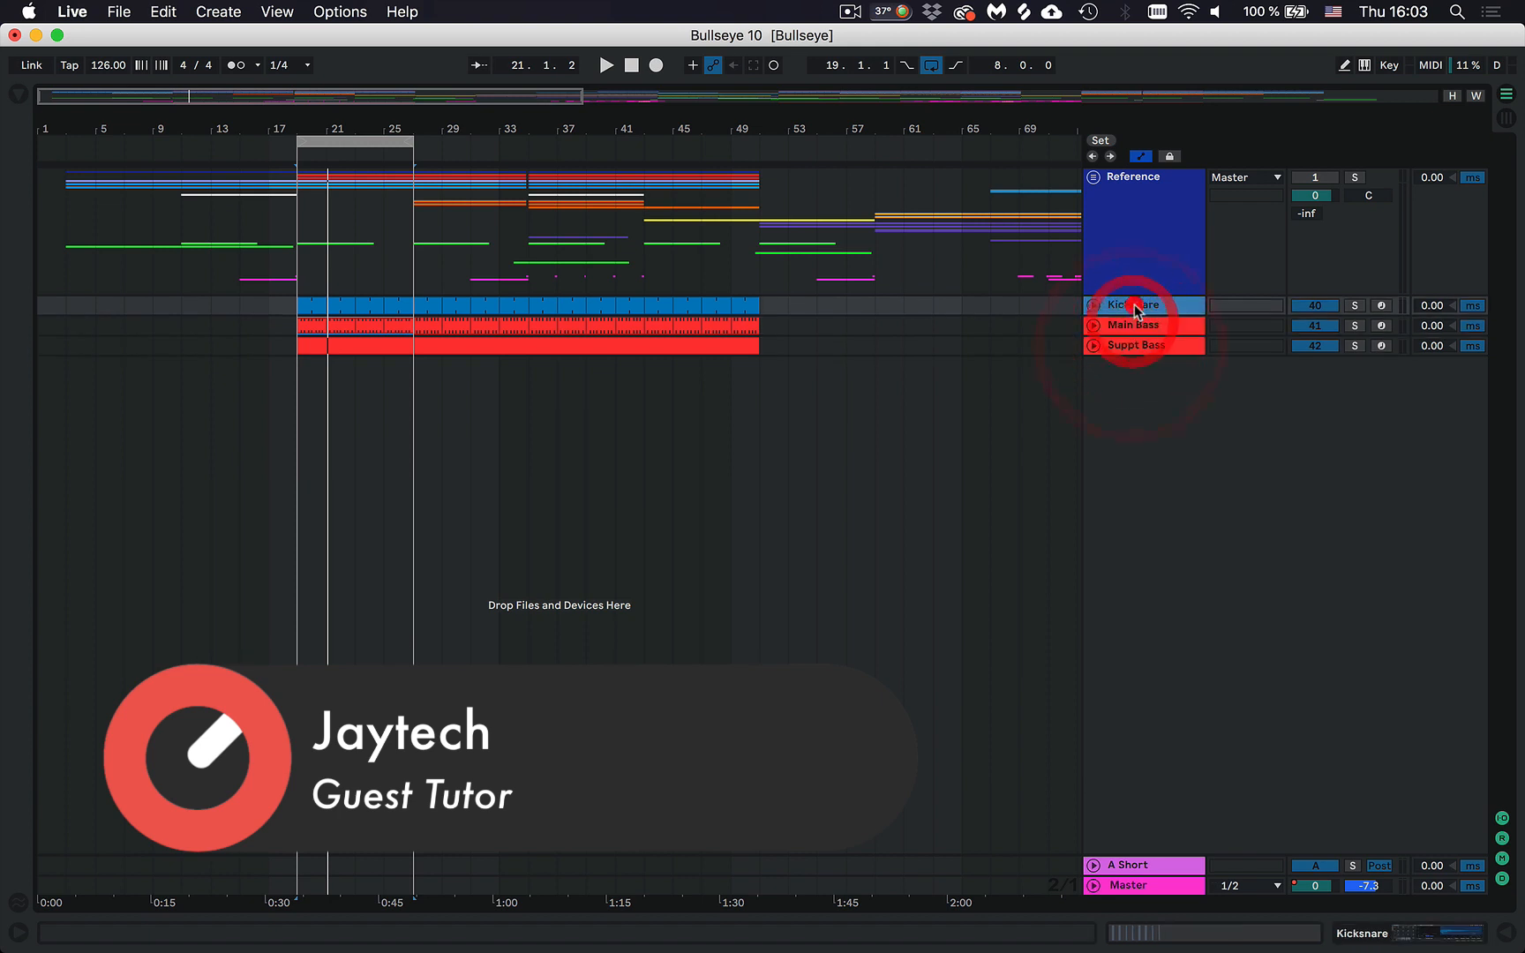
left_click(1134, 325)
left_click(1093, 345)
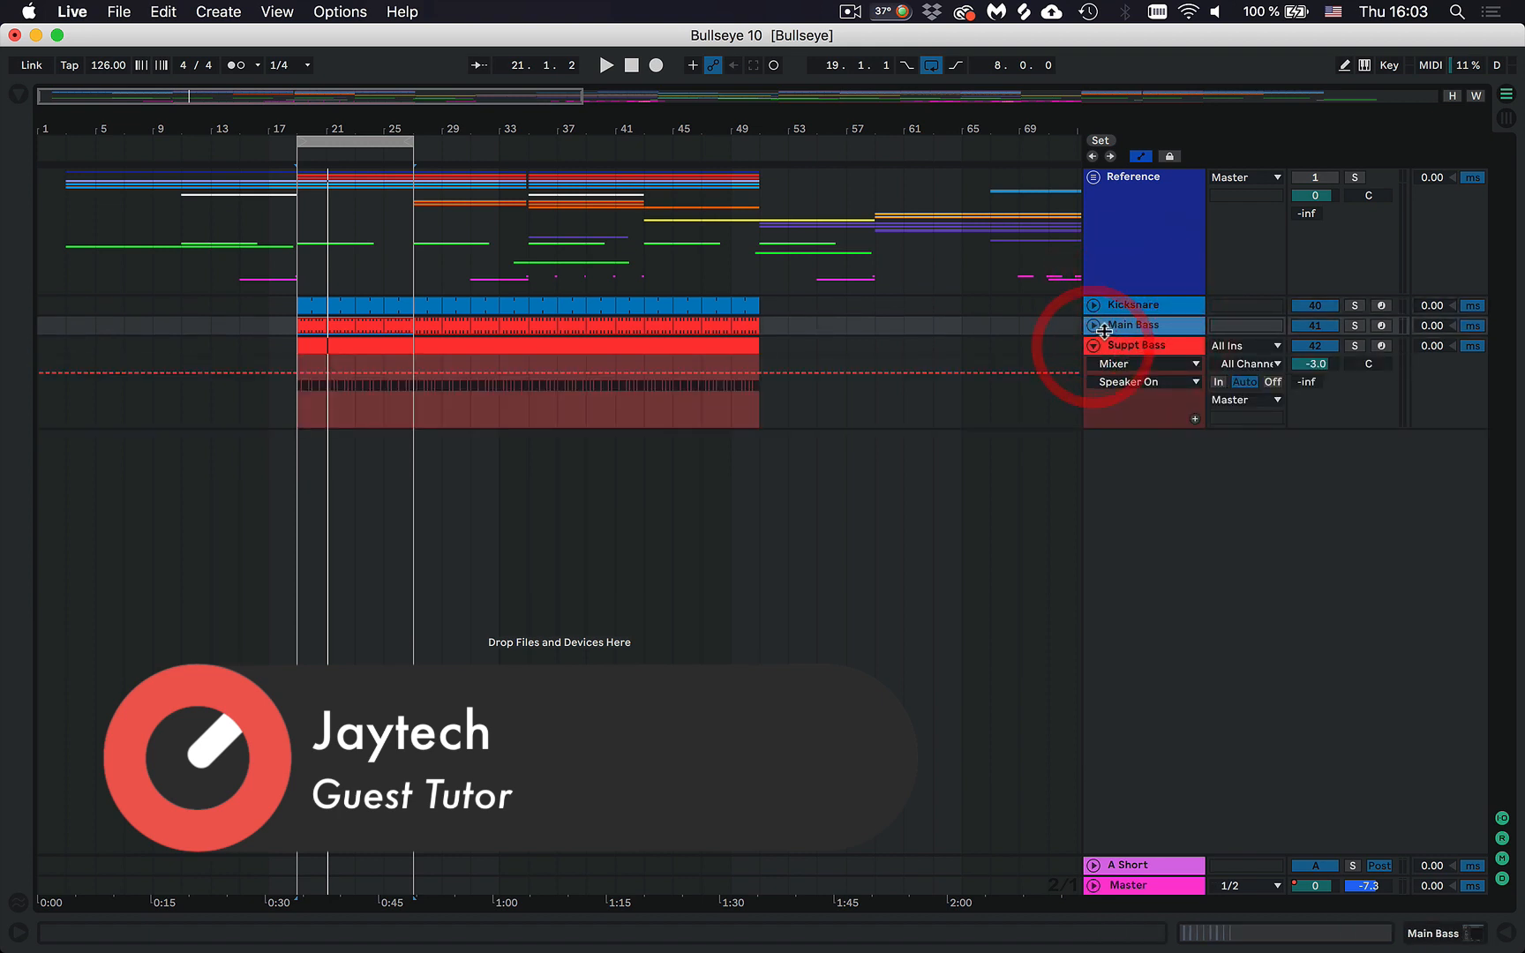
left_click(1094, 325)
left_click(1094, 304)
left_click(1159, 309)
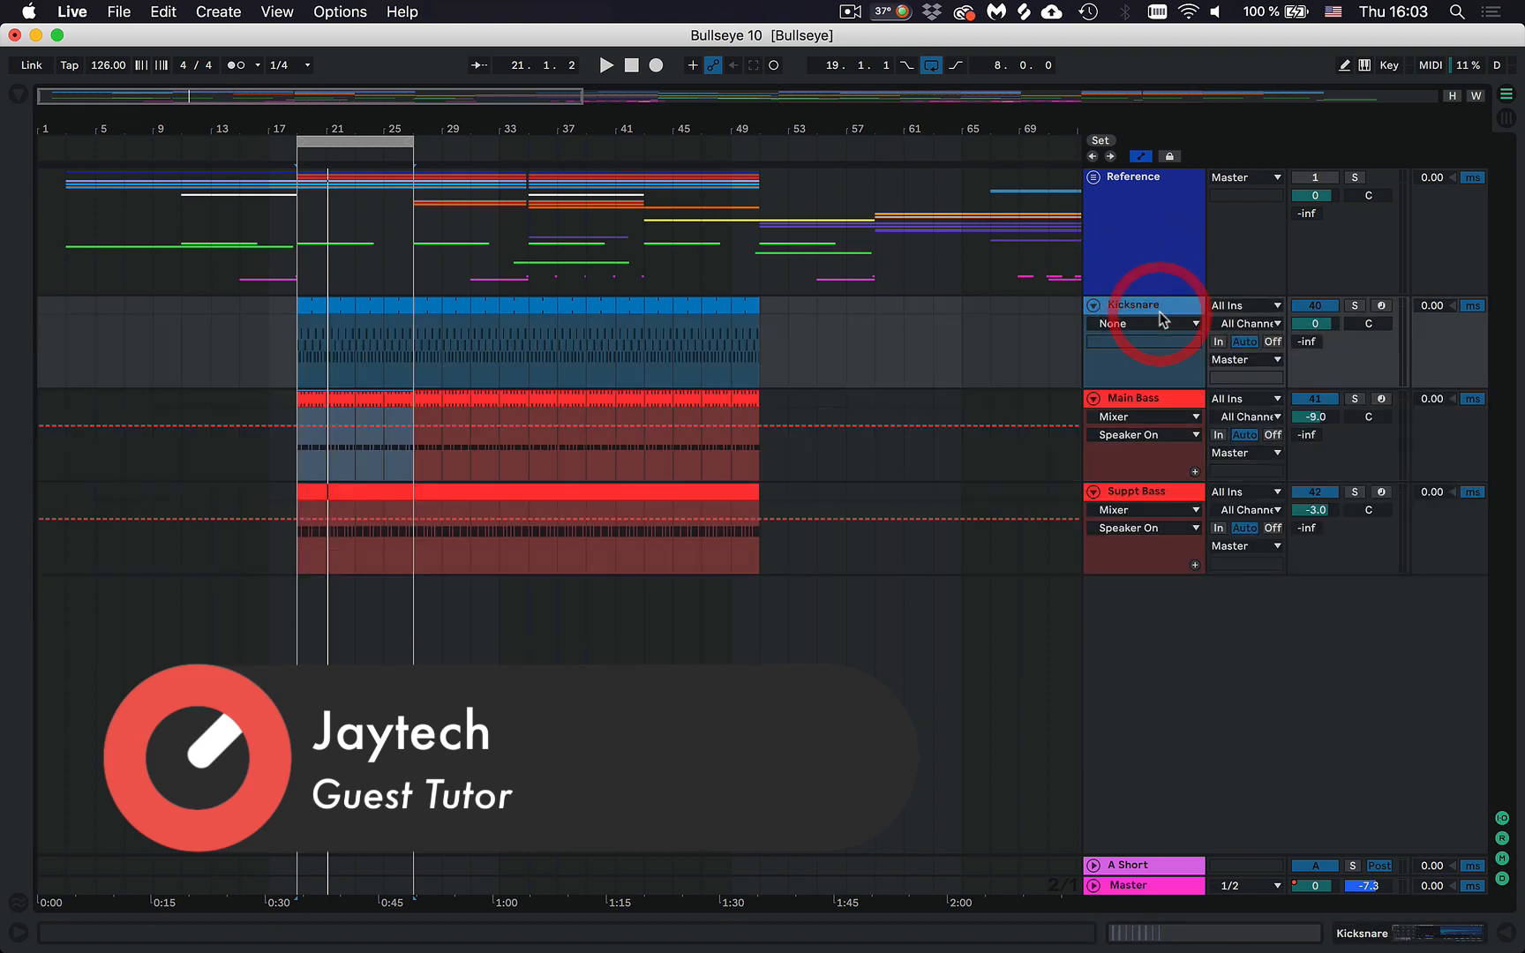
Select the looped section from bar 19 to bar 27 and play the groove.
left_click(368, 139)
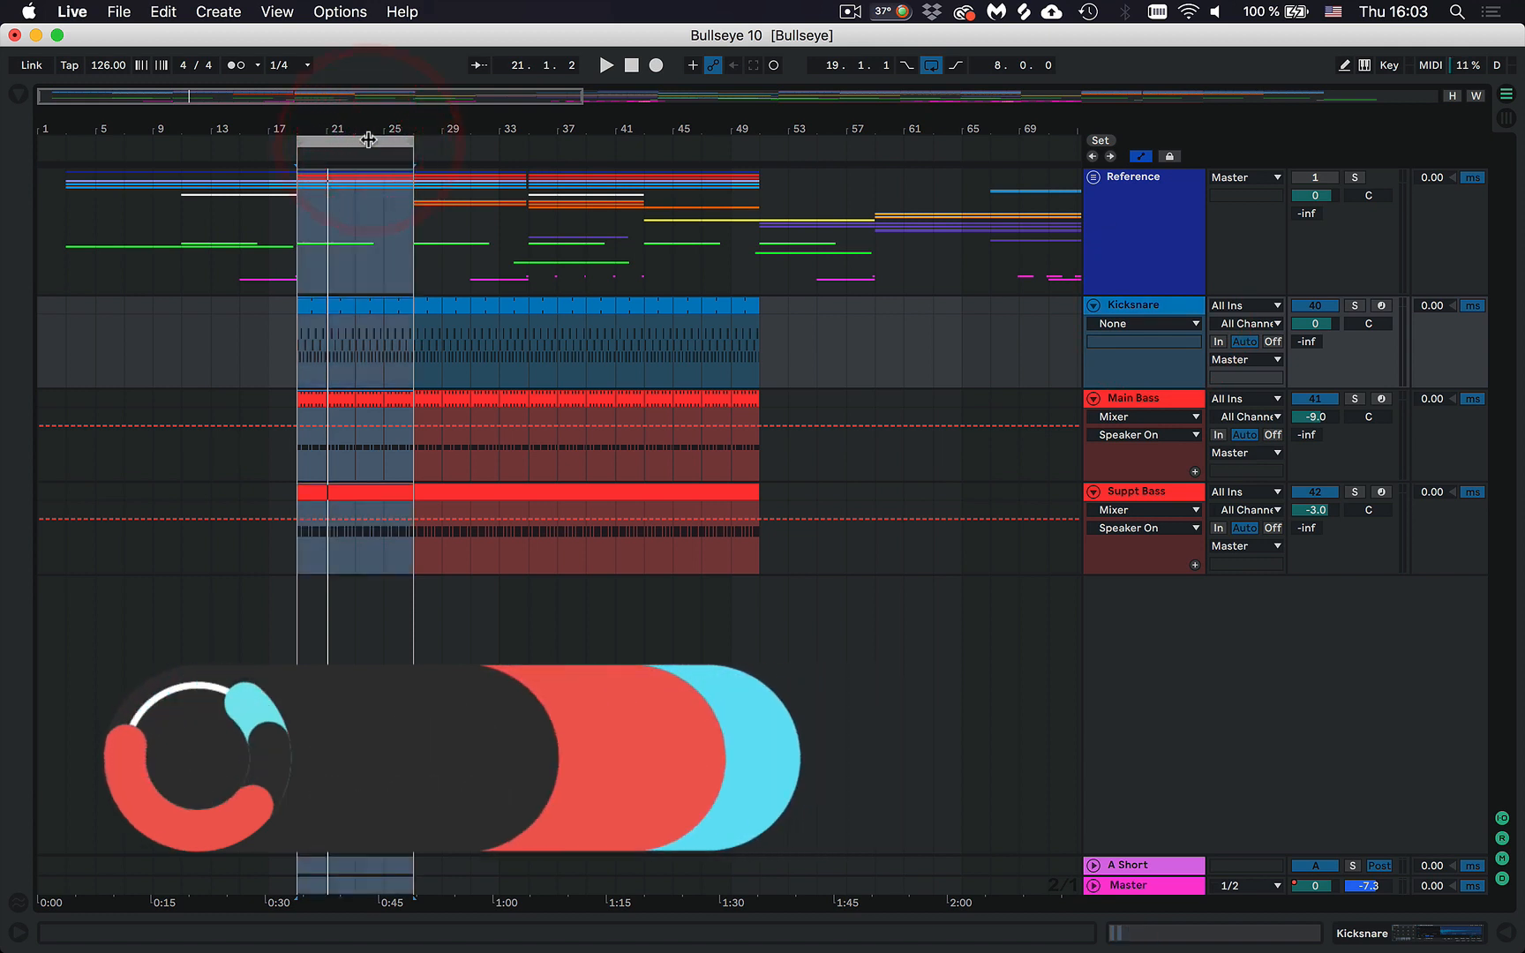
key("space")
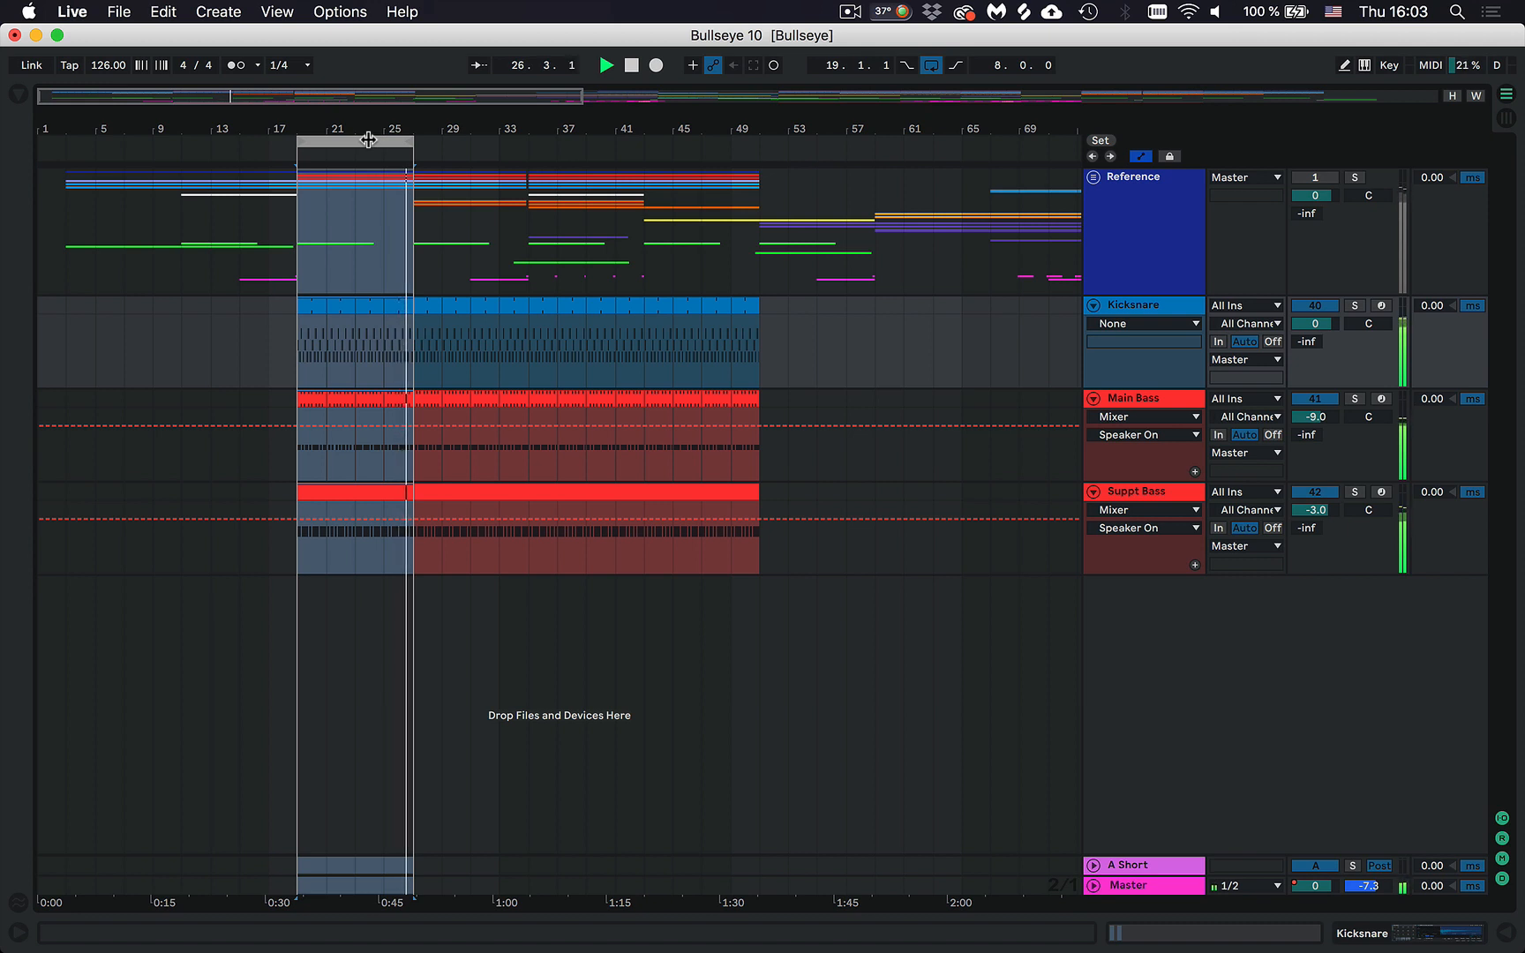
key("space")
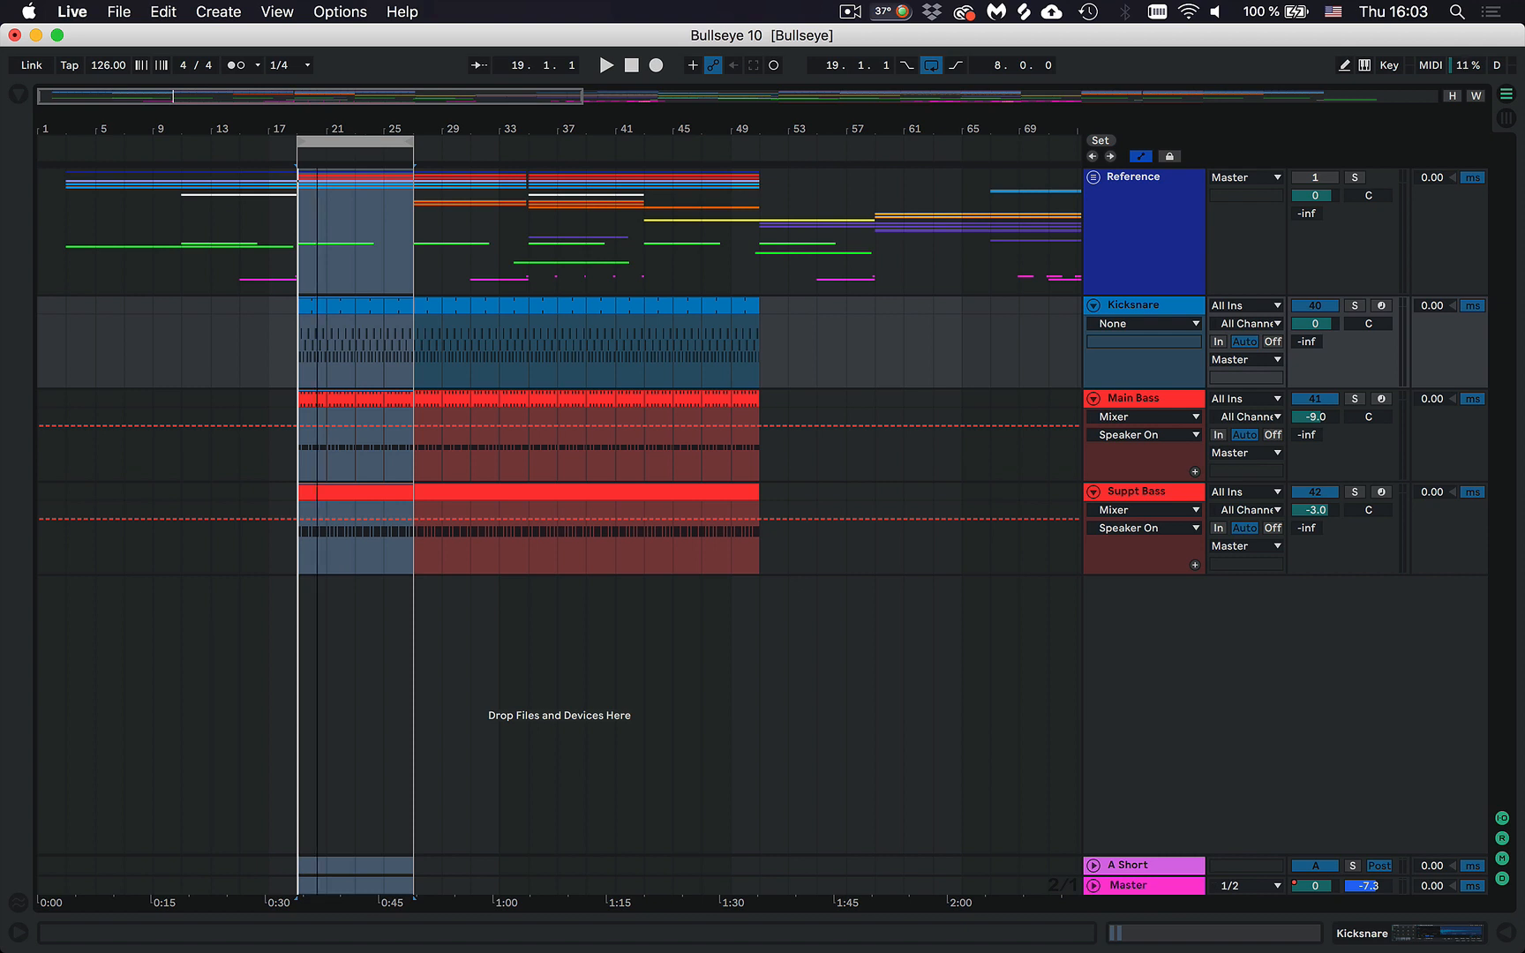
left_click_drag(381, 129, 688, 190)
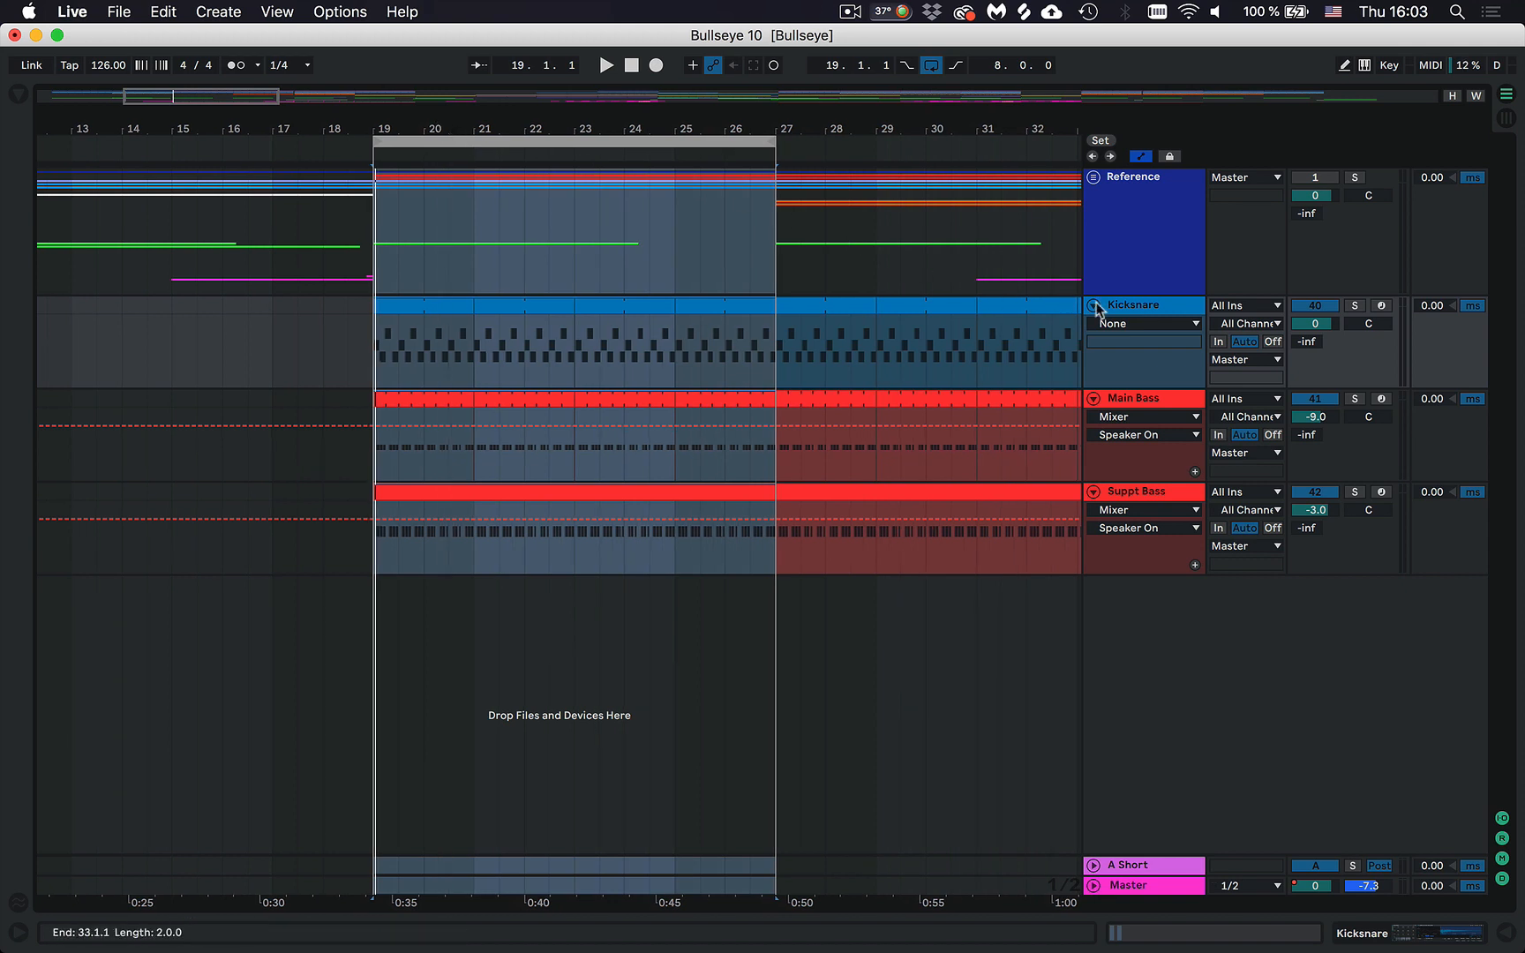
left_click(1139, 304)
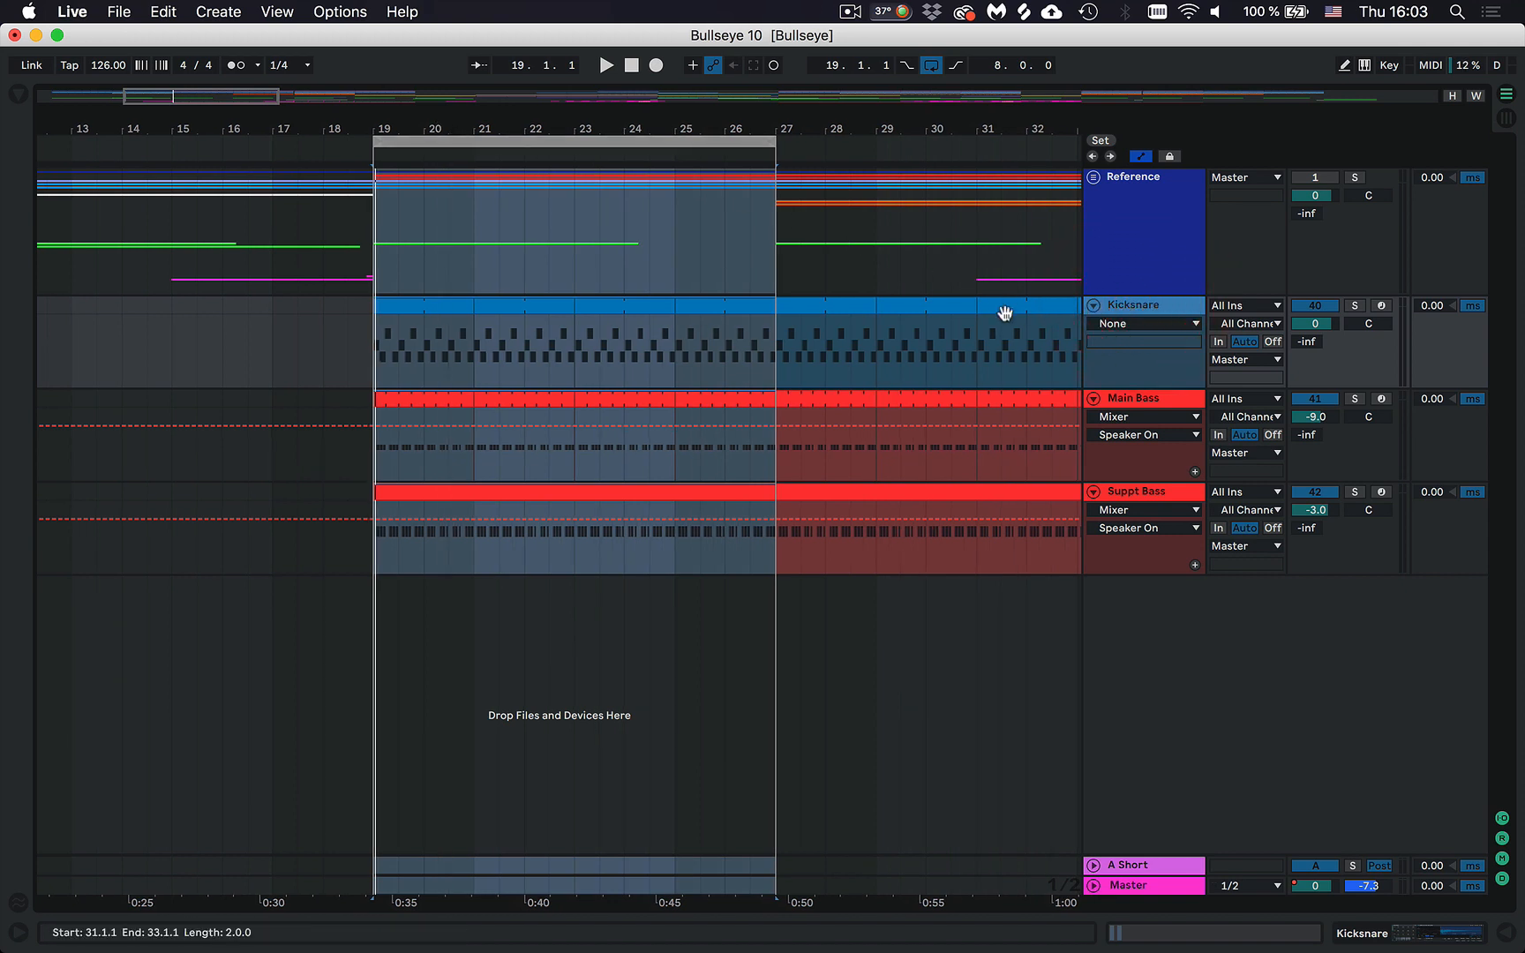
left_click(1139, 305)
left_click(1136, 398)
left_click(1147, 491)
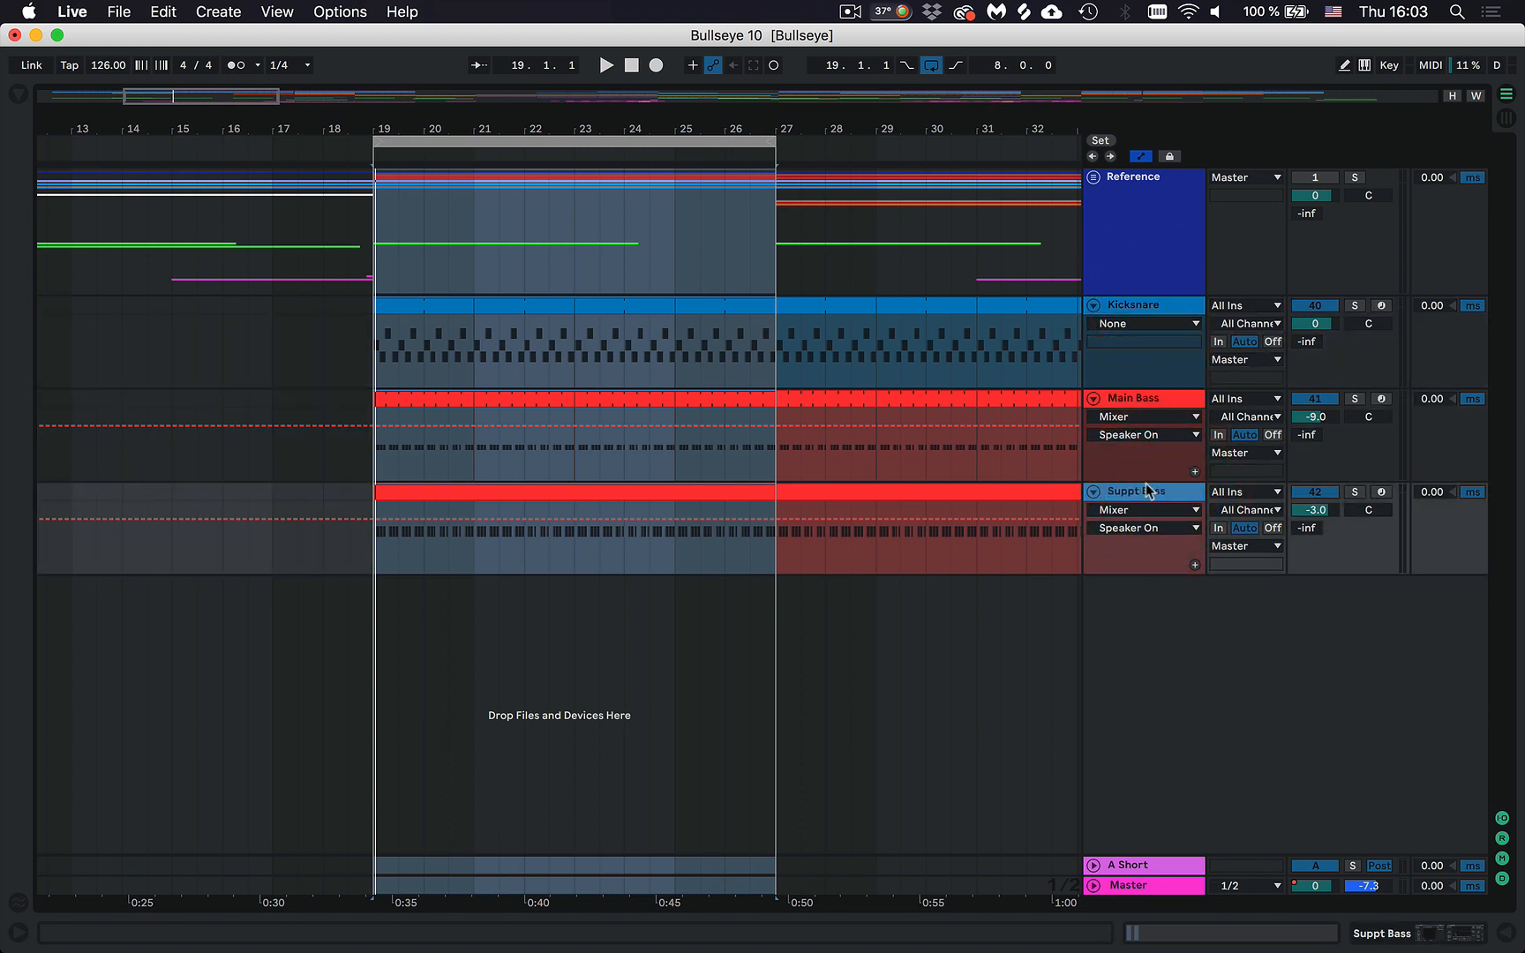
left_click(1174, 309)
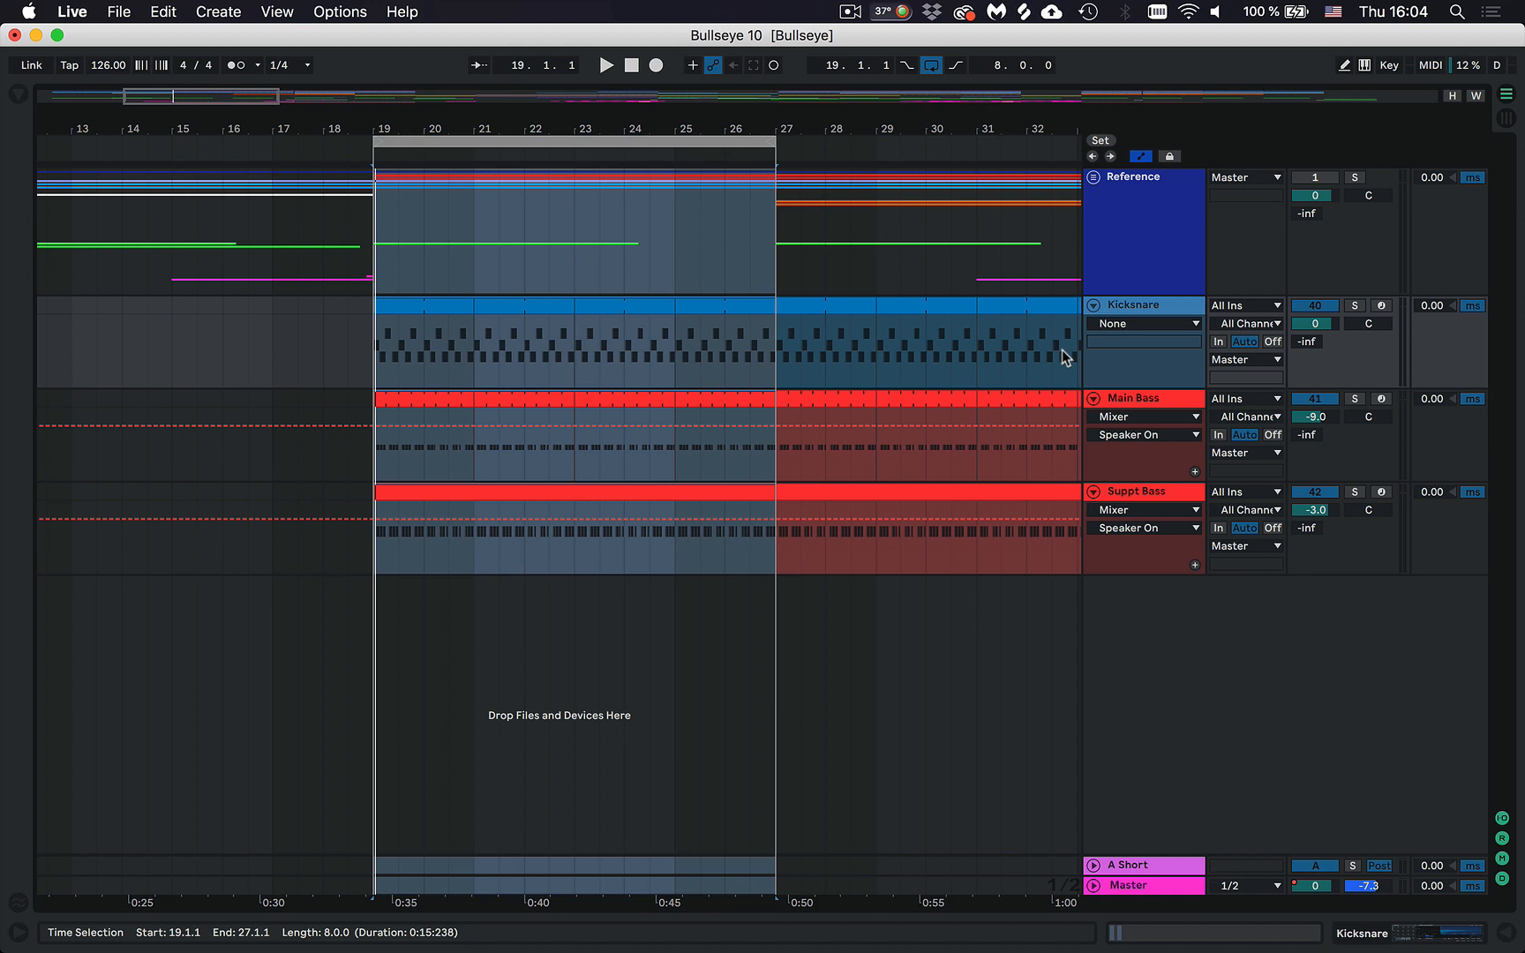
left_click(1127, 305)
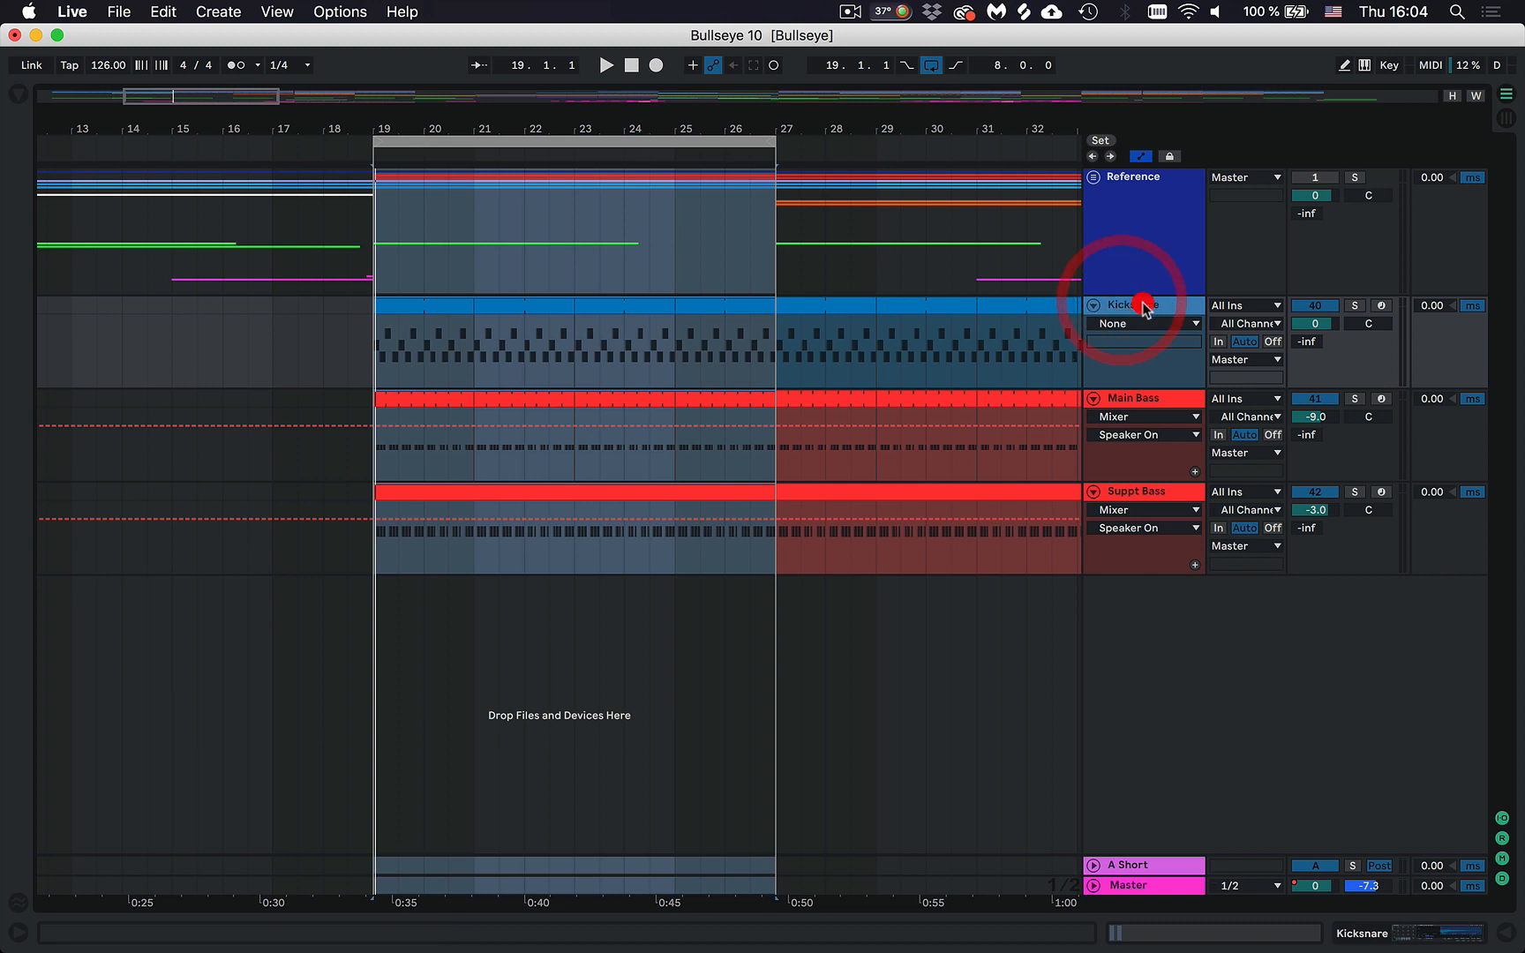
left_click(1147, 304)
left_click(1147, 399)
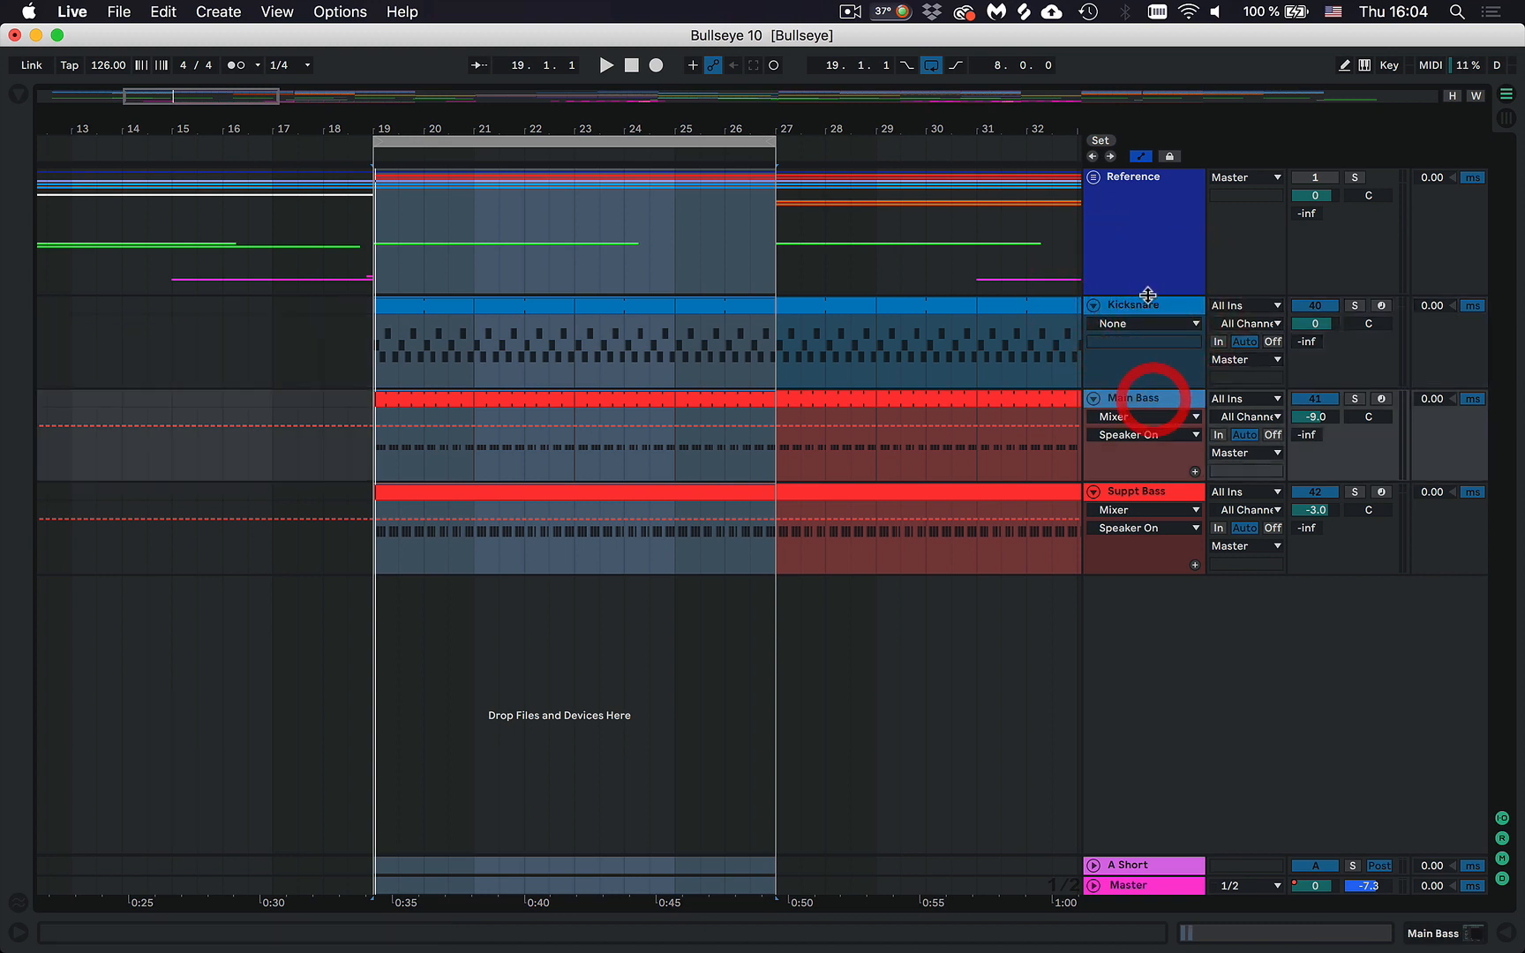
left_click(1145, 306)
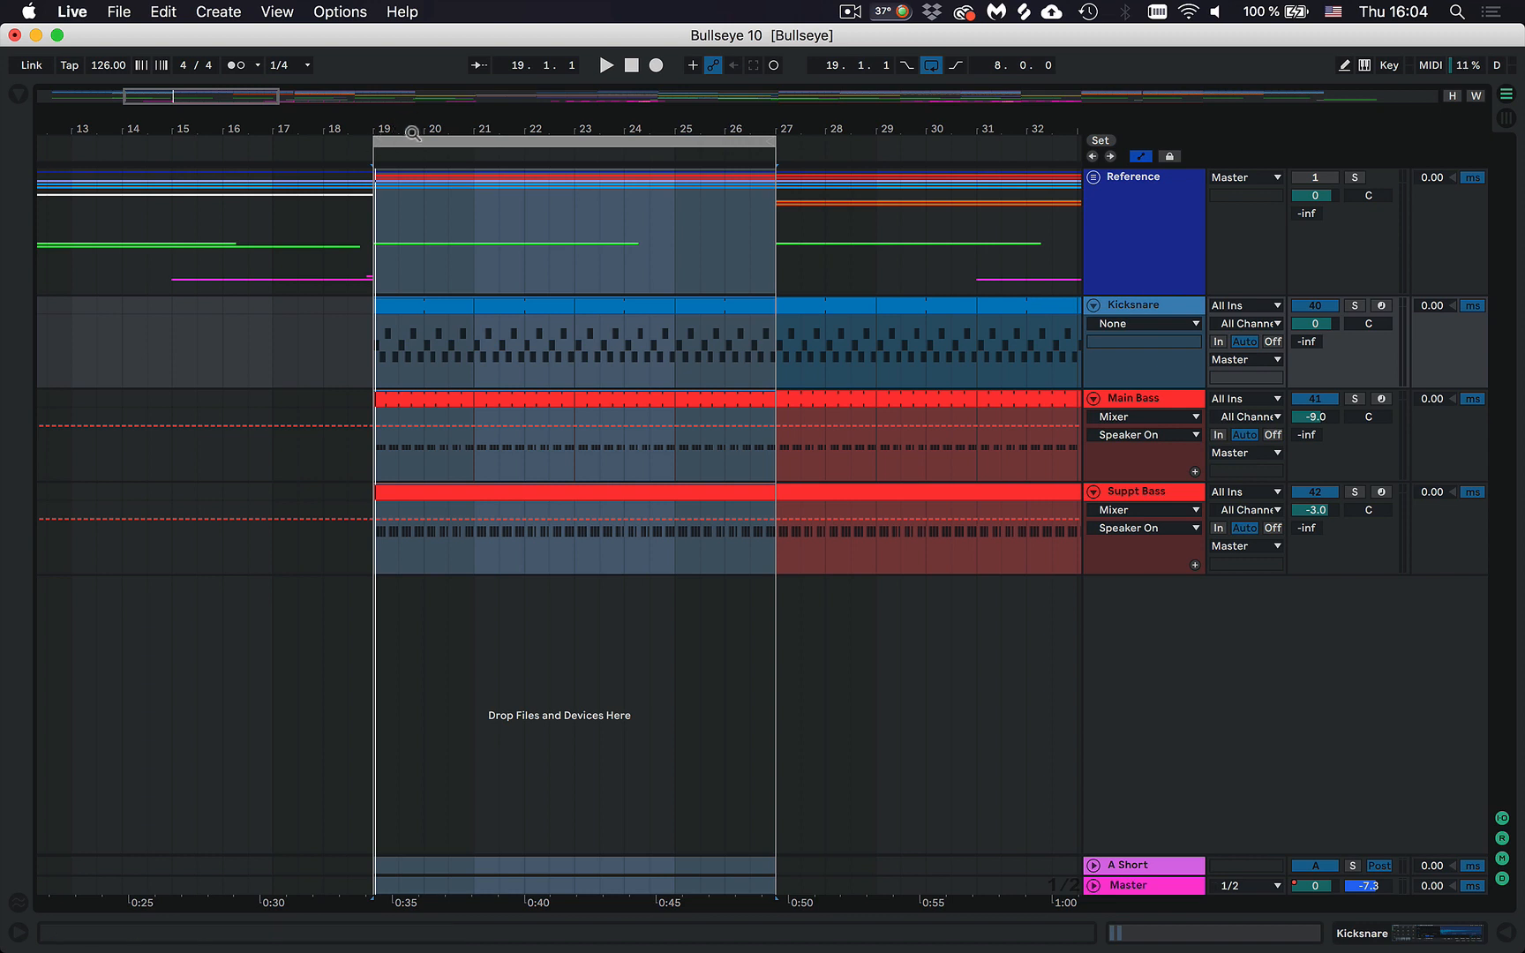
Insert the WHAT_DA_Drum_32B_128_G audio track above the Kicksnare track, with its drum loop starting at bar 19.
left_click_drag(406, 134, 406, 143)
left_click(1144, 302)
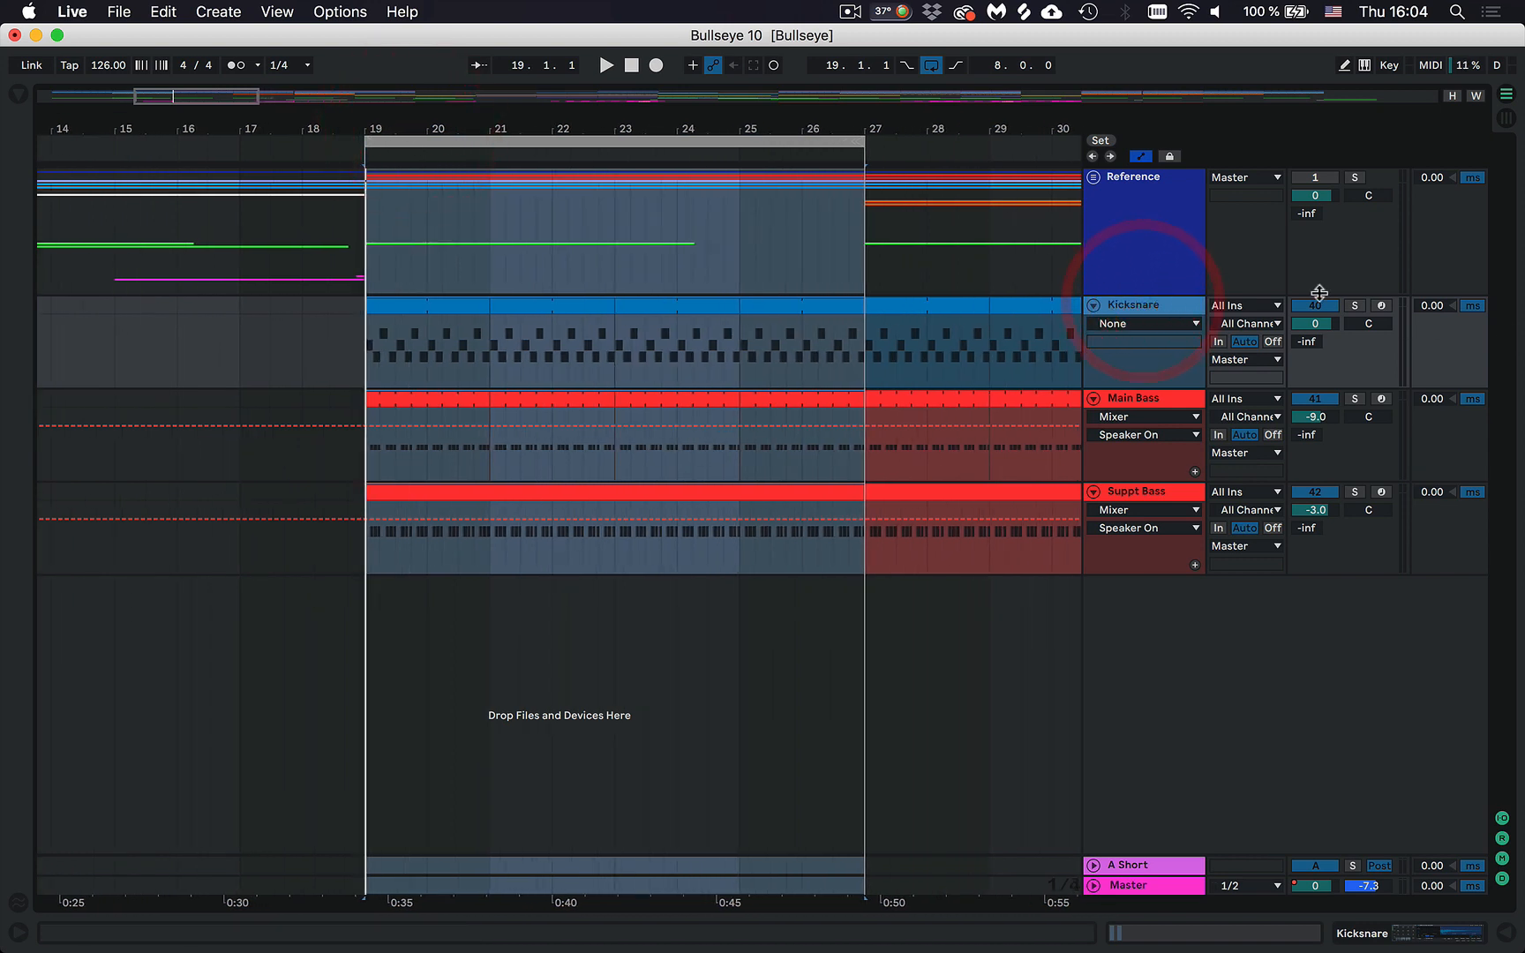
left_click(1148, 309)
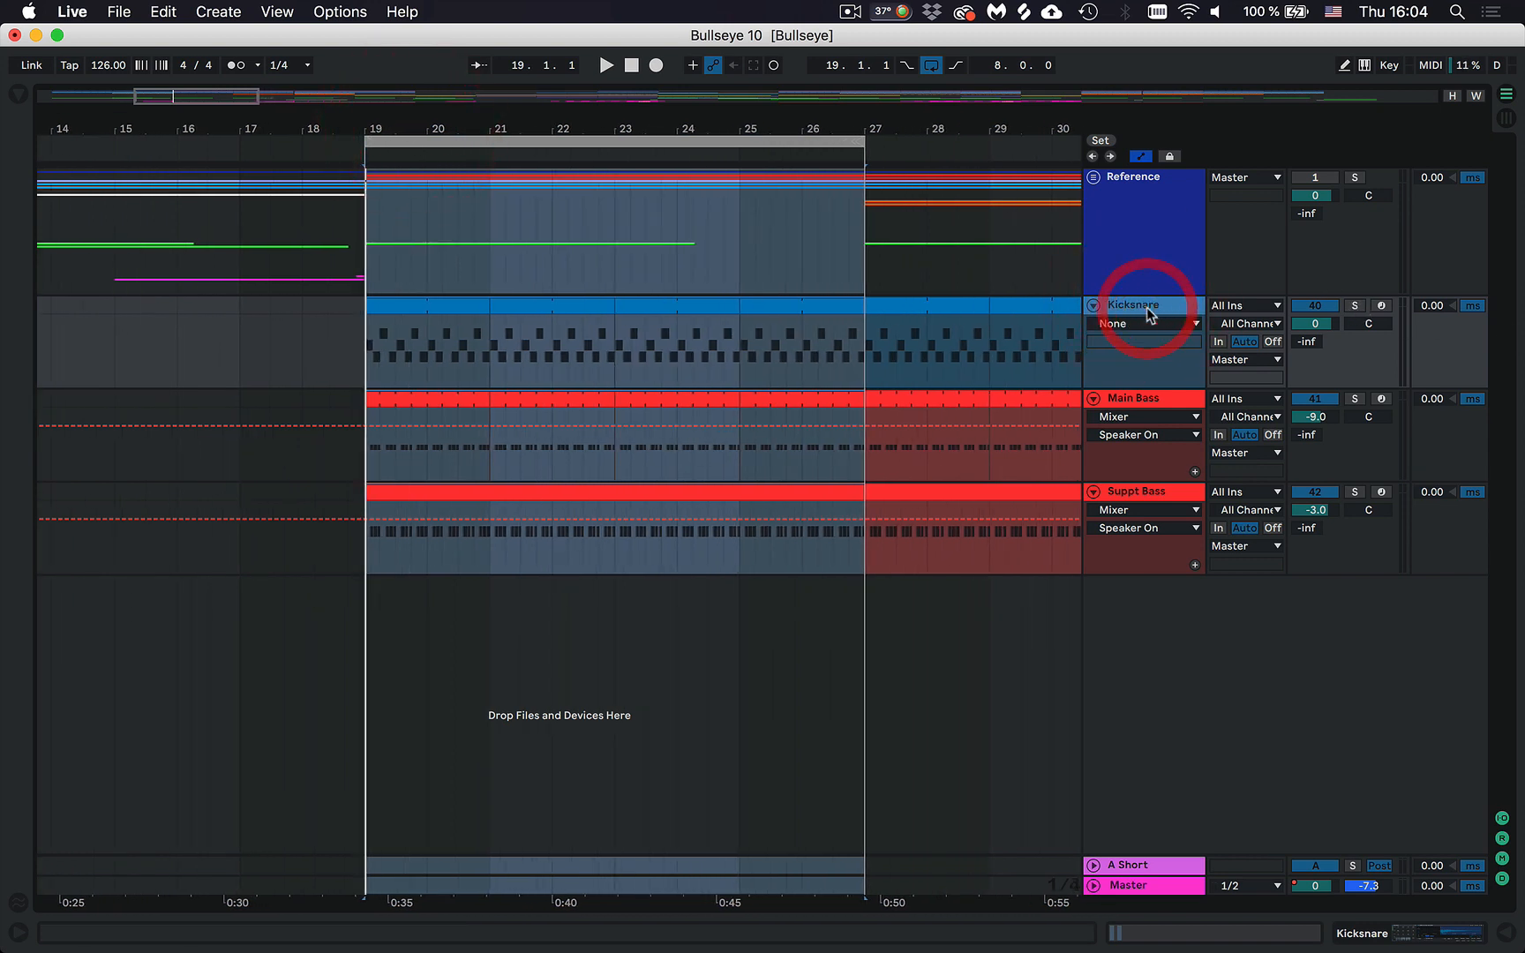
key("super+d")
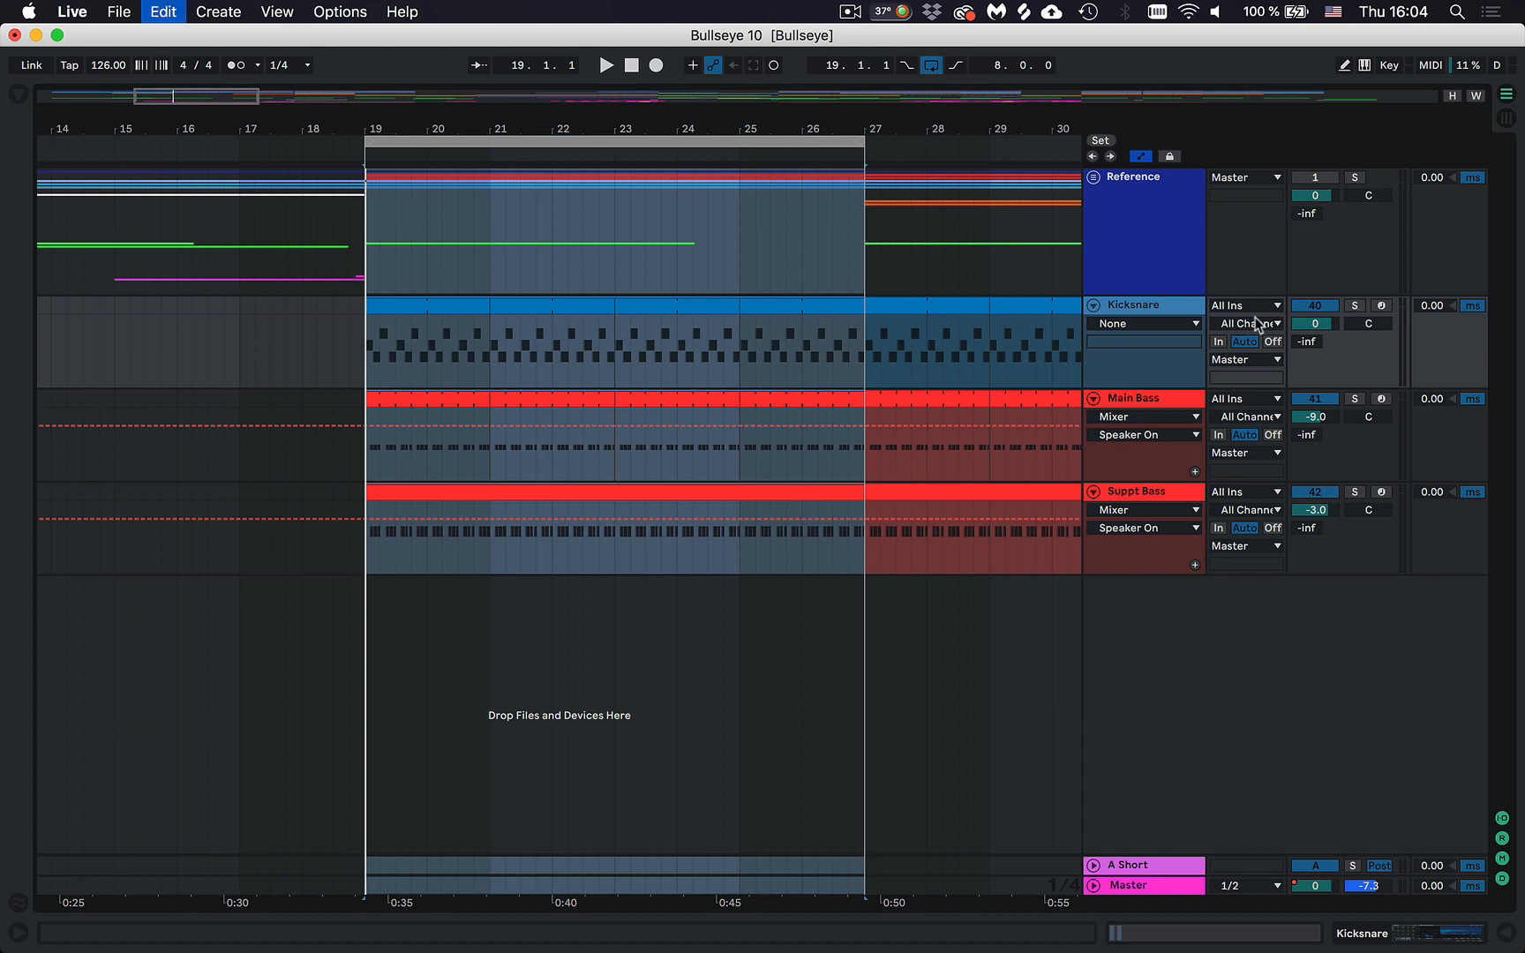
left_click(1165, 308)
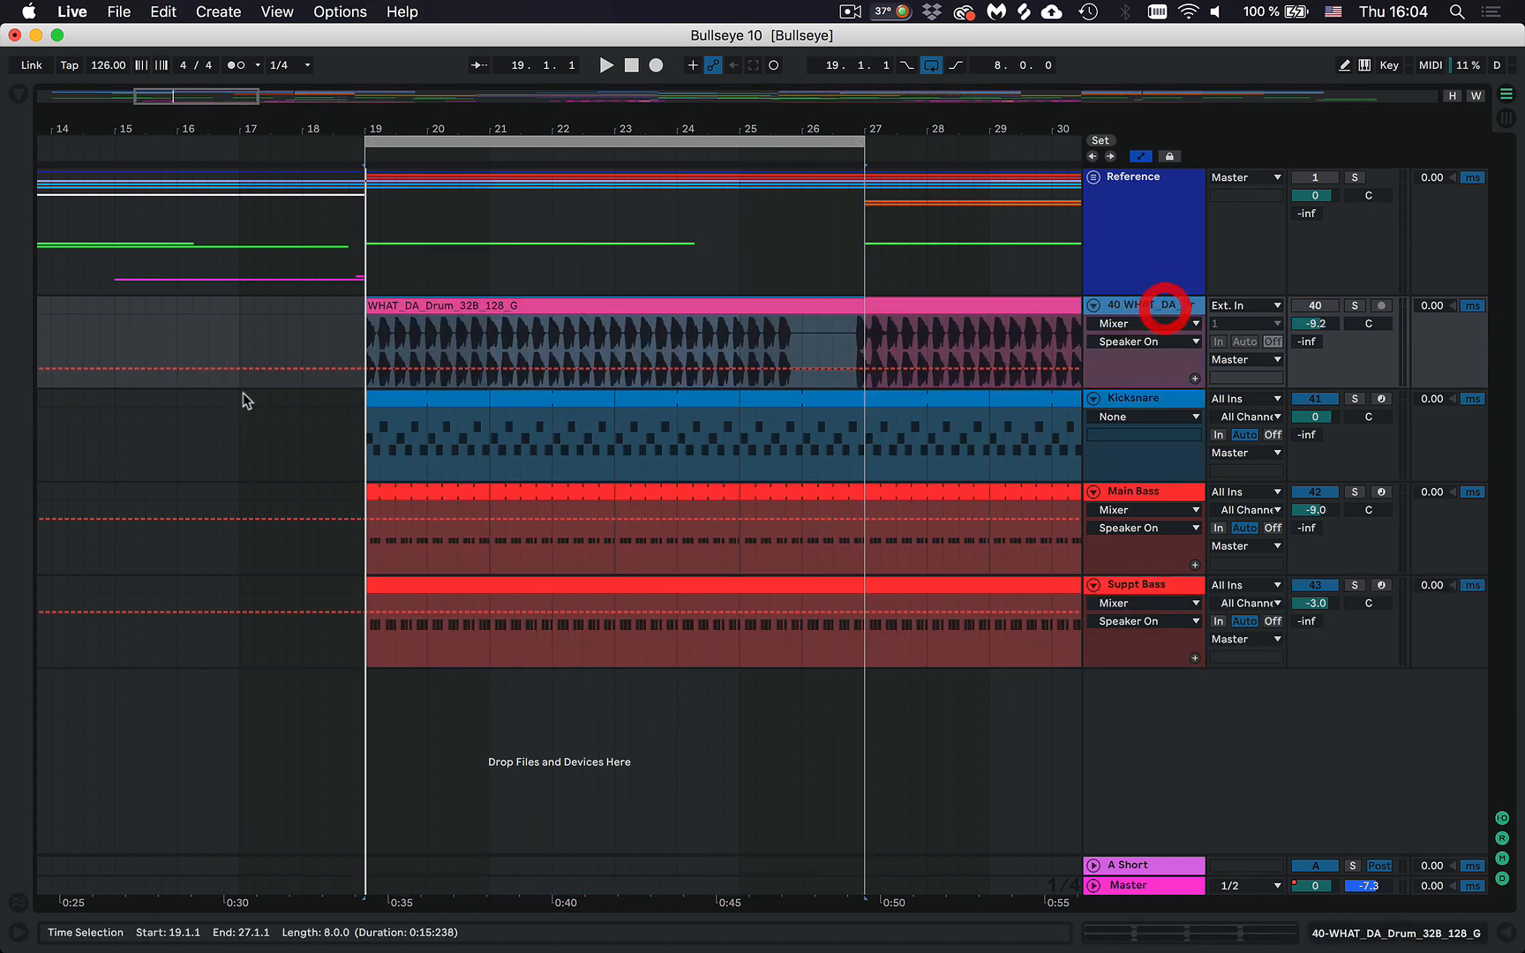
Audition the WHAT_DA_Drum_32B_128_G loop in solo from bar 19, then take the track out of solo.
left_click(413, 305)
left_click_drag(357, 129, 357, 168)
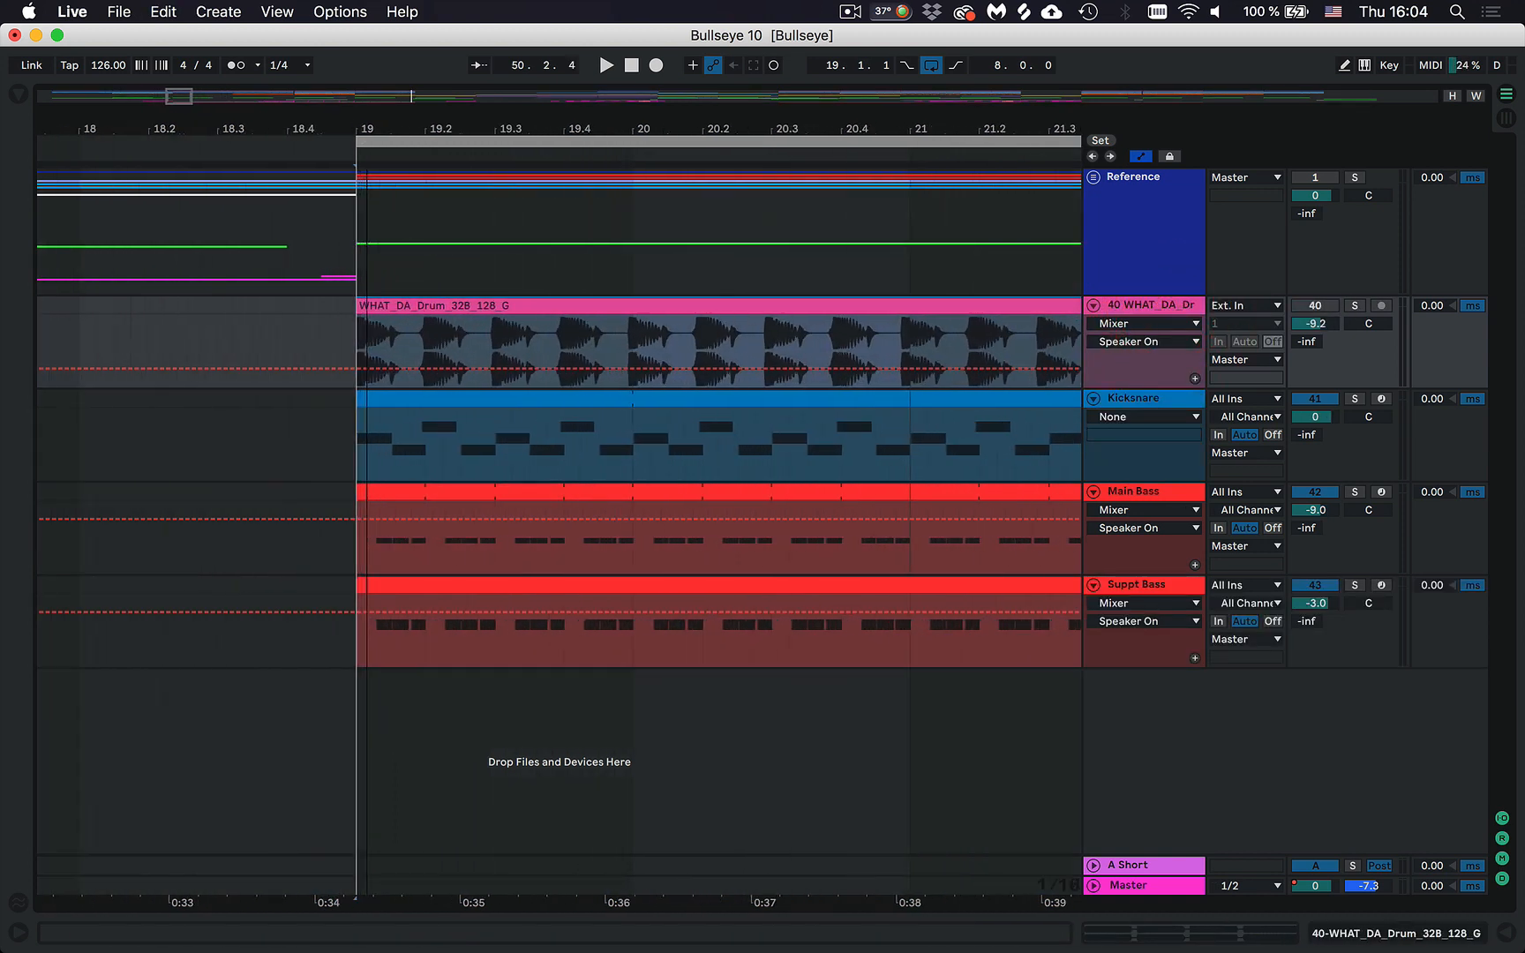
left_click(1355, 305)
key("space")
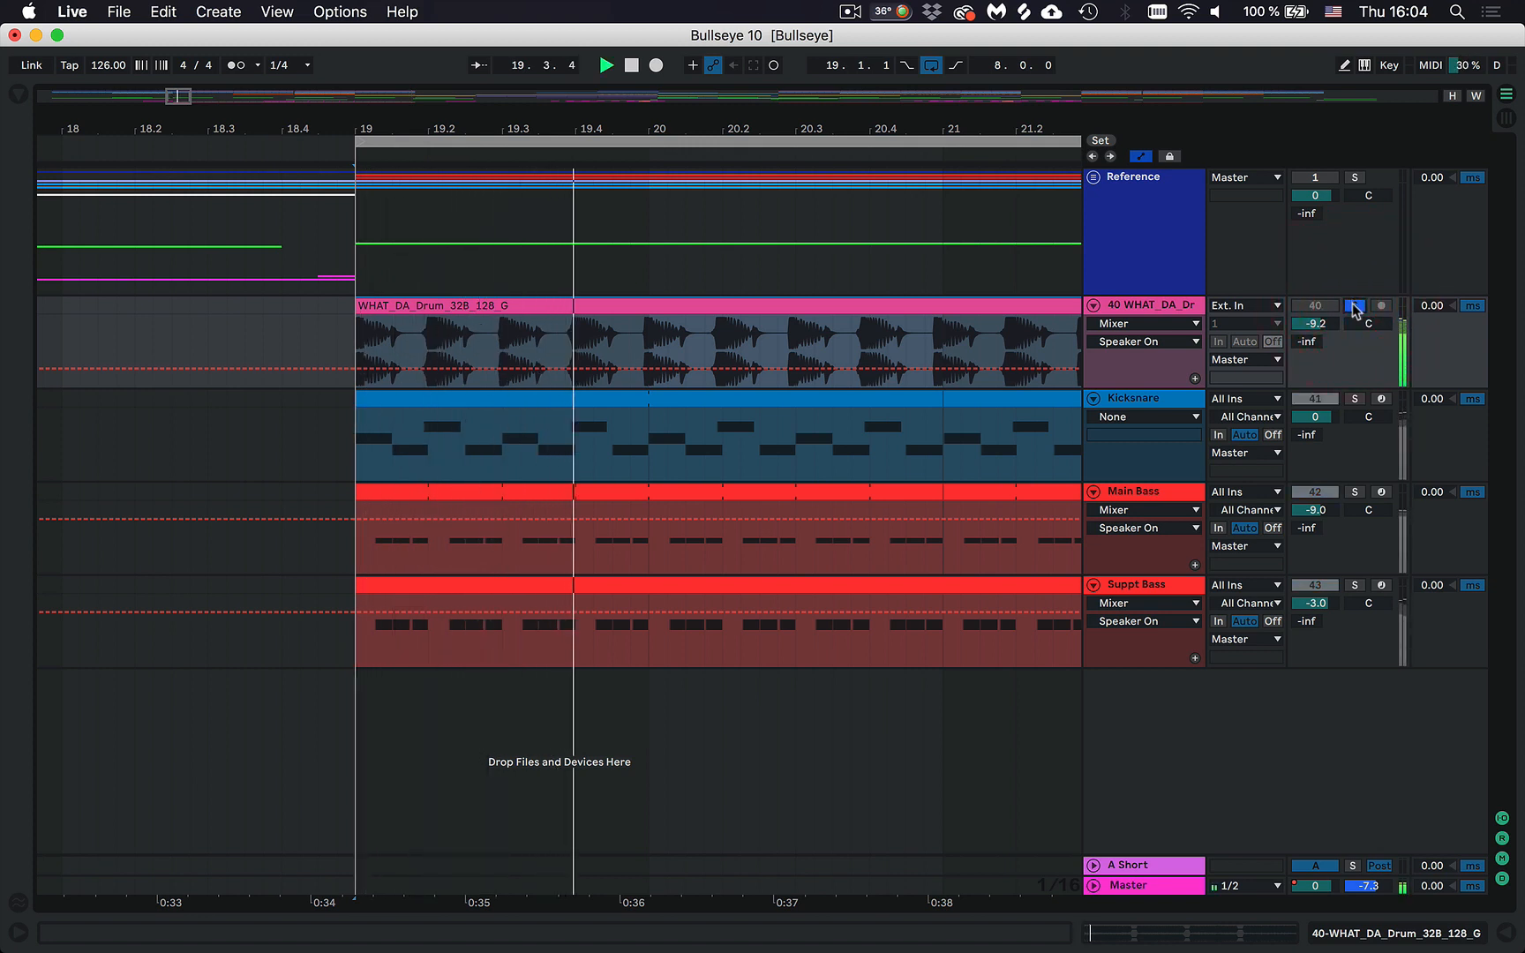
left_click(1355, 306)
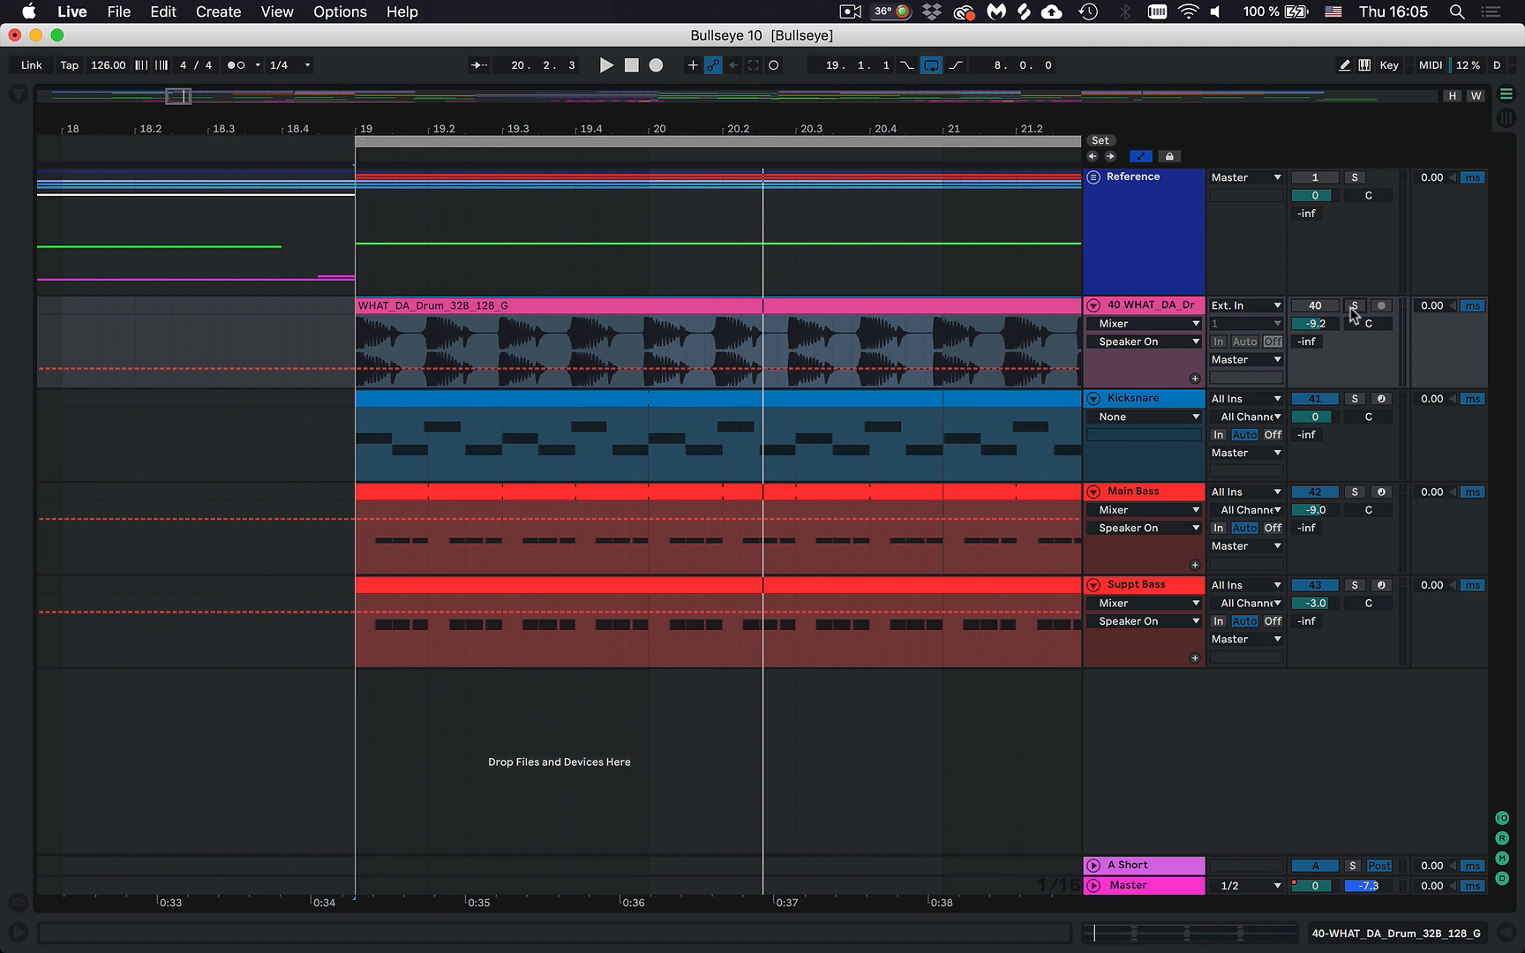
Inspect the sample settings of the WHAT_DA_Drum_32B_128_G clip, its track's effect chain and the project tempo.
left_click(1151, 305)
left_click(388, 302)
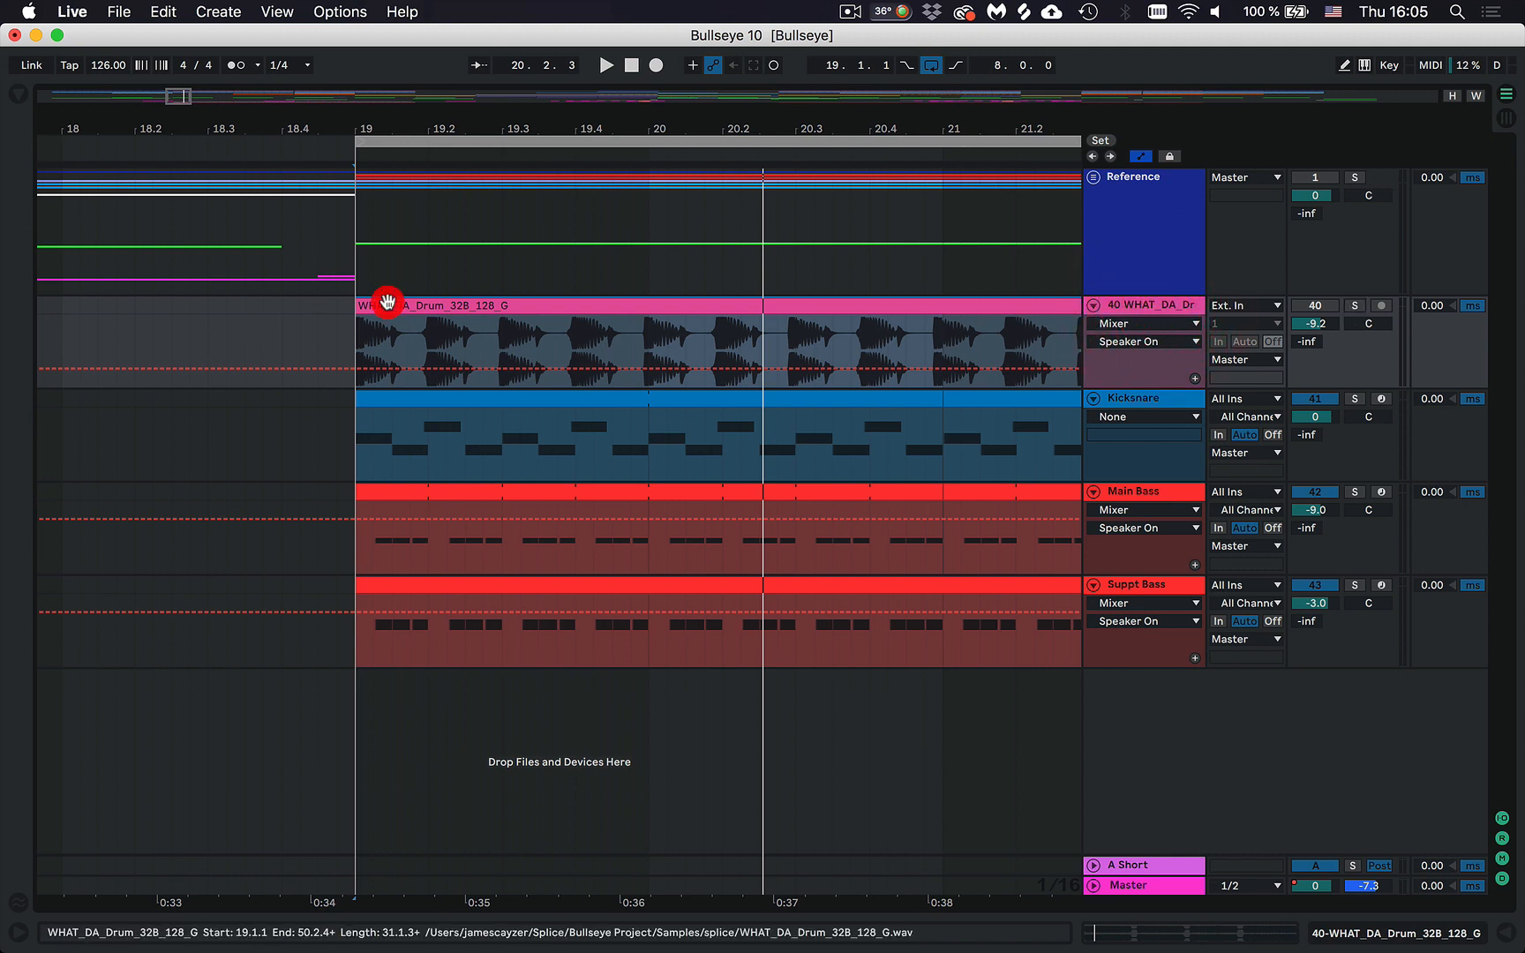
left_click(1145, 397)
left_click(1147, 308)
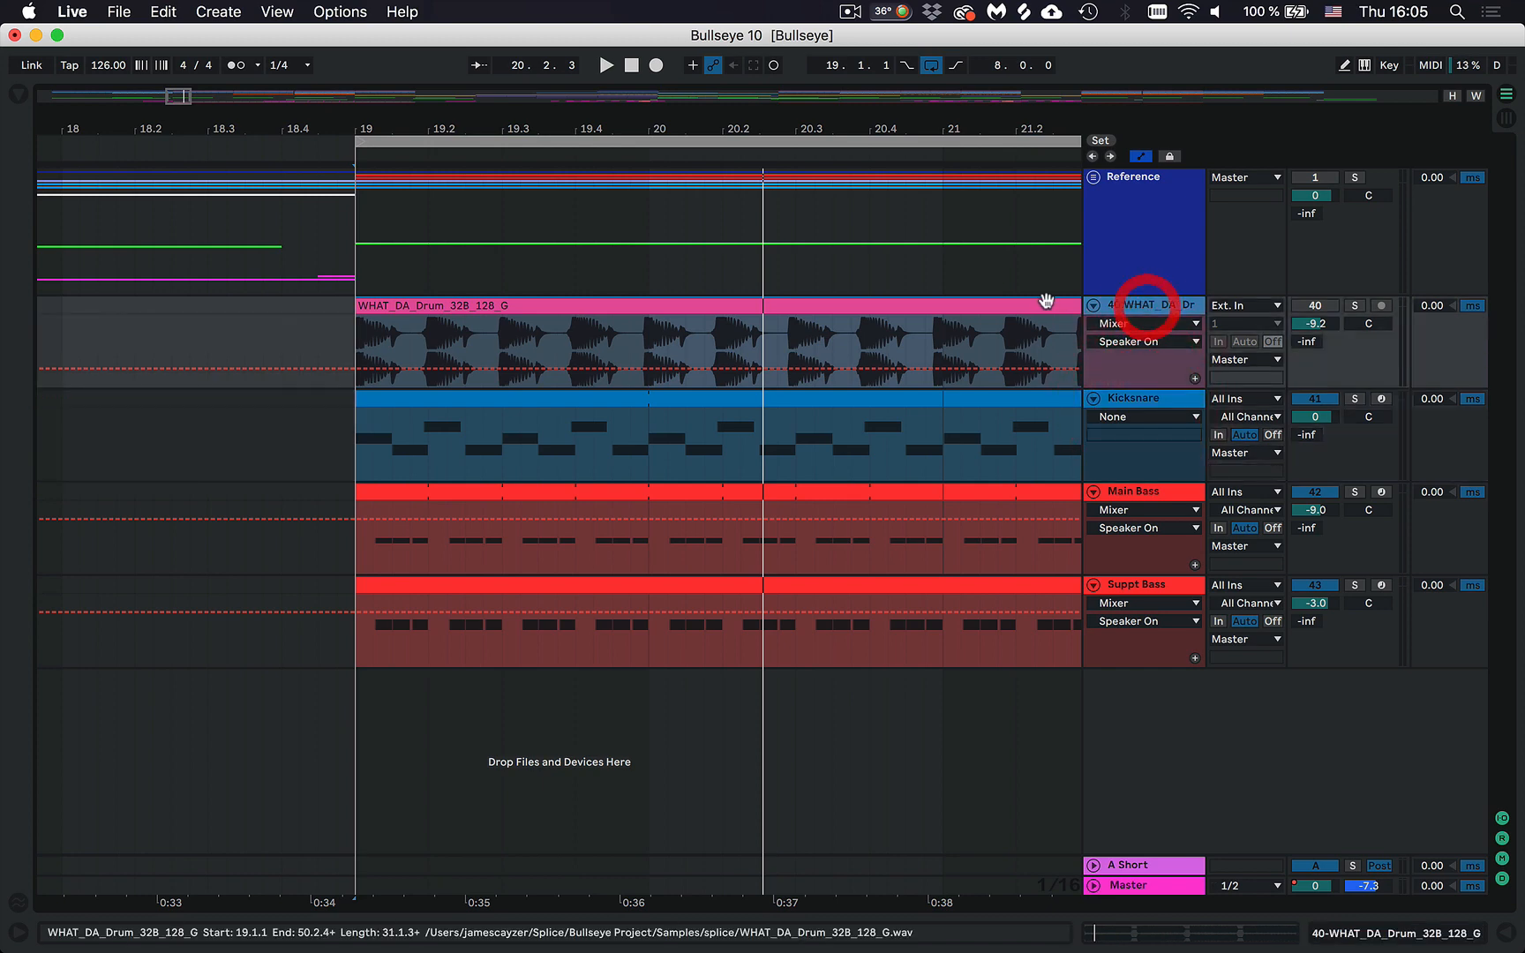
left_click(1135, 306)
double_click(432, 307)
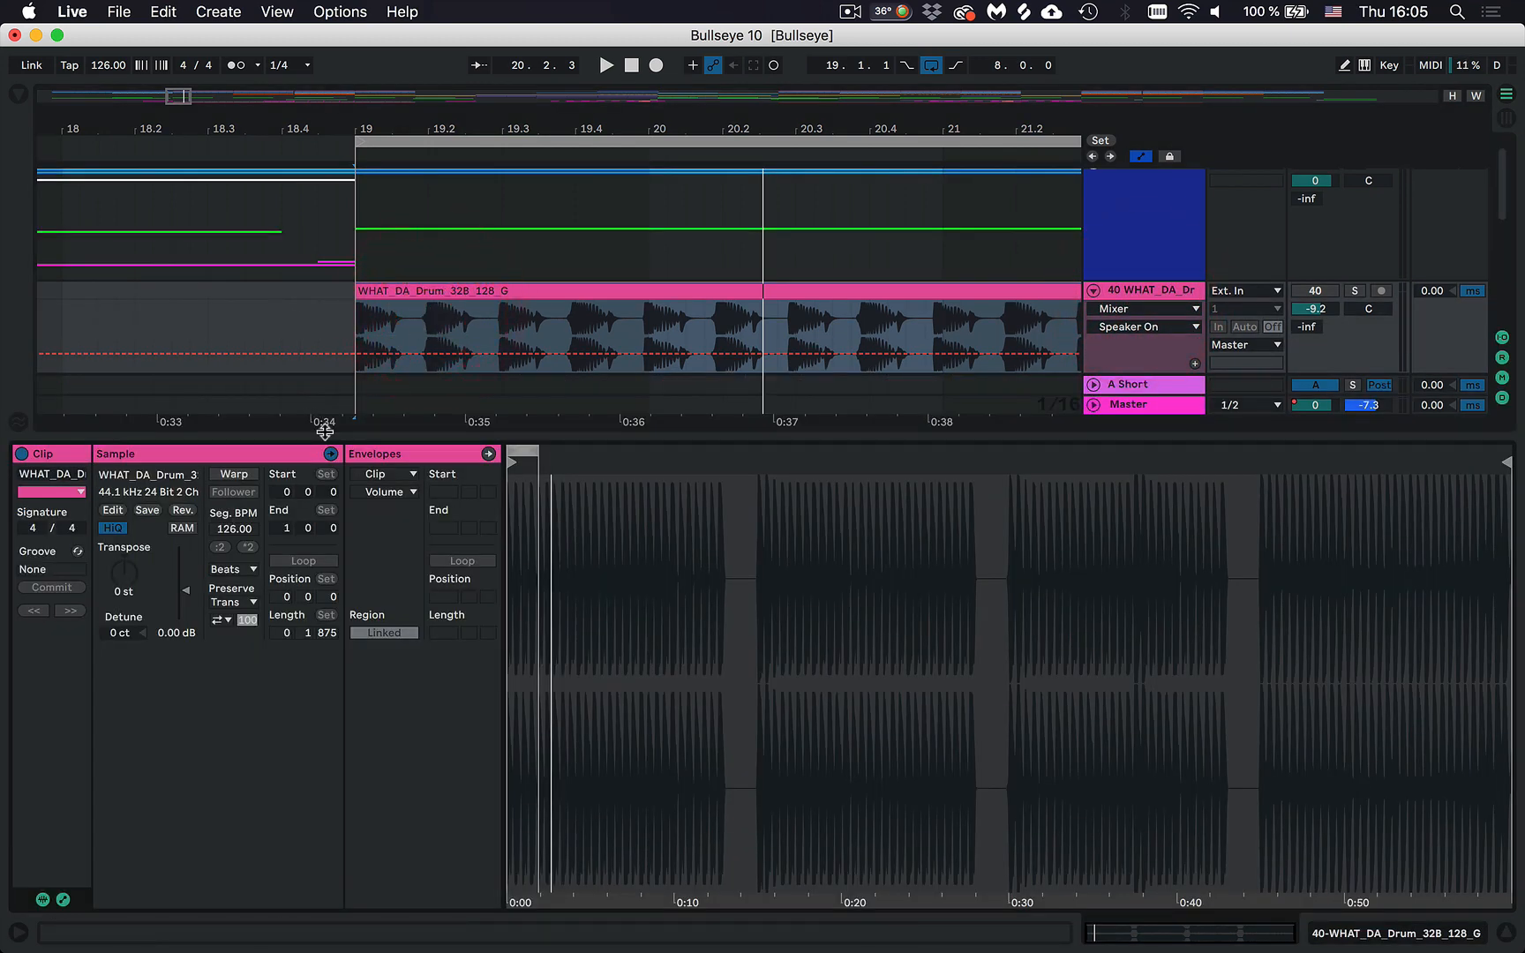
key("shift+Tab")
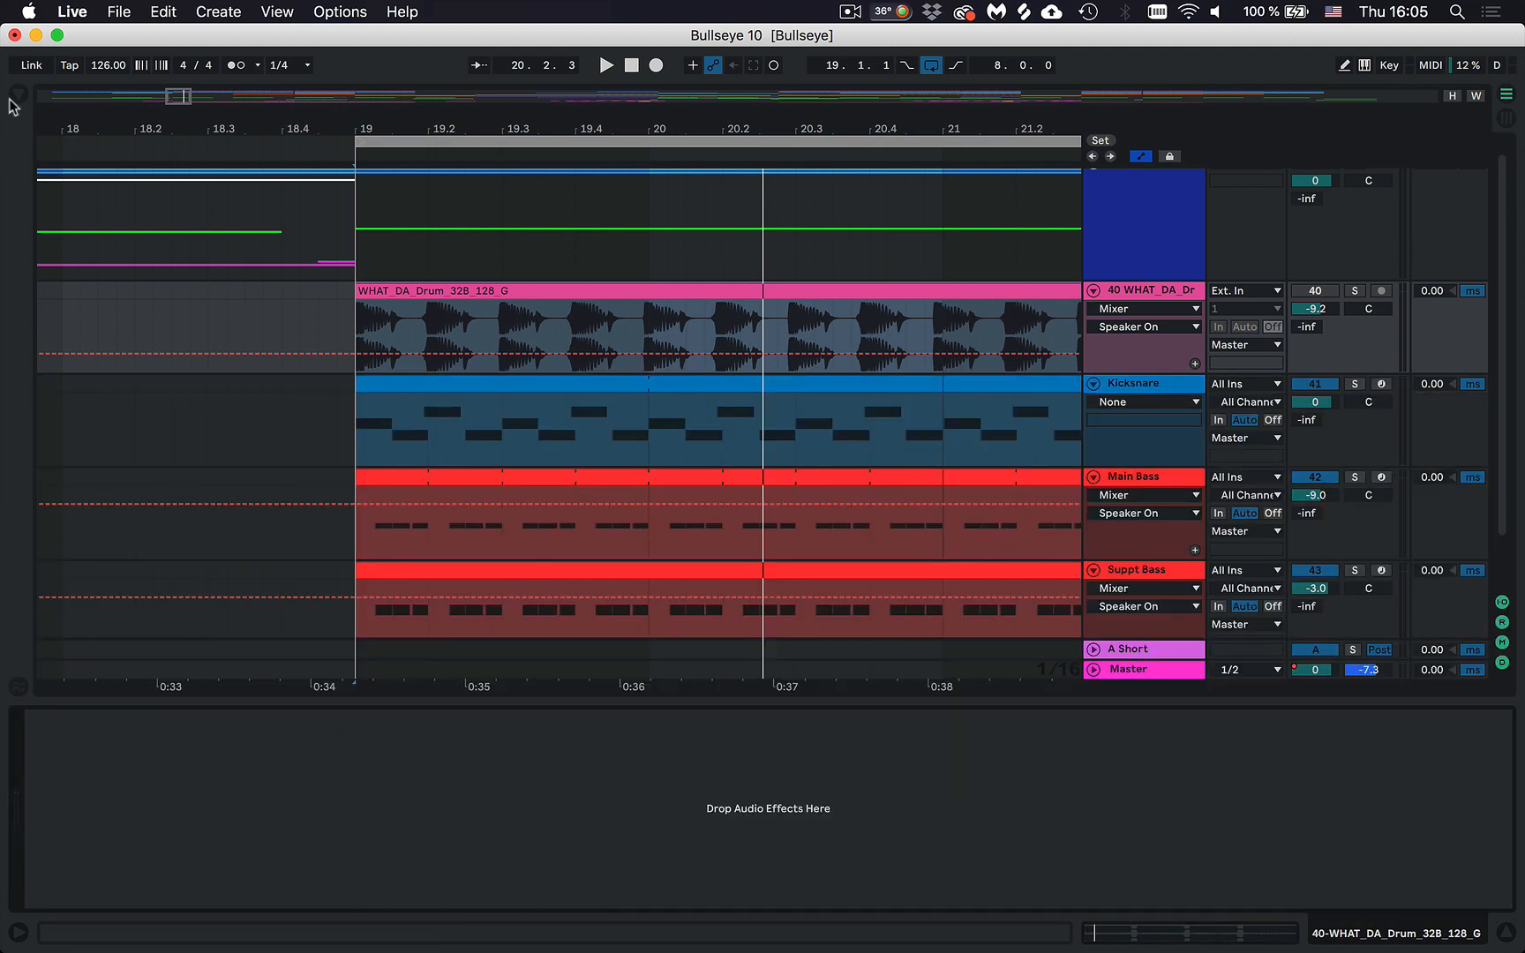
left_click(98, 71)
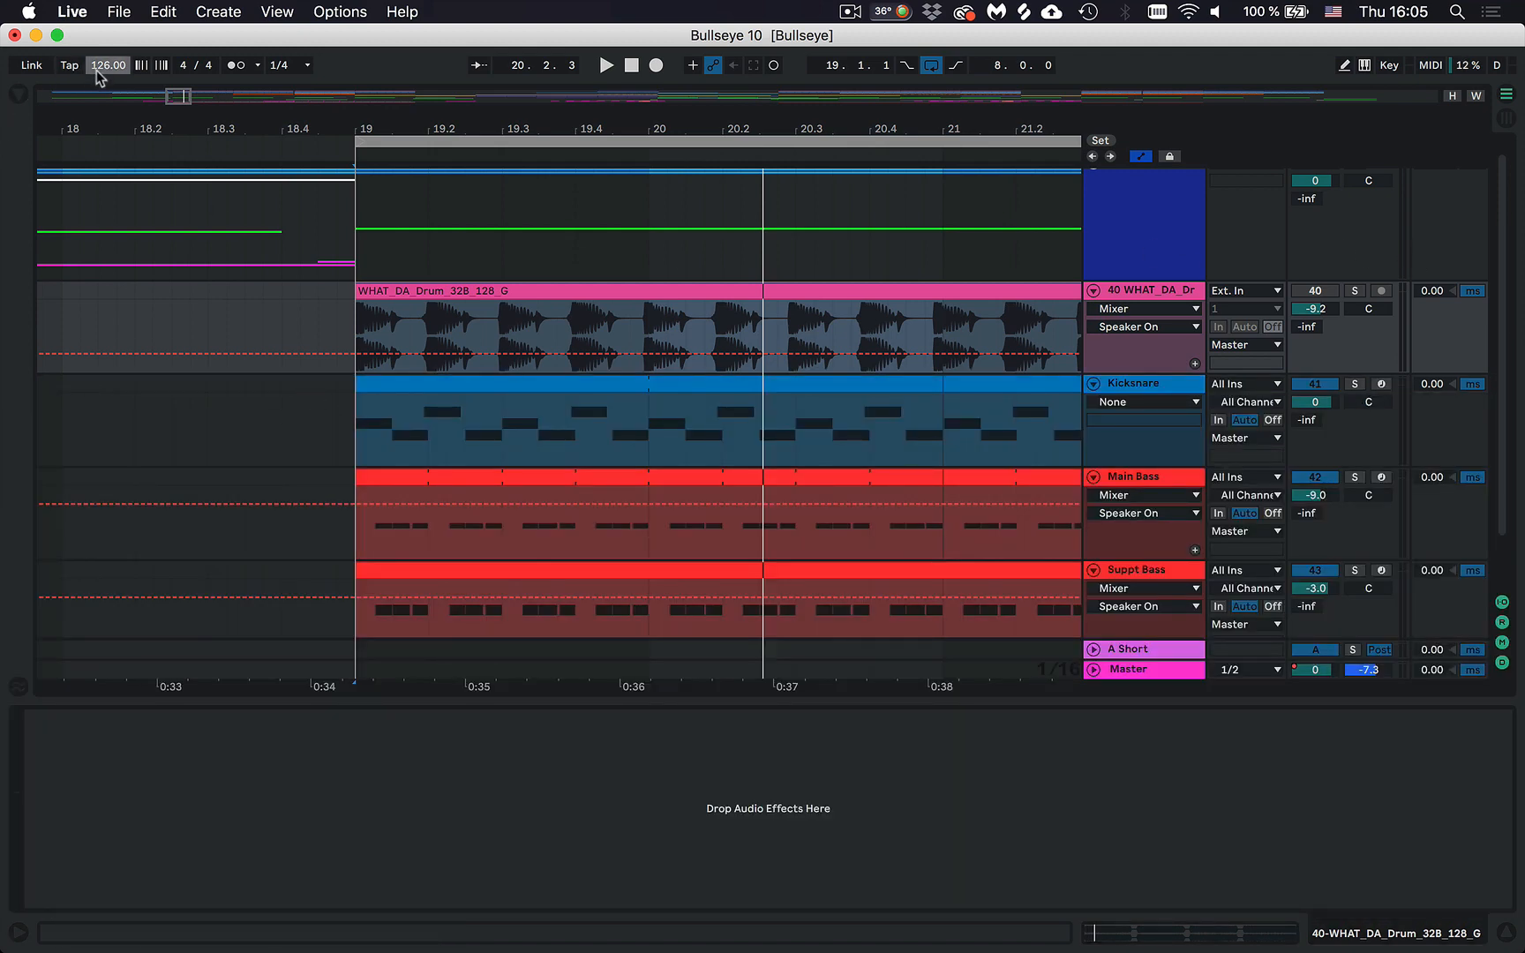
Add a MIDI track below the WHAT_DA_Drum_32B_128_G track and load an empty Drum Rack onto it.
left_click(1164, 295)
key("super+t")
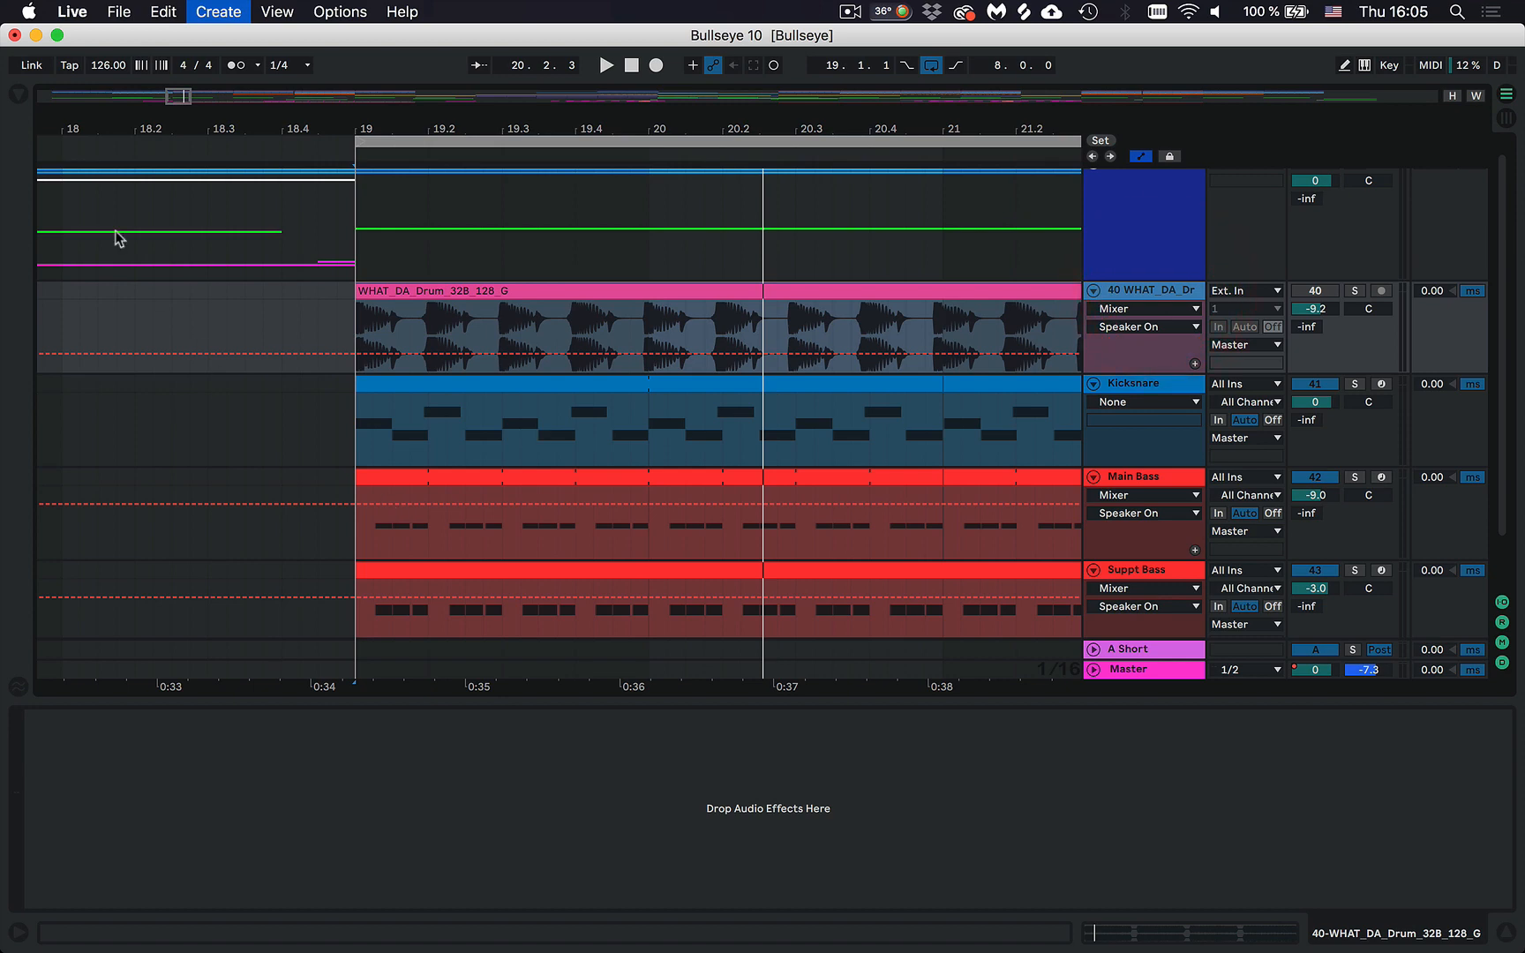
left_click(18, 94)
left_click(66, 320)
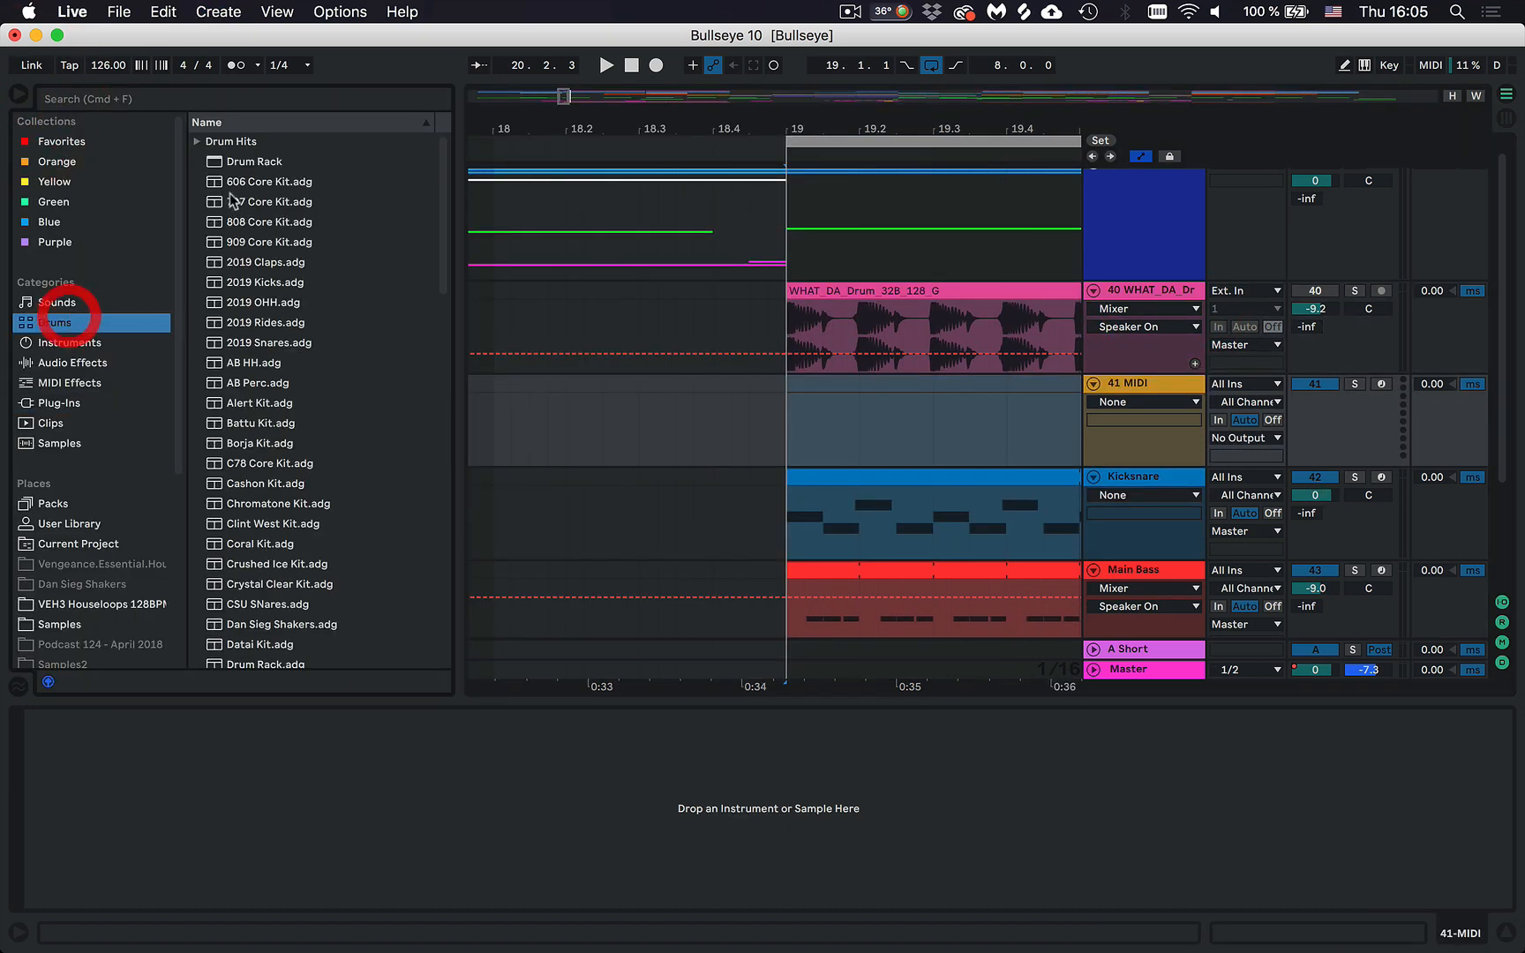
double_click(232, 159)
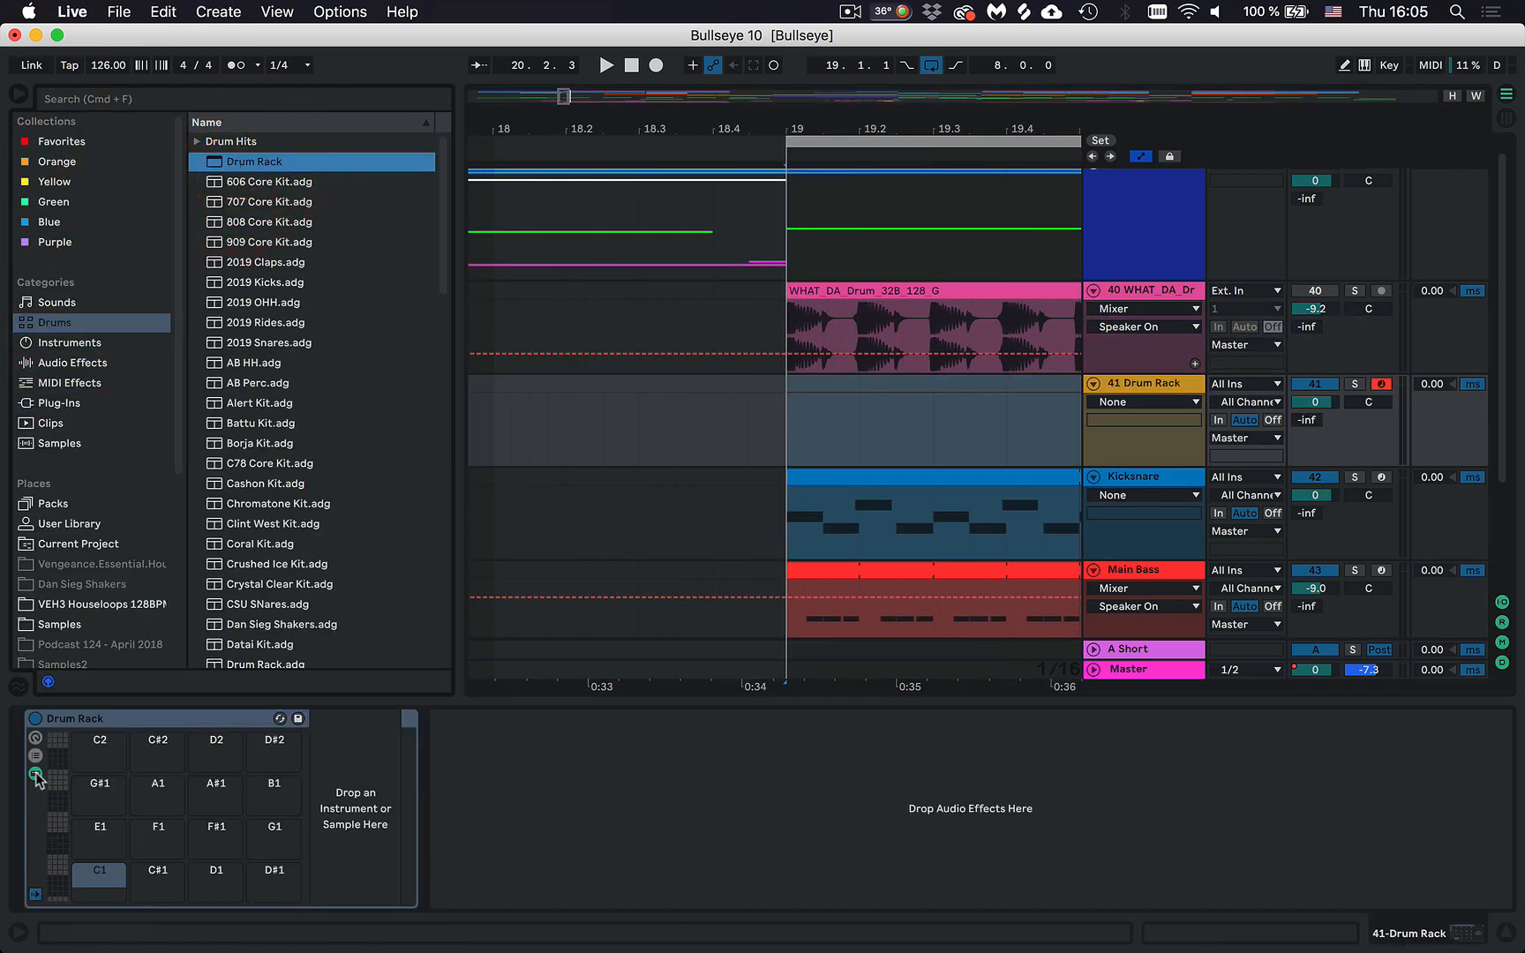
left_click(18, 94)
Load the WHAT_DA_Drum_32B_128_G loop clip onto the C1 pad of the new track's Drum Rack.
left_click(450, 291)
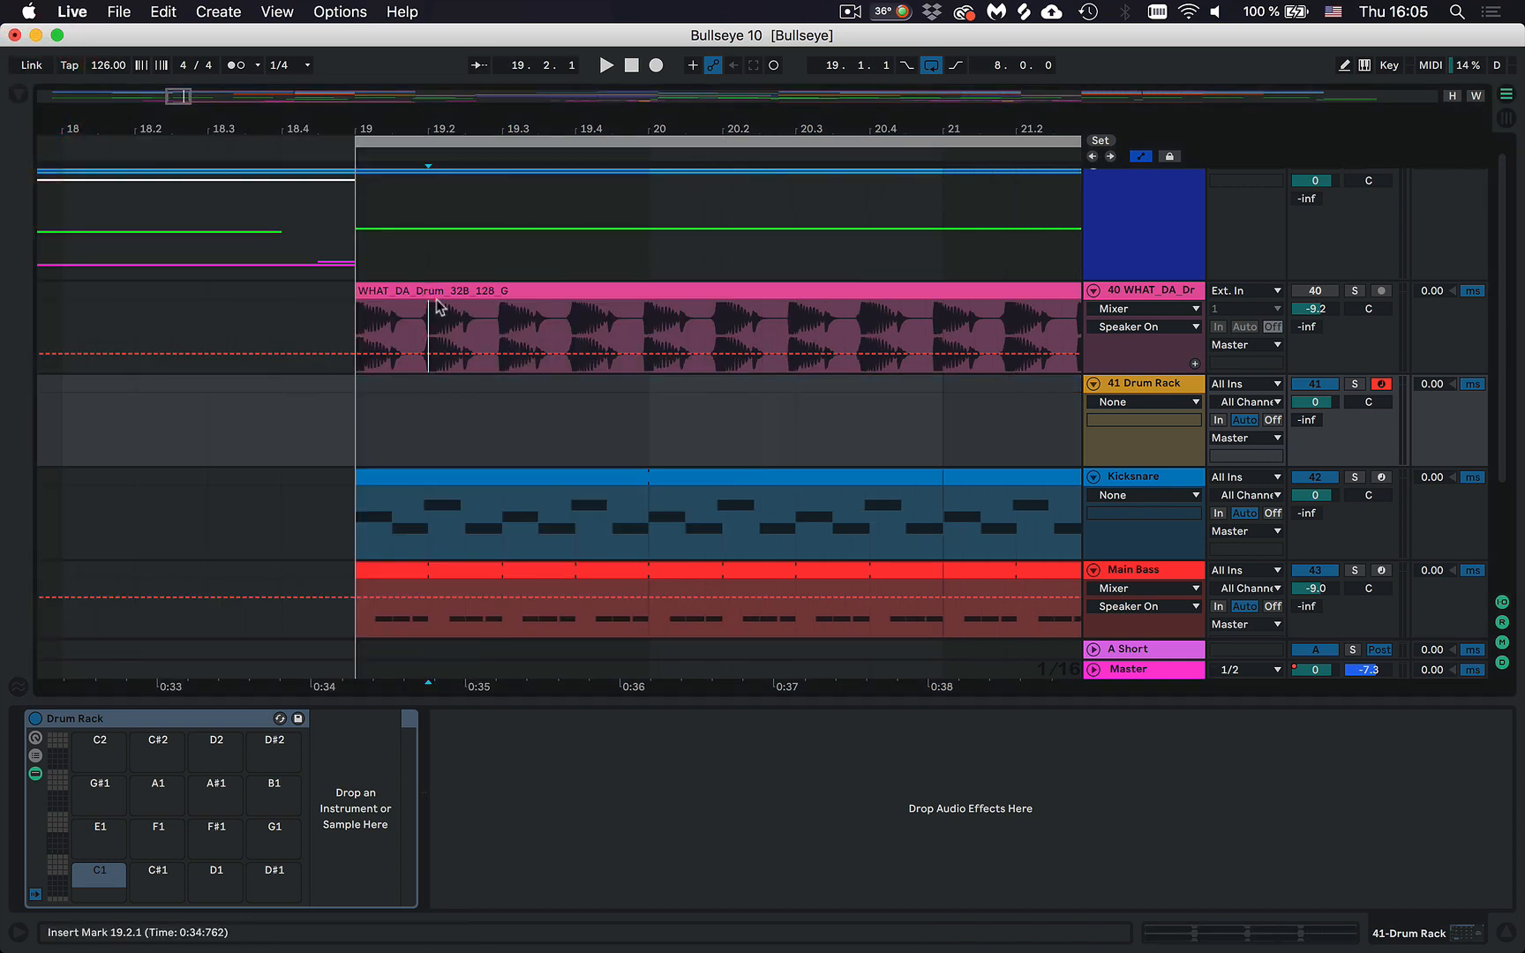
left_click(1156, 385)
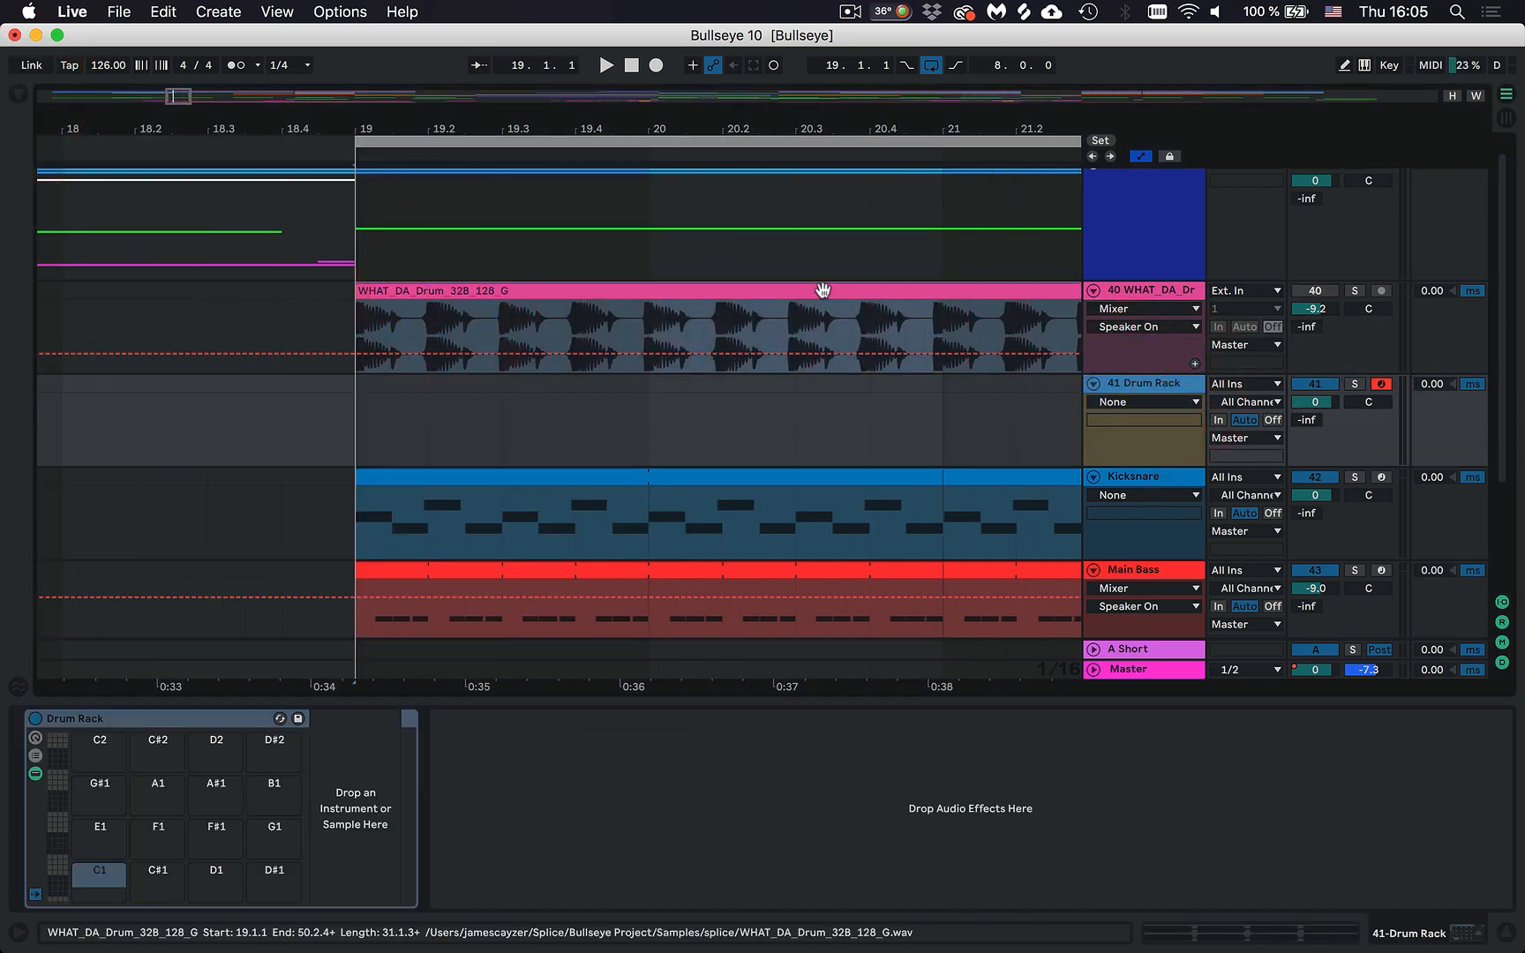
left_click_drag(820, 292, 89, 878)
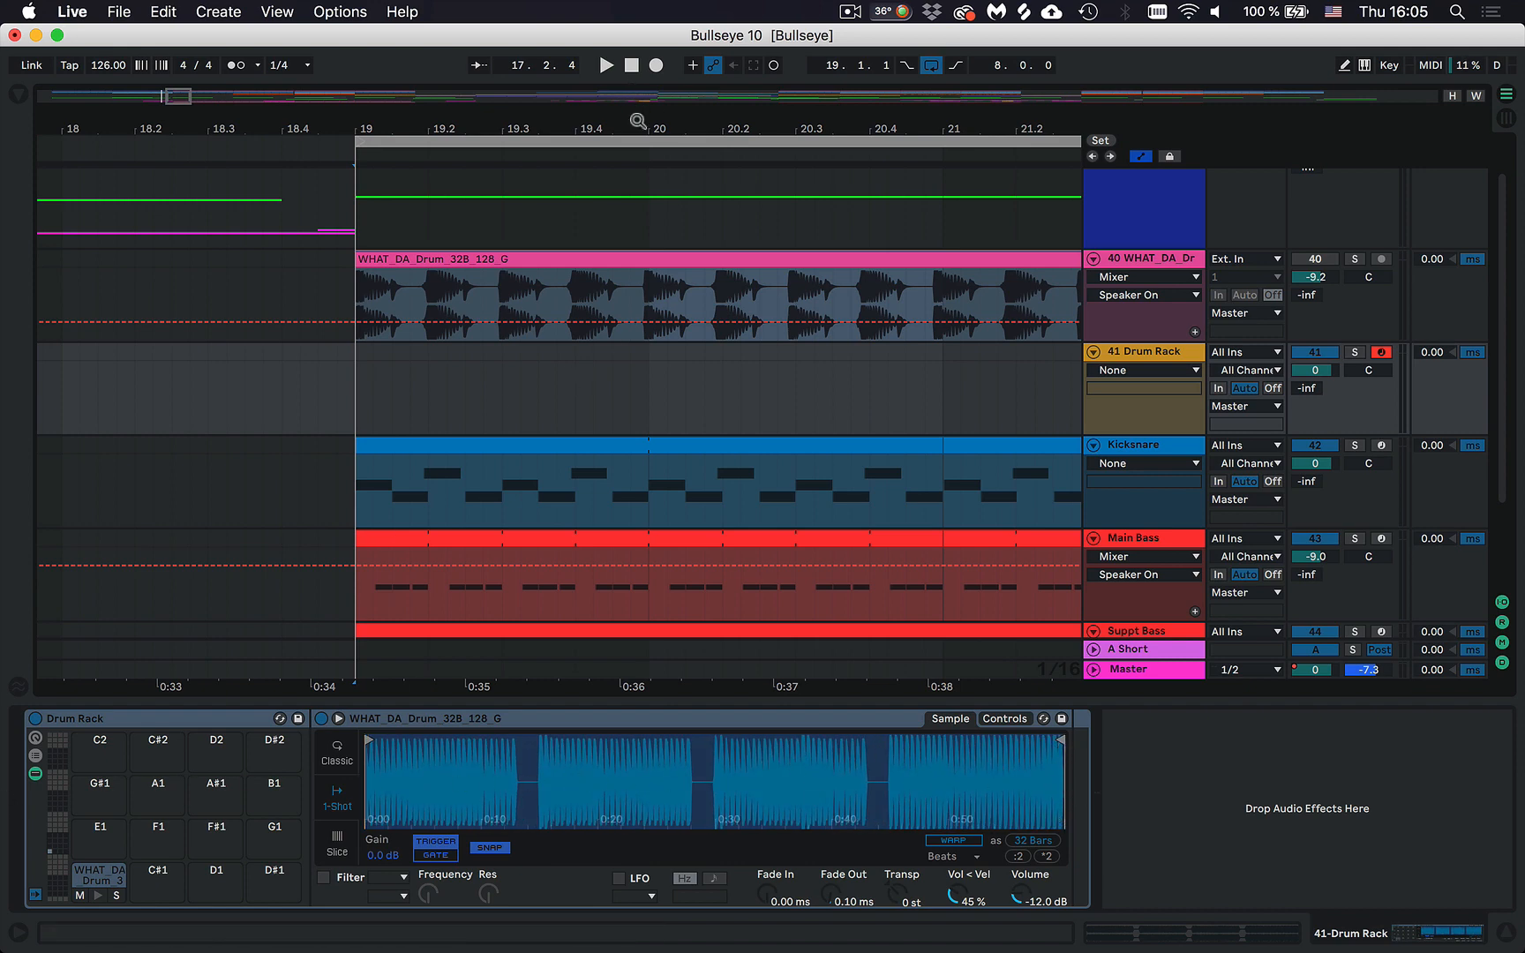
mouse_move(633, 124)
left_mouse_down()
mouse_move(633, 89)
mouse_move(633, 123)
left_mouse_up()
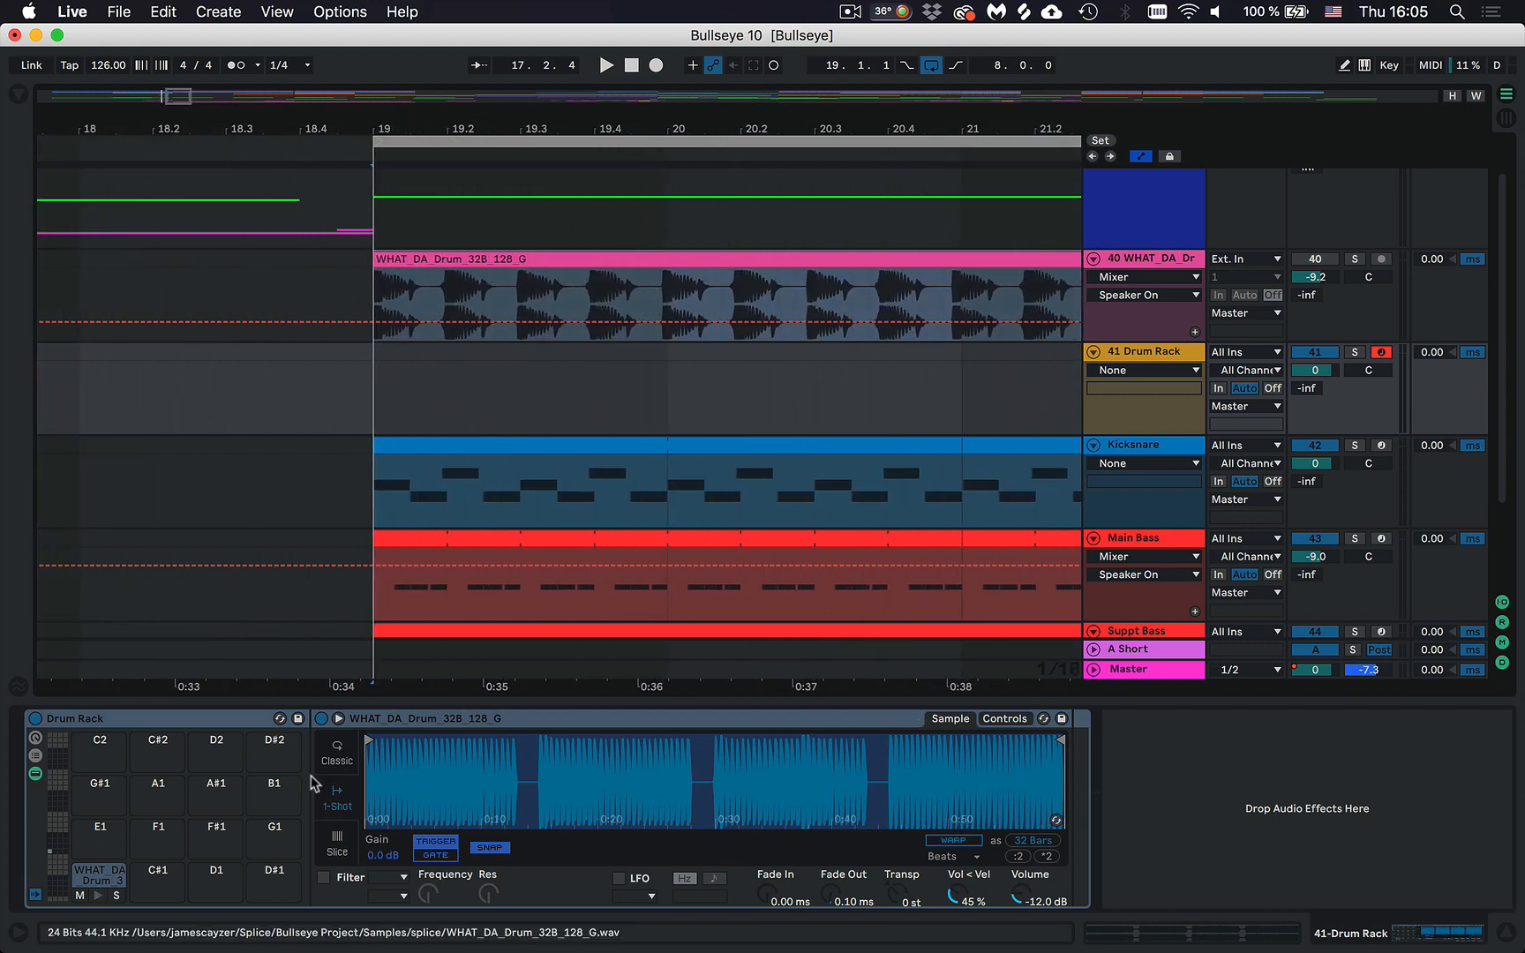
Trim the C1 pad's sample to the first kick, ending at about 0.23 s, and audition the pad.
mouse_move(391, 764)
left_mouse_down()
mouse_move(390, 798)
mouse_move(391, 741)
left_mouse_up()
mouse_move(1053, 740)
left_mouse_down()
mouse_move(660, 746)
mouse_move(380, 779)
mouse_move(371, 850)
left_mouse_up()
left_click_drag(885, 765, 510, 805)
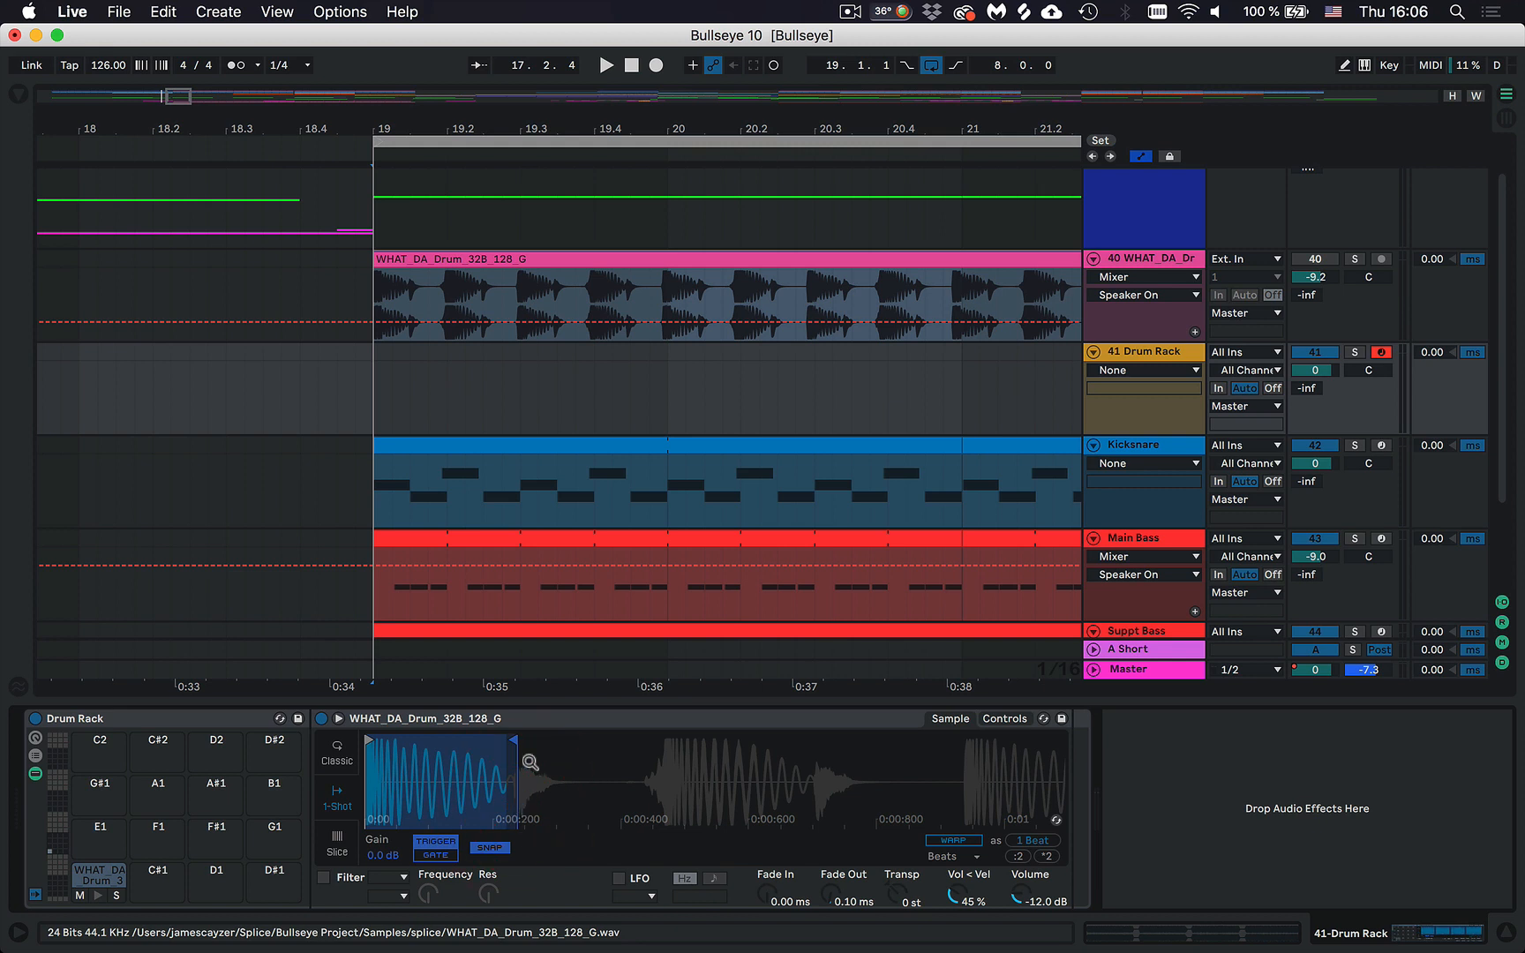
key("space")
key("space")
left_click(102, 897)
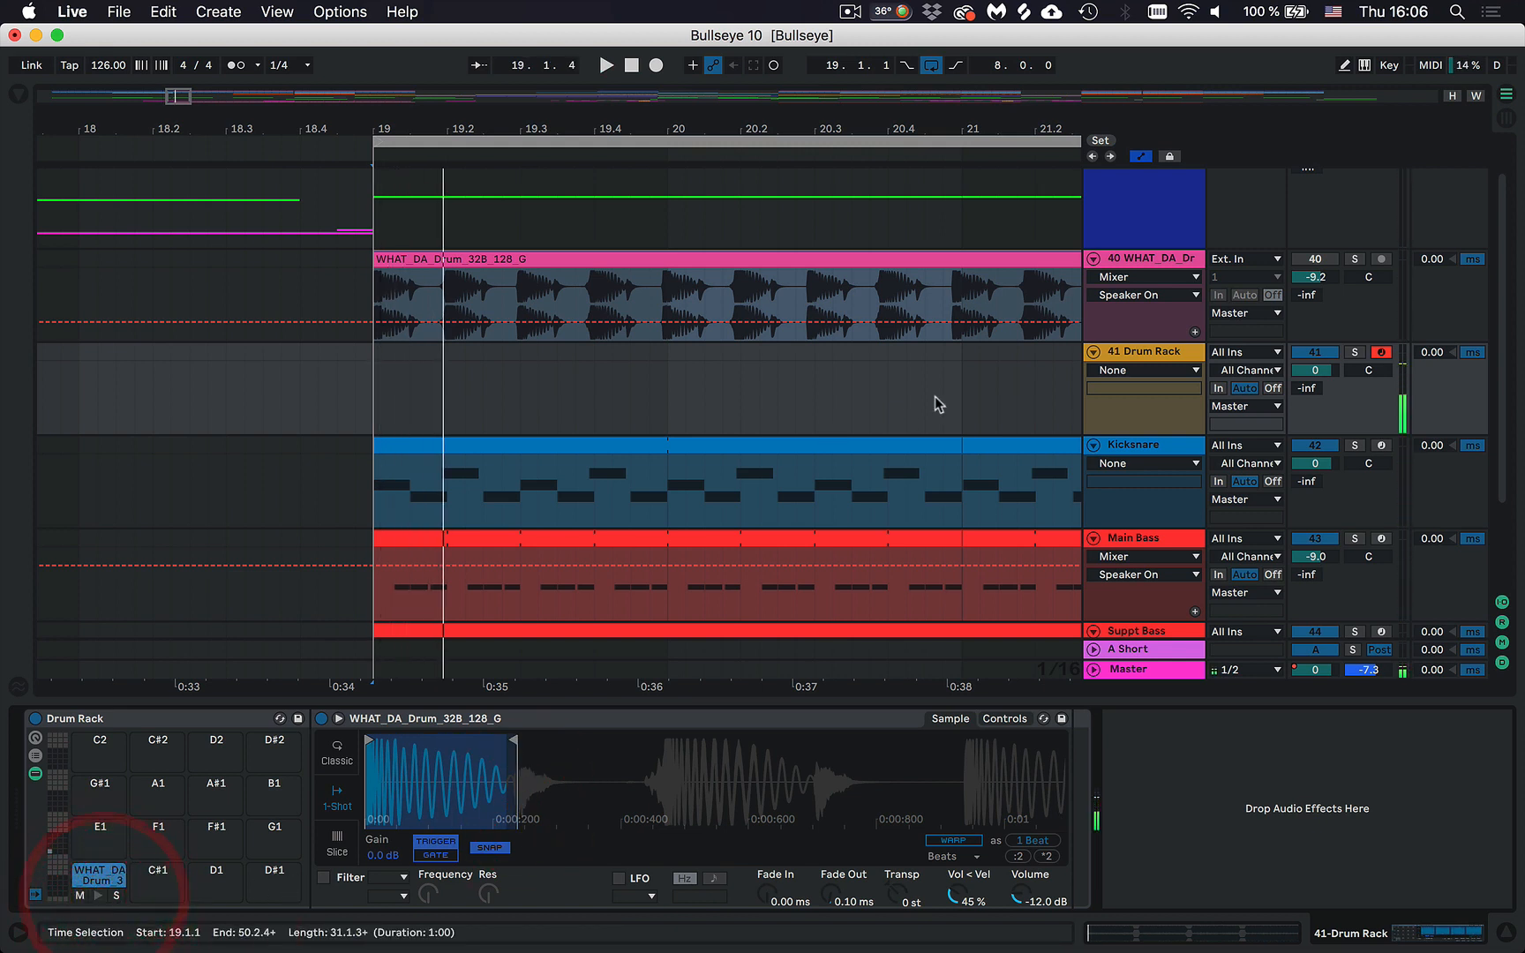
Delete the Kicksnare, Main Bass and Suppt Bass tracks.
scroll(940, 398, "up", 2)
scroll(959, 386, "down", 5)
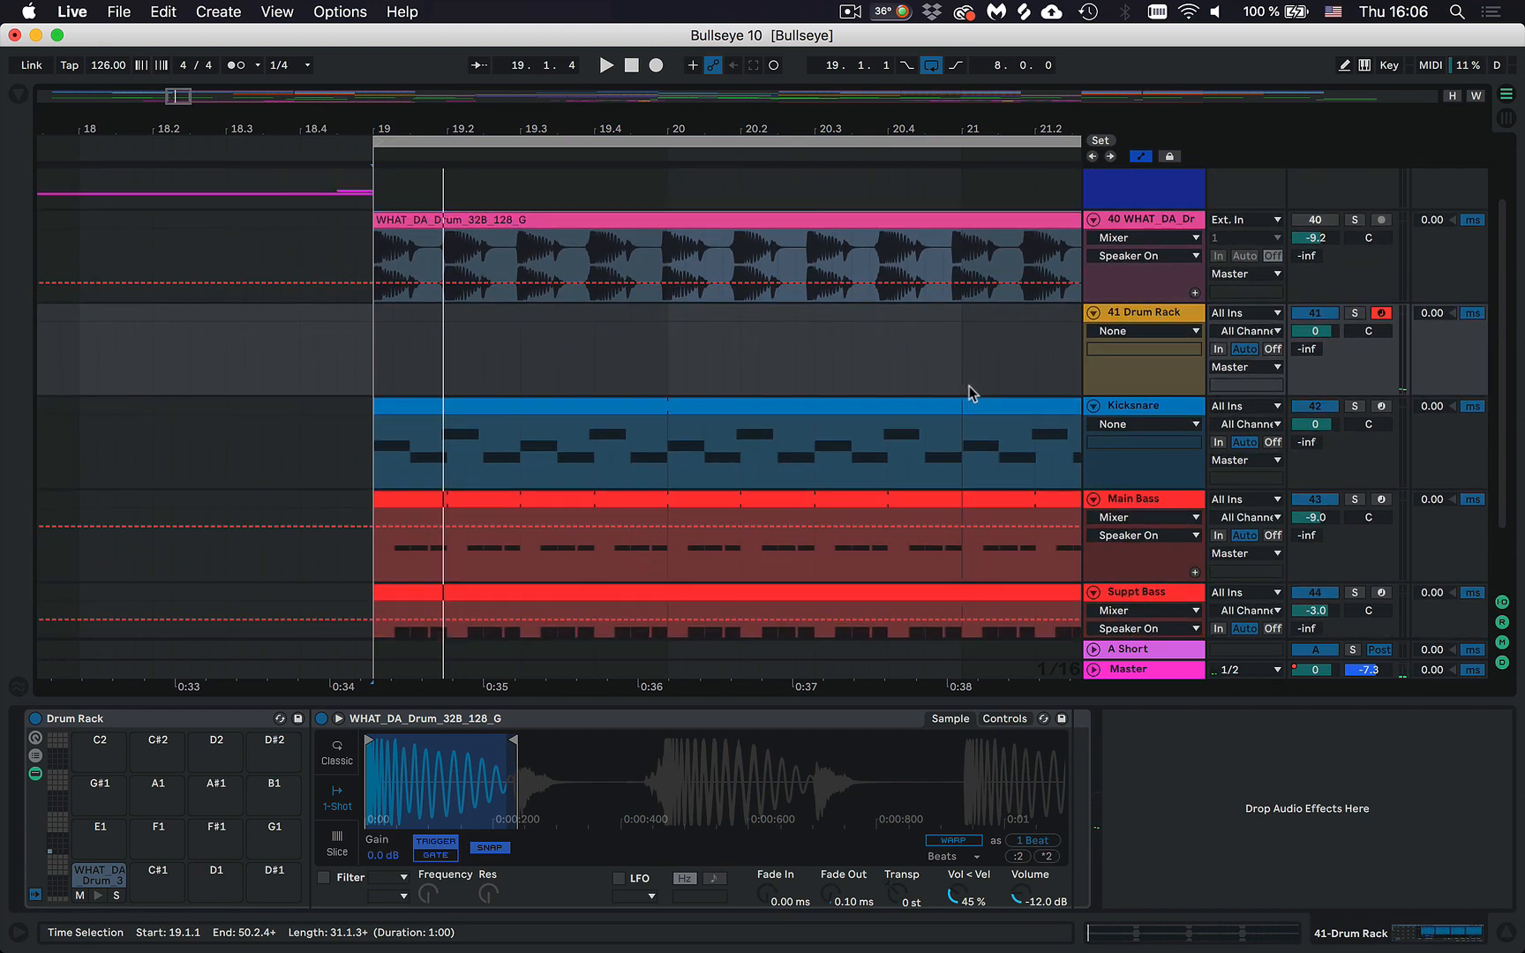
left_click(1155, 356)
scroll(1156, 356, "down", 1)
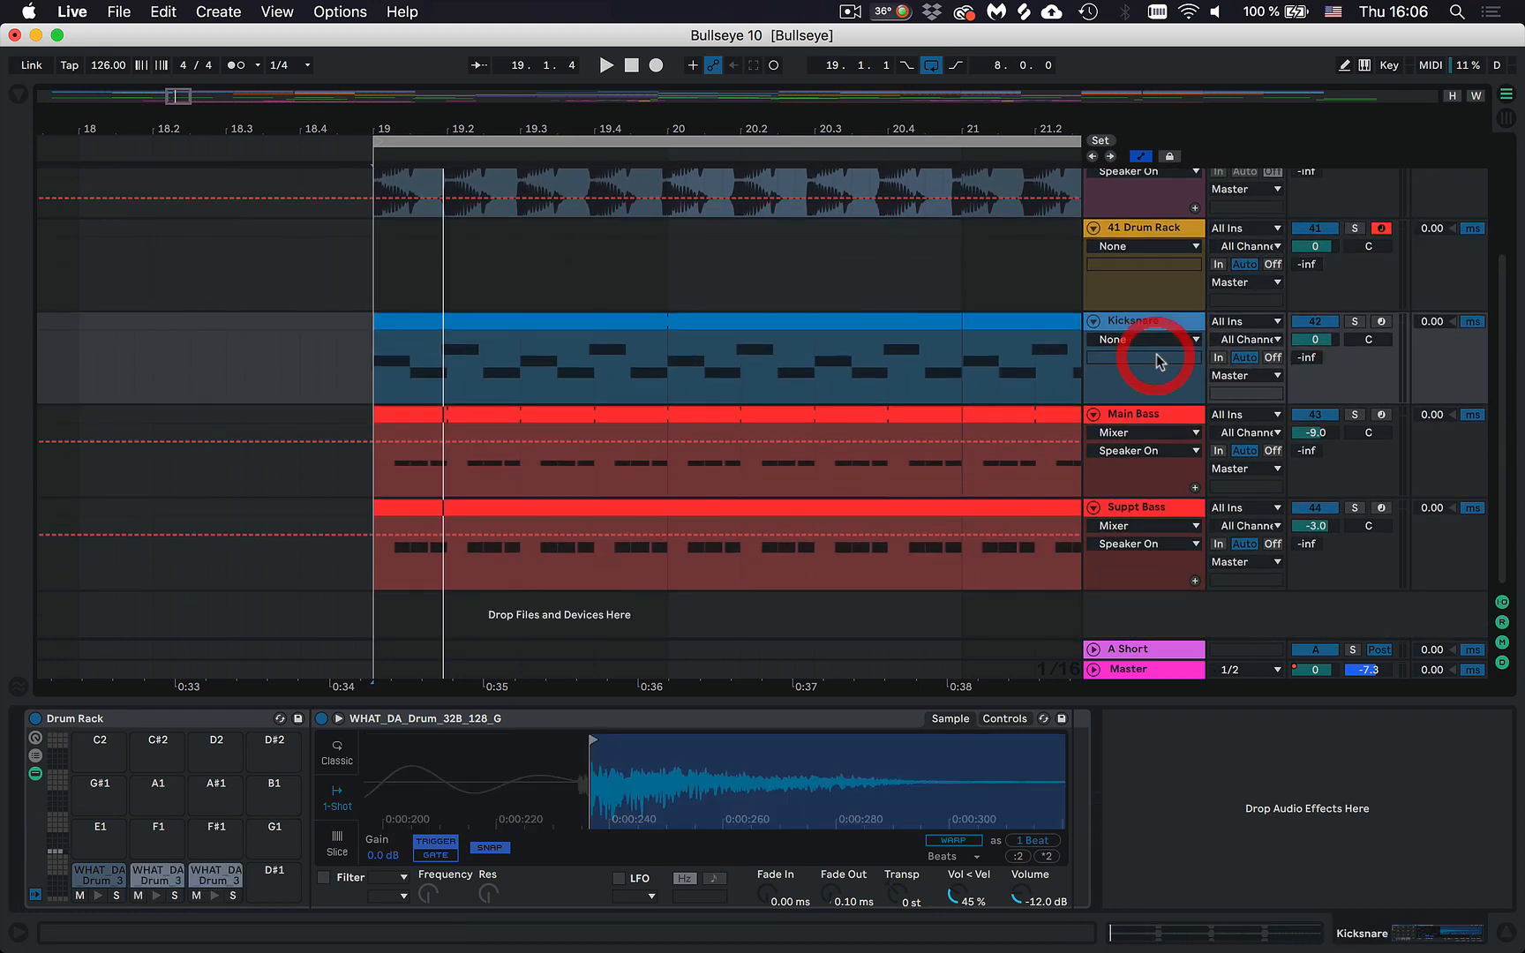
left_click(1157, 506, "shift")
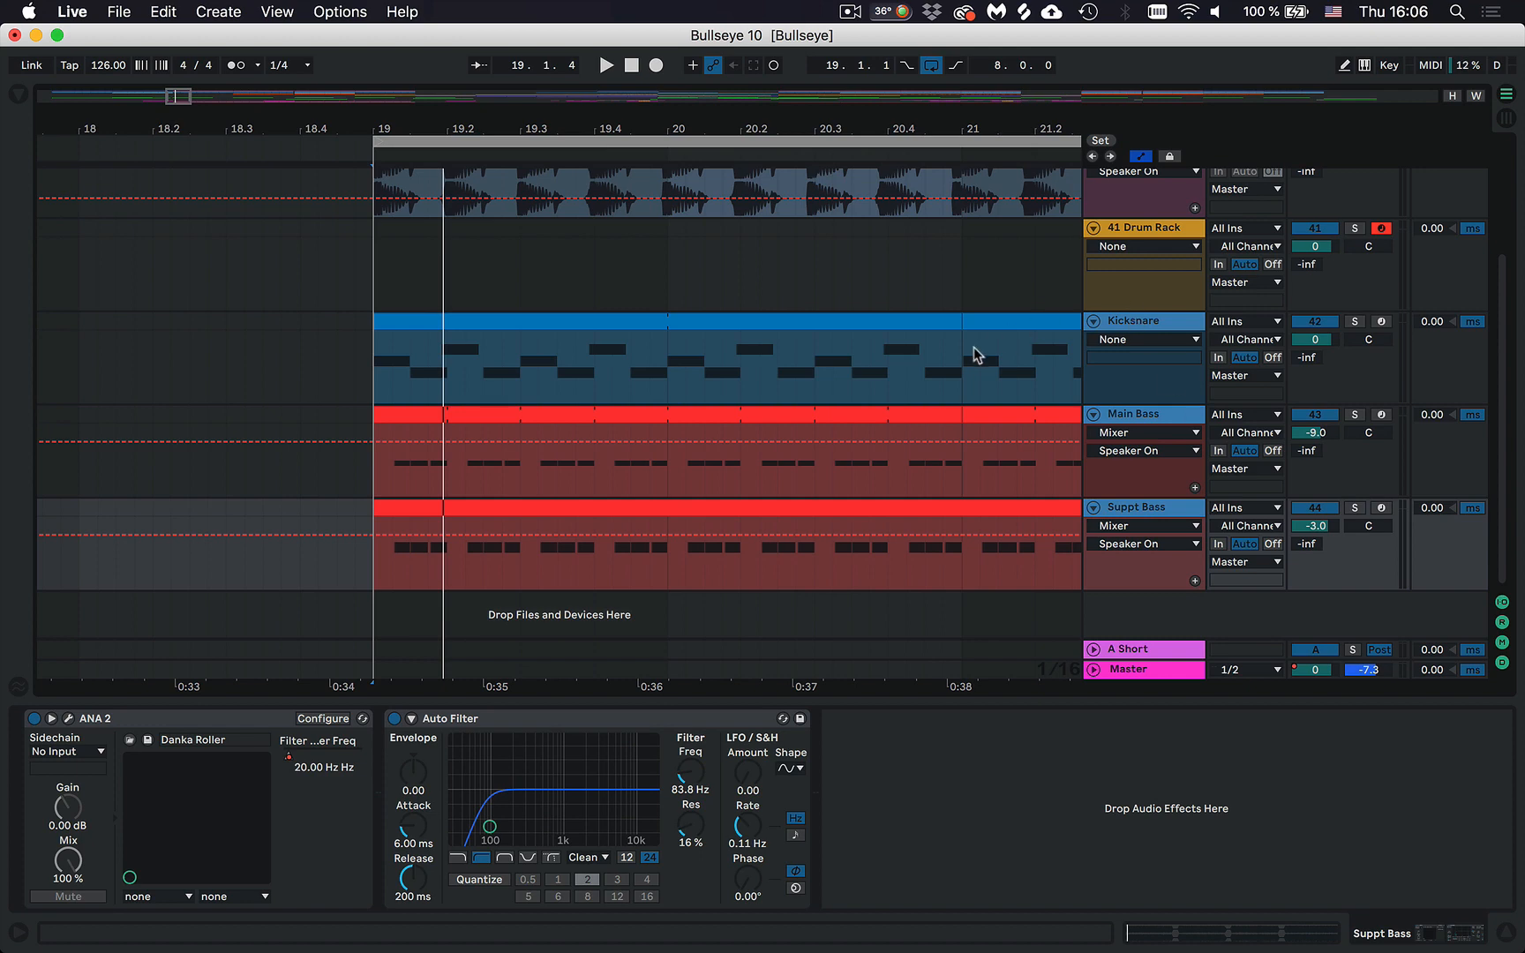
key("BackSpace")
Mark the time range from 19.1.1 to 19.1.3 on the Drum Rack track.
left_click(389, 422)
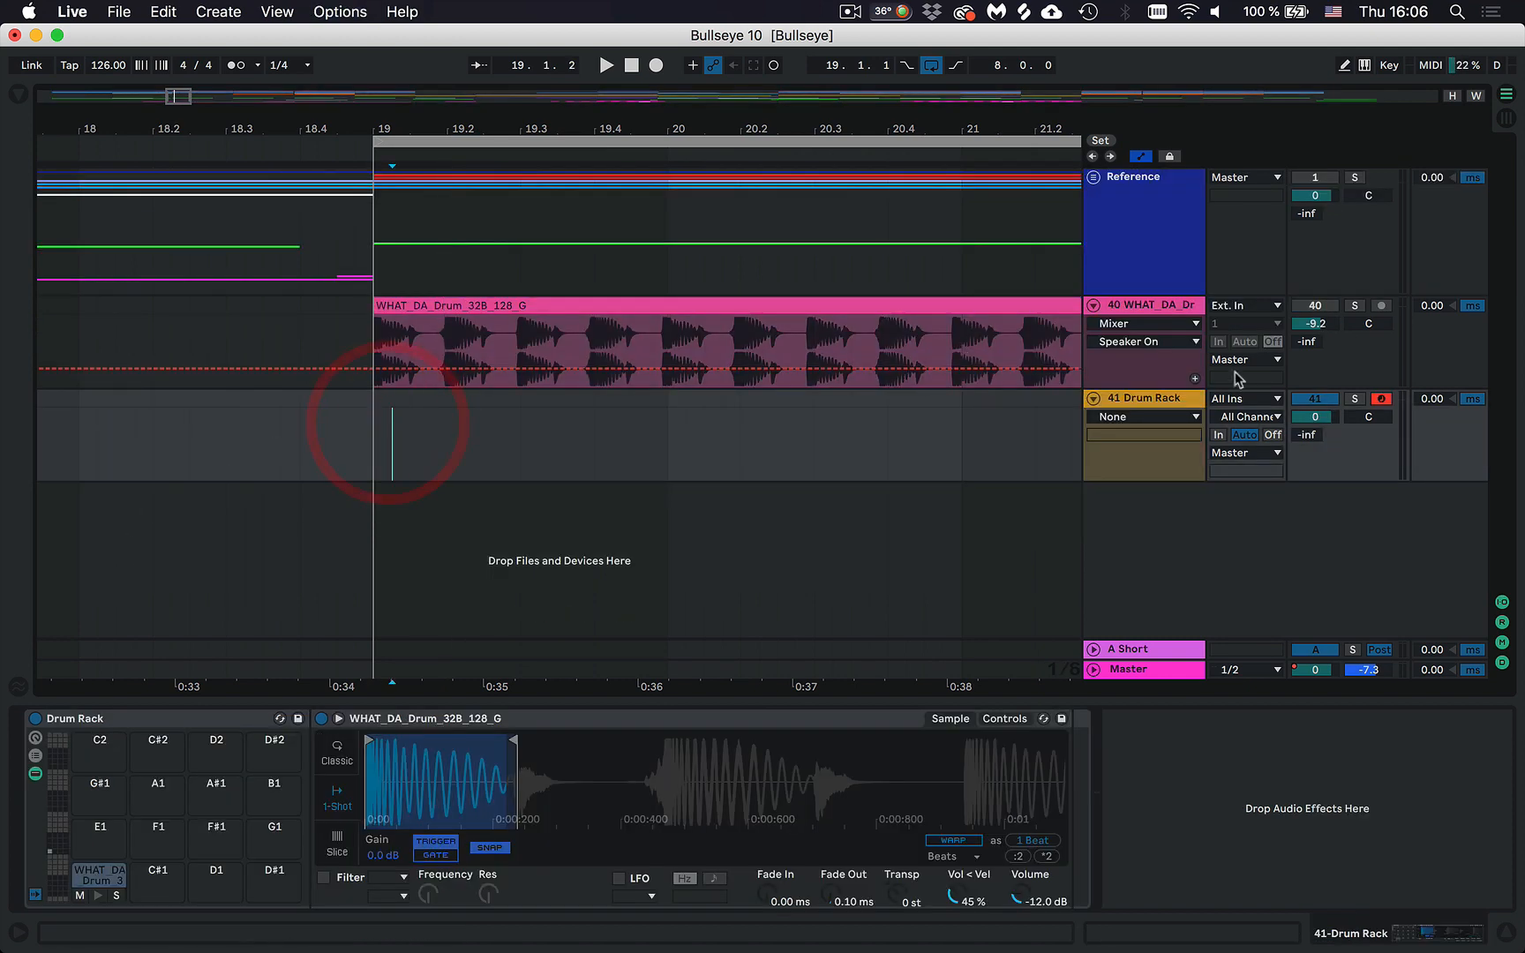
left_click_drag(393, 429, 380, 431)
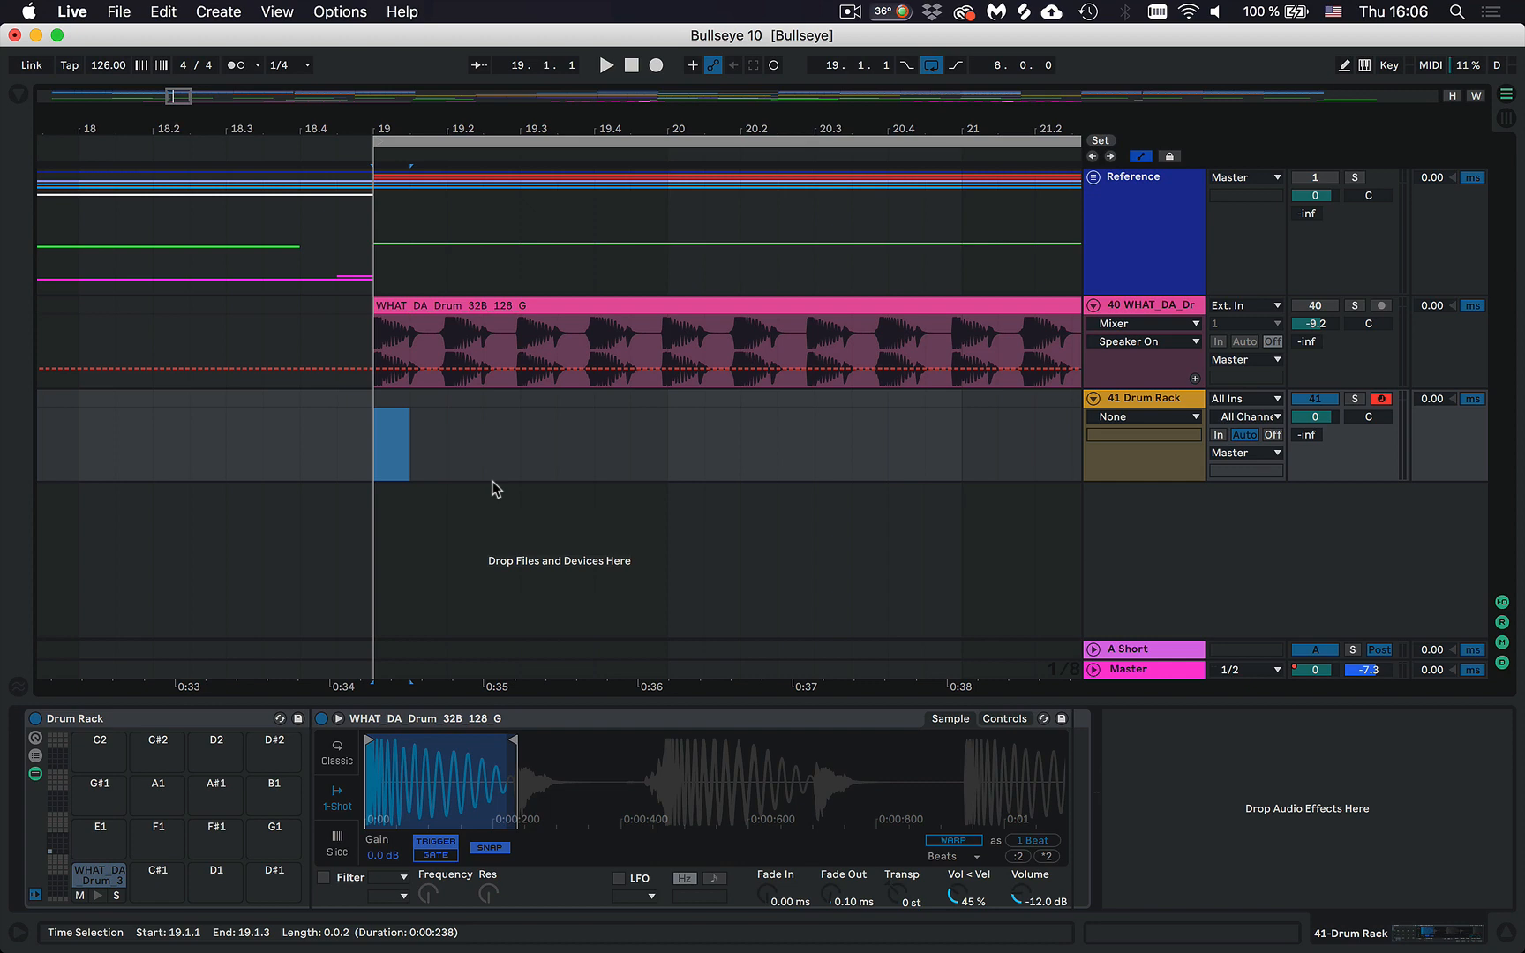
Try warping the WHAT_DA_Drum_32B_128_G clip in Complex mode, and switch its warping back off.
left_click(493, 302)
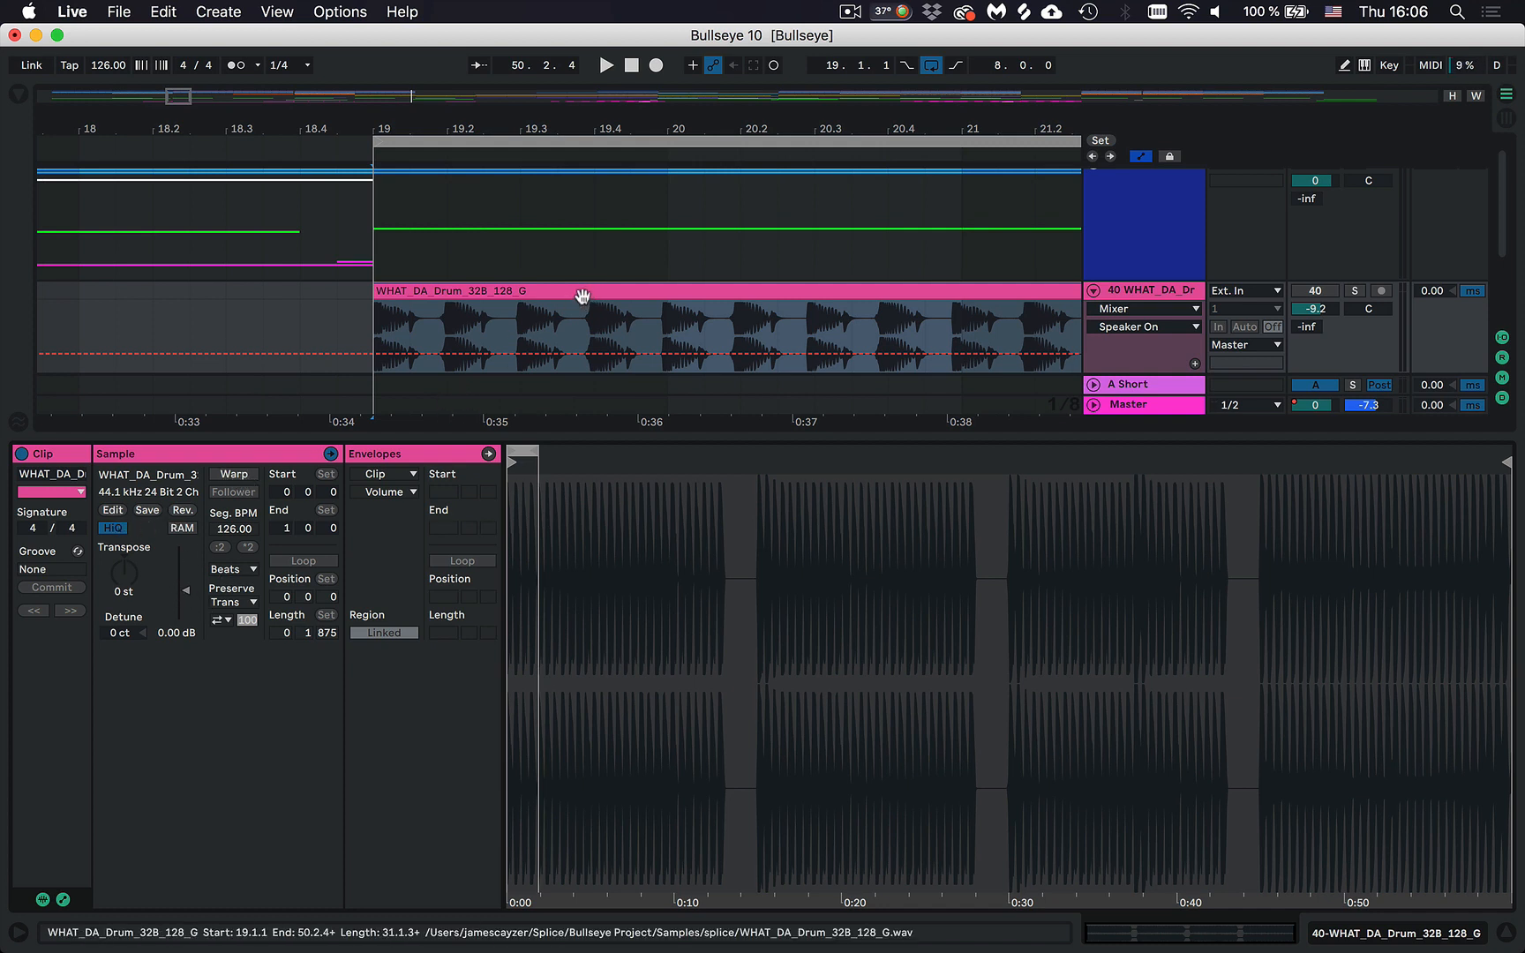
left_click(234, 475)
left_click(231, 570)
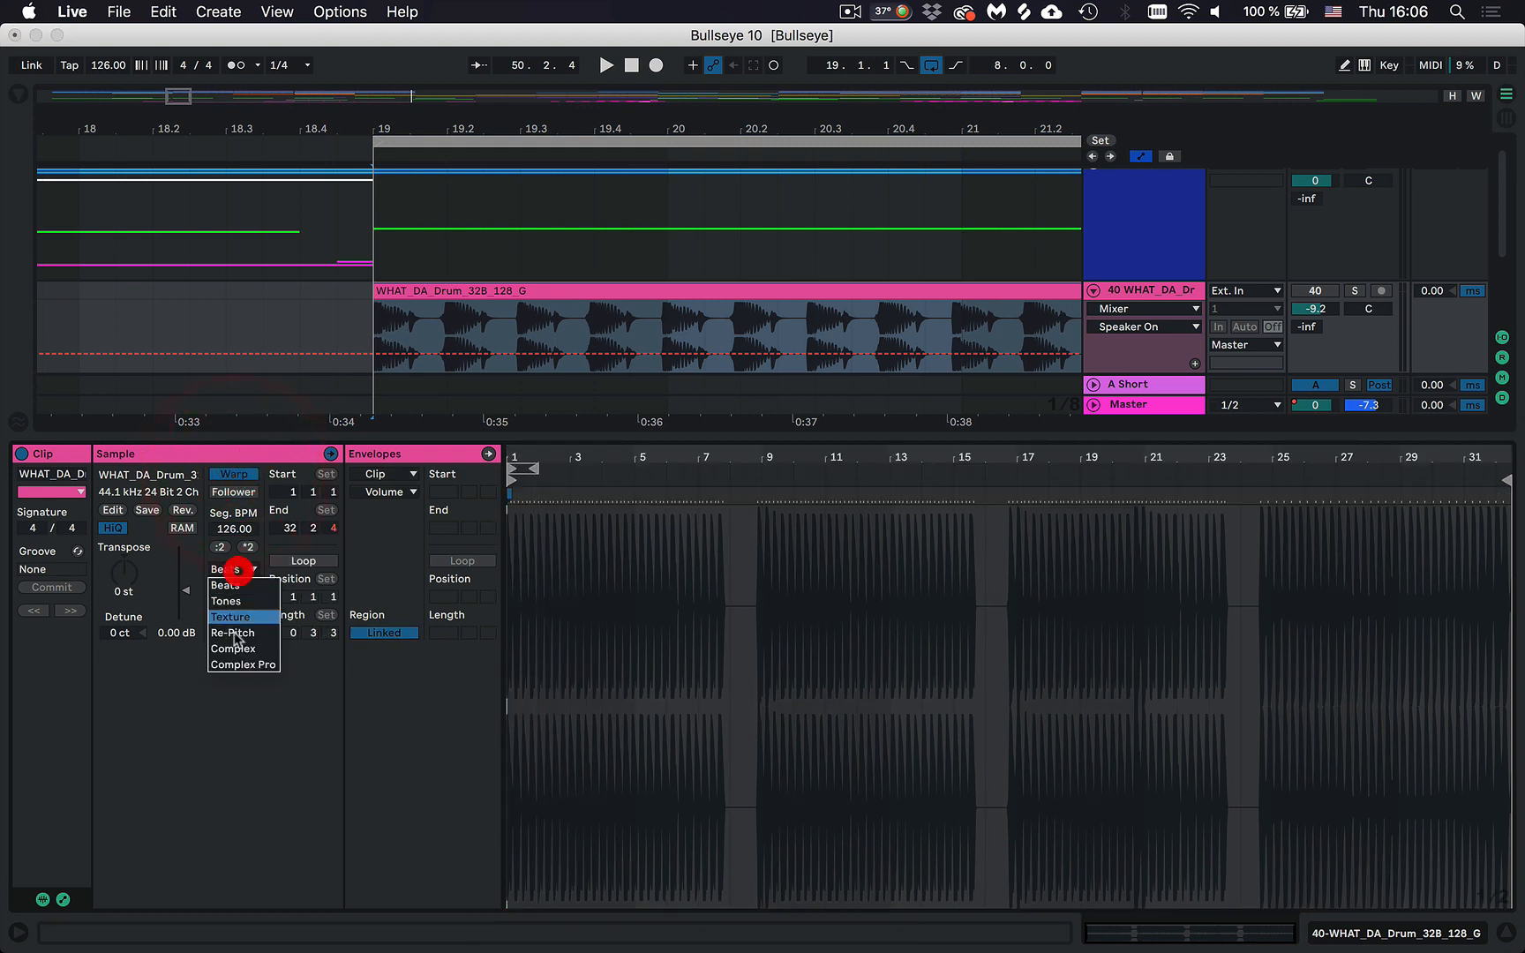
left_click(229, 647)
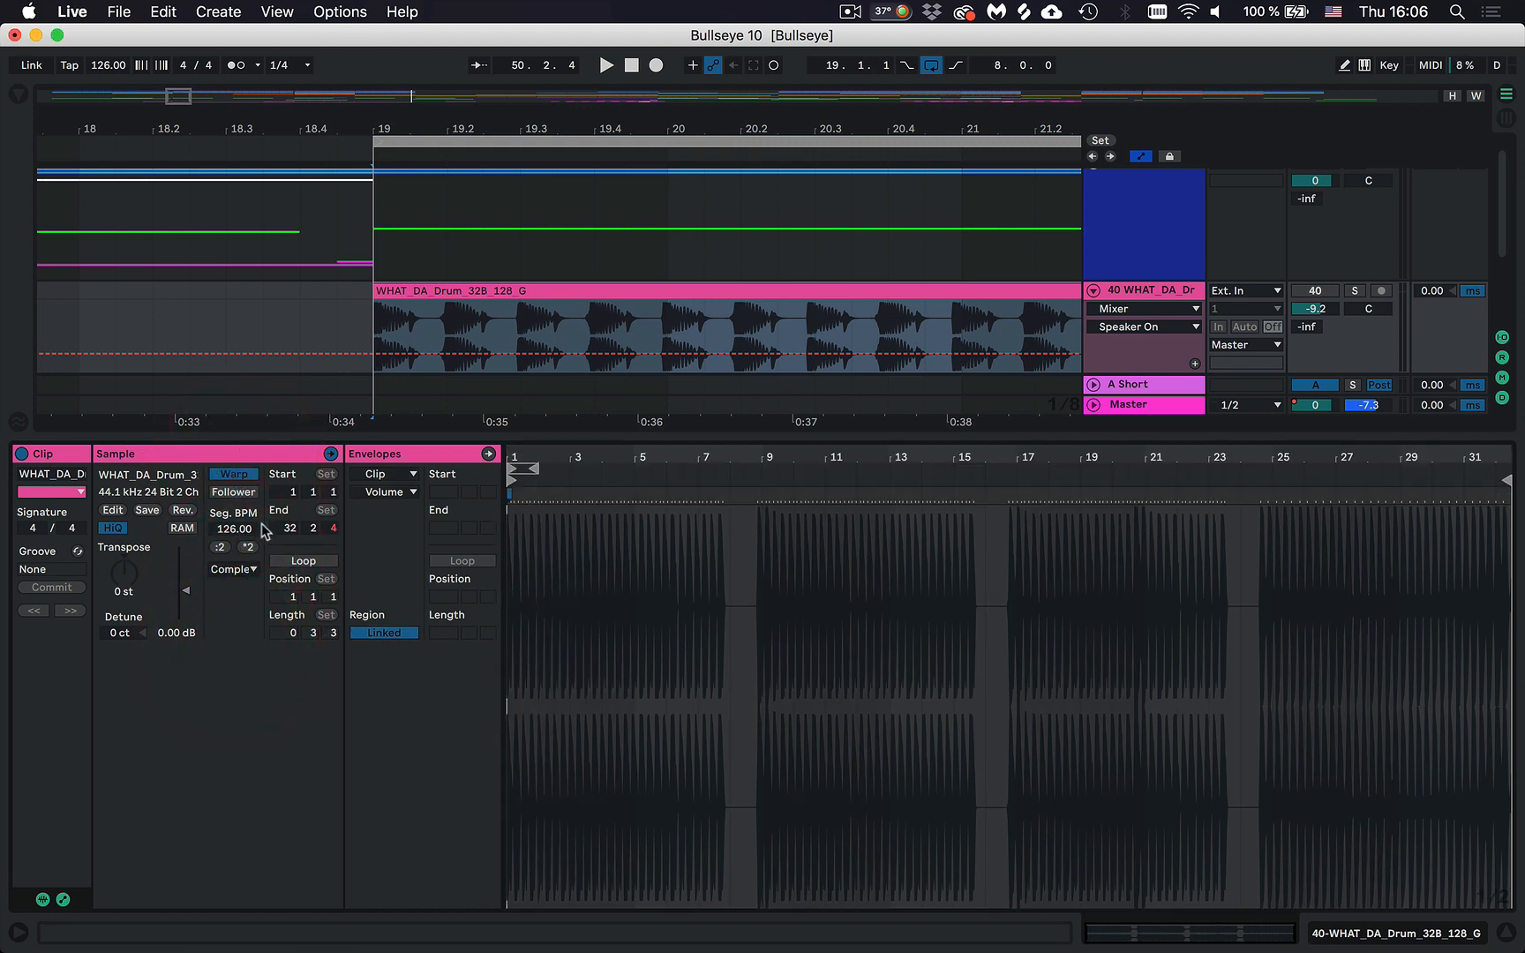
left_click(231, 473)
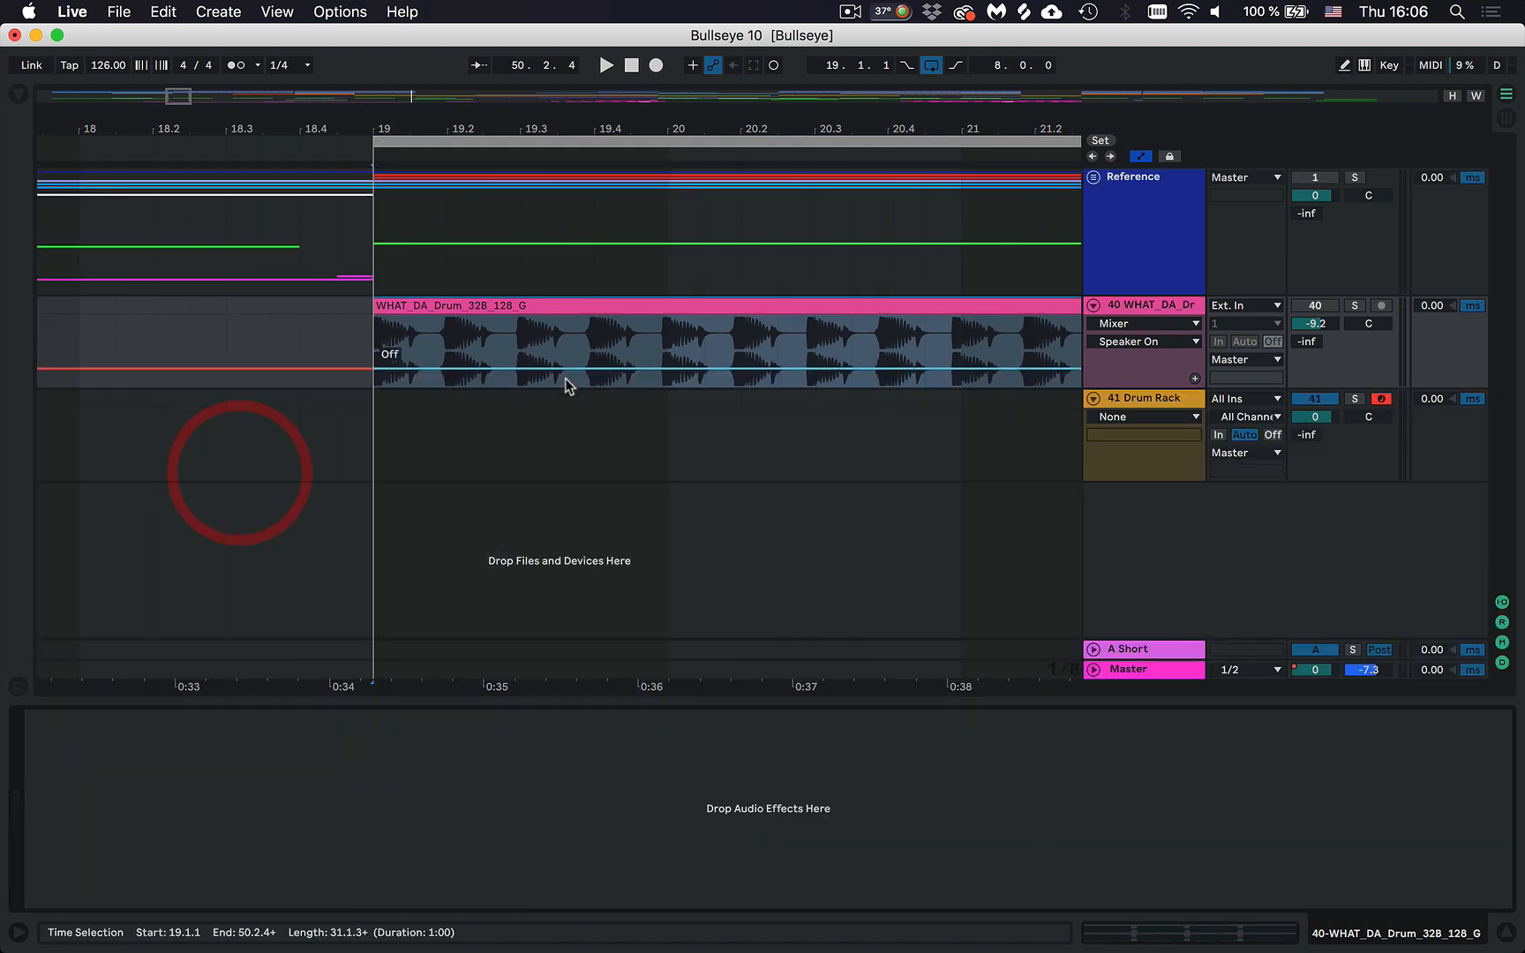
Solo the WHAT_DA_Drum_32B_128_G track and play the drum loop from bar 19.
left_click(1157, 306)
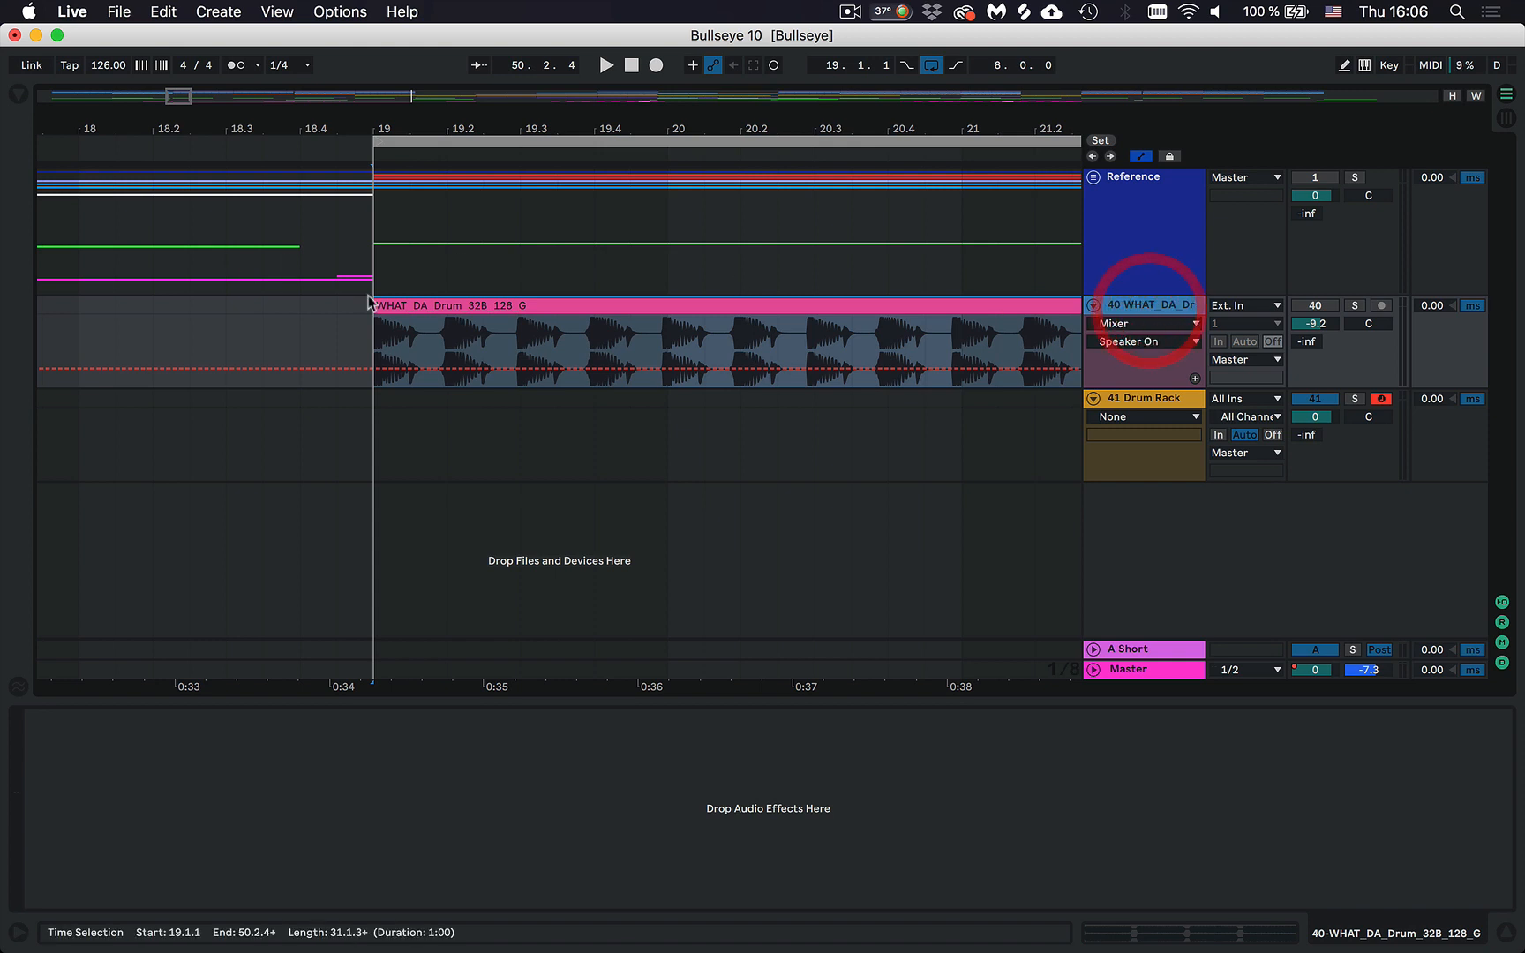
left_click(501, 306)
left_click(1354, 306)
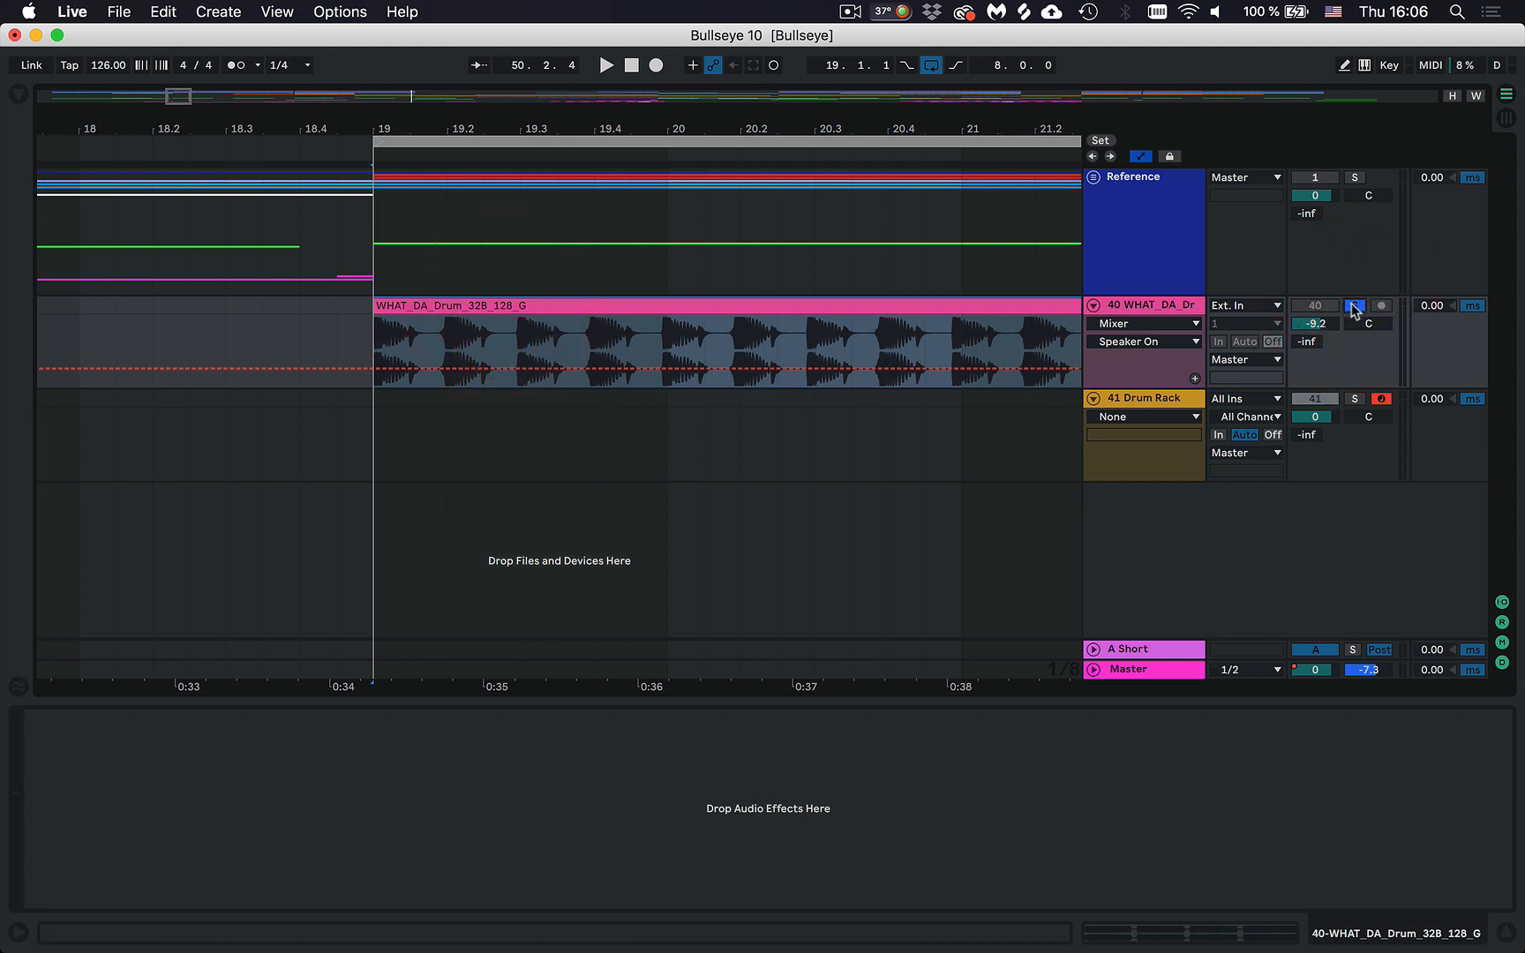
key("space")
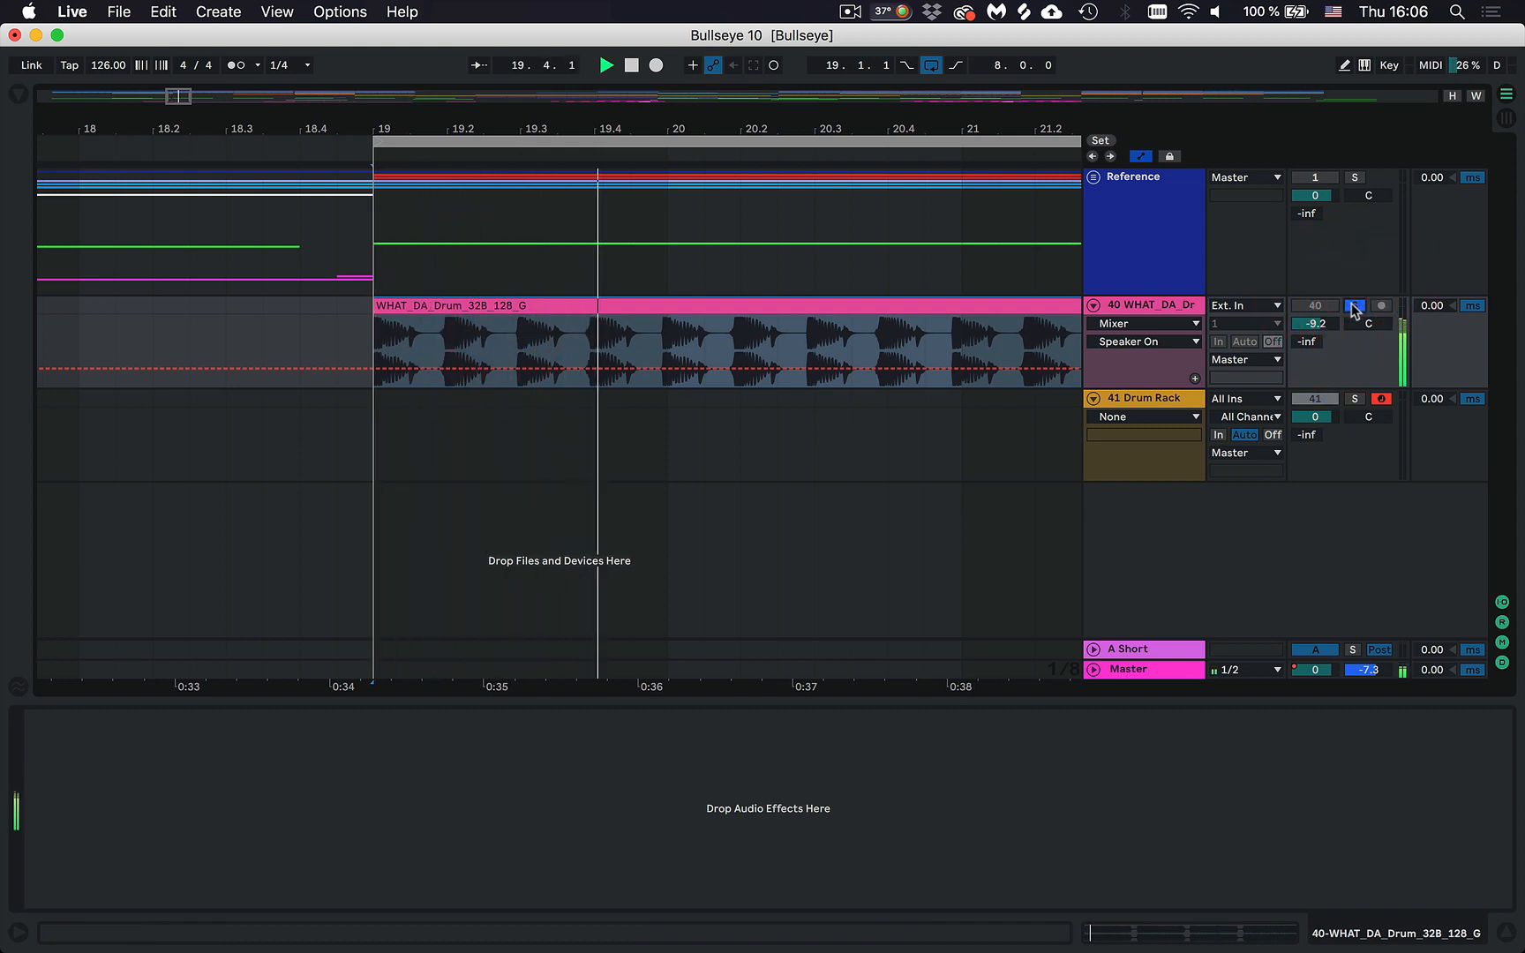
Solo the Drum Rack track as well and audition the kick on its C1 pad.
left_click(1149, 397)
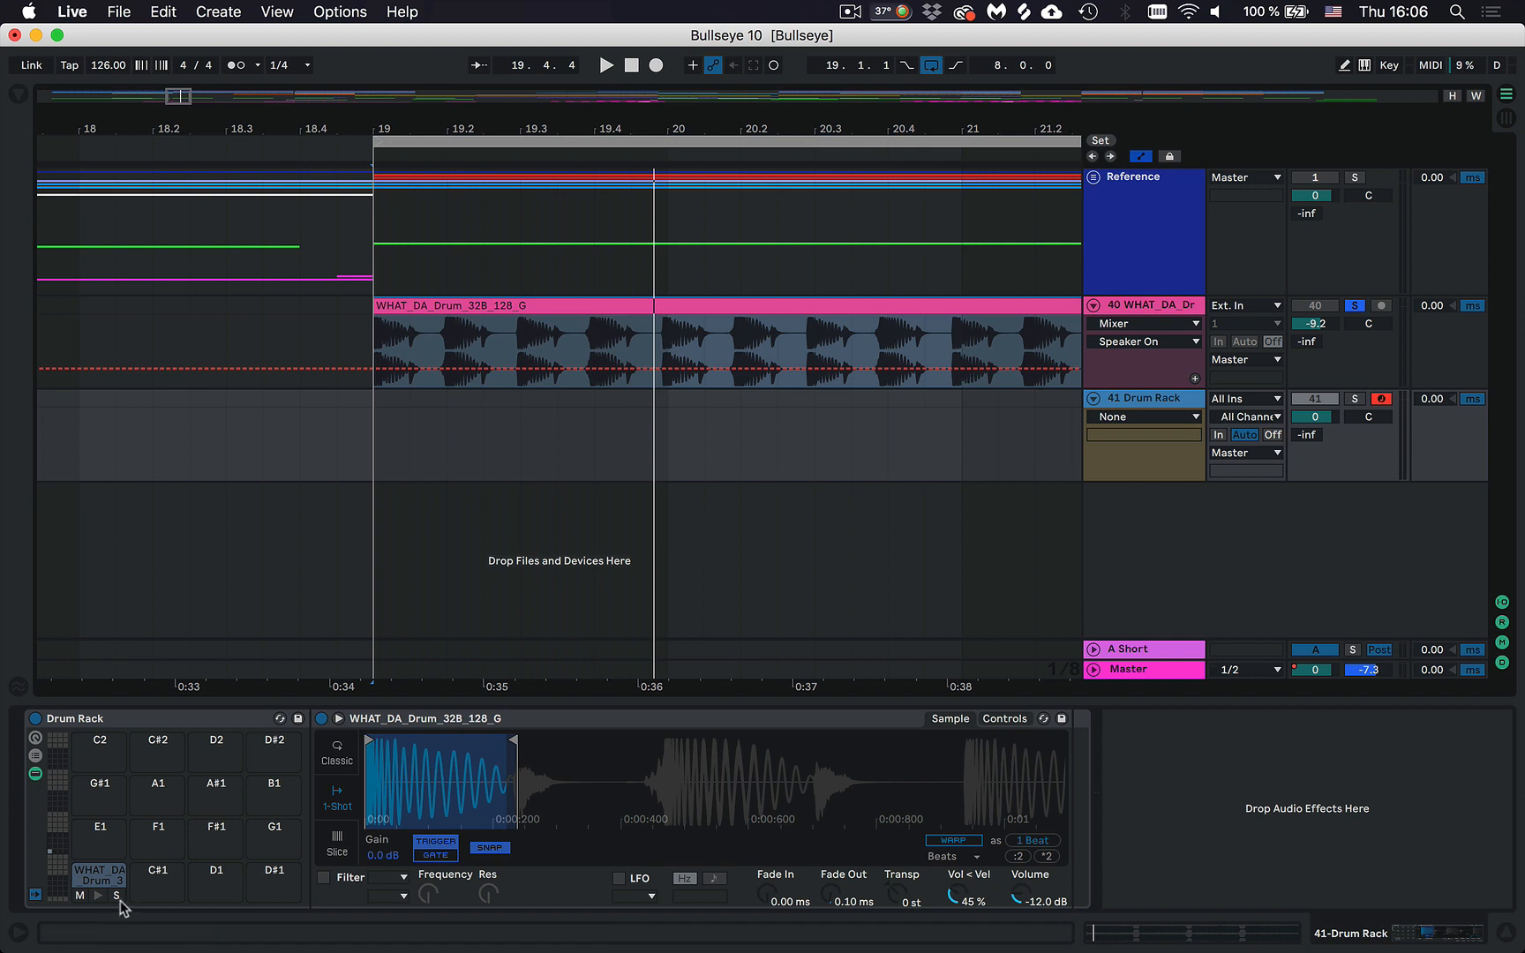
left_click(97, 898)
left_click(98, 898)
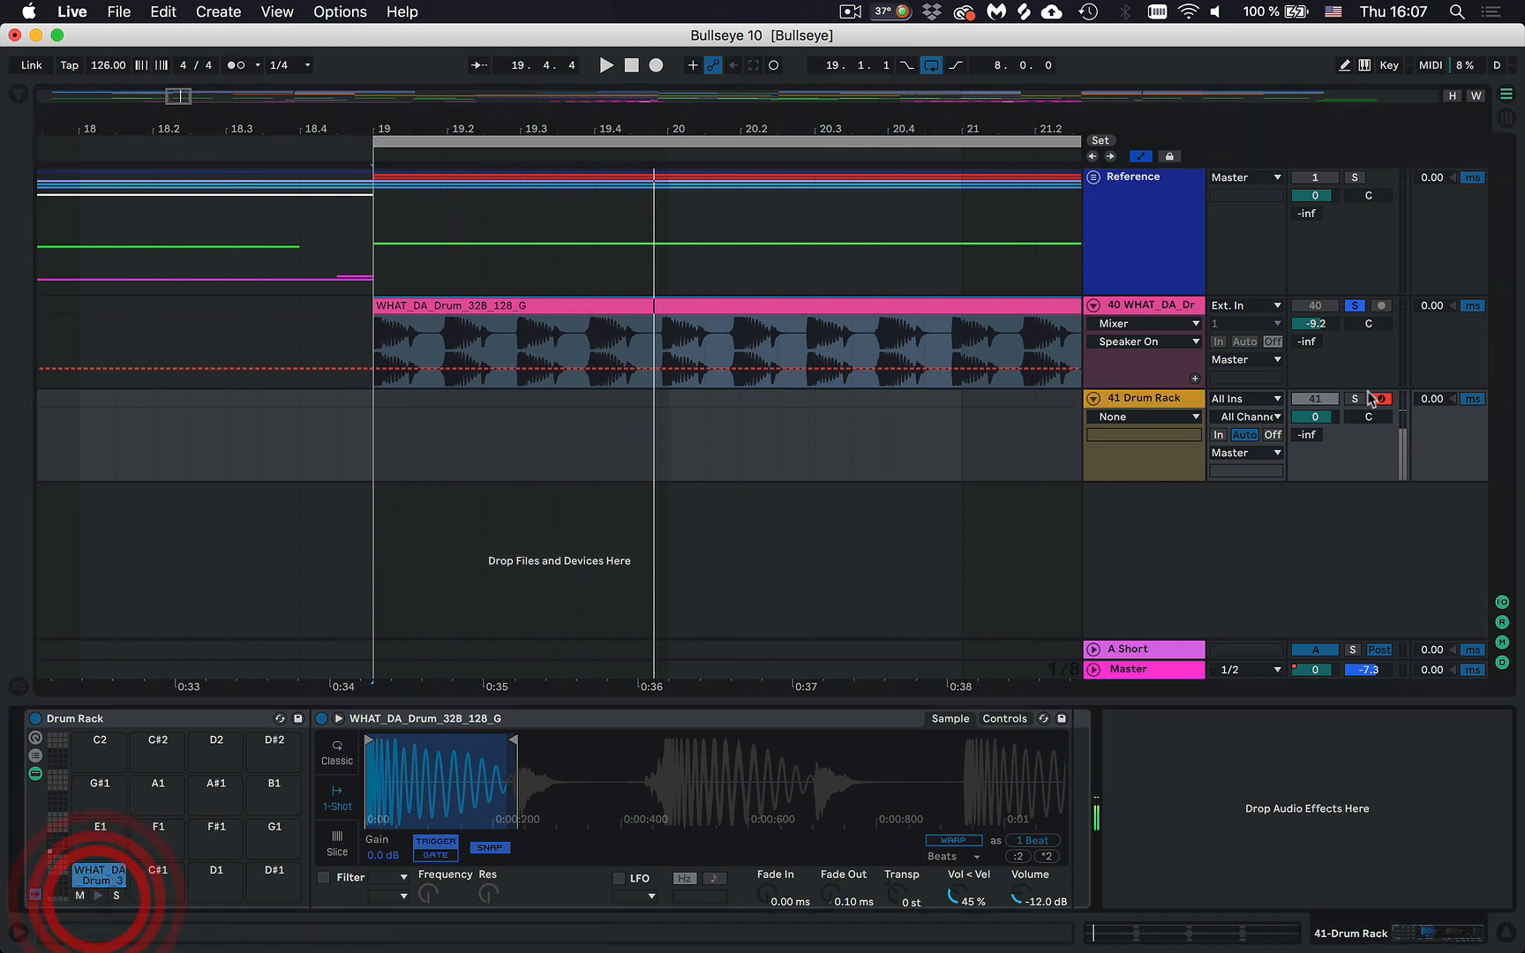
left_click(1355, 399)
left_click(95, 893)
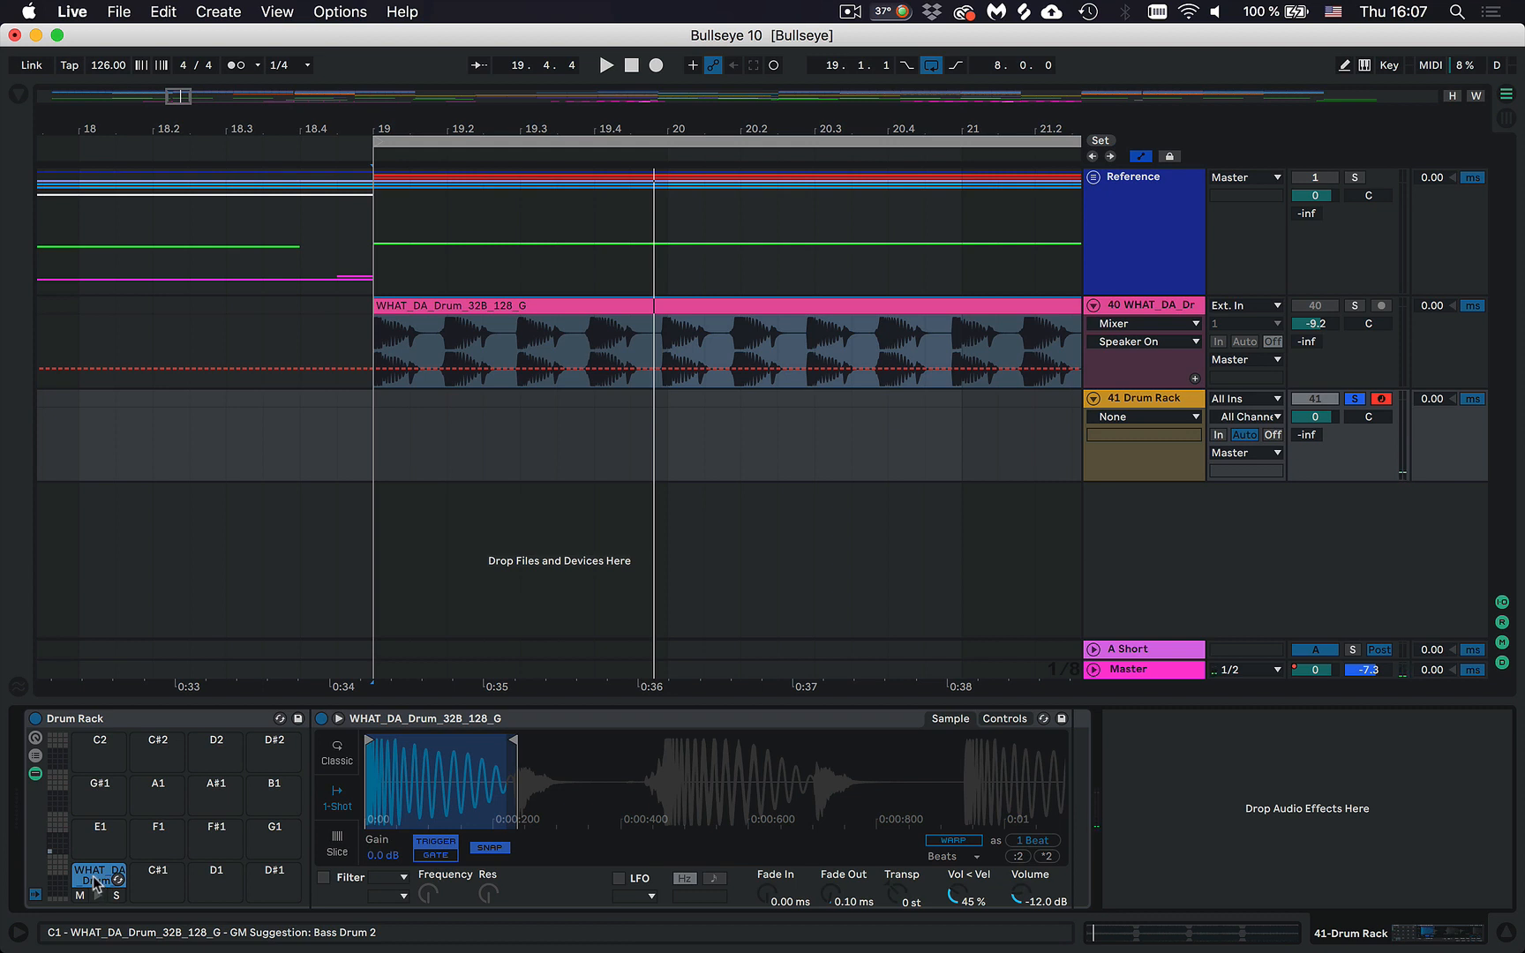
Duplicate the C1 pad's kick sample onto the C#1 pad and select the copy.
left_click_drag(113, 874, 159, 885)
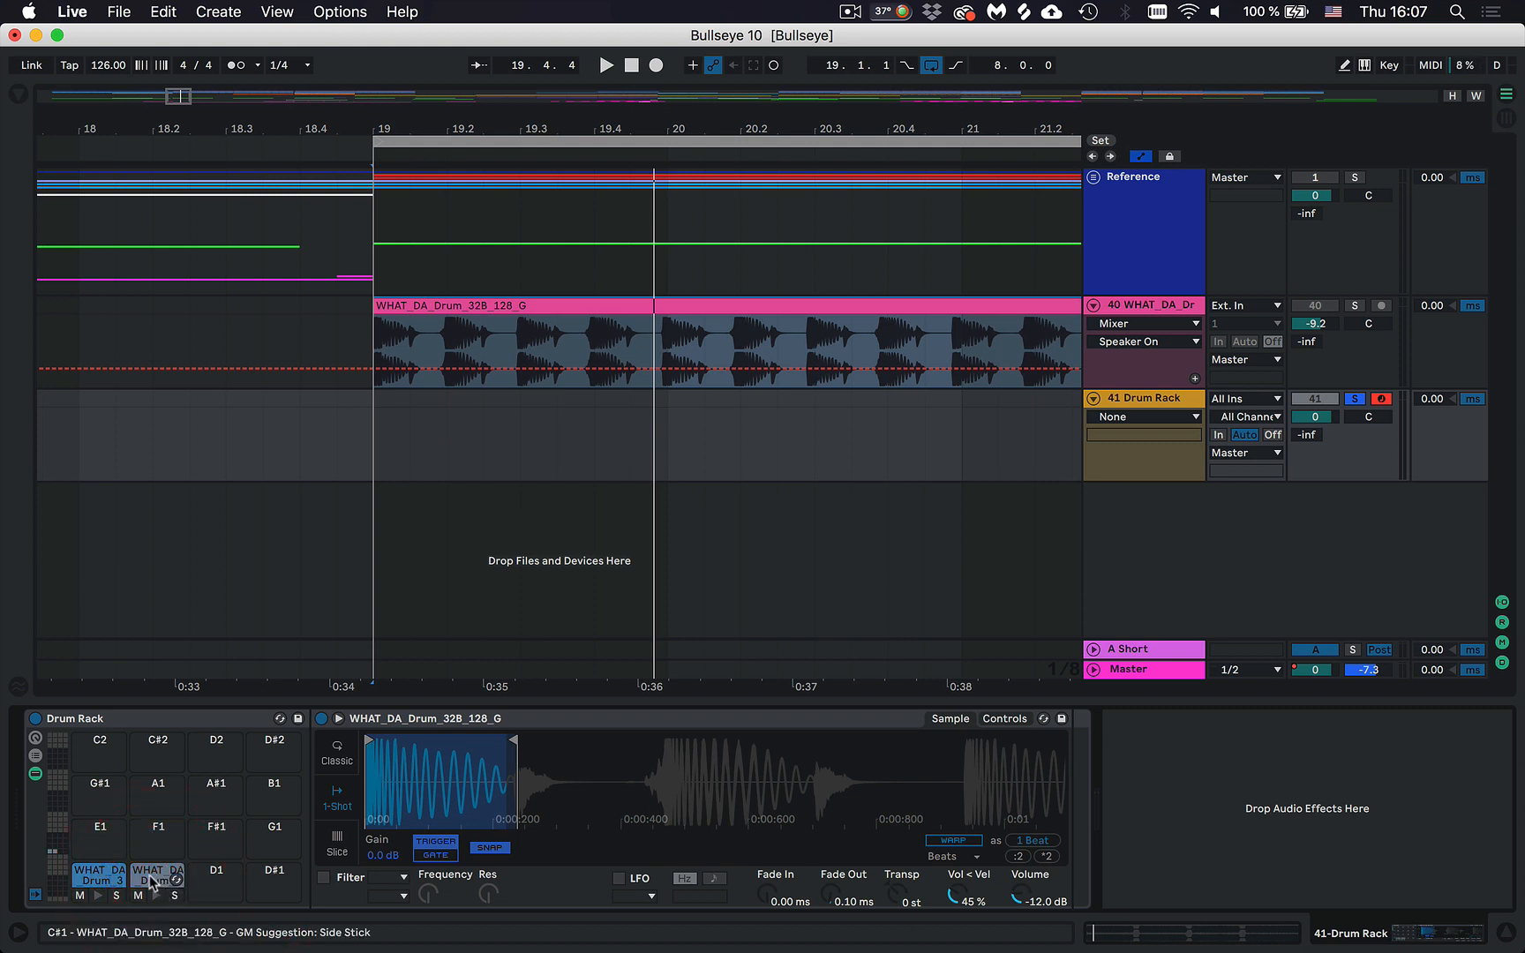
left_click(152, 881)
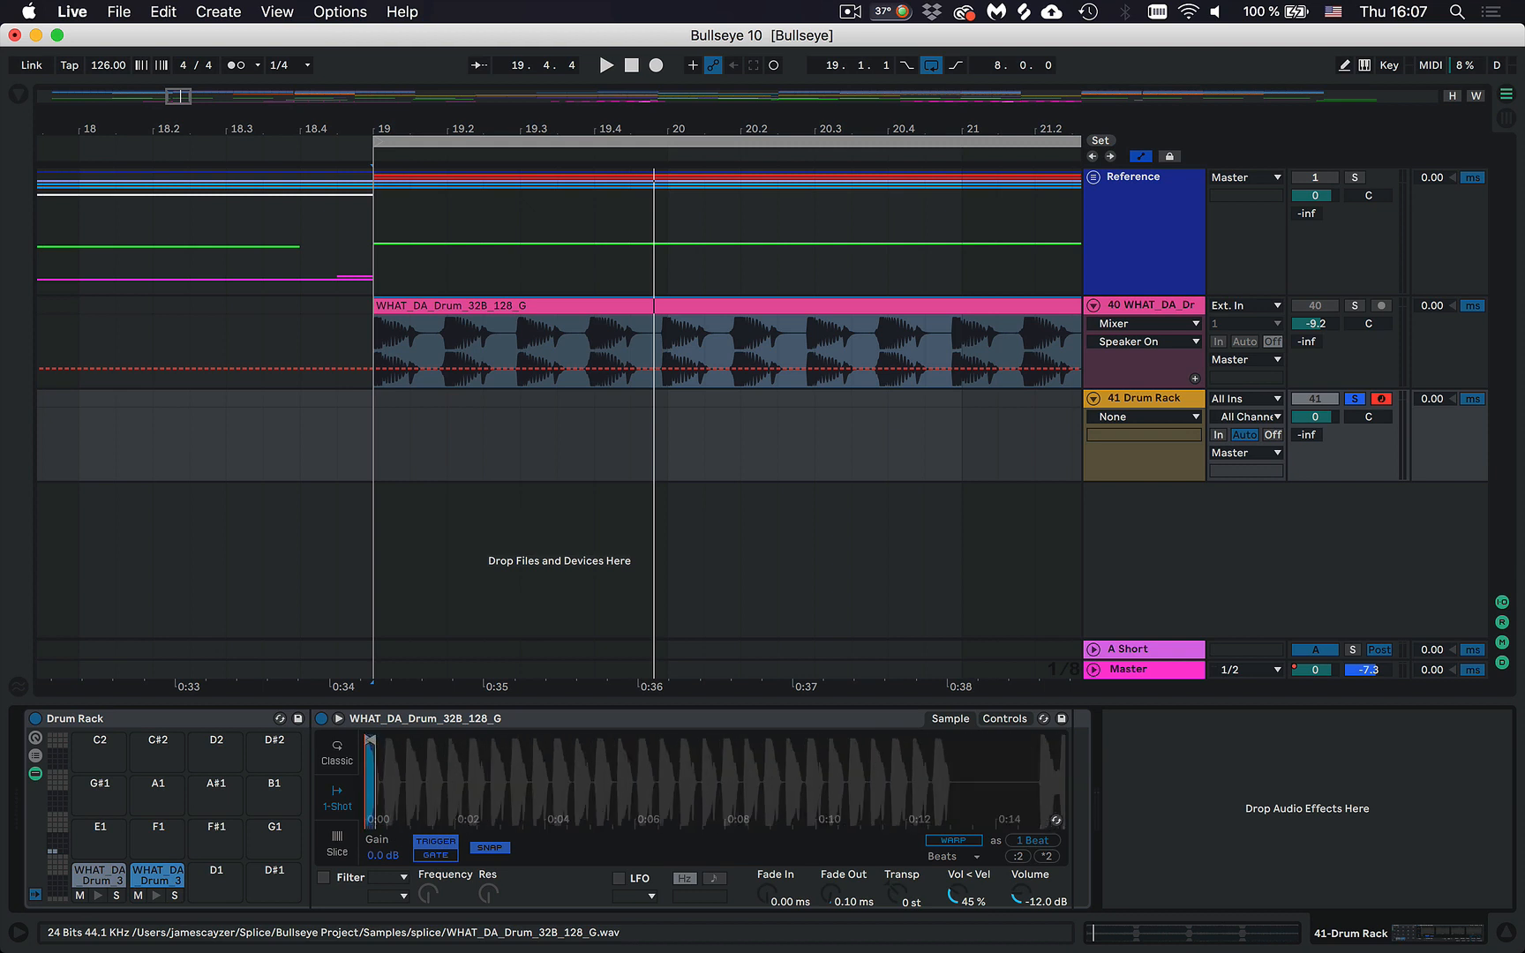
Trim the C#1 pad's sample to the snare-like hit after the kick, starting at about 0.23 s, and set its volume to -8 dB.
left_click_drag(414, 758, 415, 830)
mouse_move(483, 739)
left_mouse_down()
mouse_move(585, 738)
mouse_move(572, 737)
left_mouse_up()
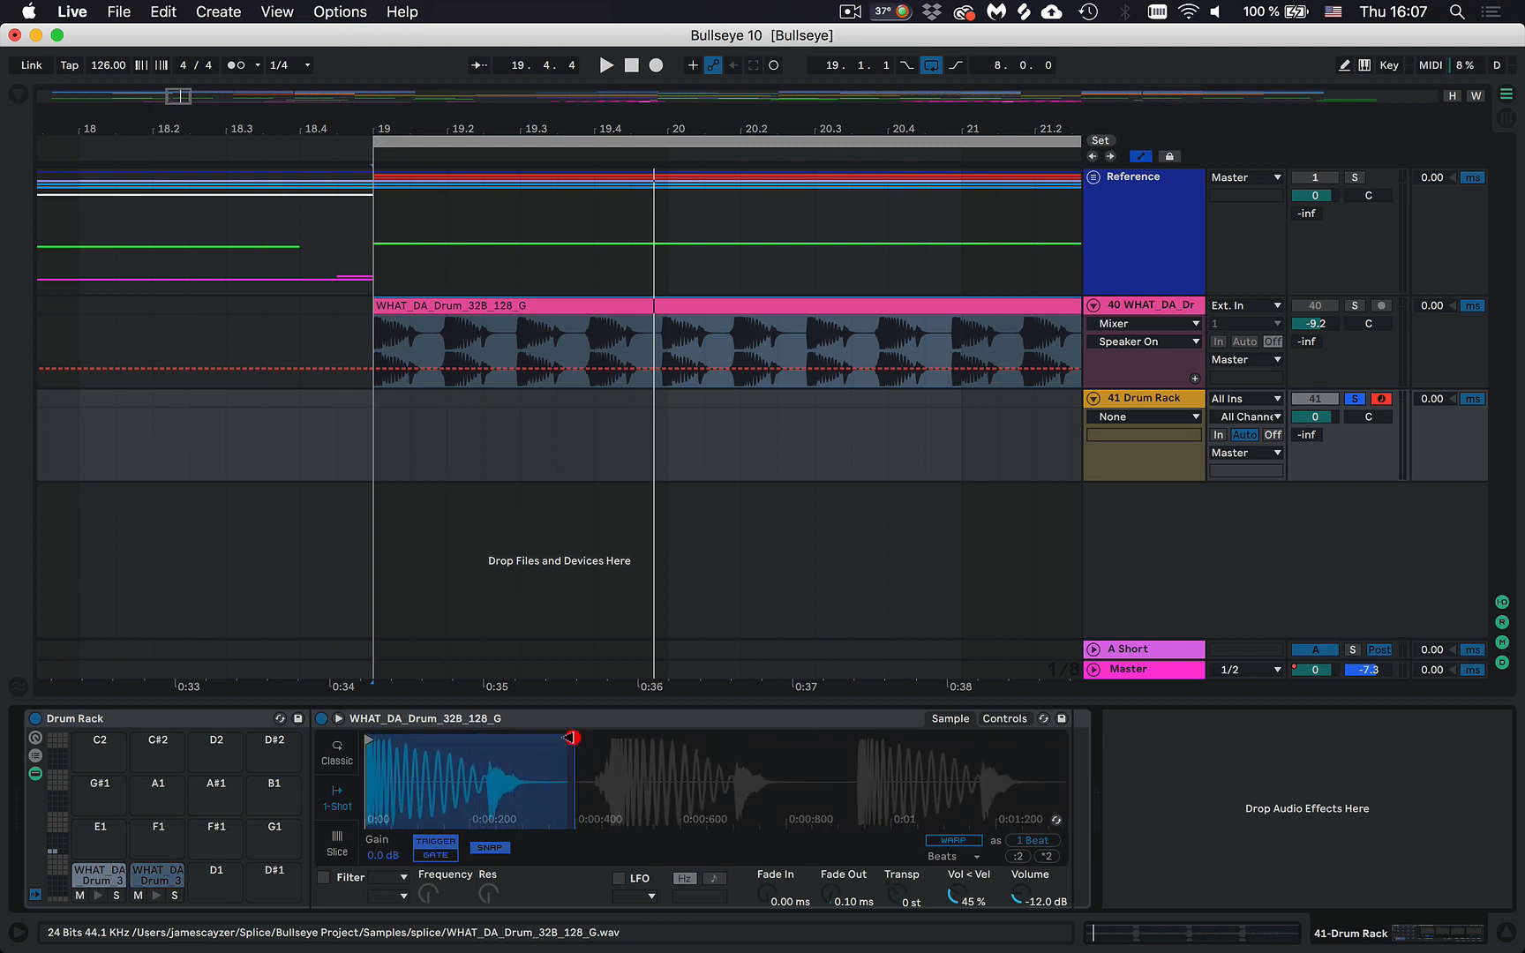
mouse_move(368, 738)
left_mouse_down()
mouse_move(485, 735)
mouse_move(478, 767)
mouse_move(576, 736)
left_mouse_up()
left_click_drag(1016, 896, 1017, 846)
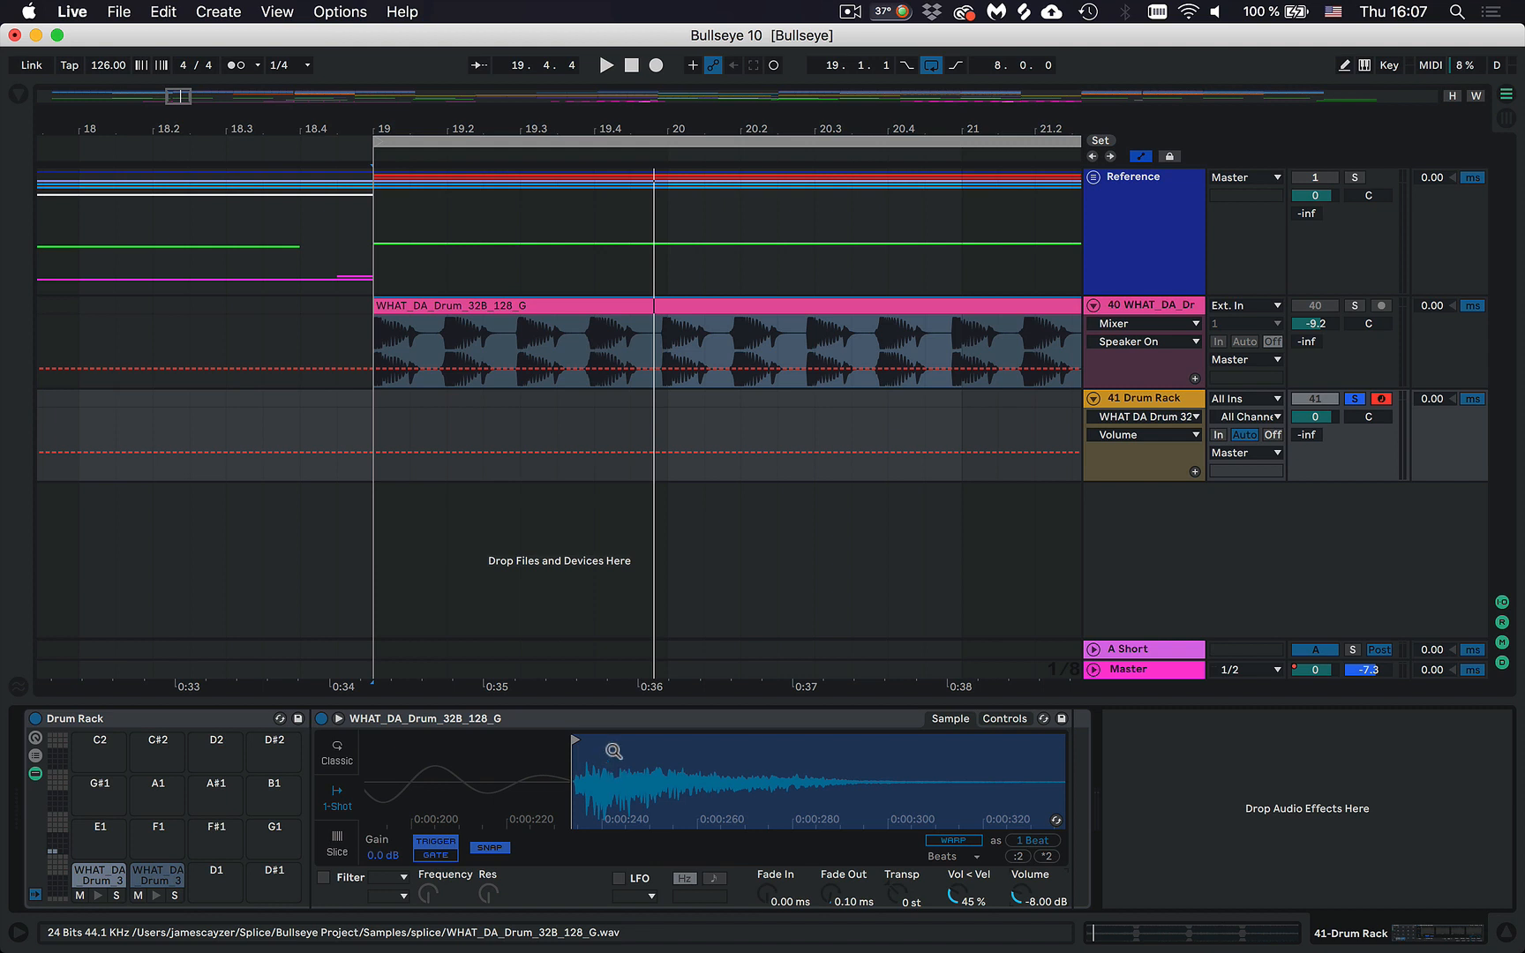
left_click_drag(609, 805, 600, 706)
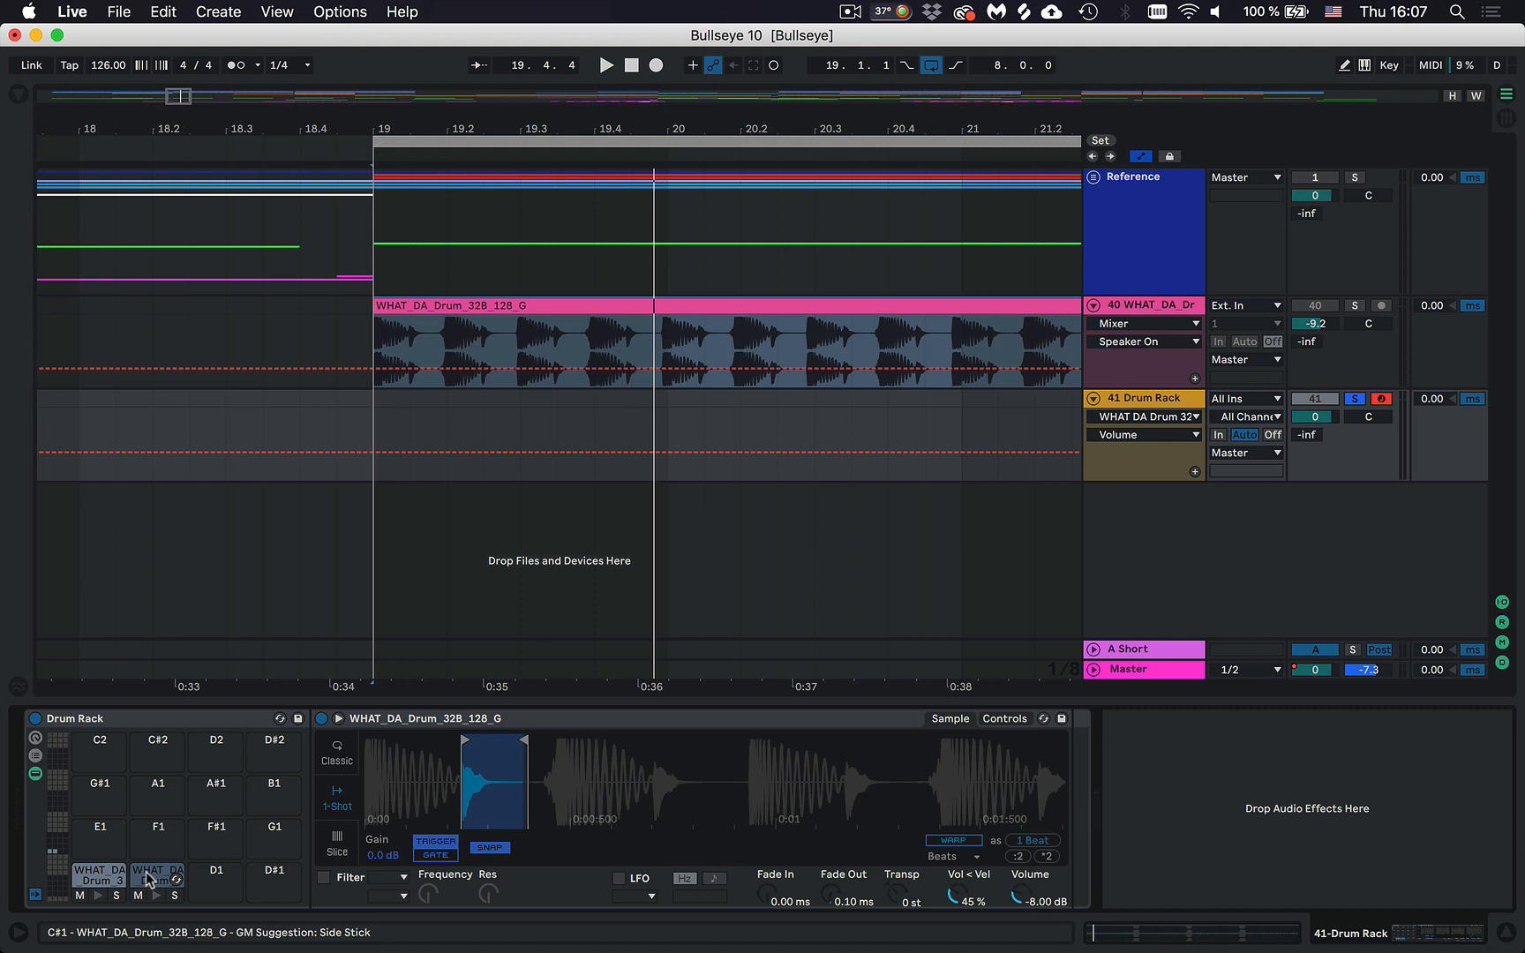
Duplicate the C#1 pad onto D1 and trim the copy to the second kick, from about 0.43 s to 0.70 s.
left_click_drag(152, 883, 214, 883)
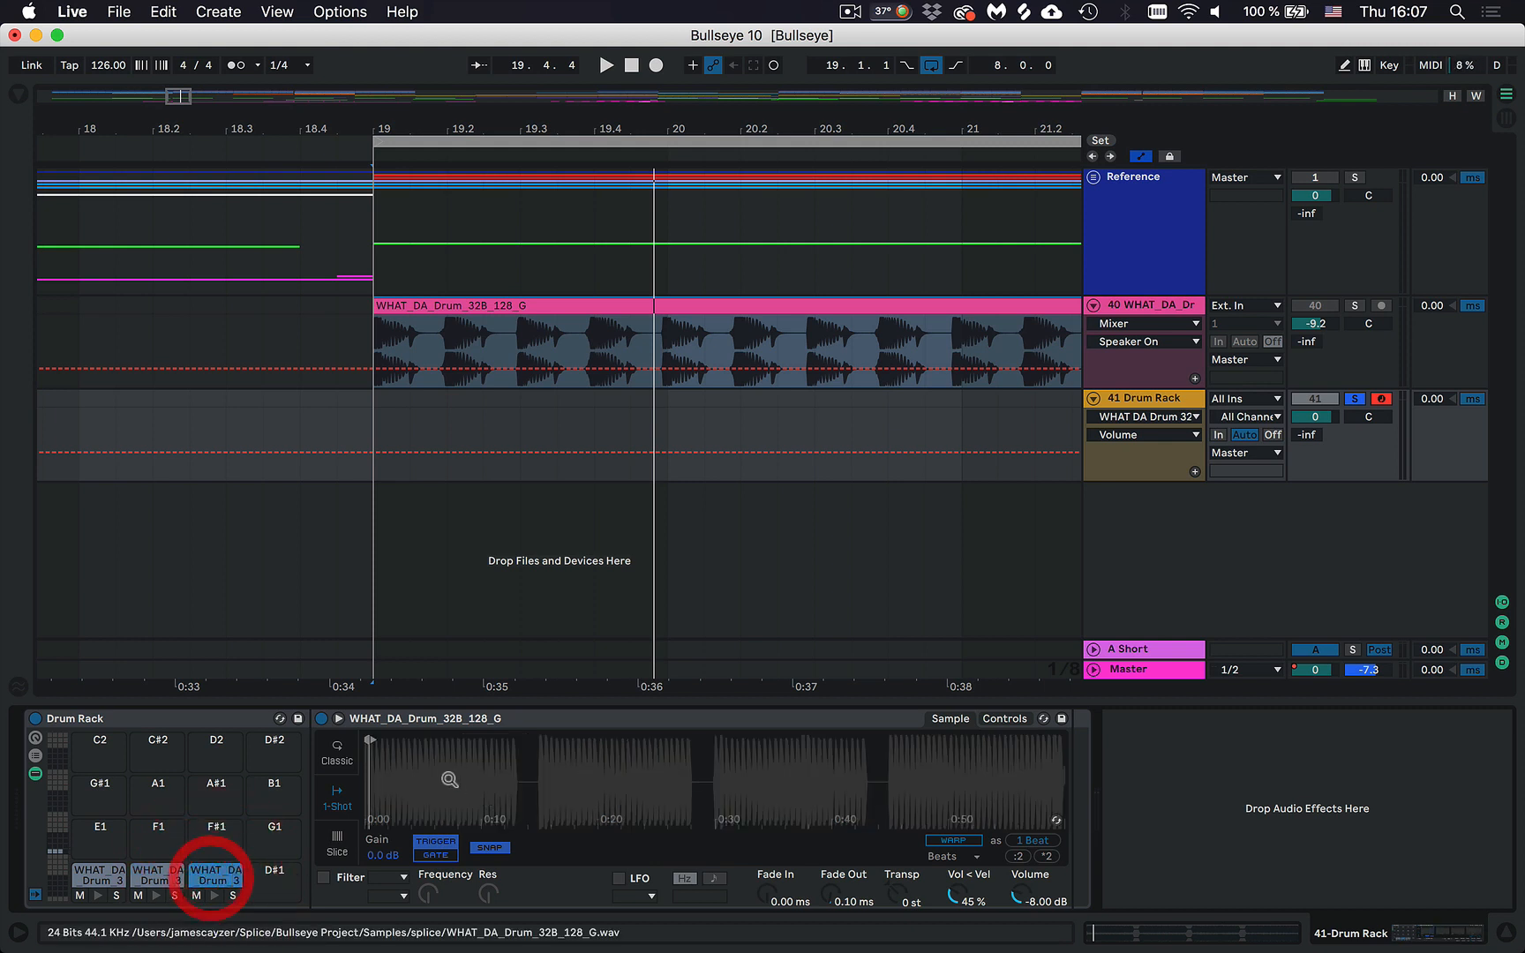
left_click_drag(373, 767, 373, 883)
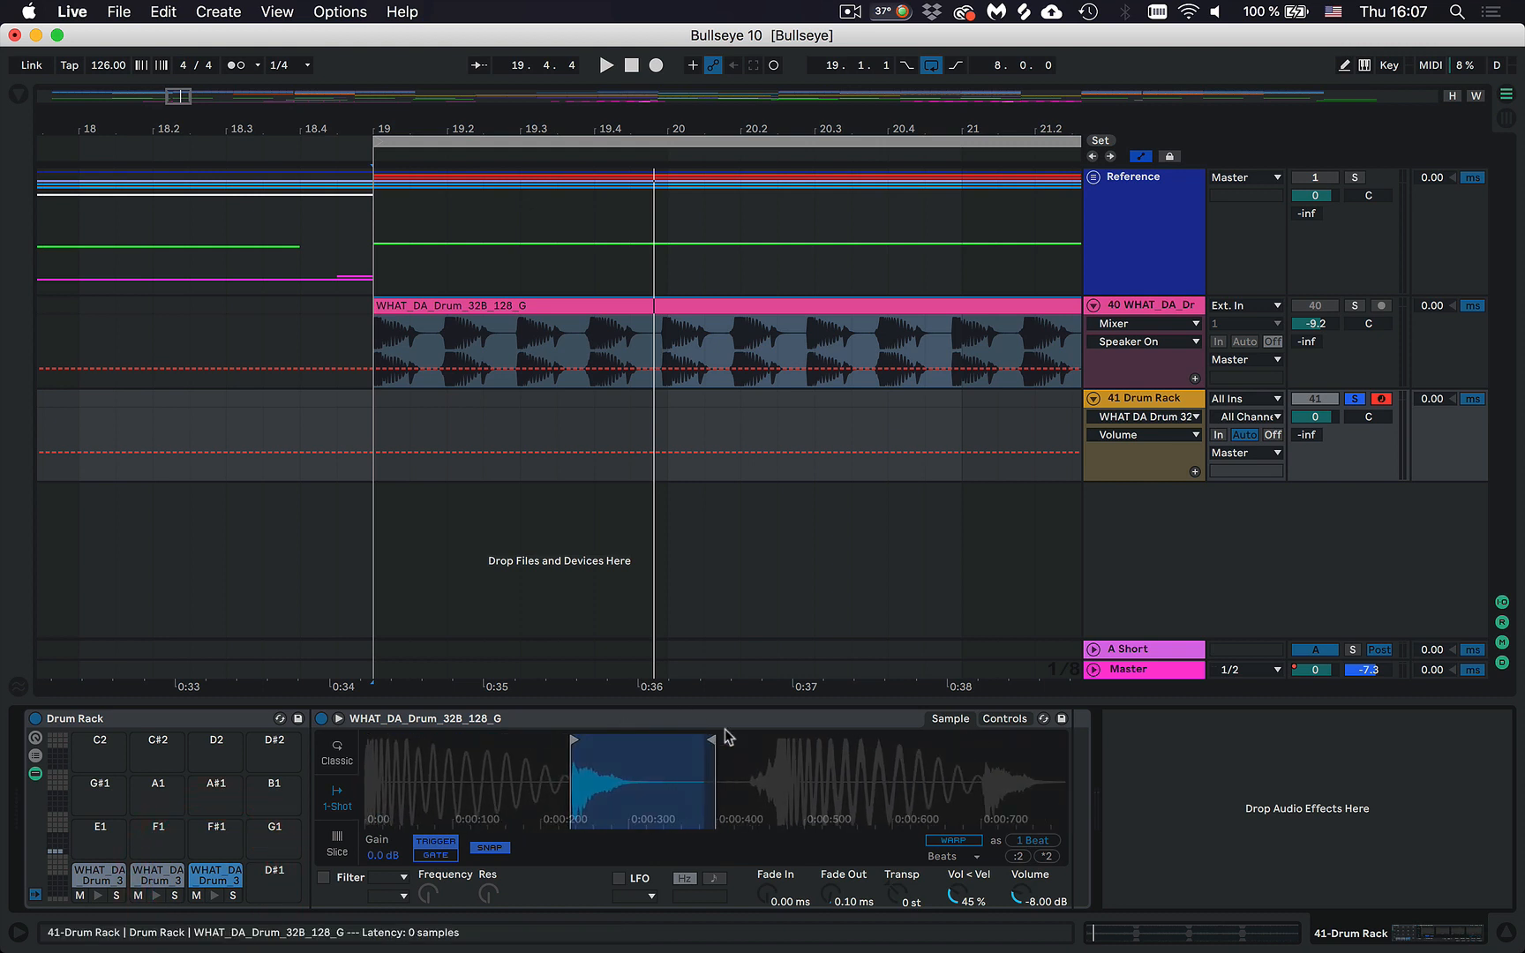
left_click_drag(712, 740, 978, 740)
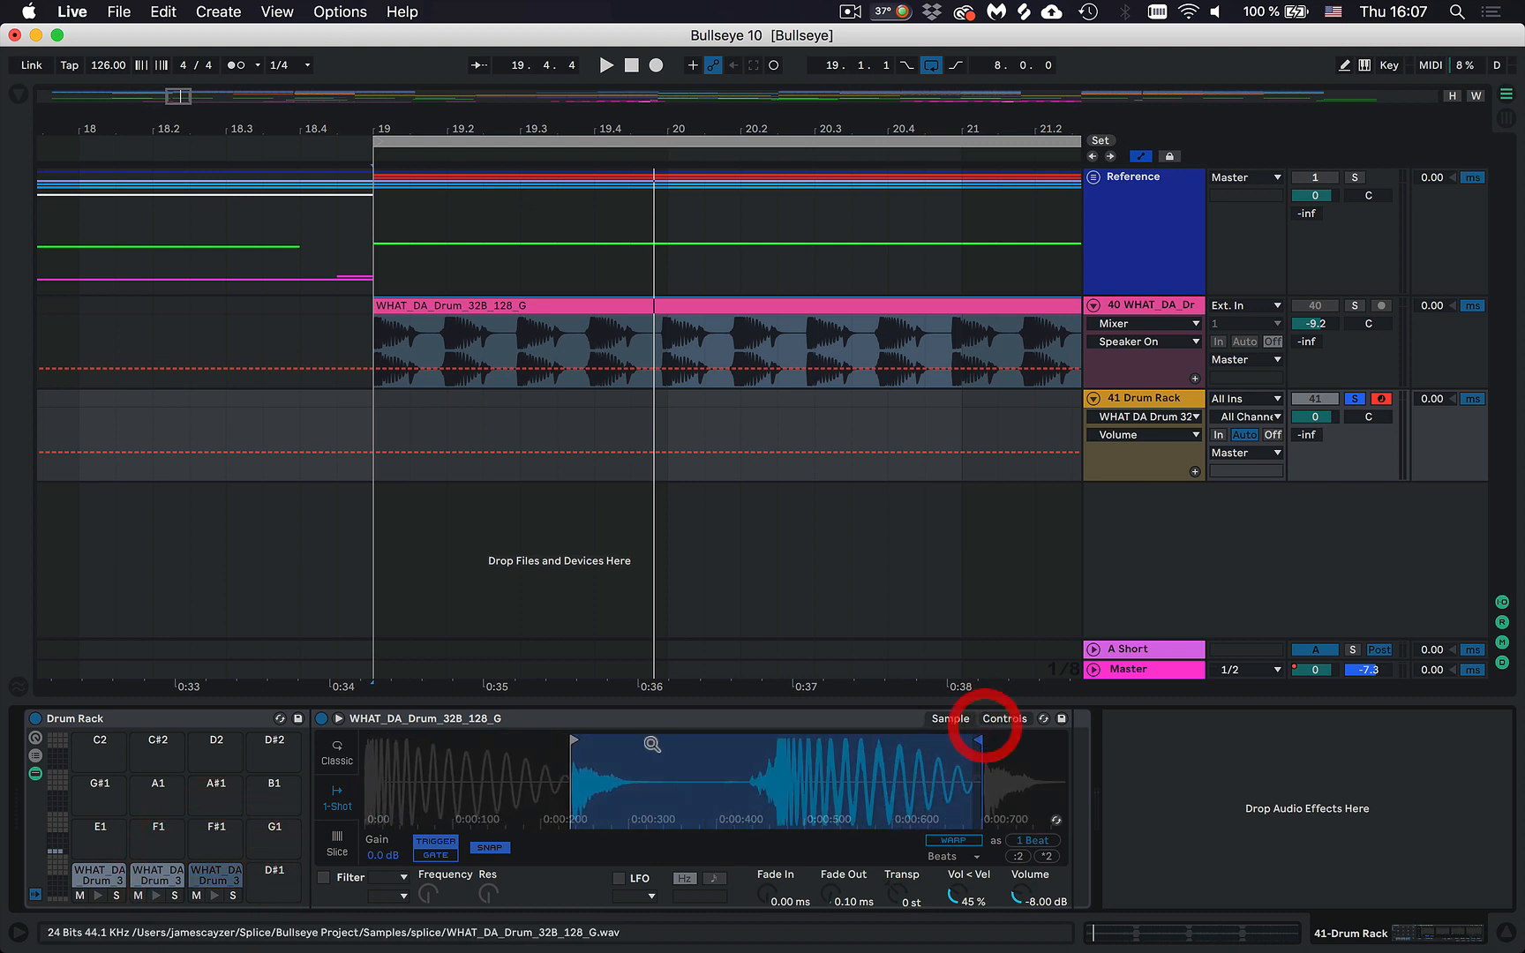
left_click_drag(573, 738, 750, 731)
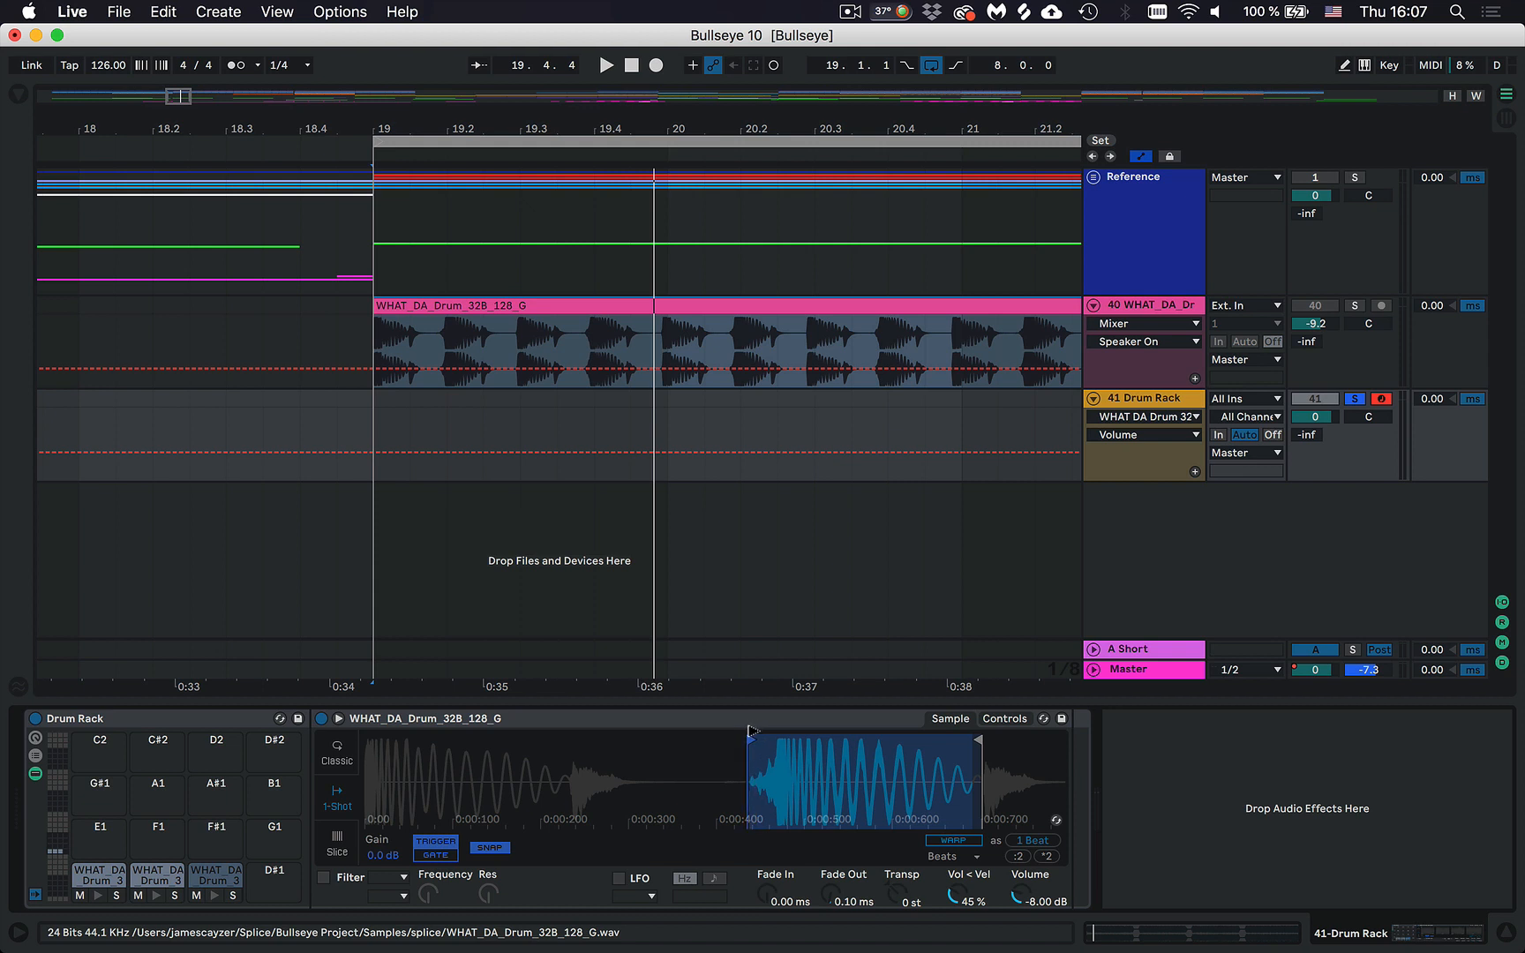
left_click(750, 732)
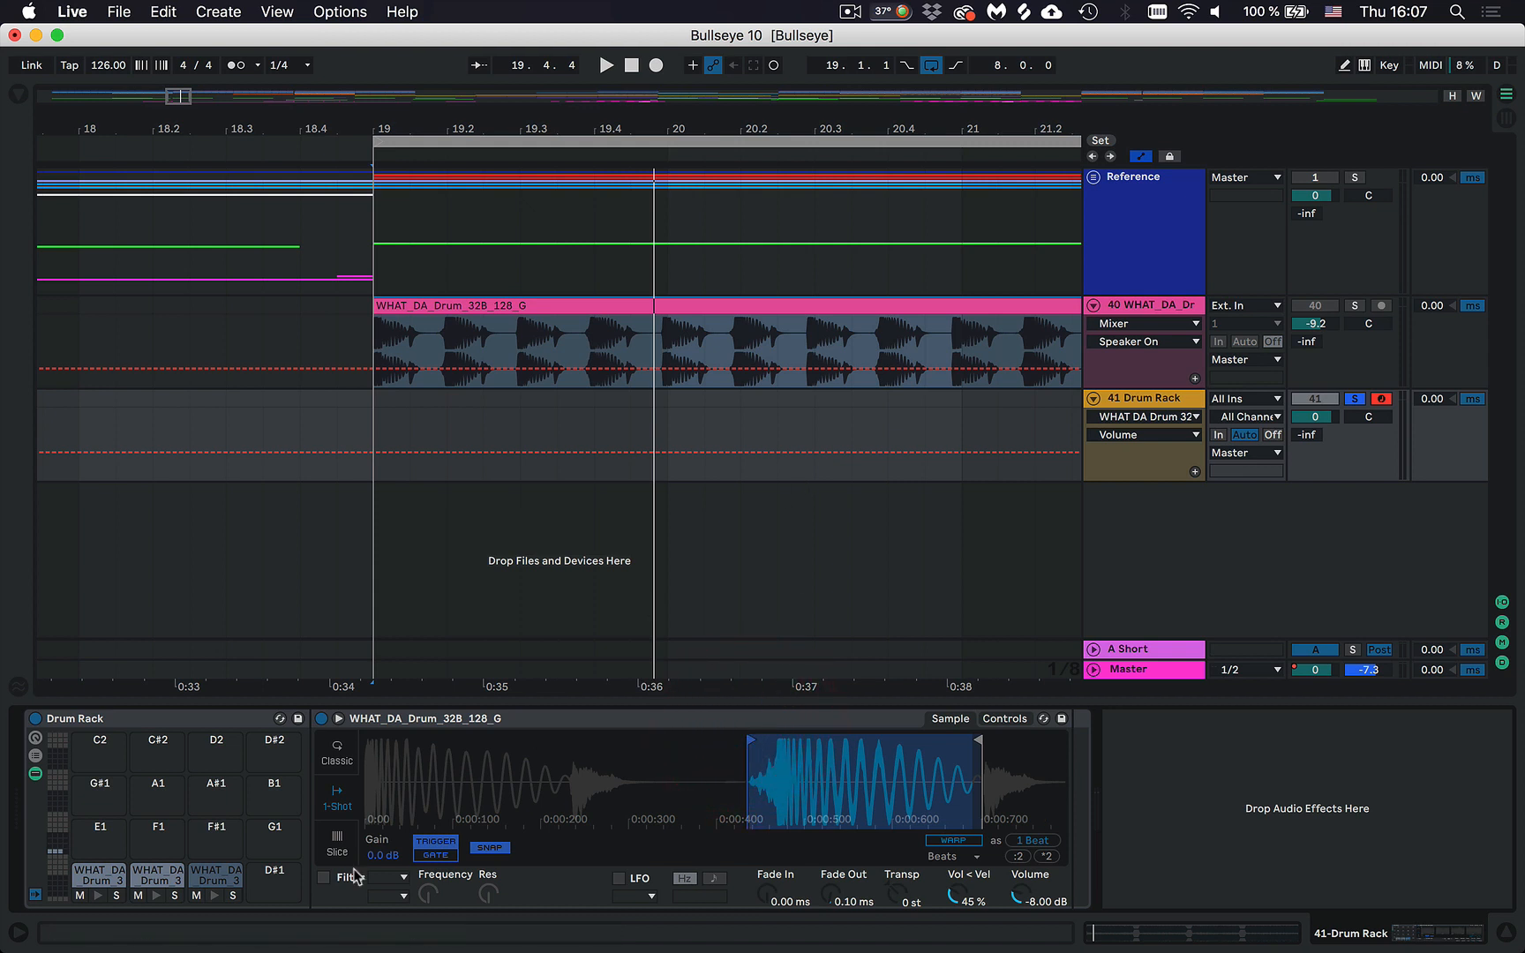
Audition the second kick on the D1 pad for comparison with the drum loop.
left_click(214, 896)
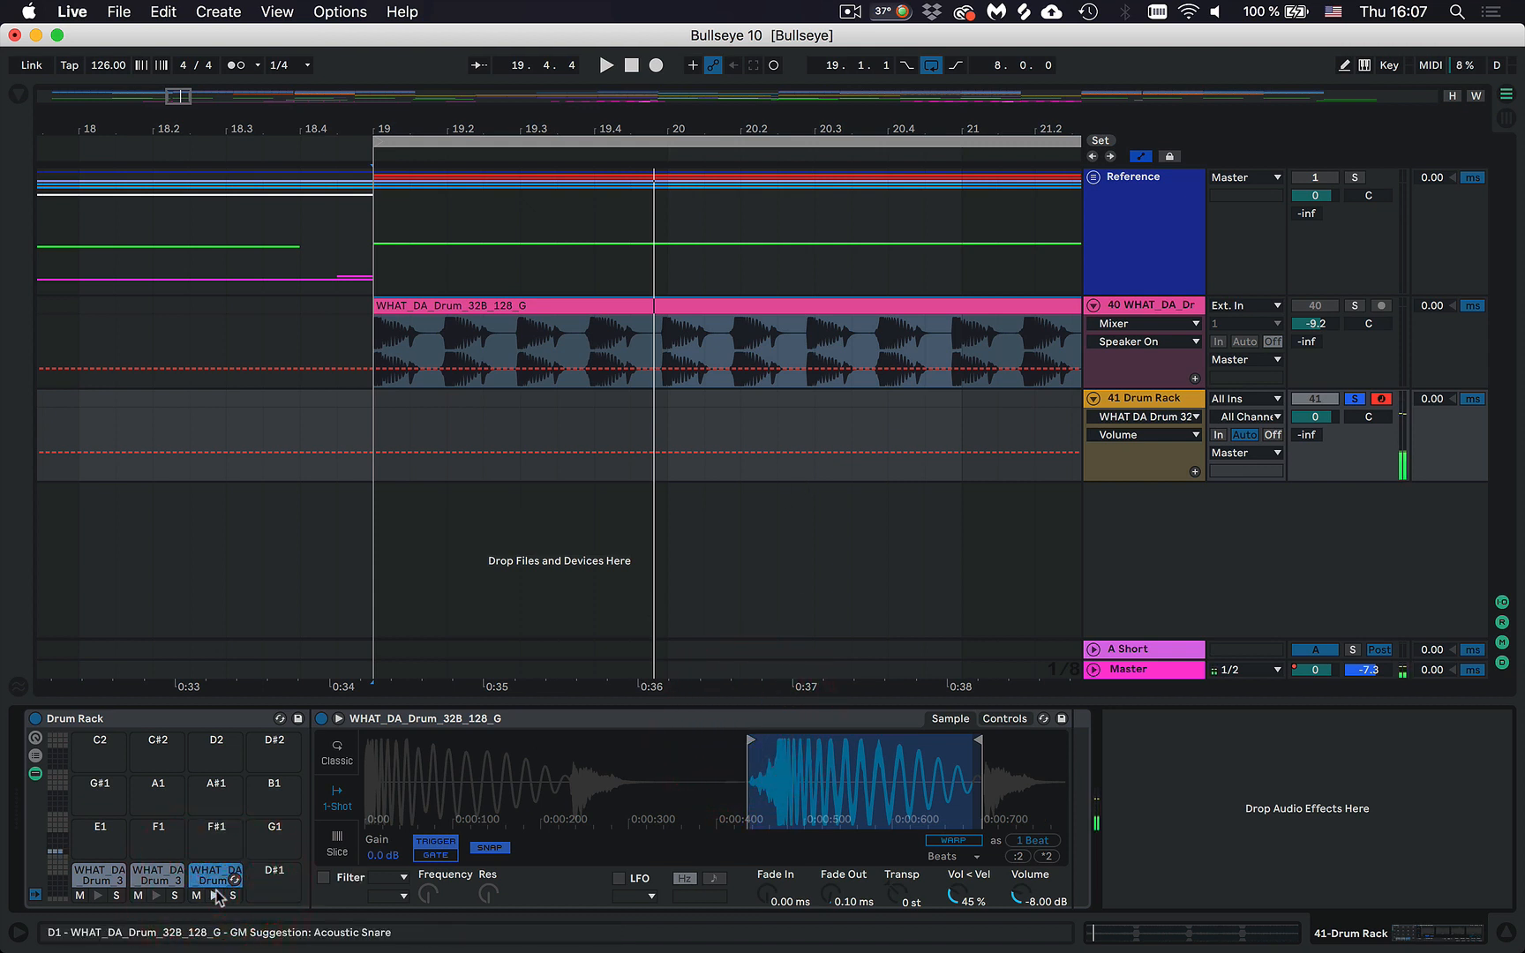
left_click(215, 892)
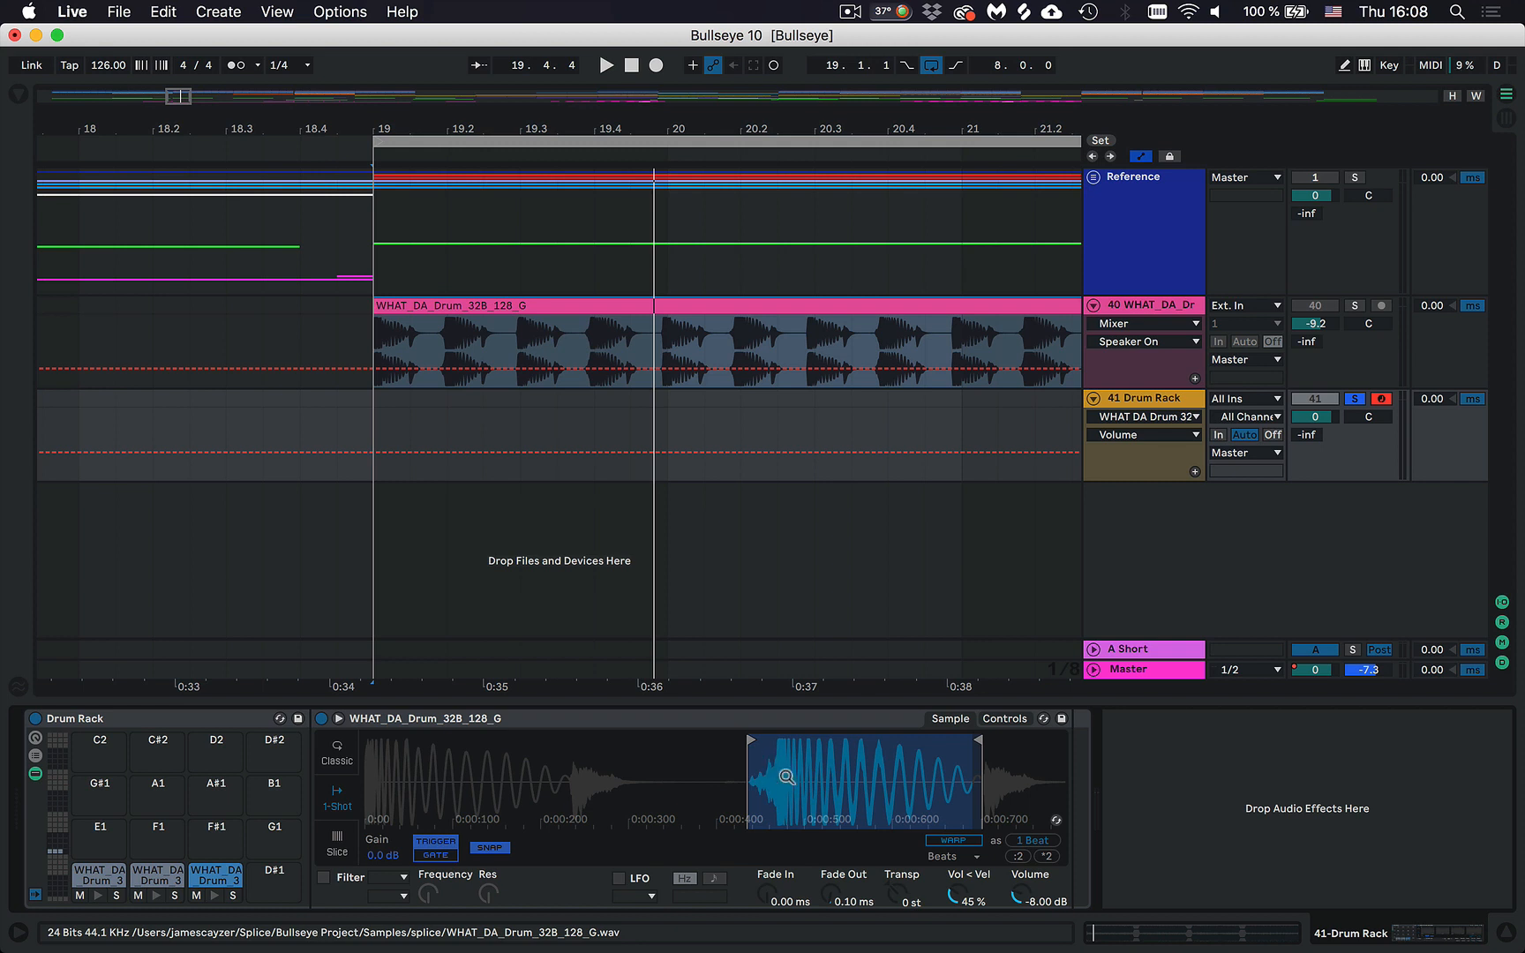
left_click(492, 315)
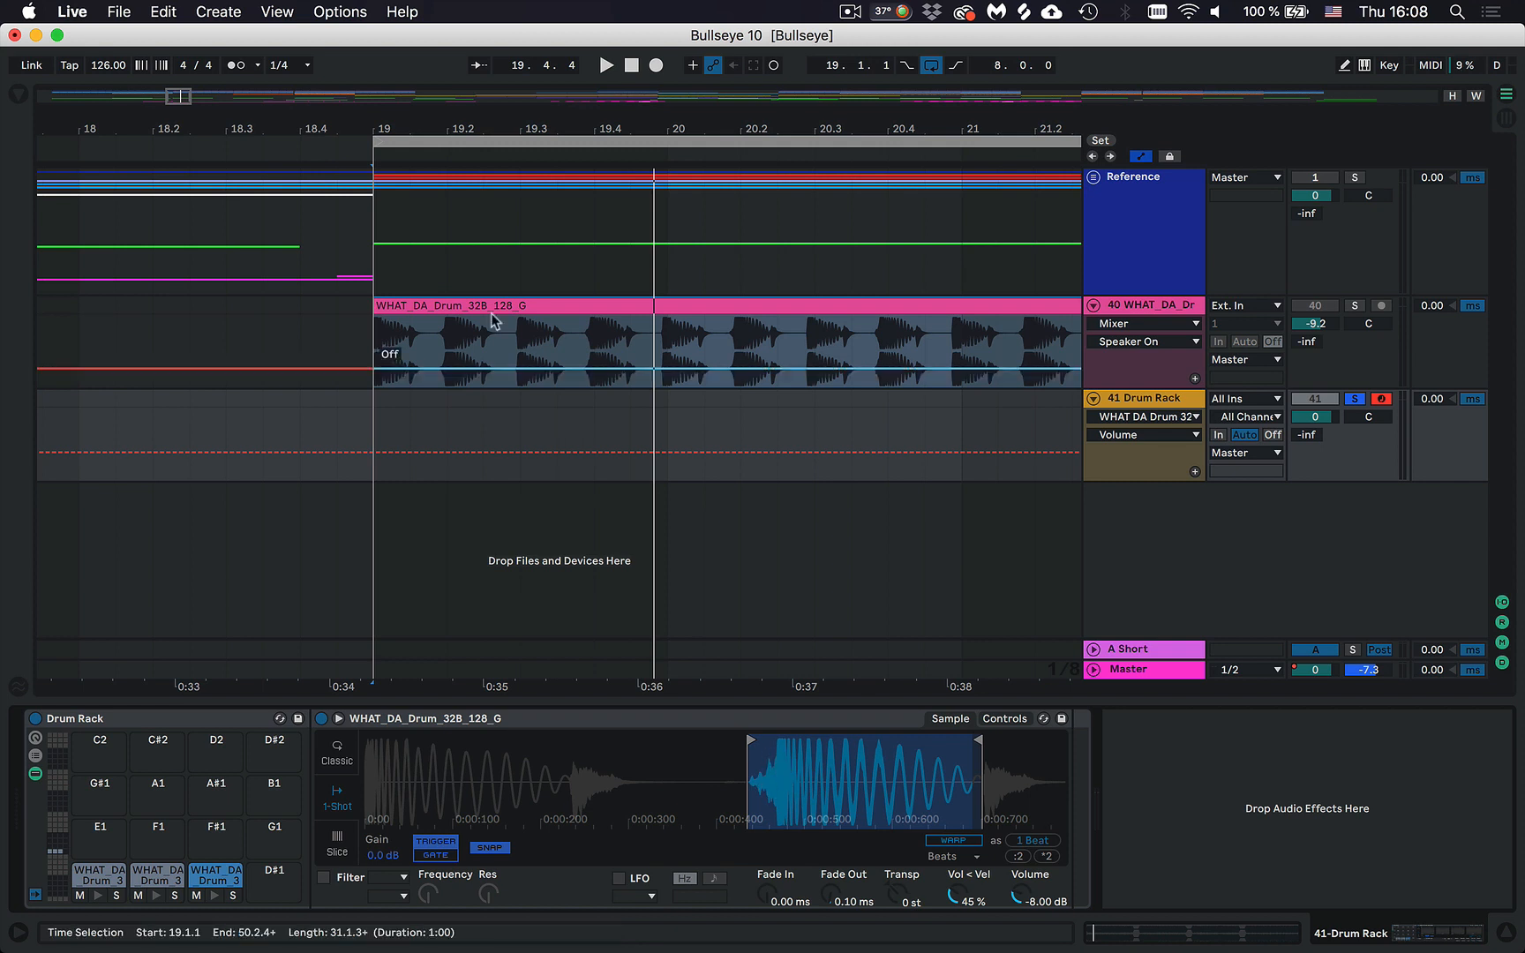
left_click(214, 895)
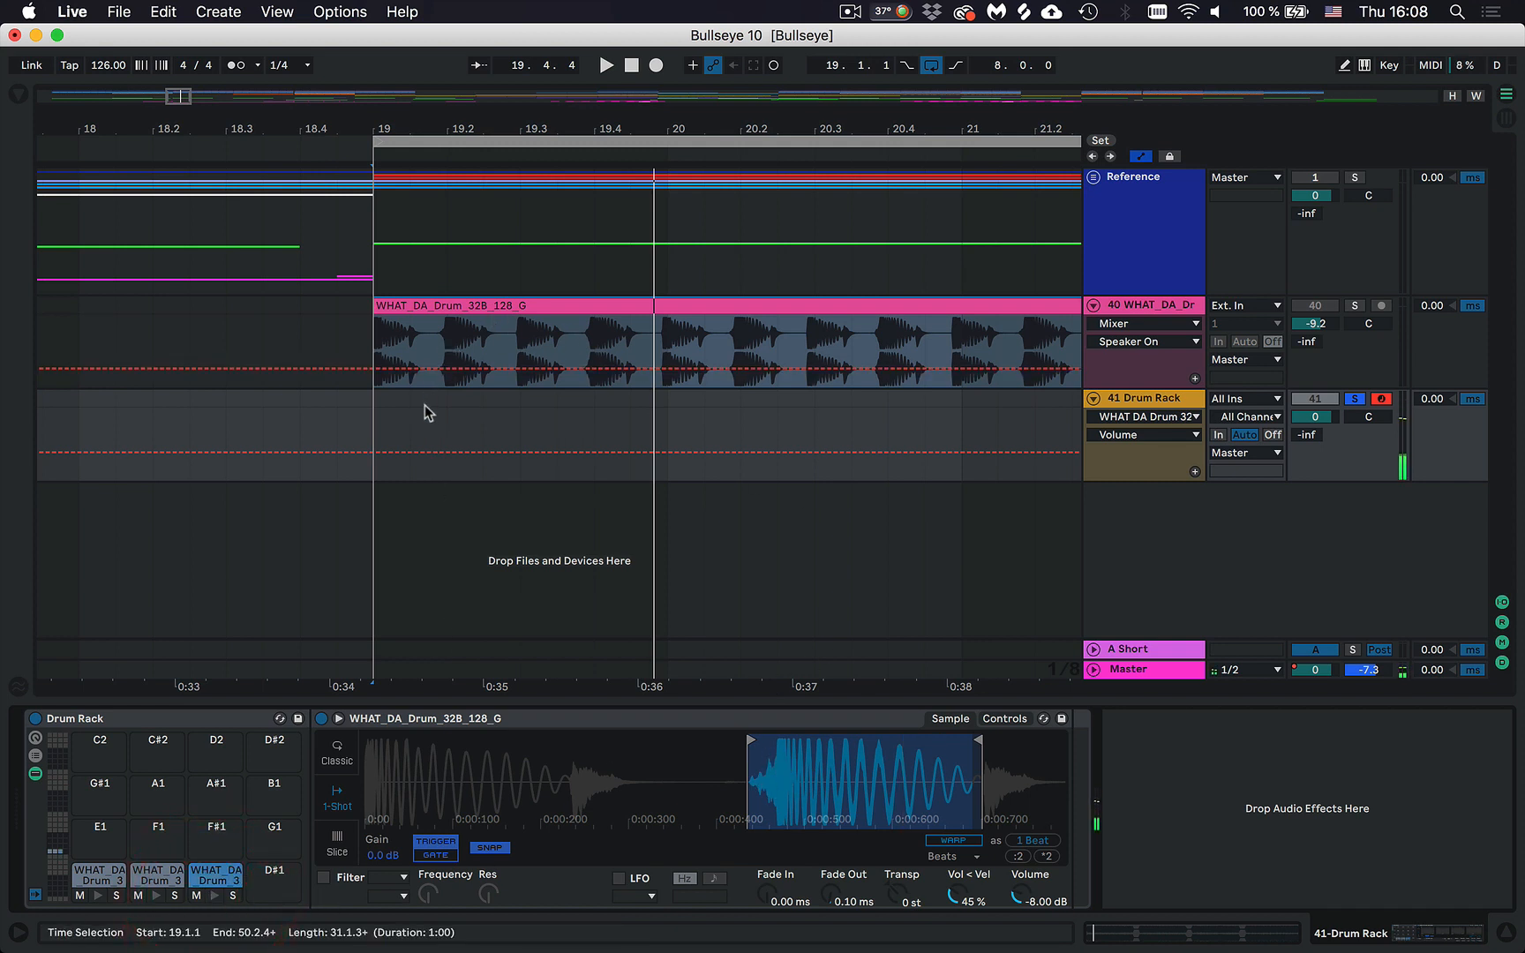
Insert a one-bar MIDI clip on the Drum Rack track from 19.1.1 to 20.1.1 and open it for note editing.
mouse_move(433, 408)
left_mouse_down()
mouse_move(387, 403)
mouse_move(433, 401)
left_mouse_up()
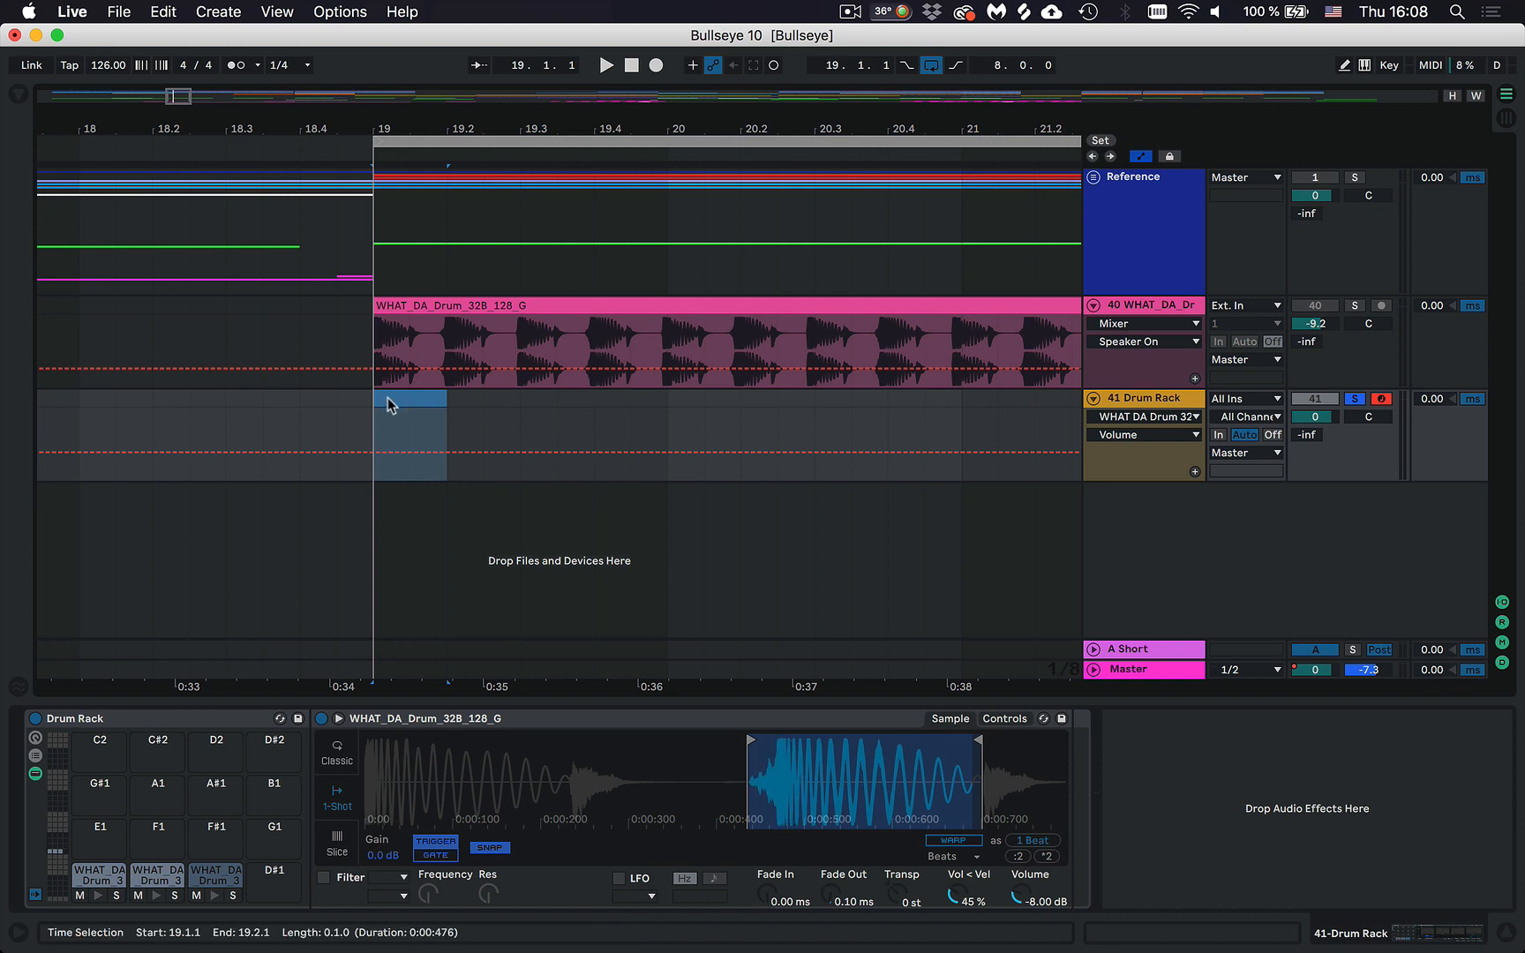
left_click(412, 401)
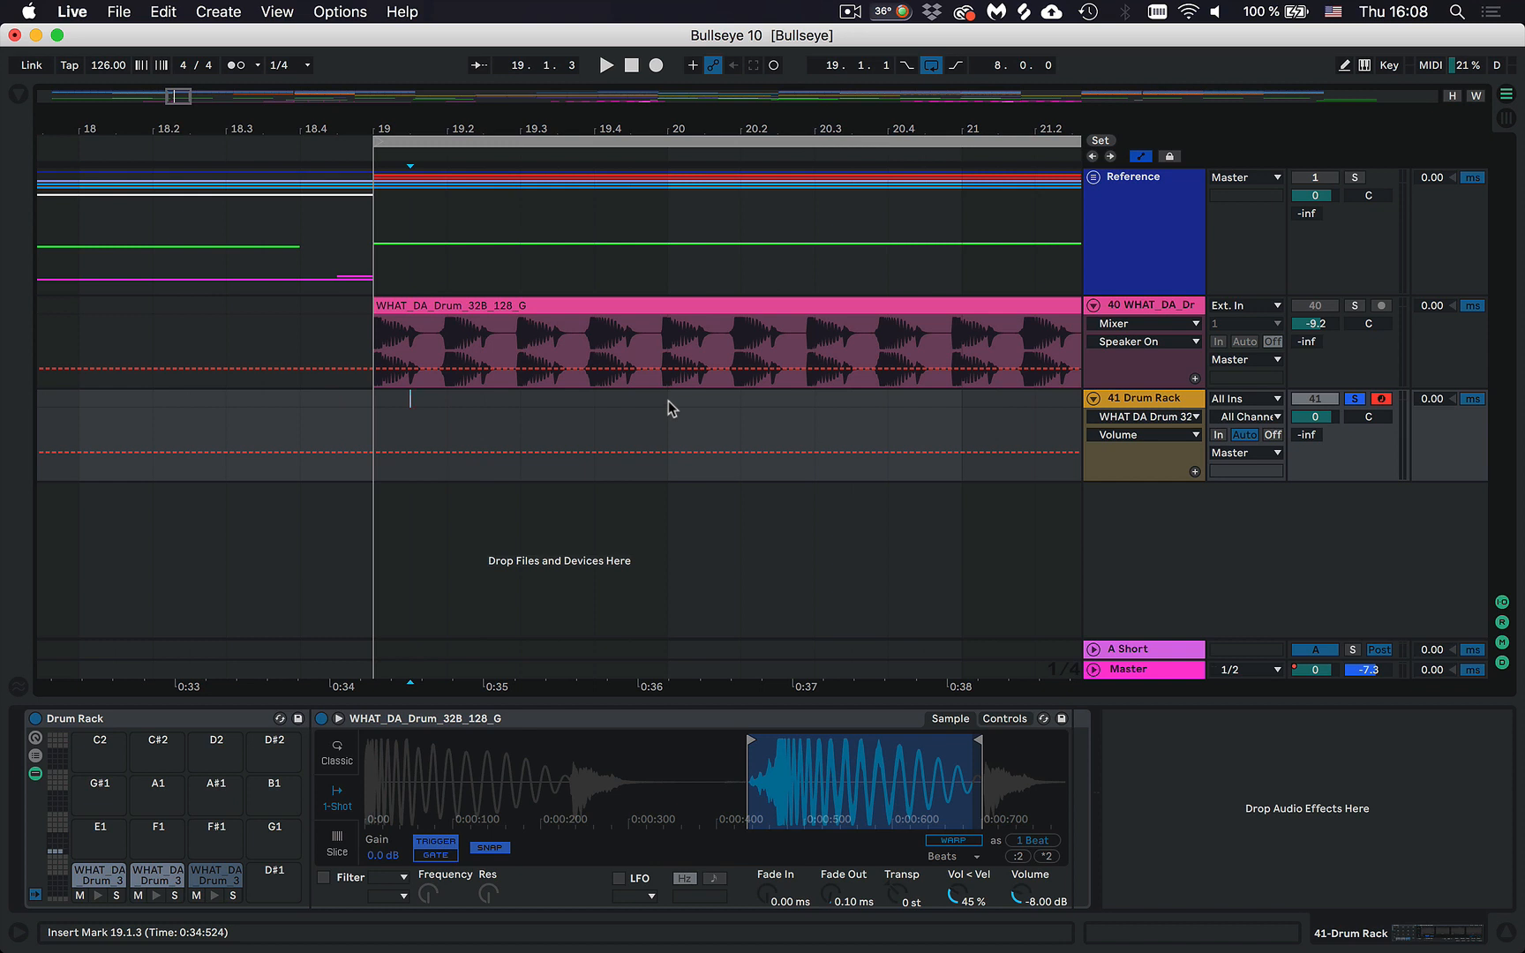
mouse_move(669, 401)
left_mouse_down()
mouse_move(377, 399)
mouse_move(682, 413)
left_mouse_up()
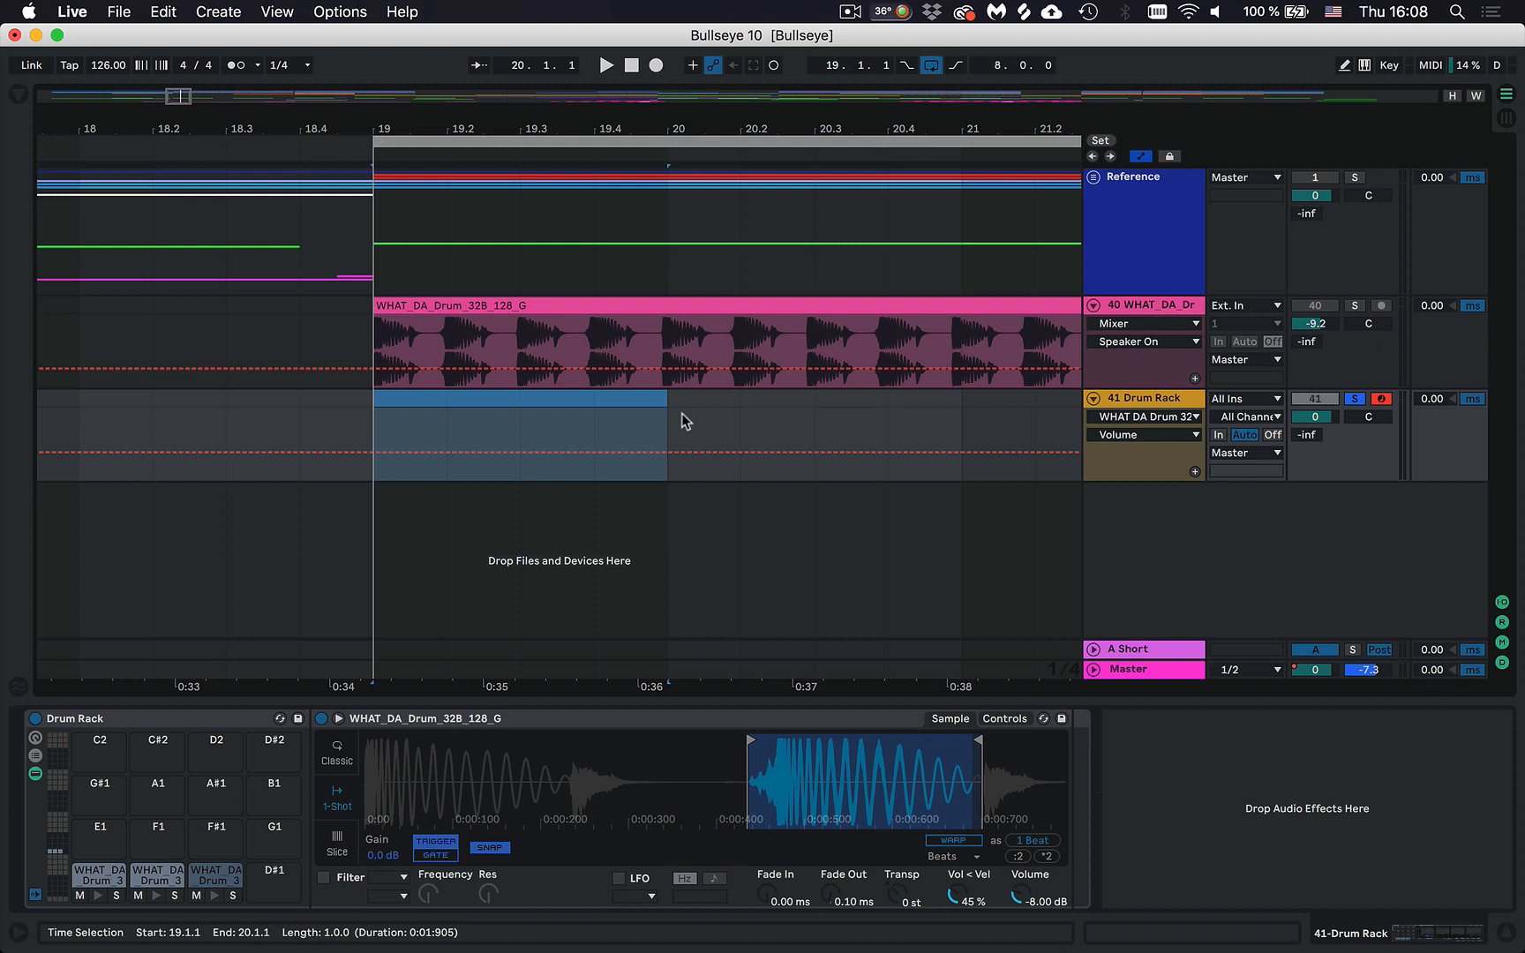
left_click_drag(682, 413, 681, 413)
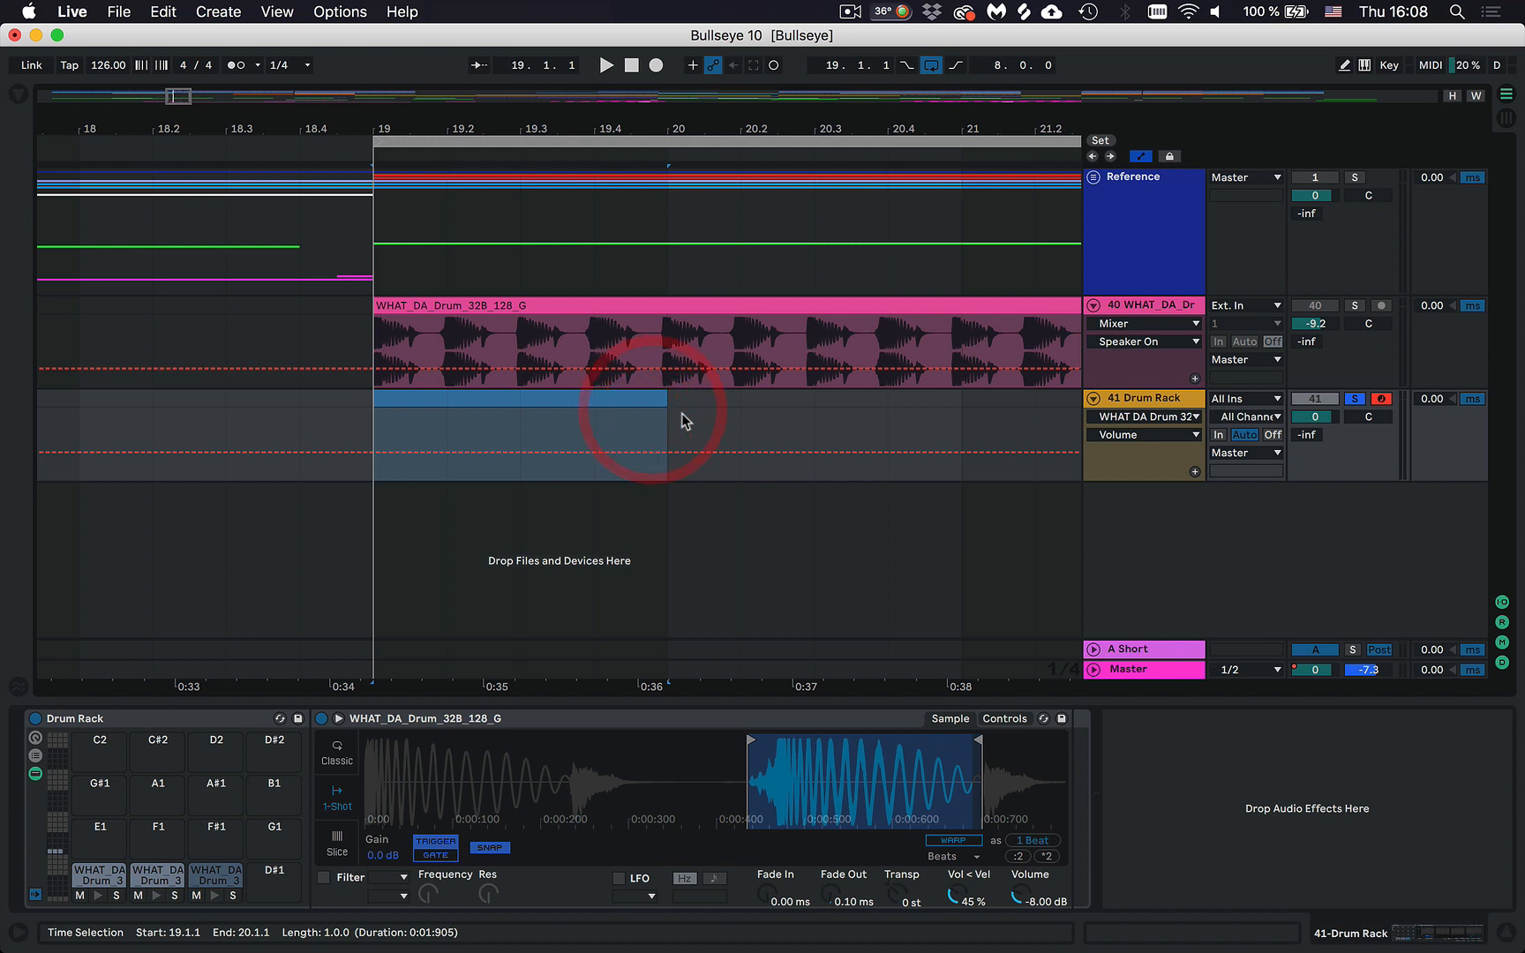
right_click(589, 401)
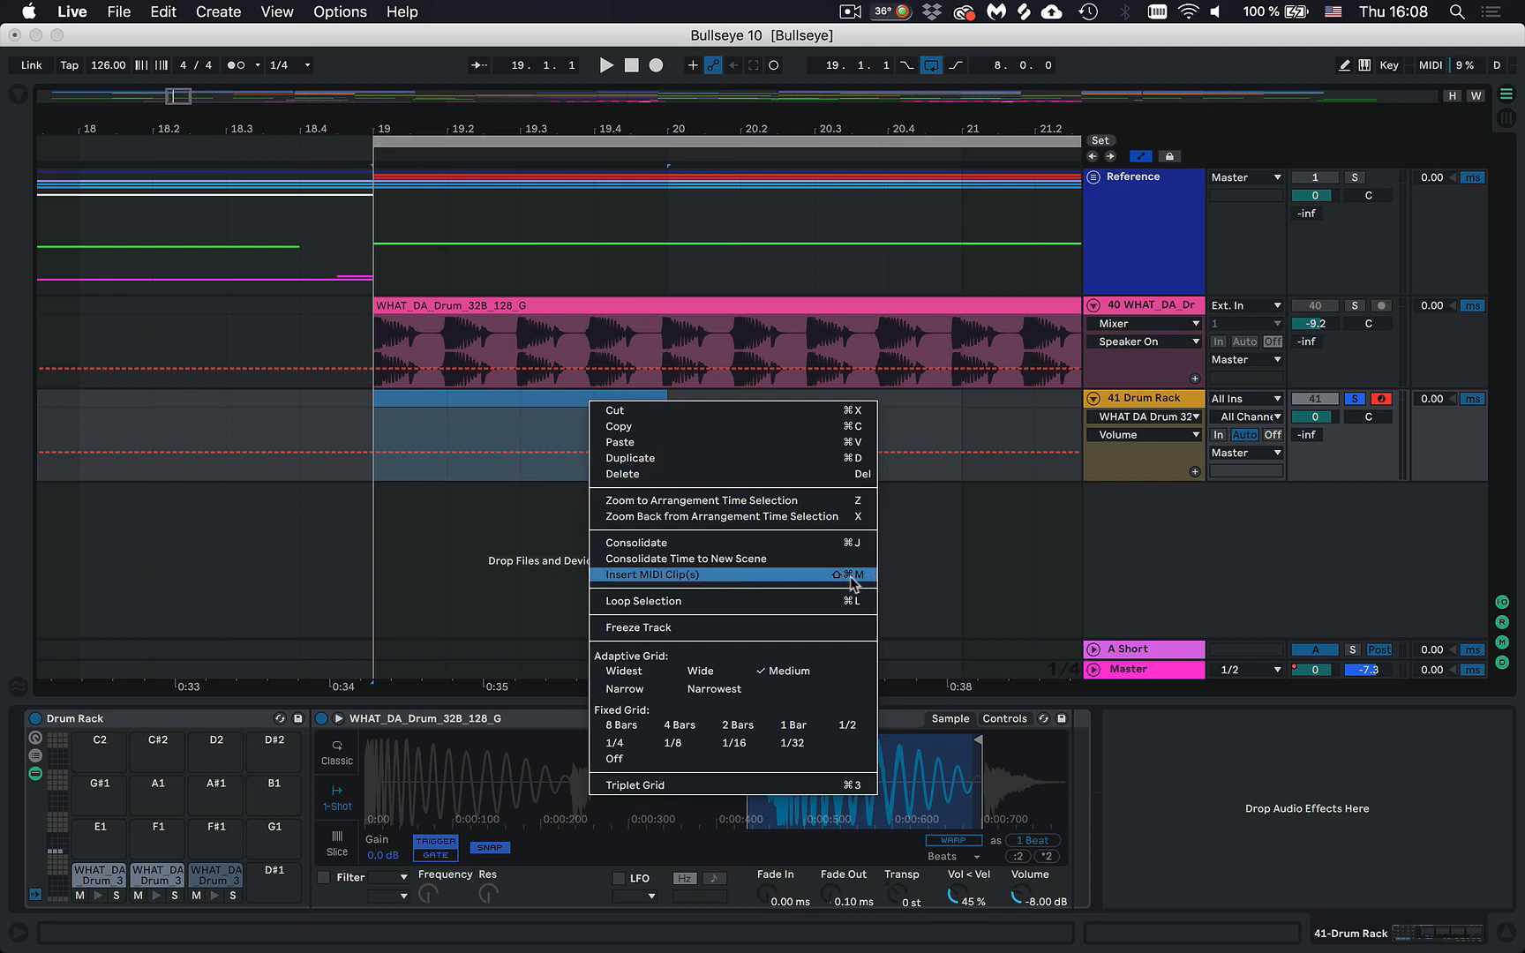
left_click(853, 575)
left_click(587, 296)
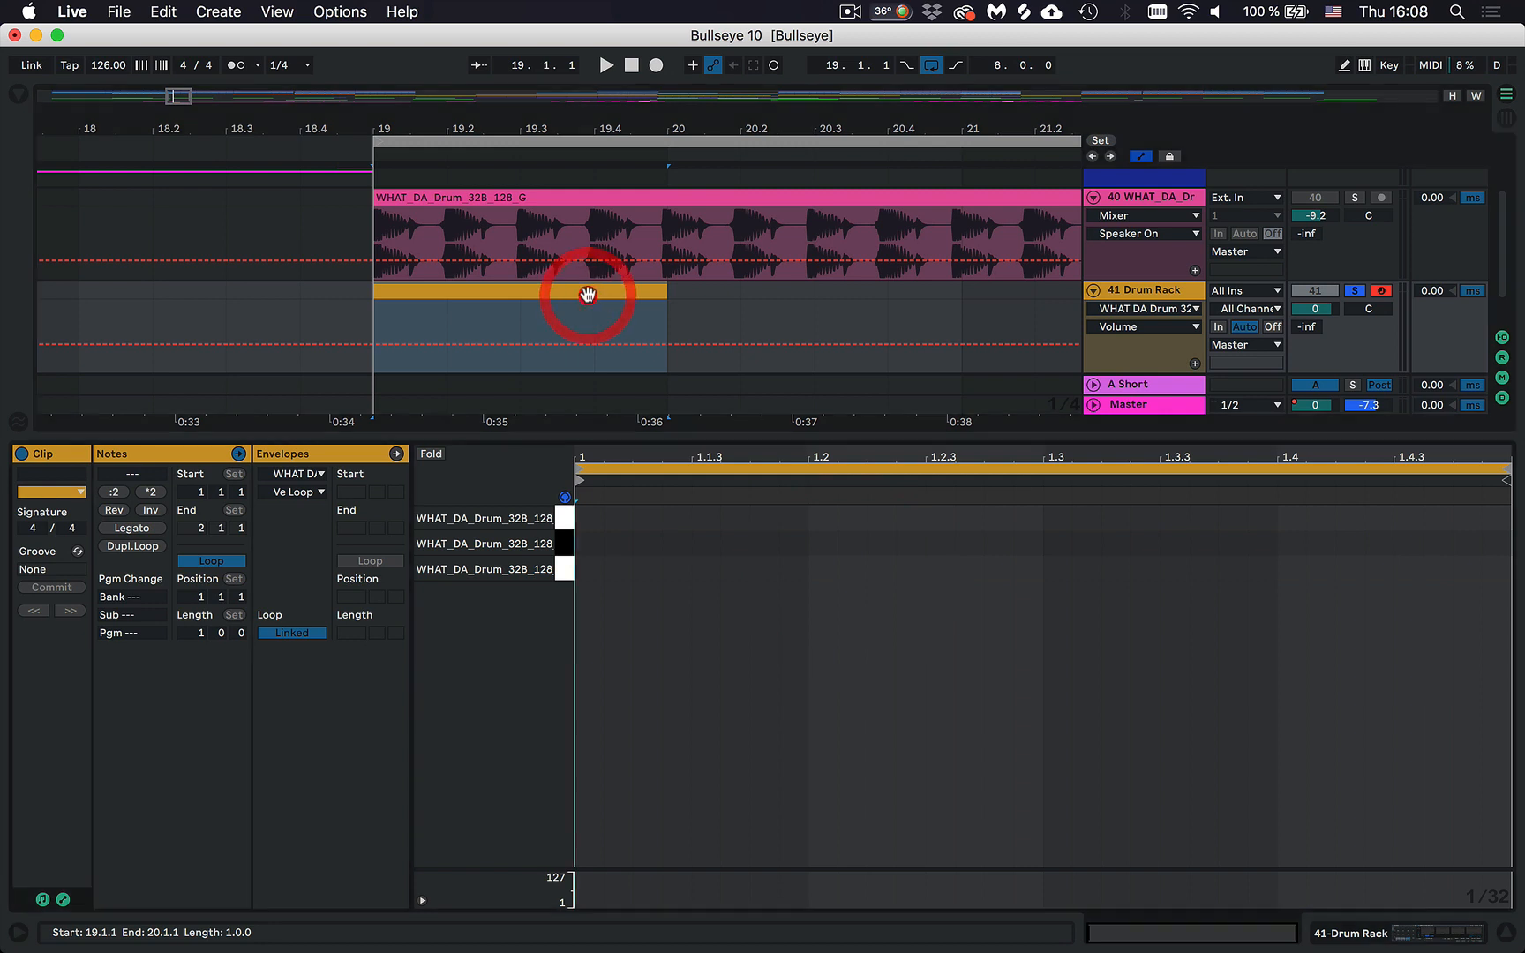
Draw four quarter notes in the clip: C1 on beat 1, C#1 on beat 2, D1 on beat 3 and C#1 on beat 4.
key("b")
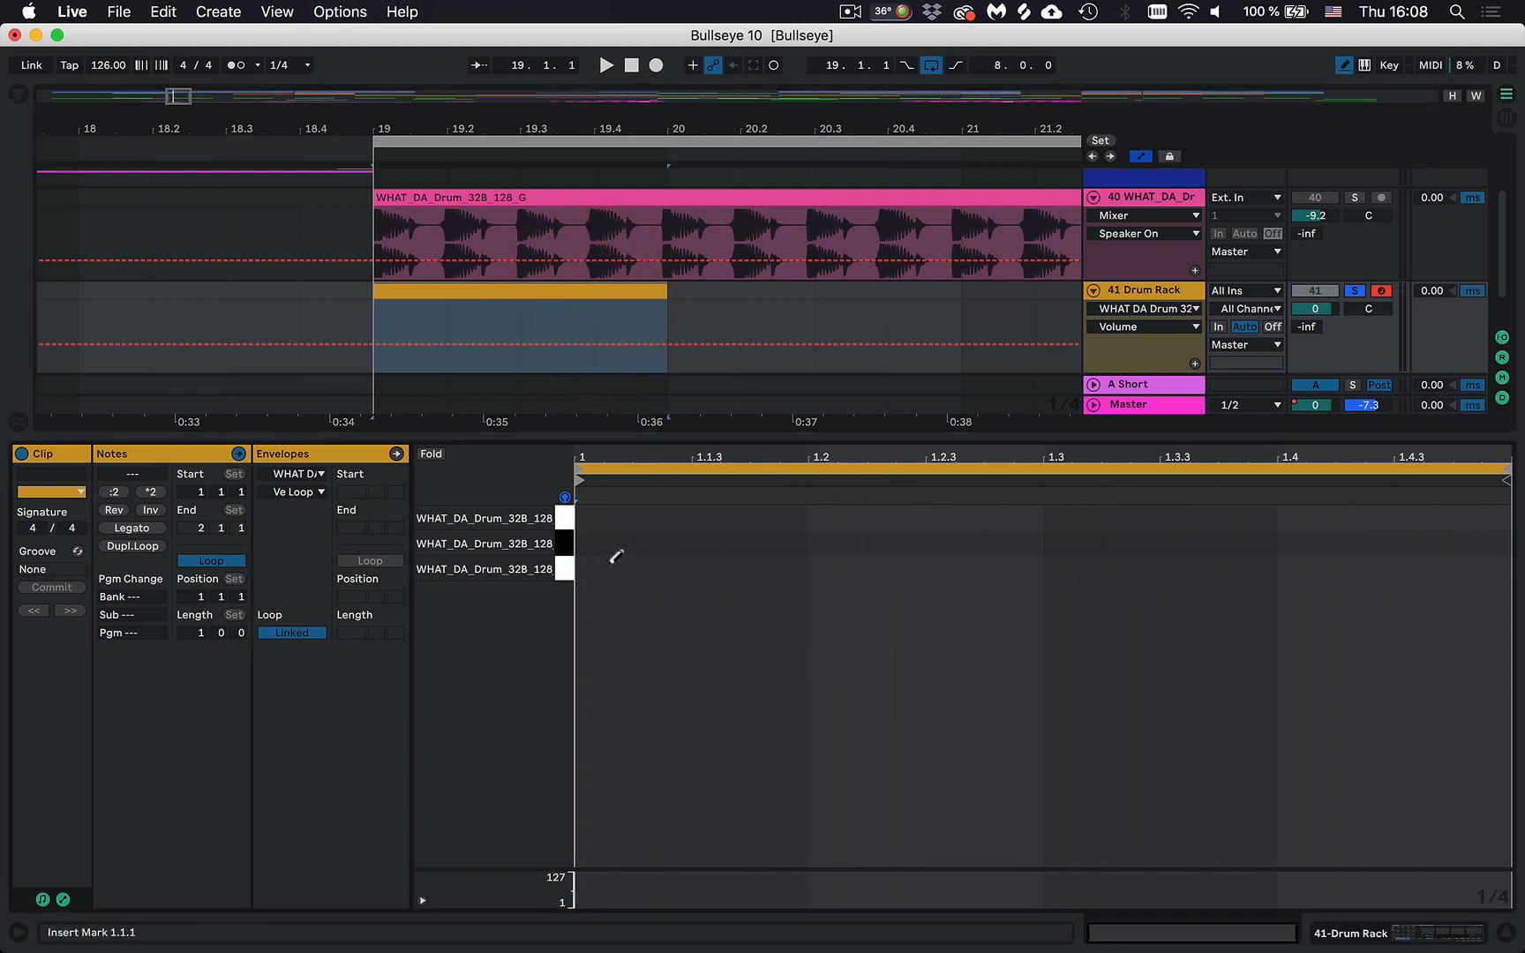
left_click(513, 293)
left_click(662, 568)
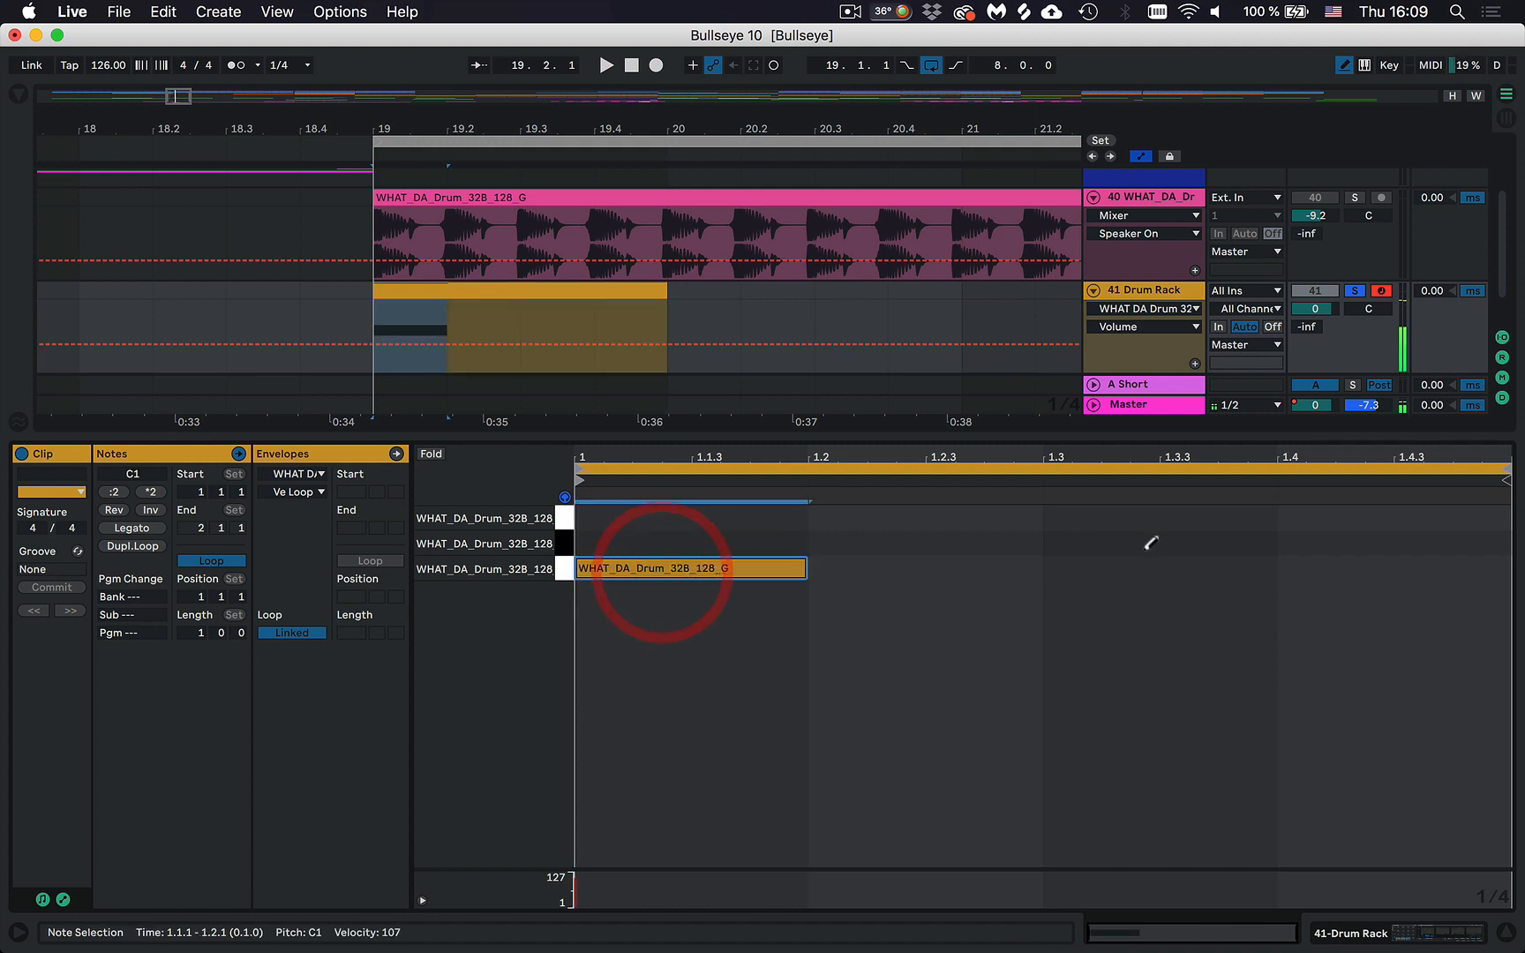
left_click(1096, 567)
left_click_drag(1095, 564, 1094, 520)
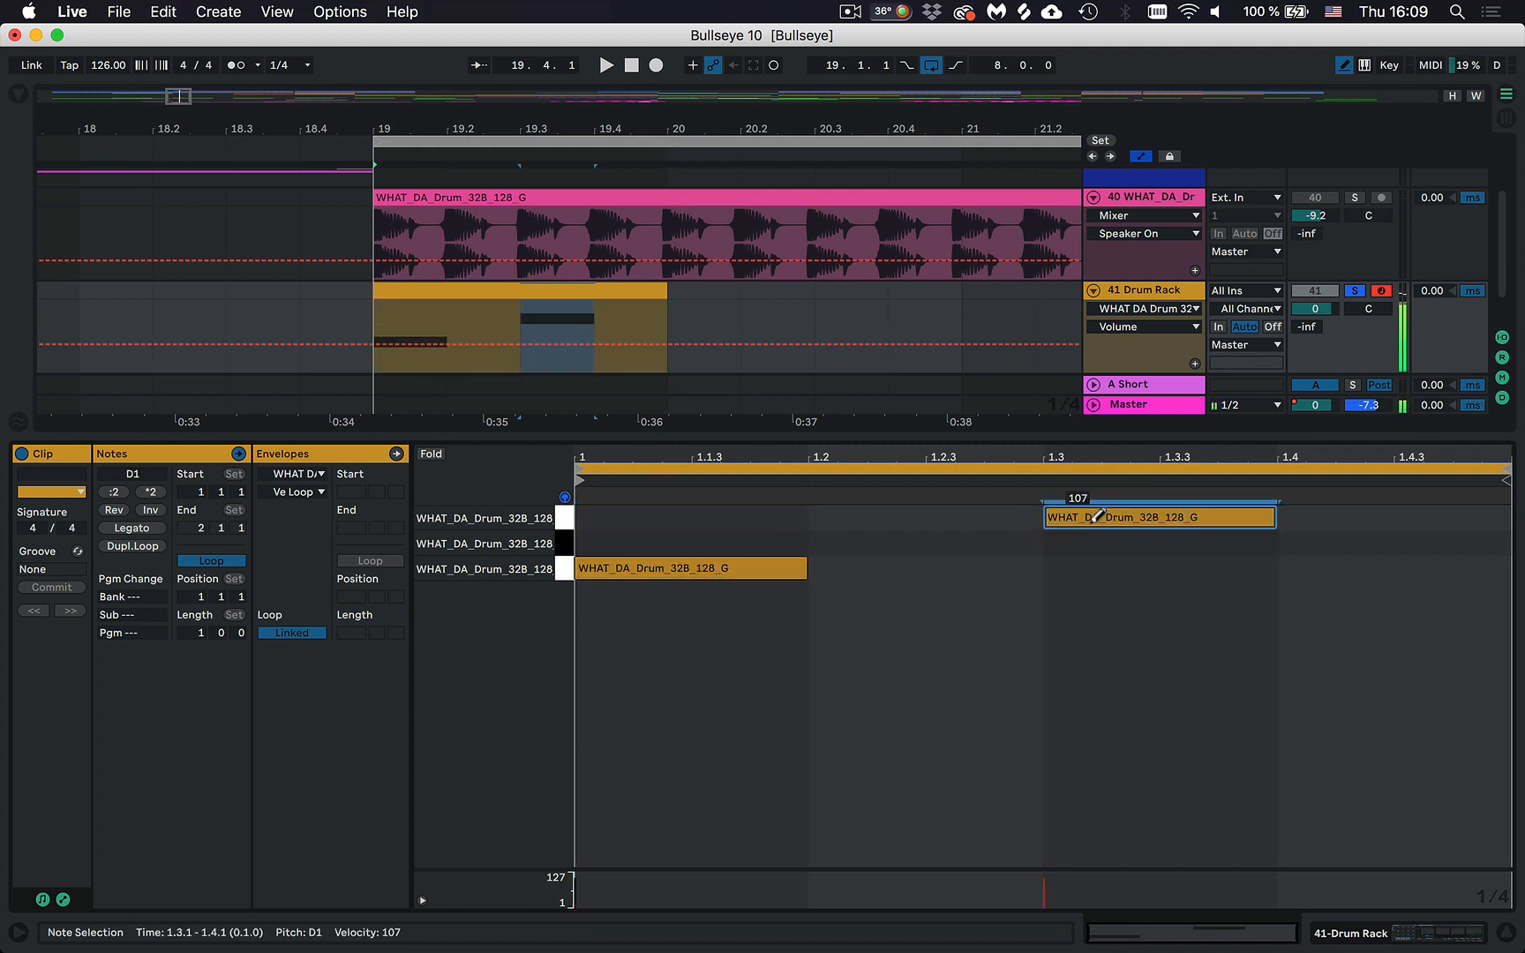
left_click(919, 545)
left_click(1307, 544)
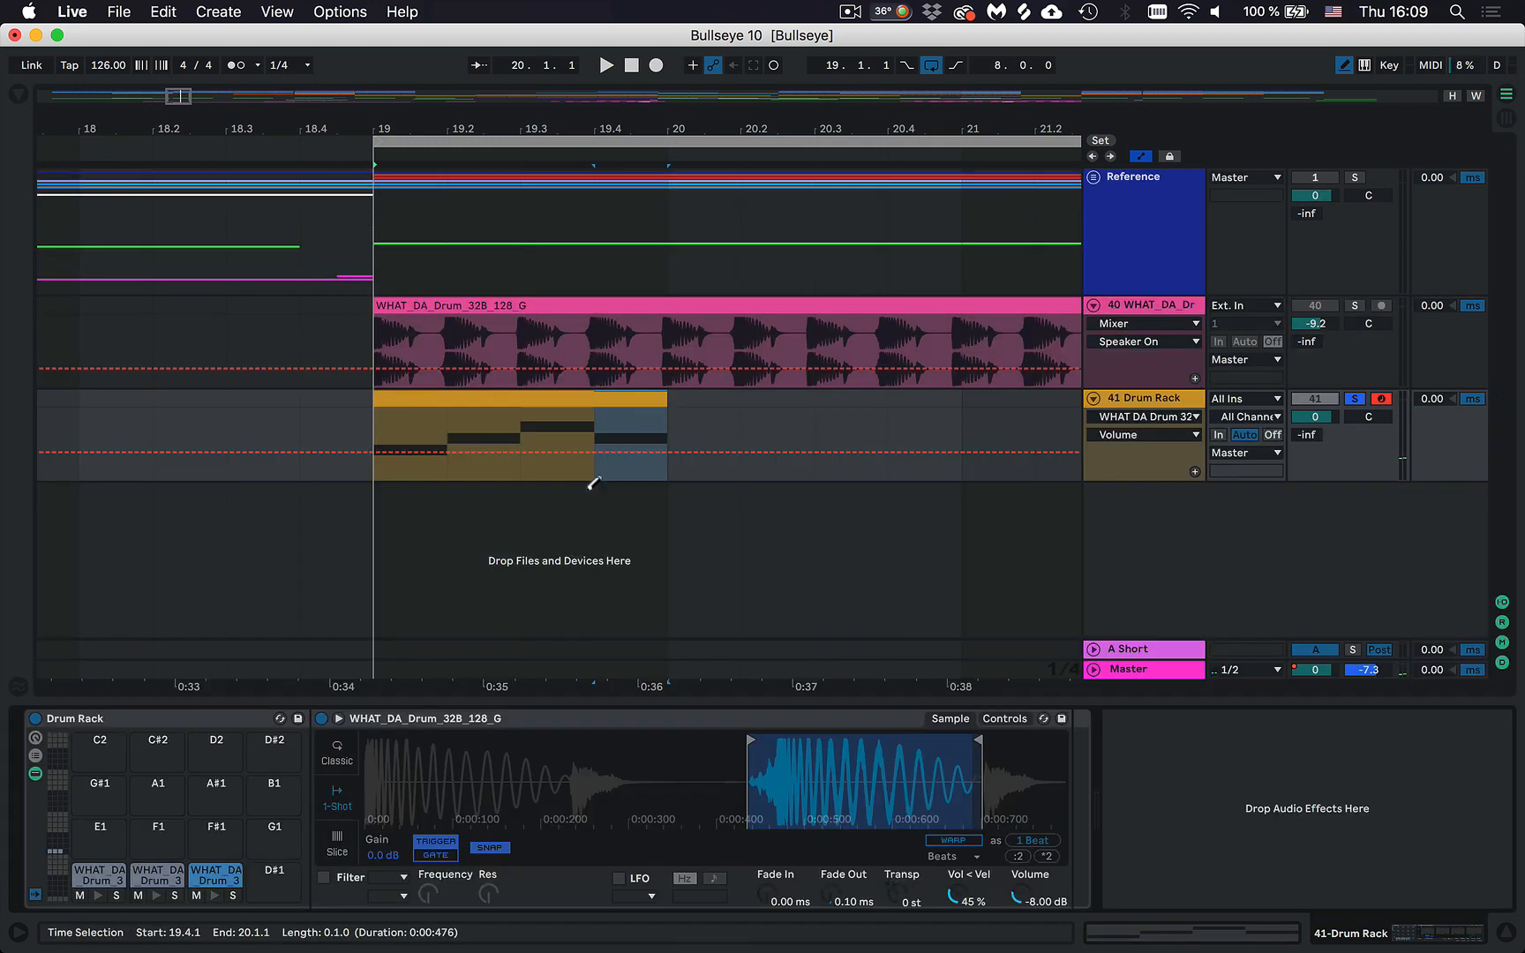
Show the browser beside the arrangement and reopen the Drum Rack track's one-bar MIDI clip.
key("super+alt+b")
left_click_drag(949, 129, 542, 259)
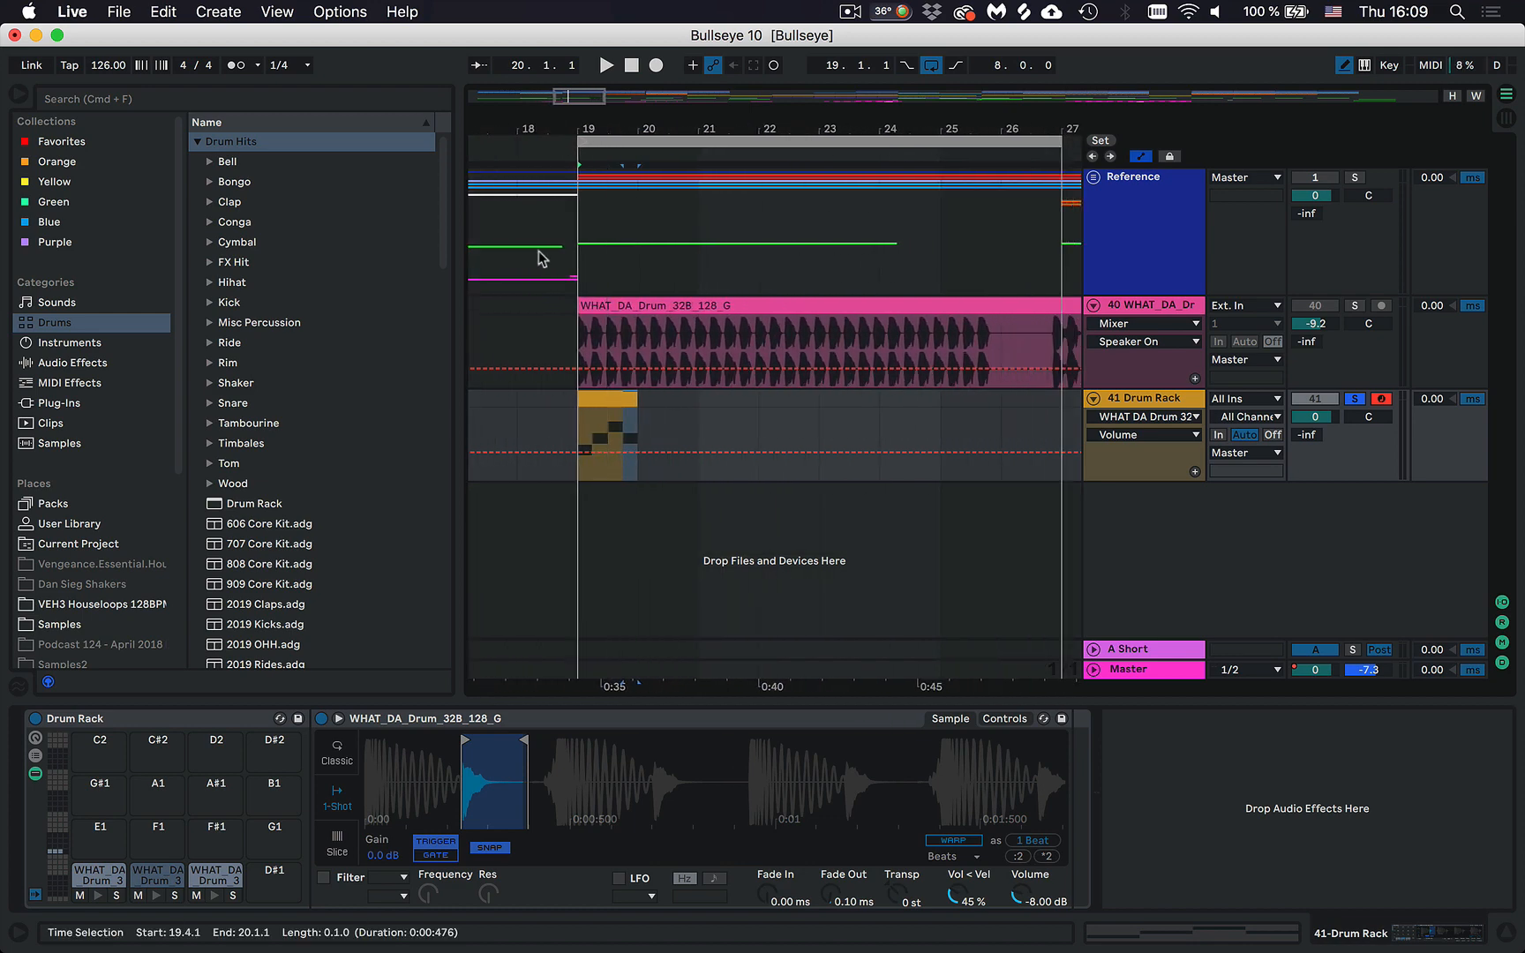
left_click(1130, 309)
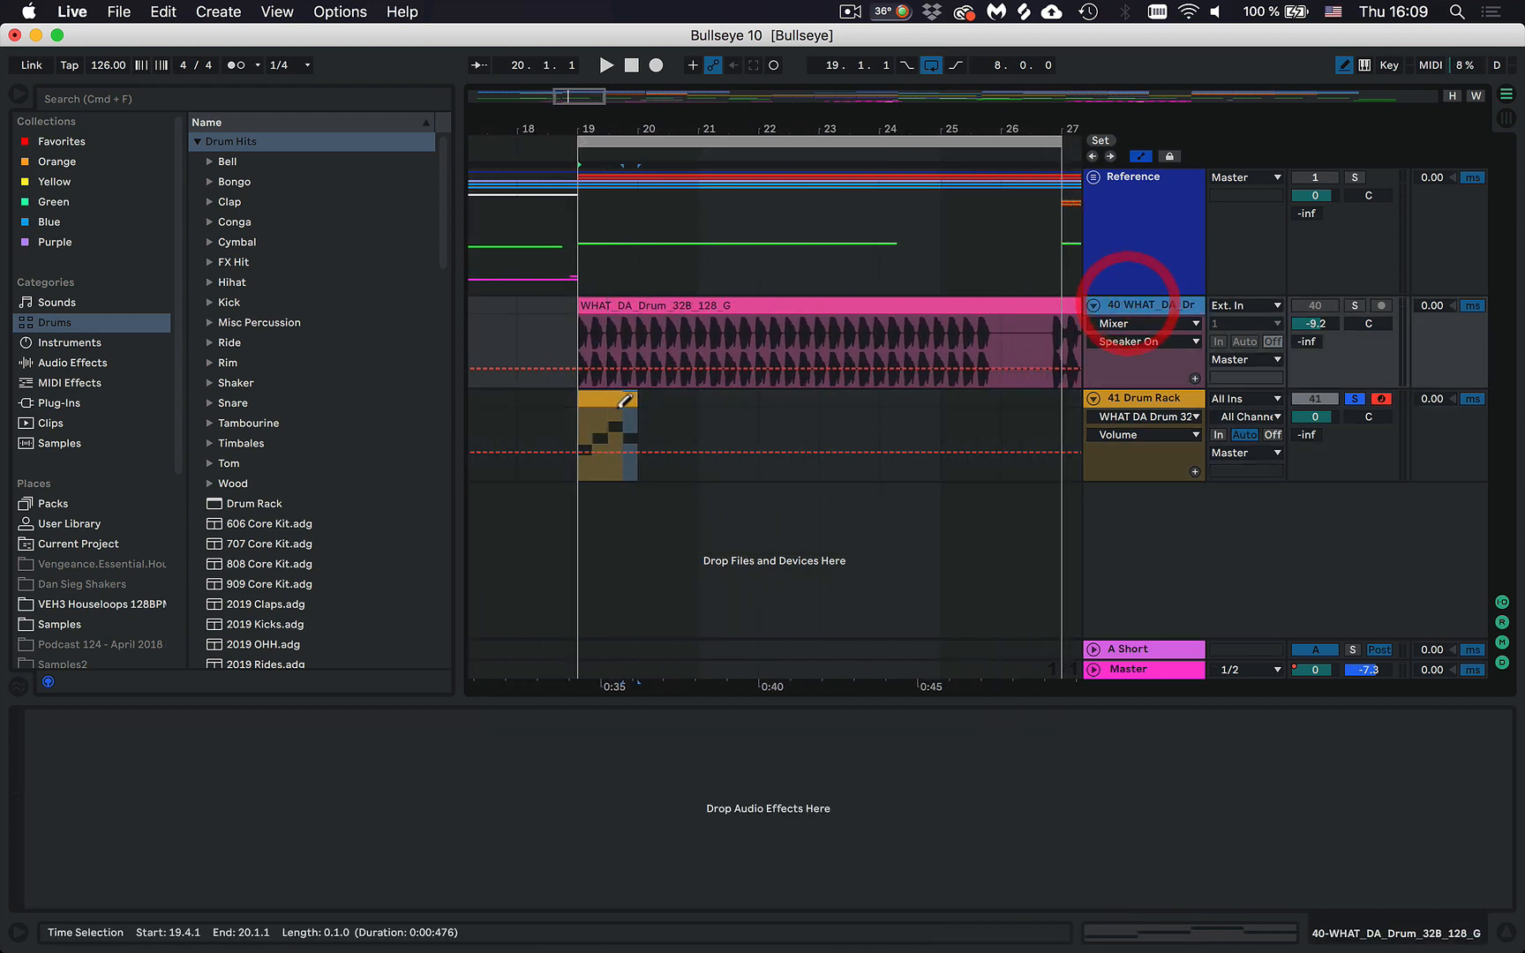
double_click(612, 402)
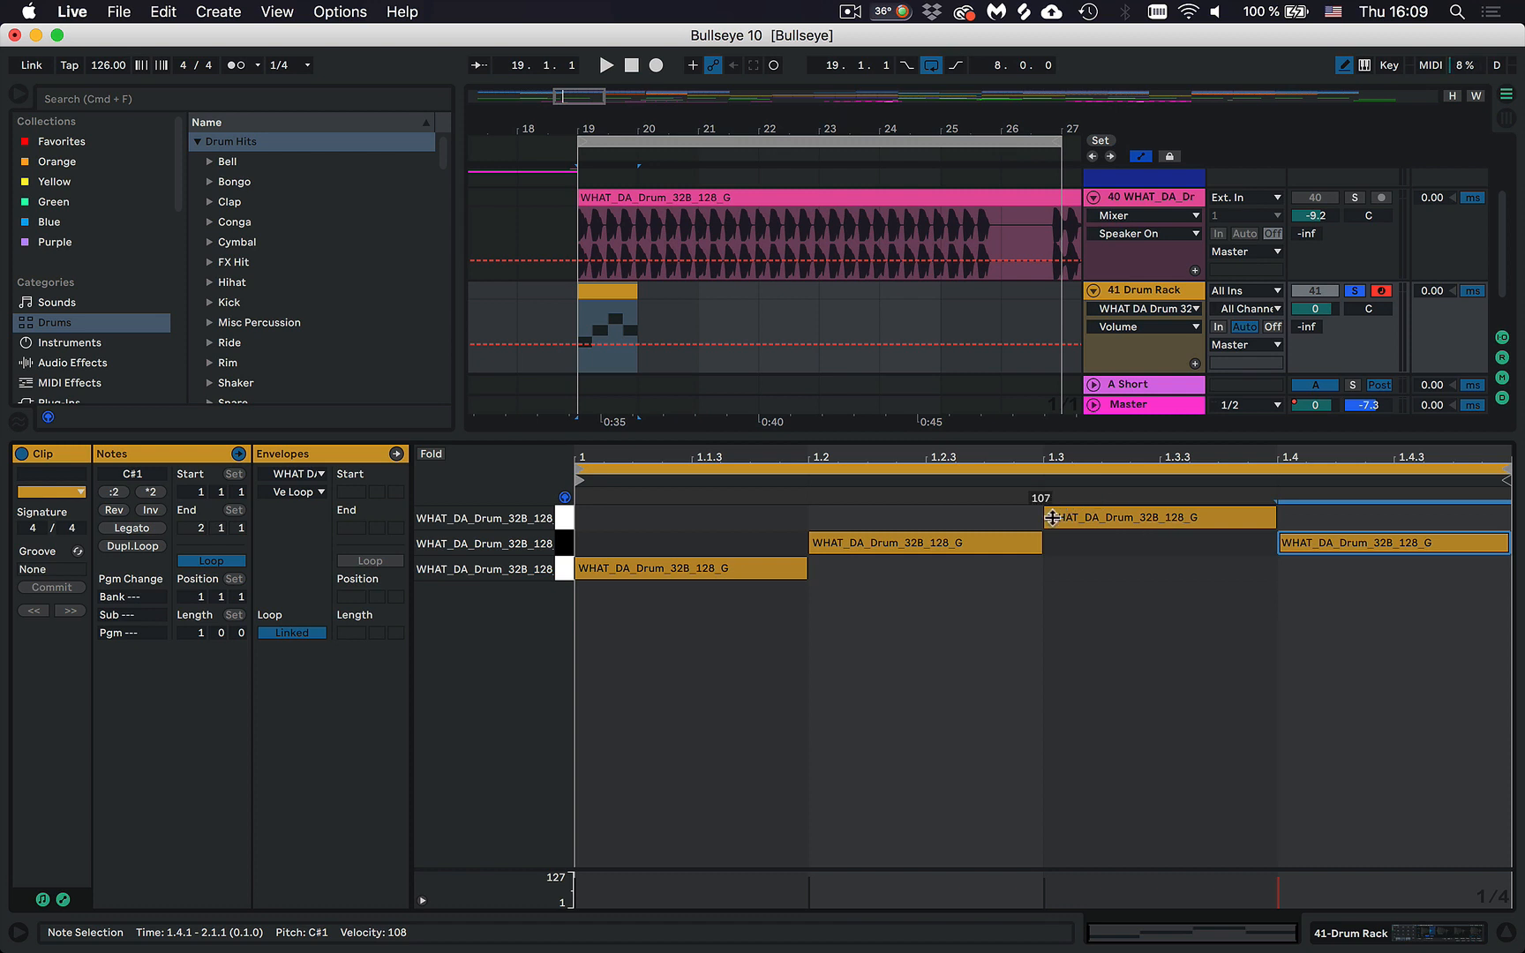
Audition the clip's D1 kick note on beat 3 and its C#1 note on beat 2.
left_click(1099, 519)
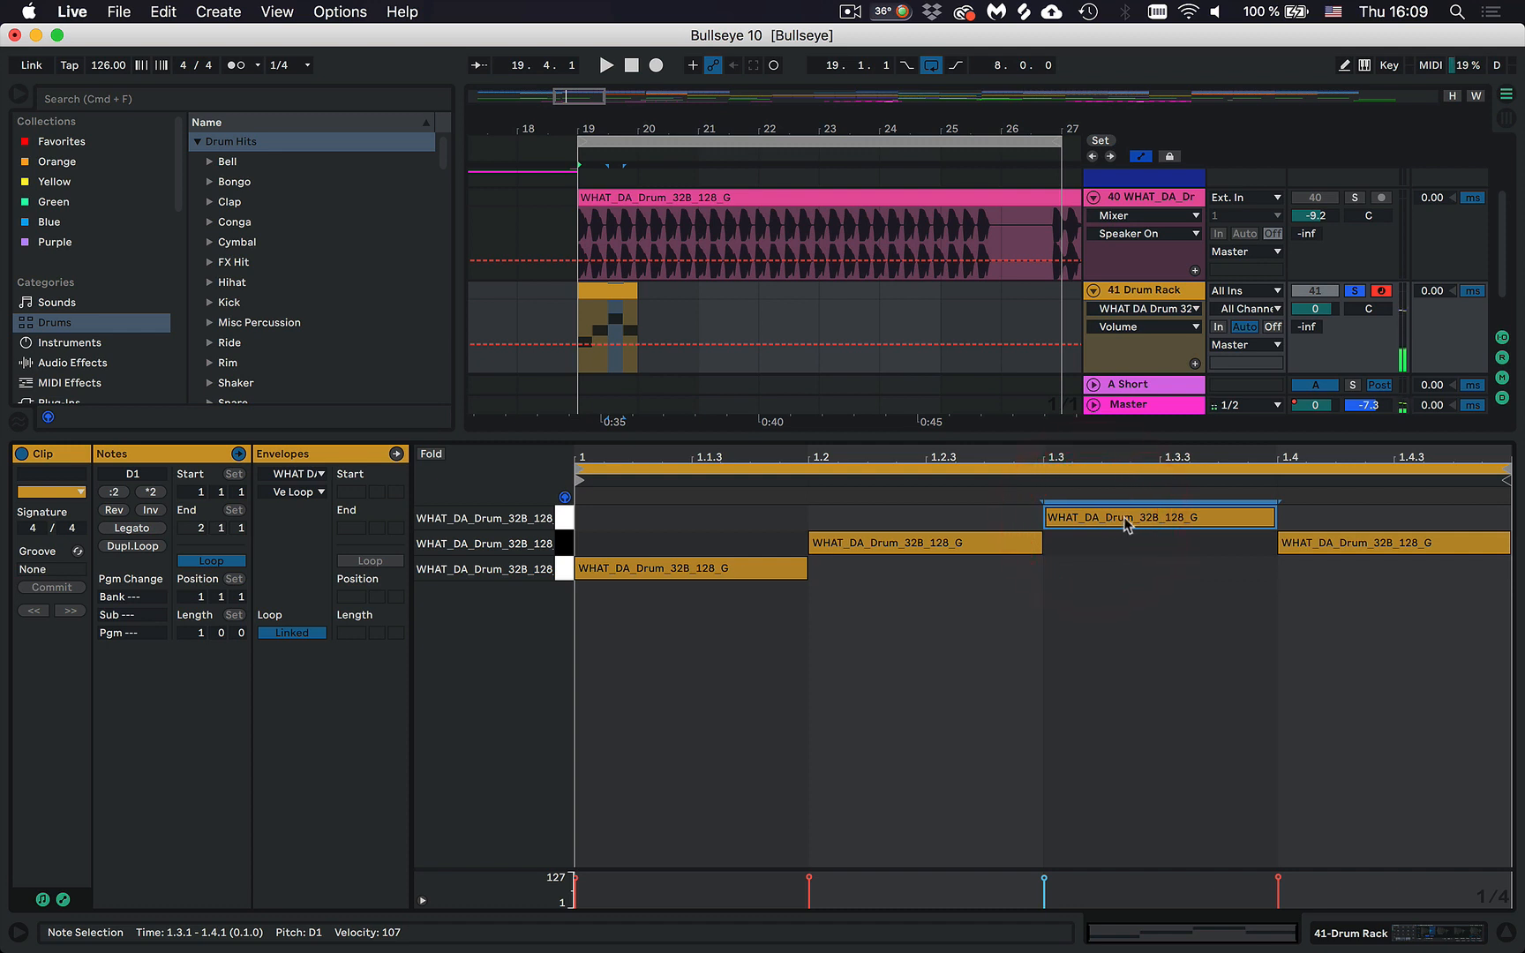
left_click(1127, 521)
left_click(899, 541)
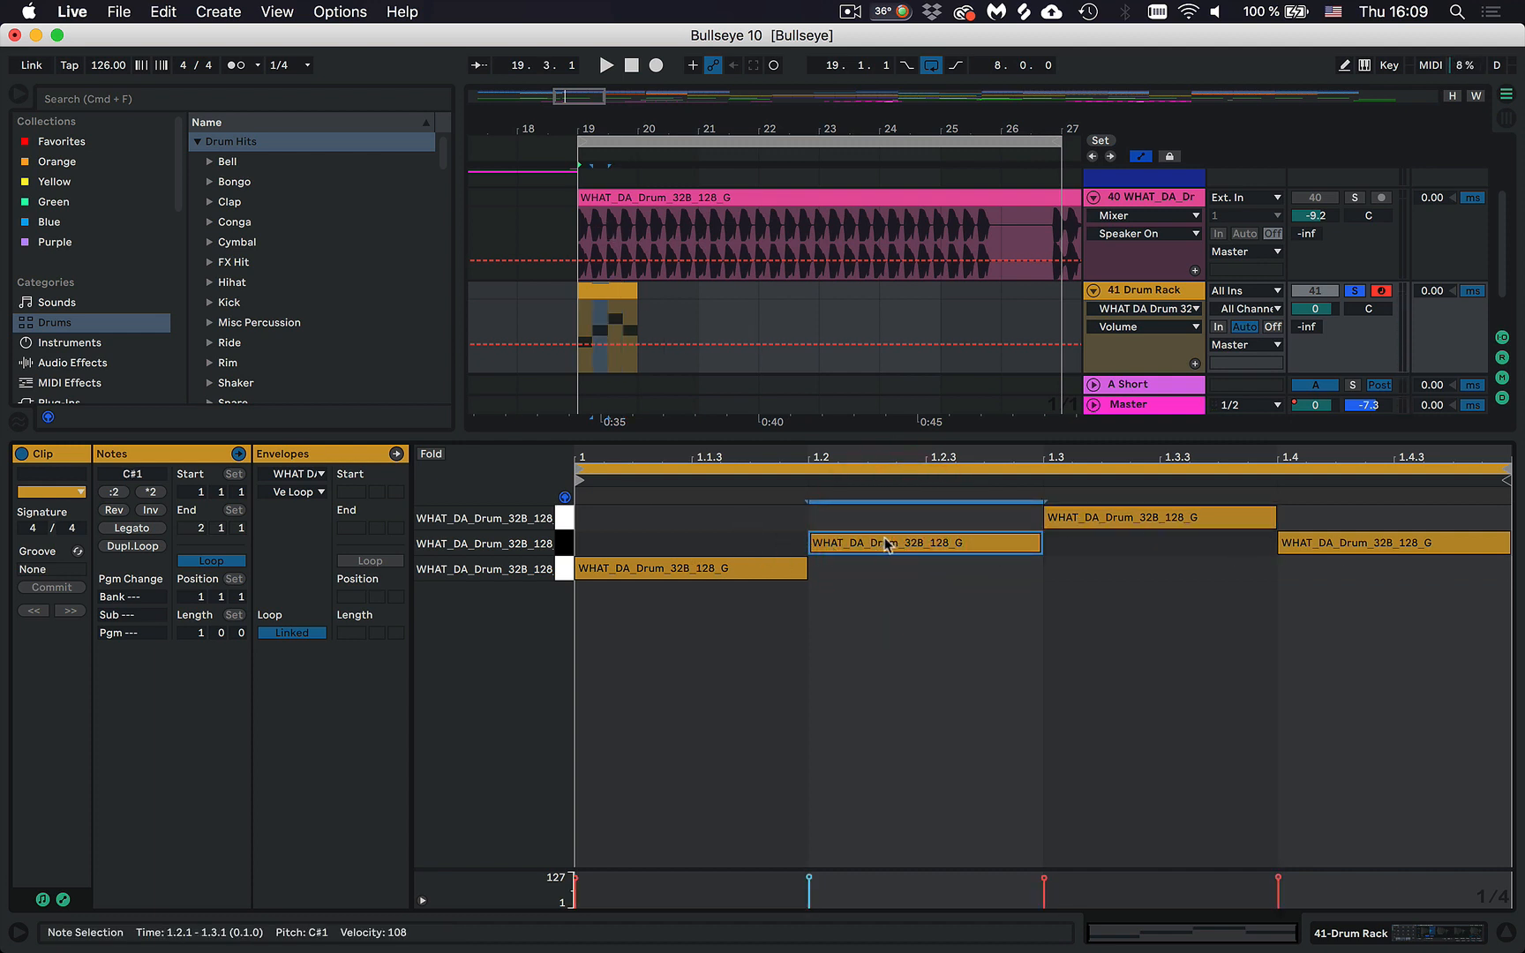
left_click_drag(906, 541, 909, 541)
key("super+z")
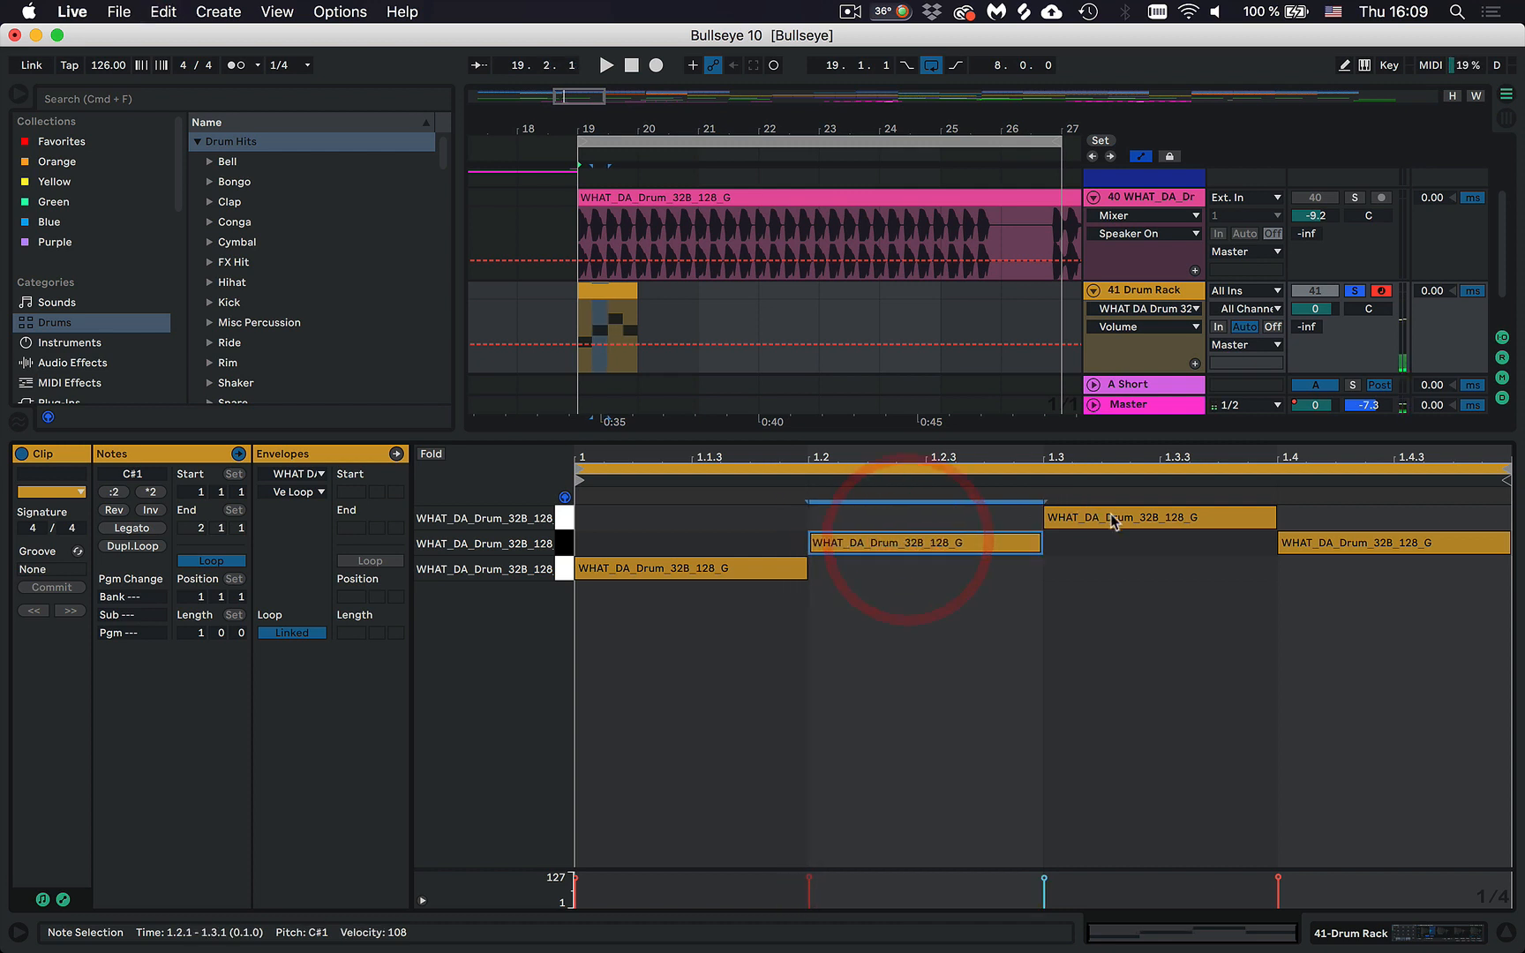
mouse_move(1110, 519)
left_mouse_down()
mouse_move(1039, 520)
mouse_move(1133, 512)
left_mouse_up()
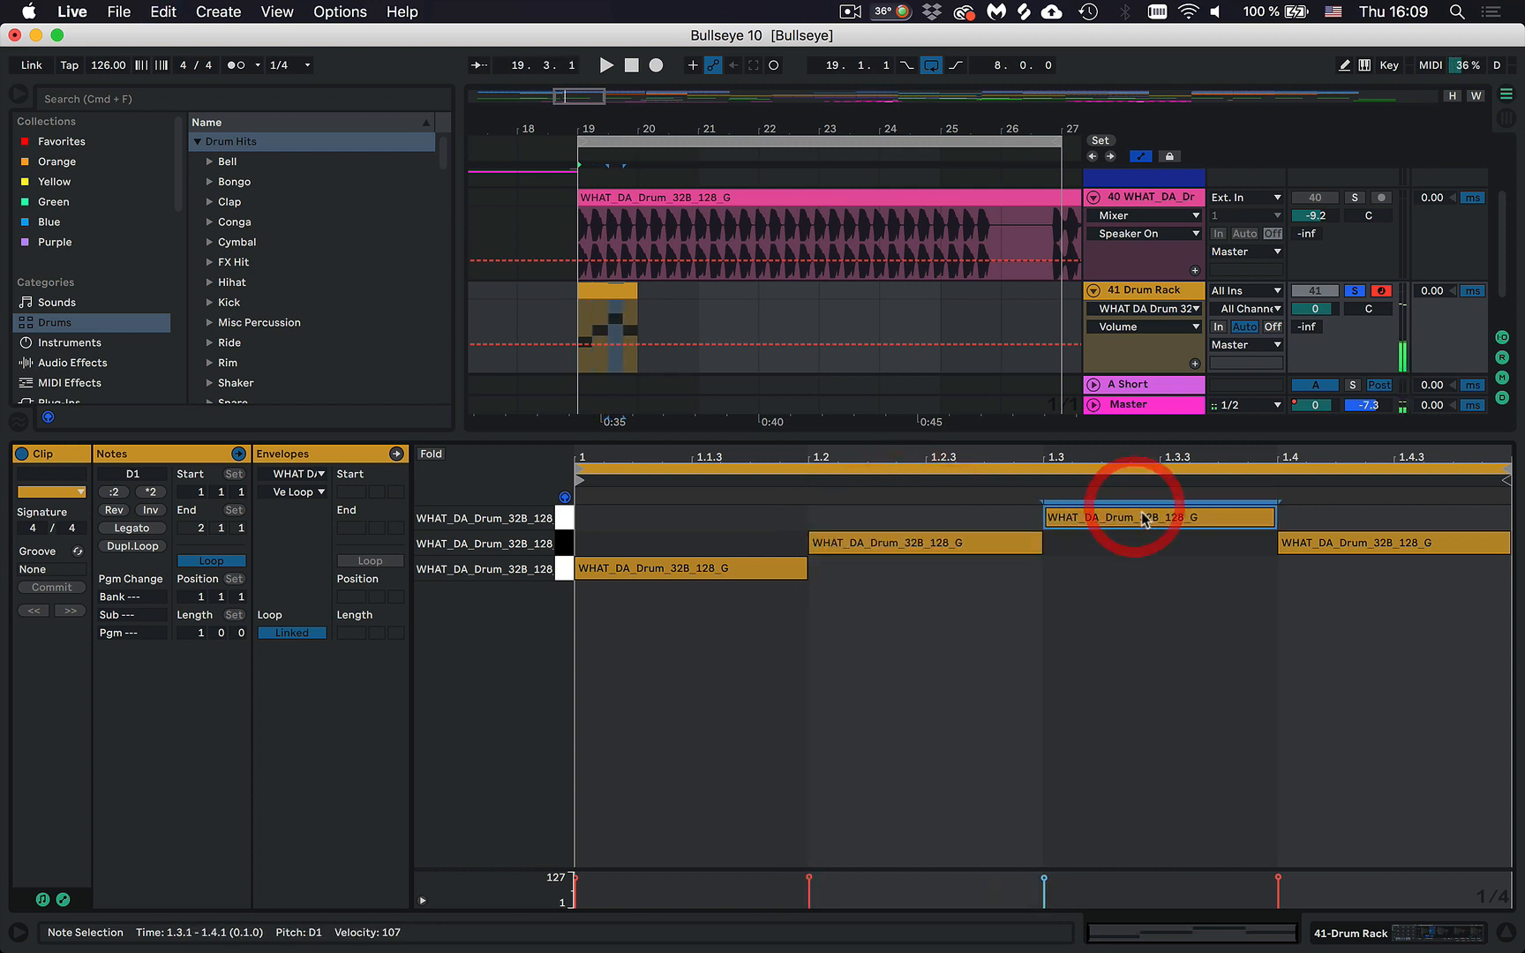
Set the clip's note grid to 1/16.
right_click(894, 654)
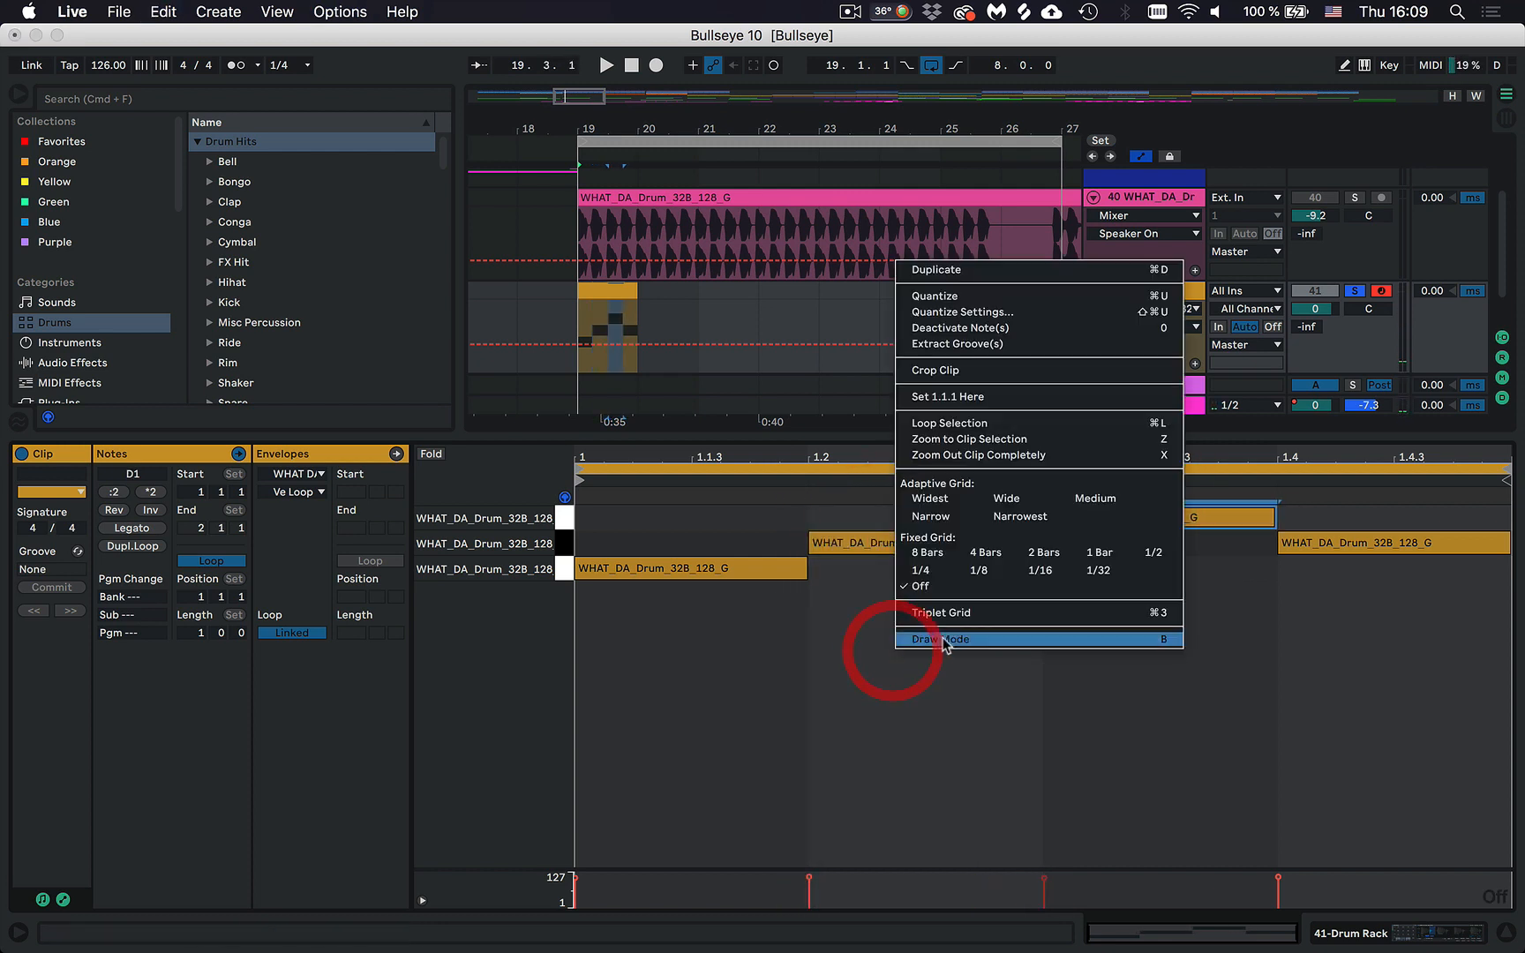
left_click(923, 587)
key("super+1")
key("super+1")
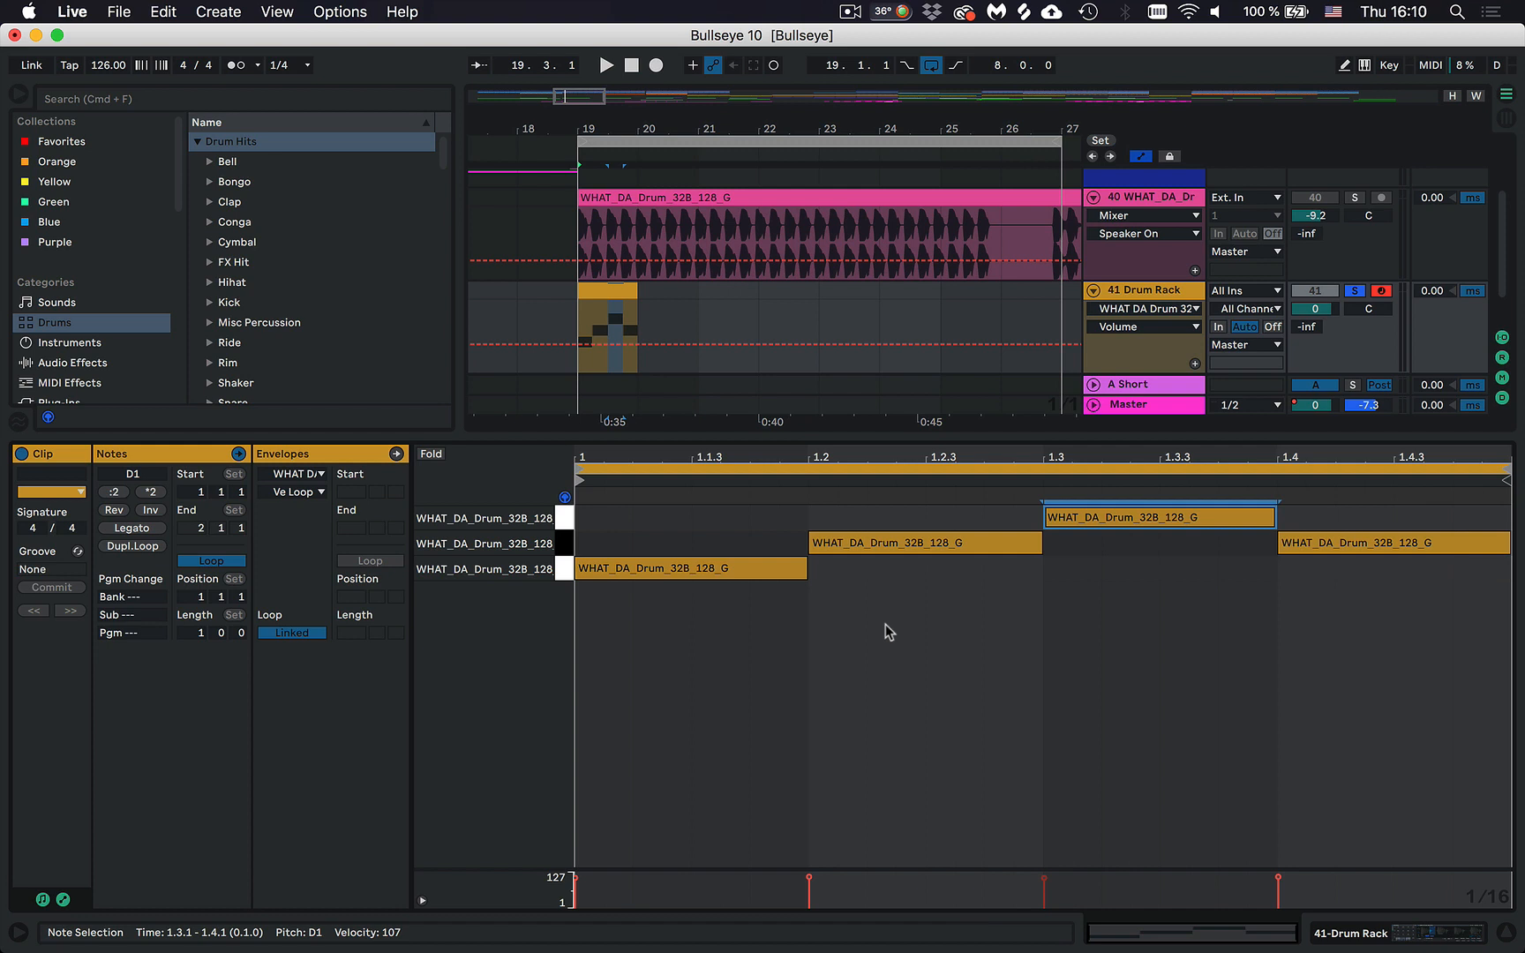
Extend the looping MIDI clip to 26.1.1 and set the Drum Rack track's volume to -9.6 dB.
left_click_drag(637, 286, 986, 289)
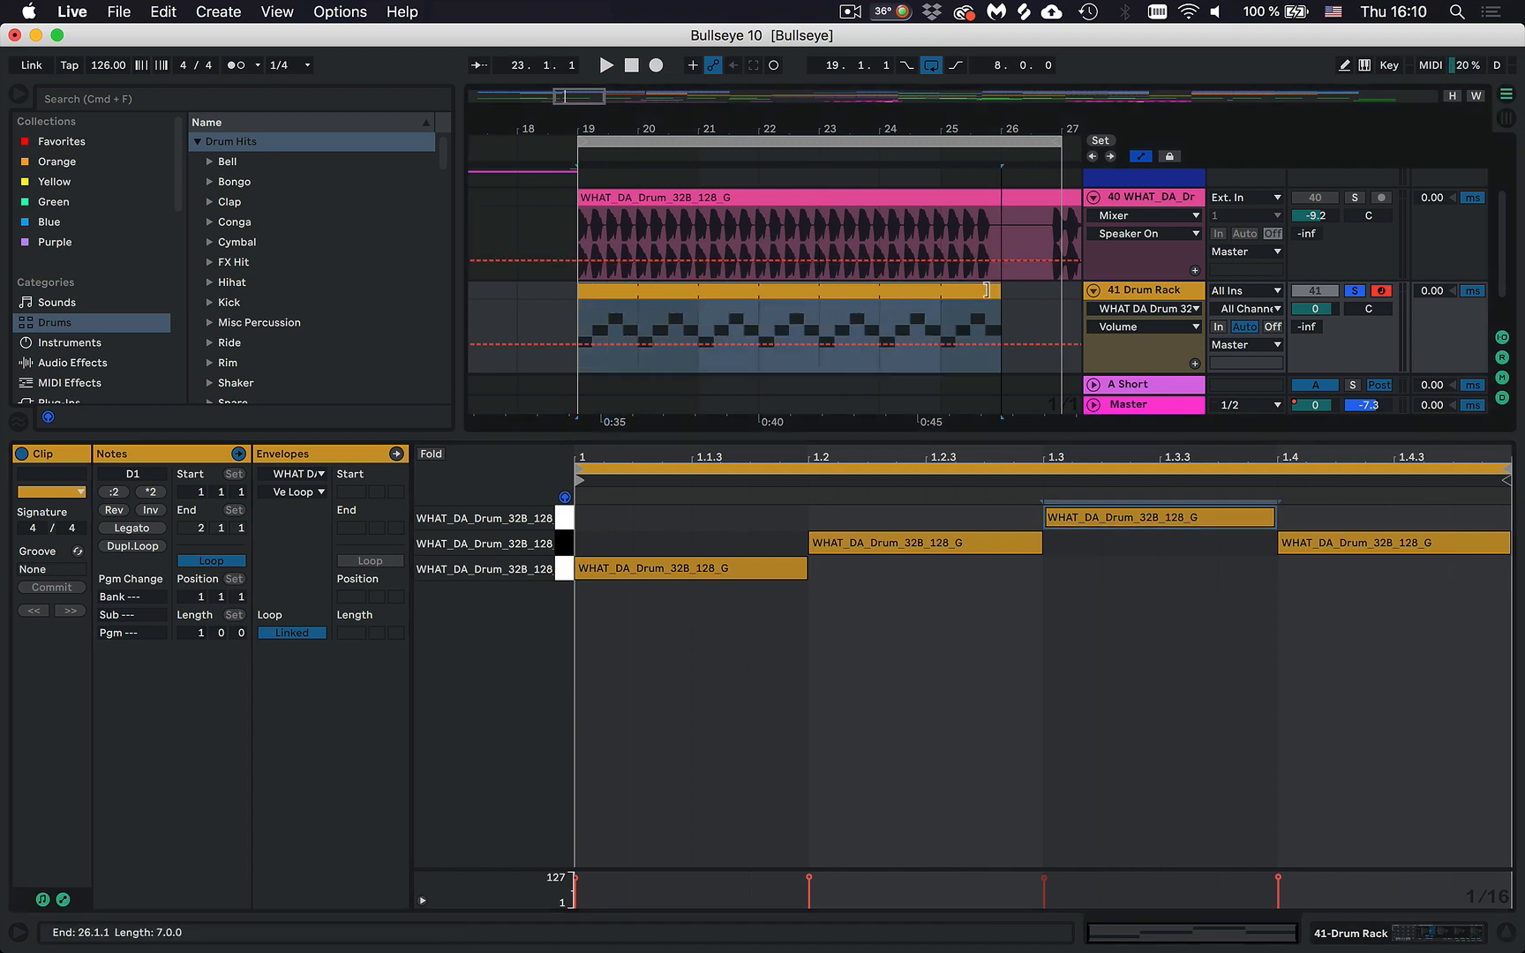
left_click_drag(1315, 308, 1315, 329)
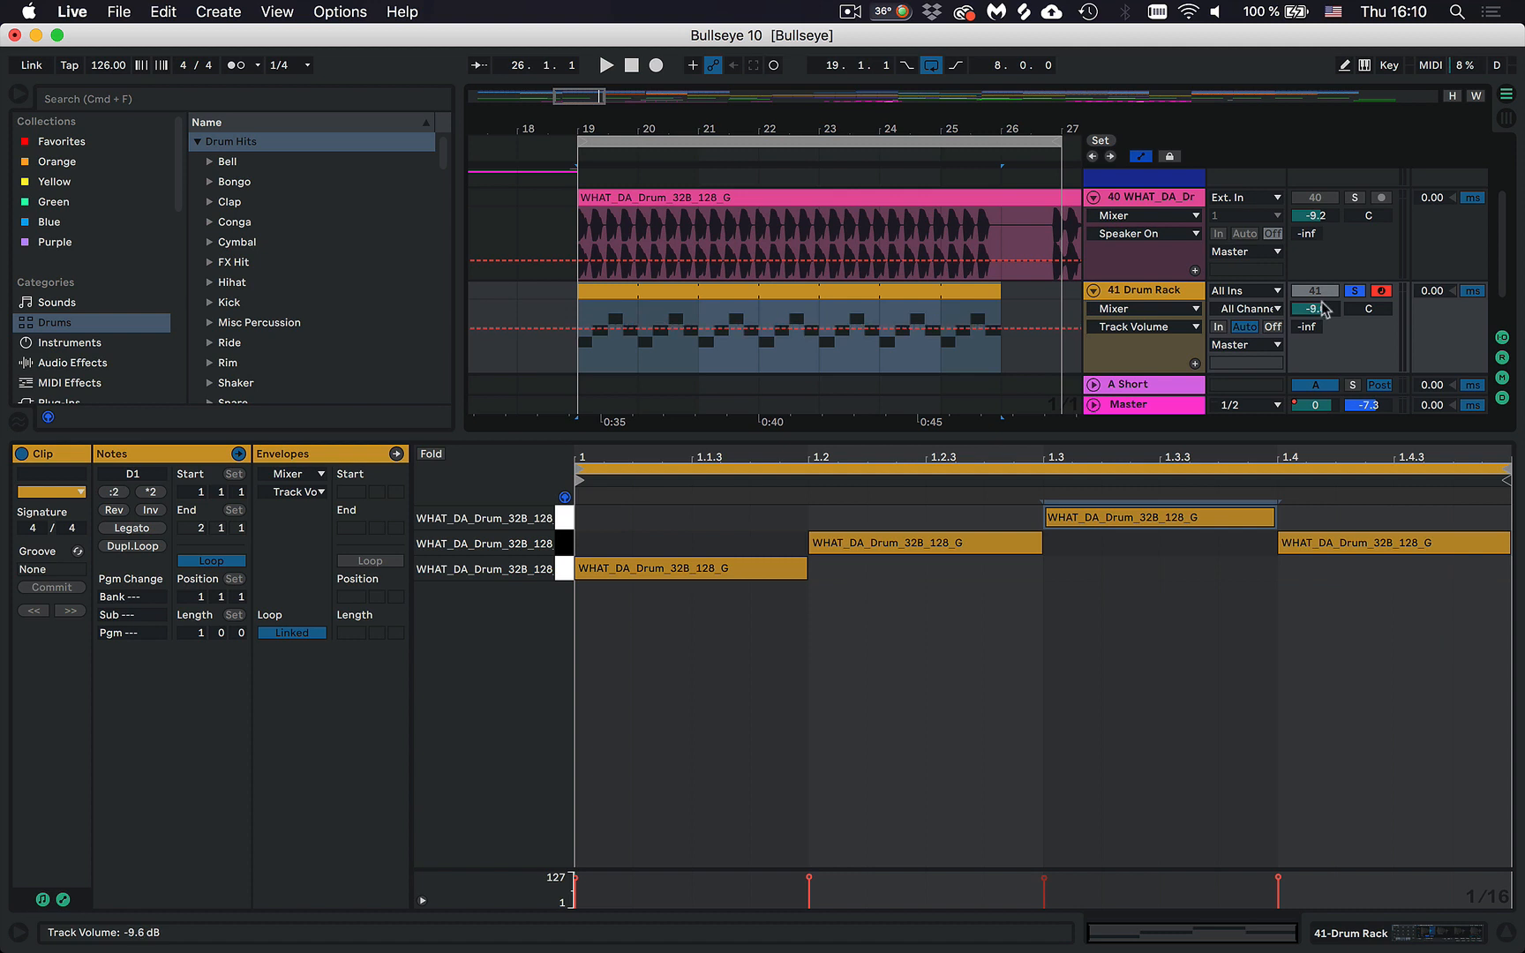
Play the drum pattern briefly from 19.1.3 and stop playback.
left_click(704, 722)
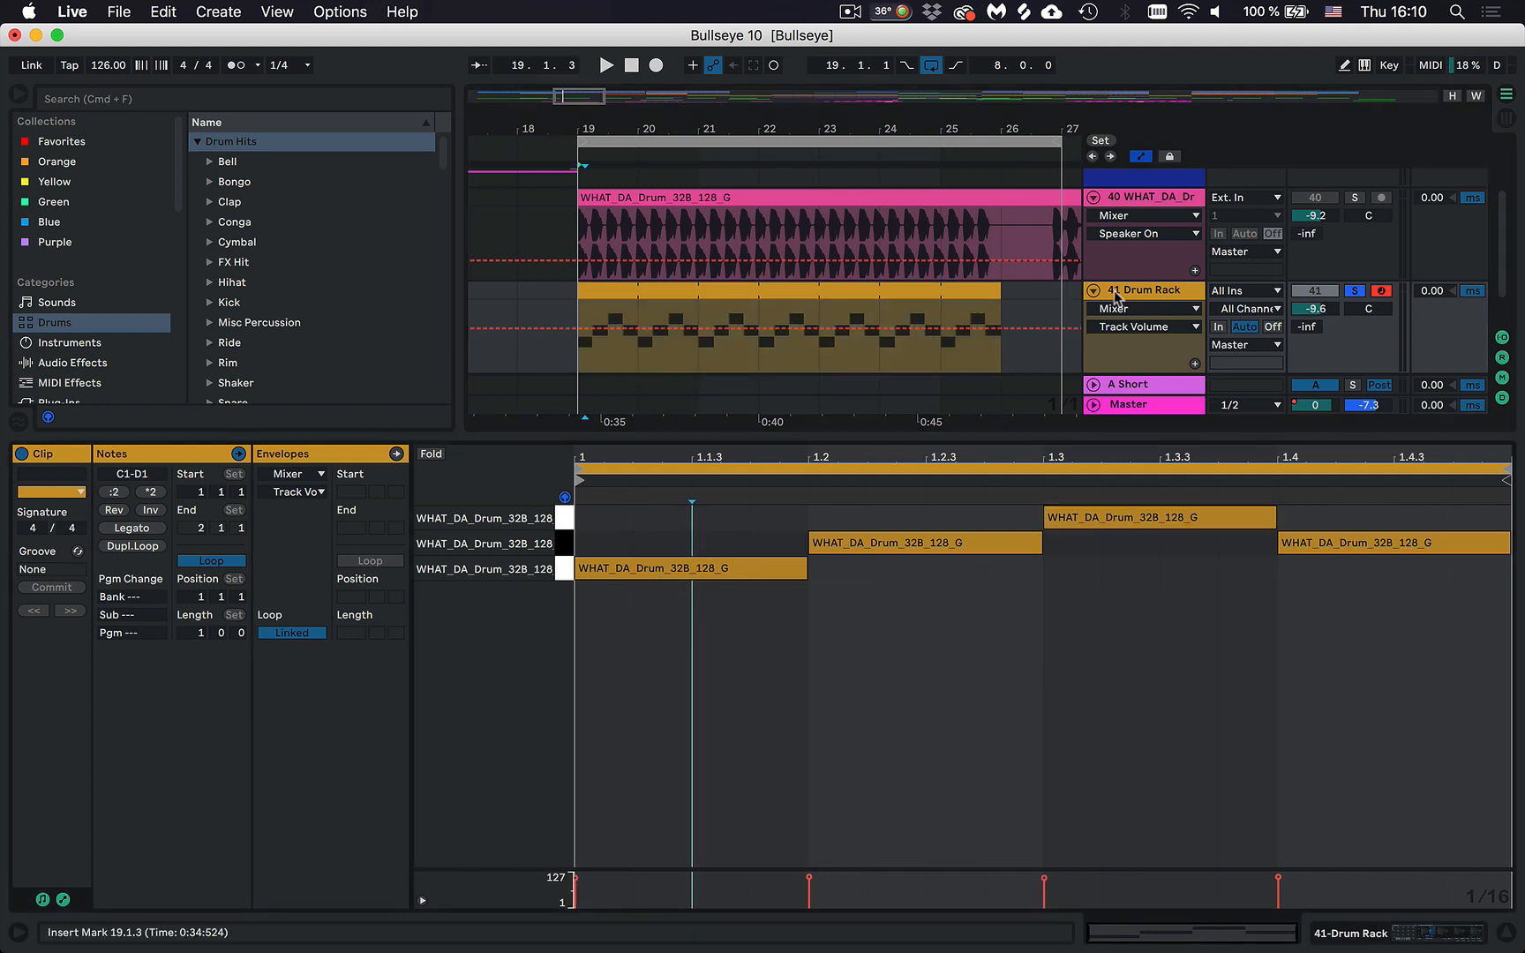
key("space")
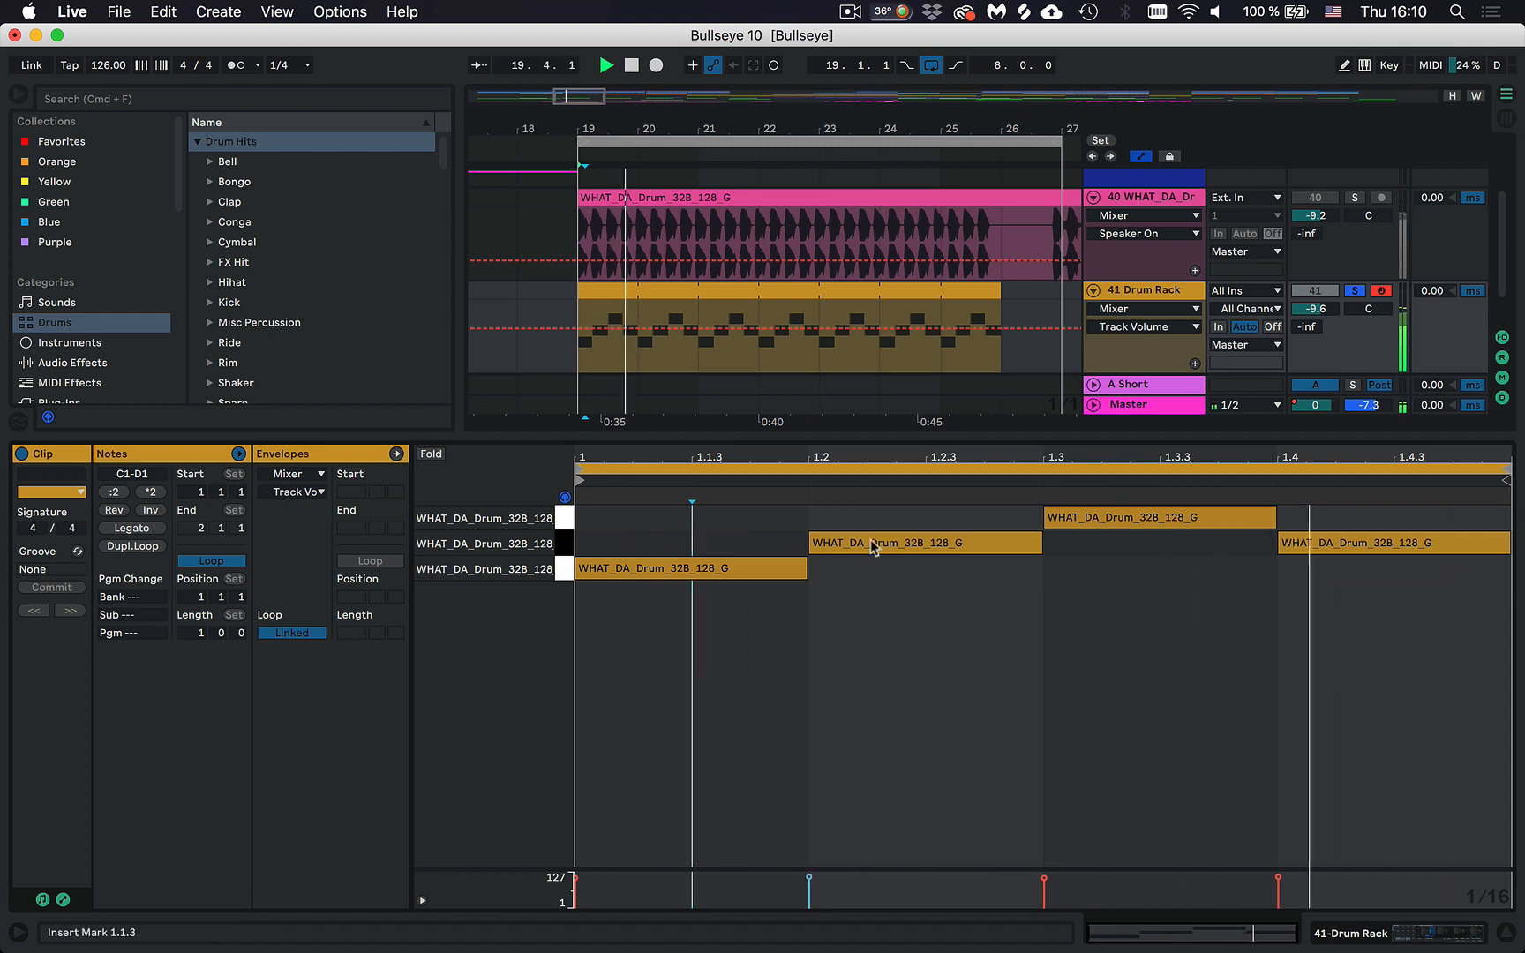
key("space")
Set the note grid to 1/8 and compress all four notes to half their length, filling the first two beats.
left_click(905, 593)
key("super+2")
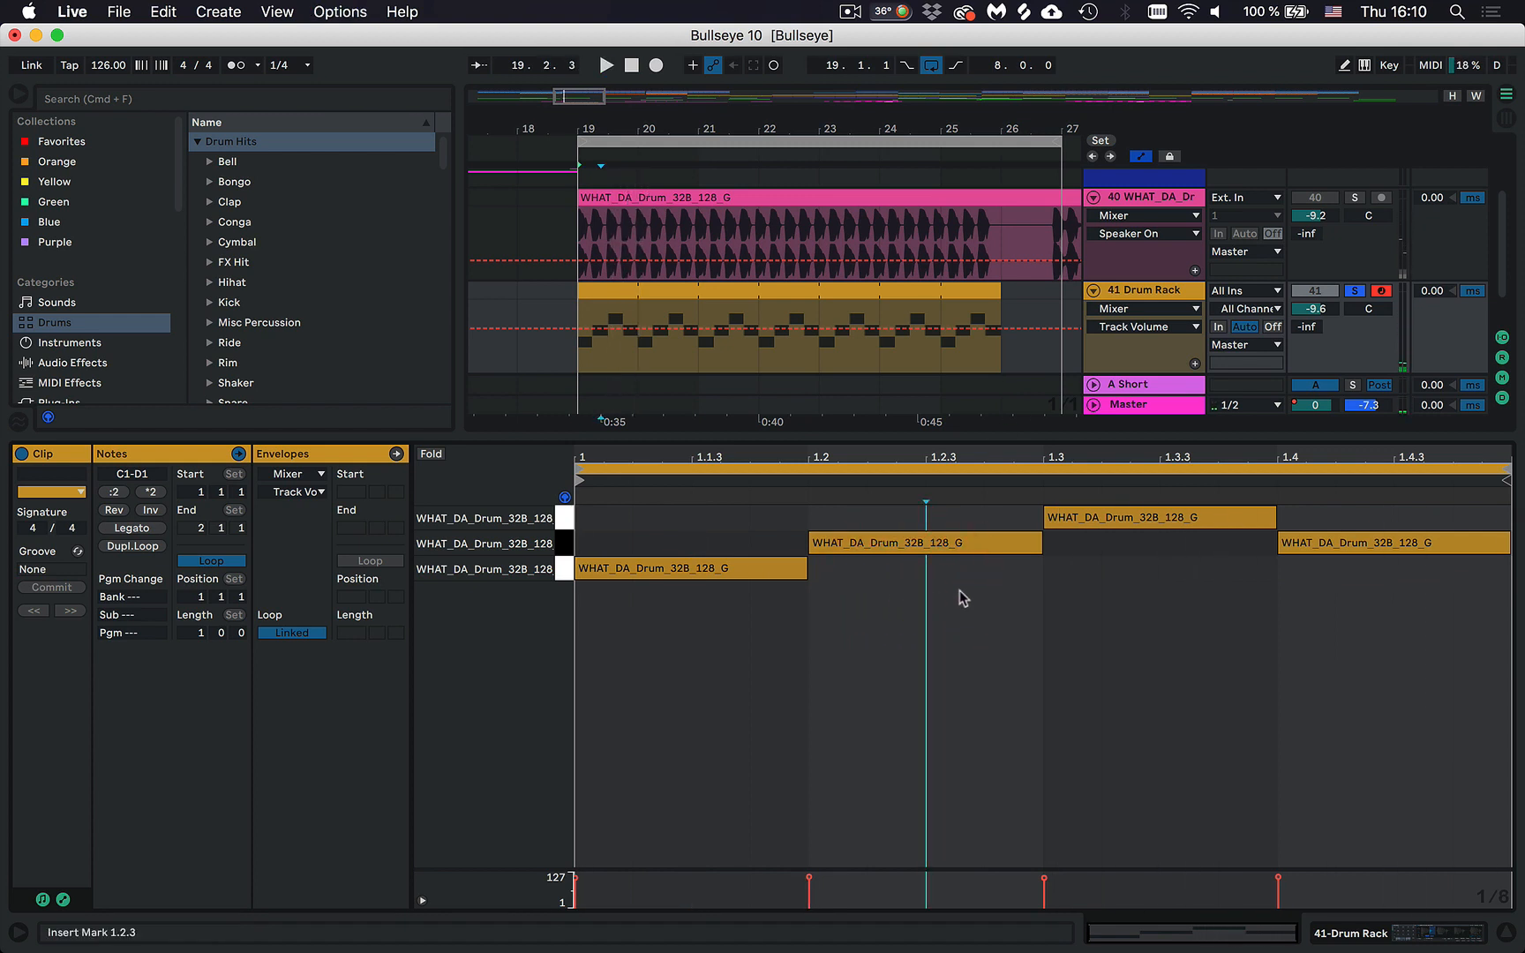
key("super+a")
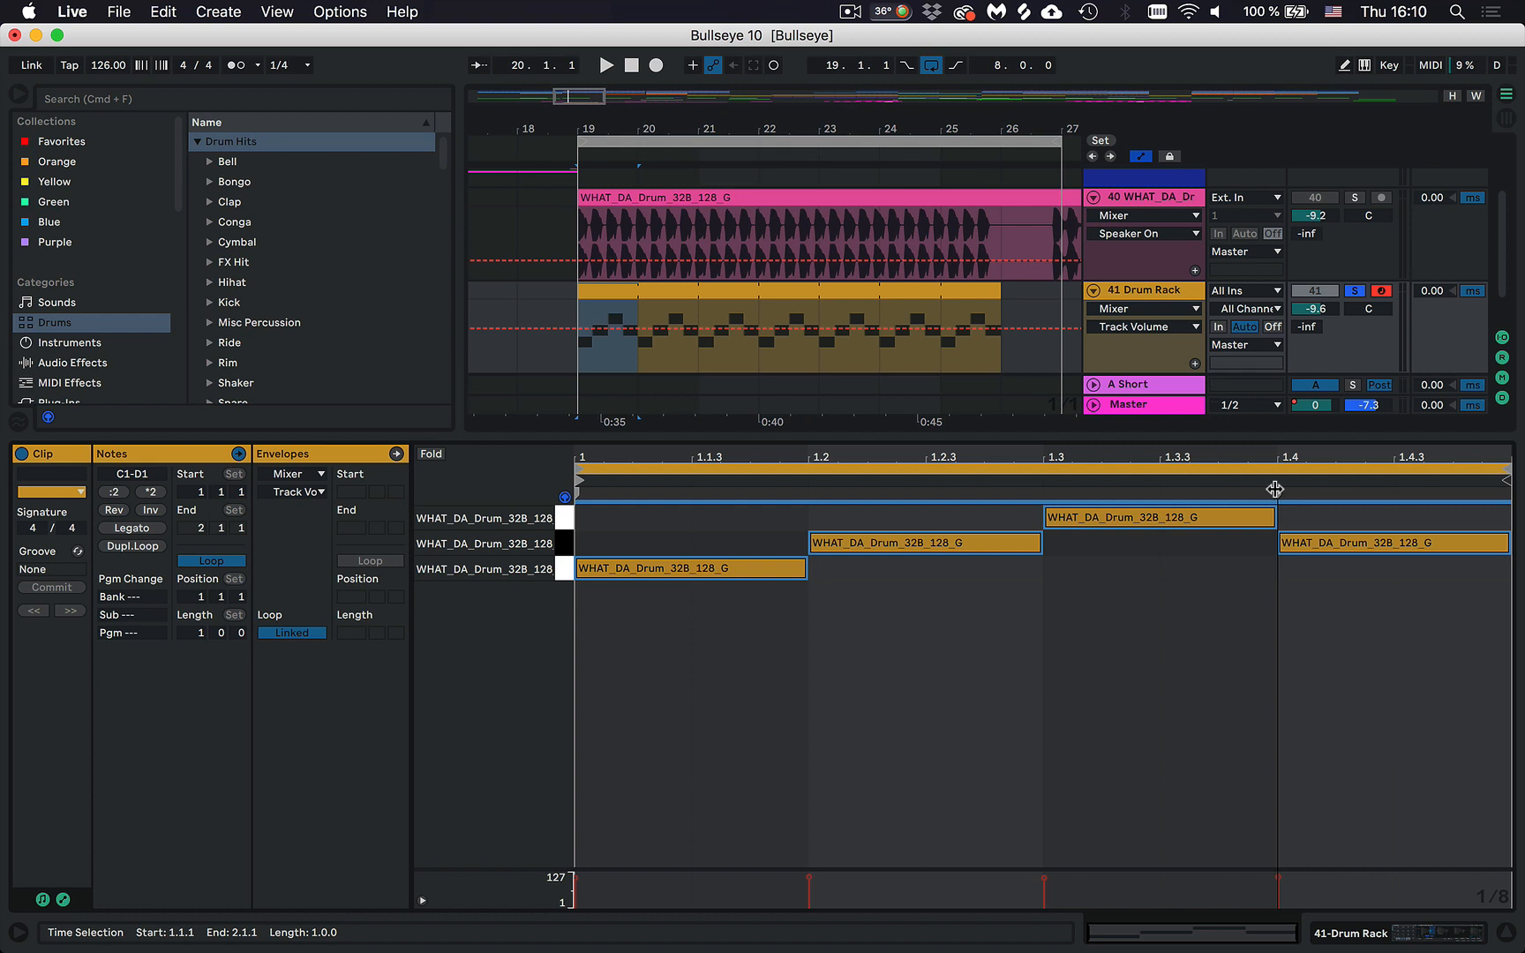
key("super+1")
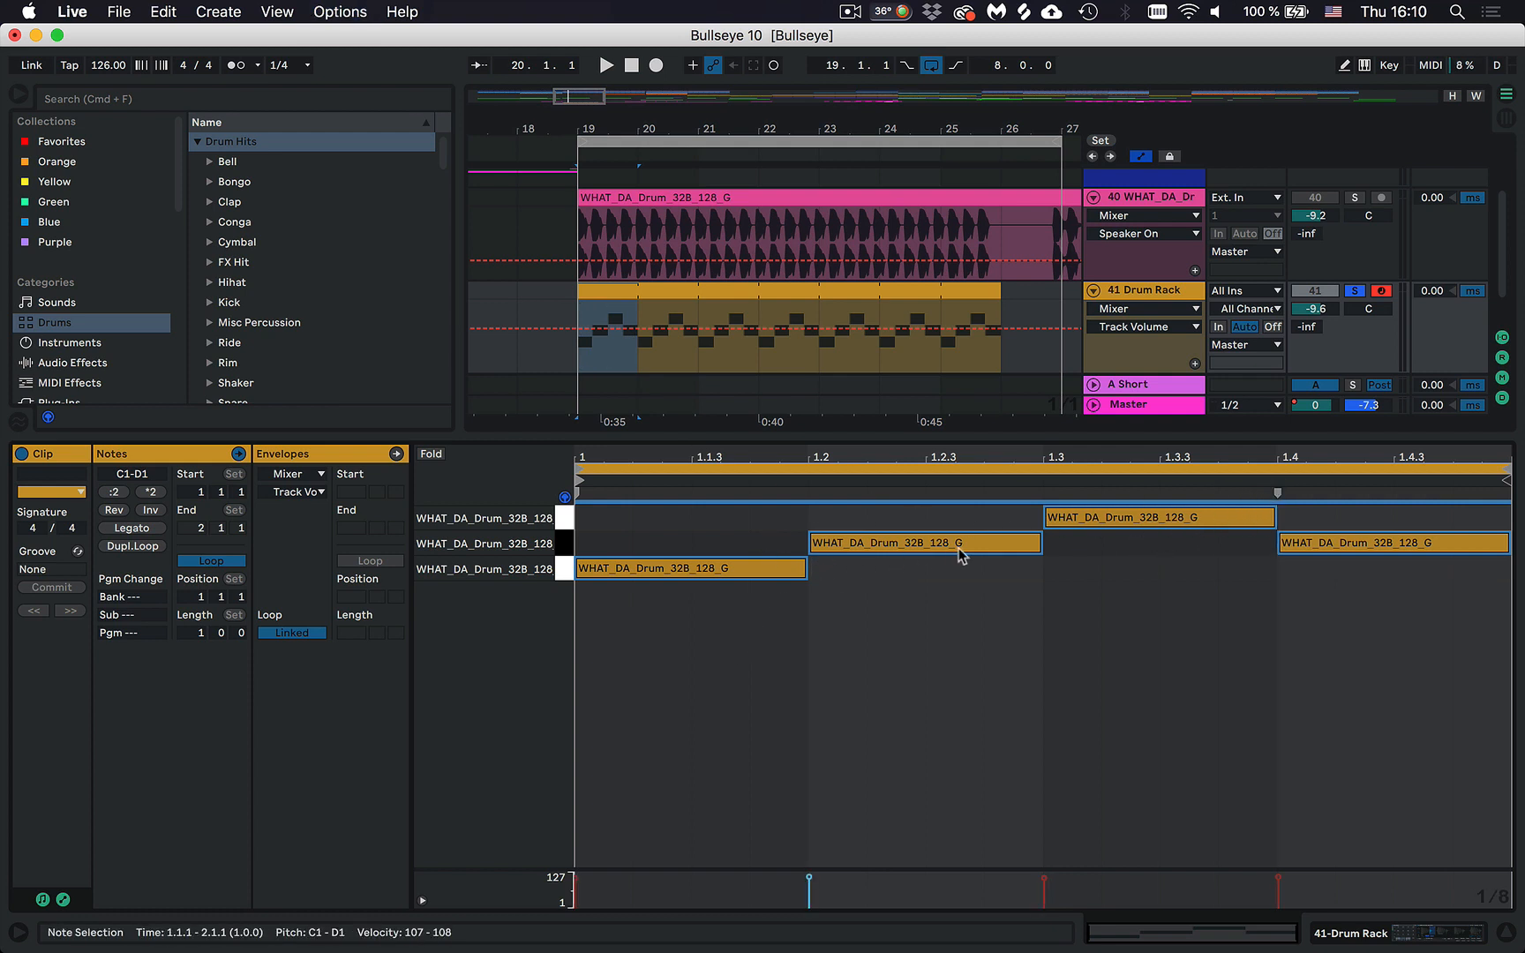
left_click(970, 623)
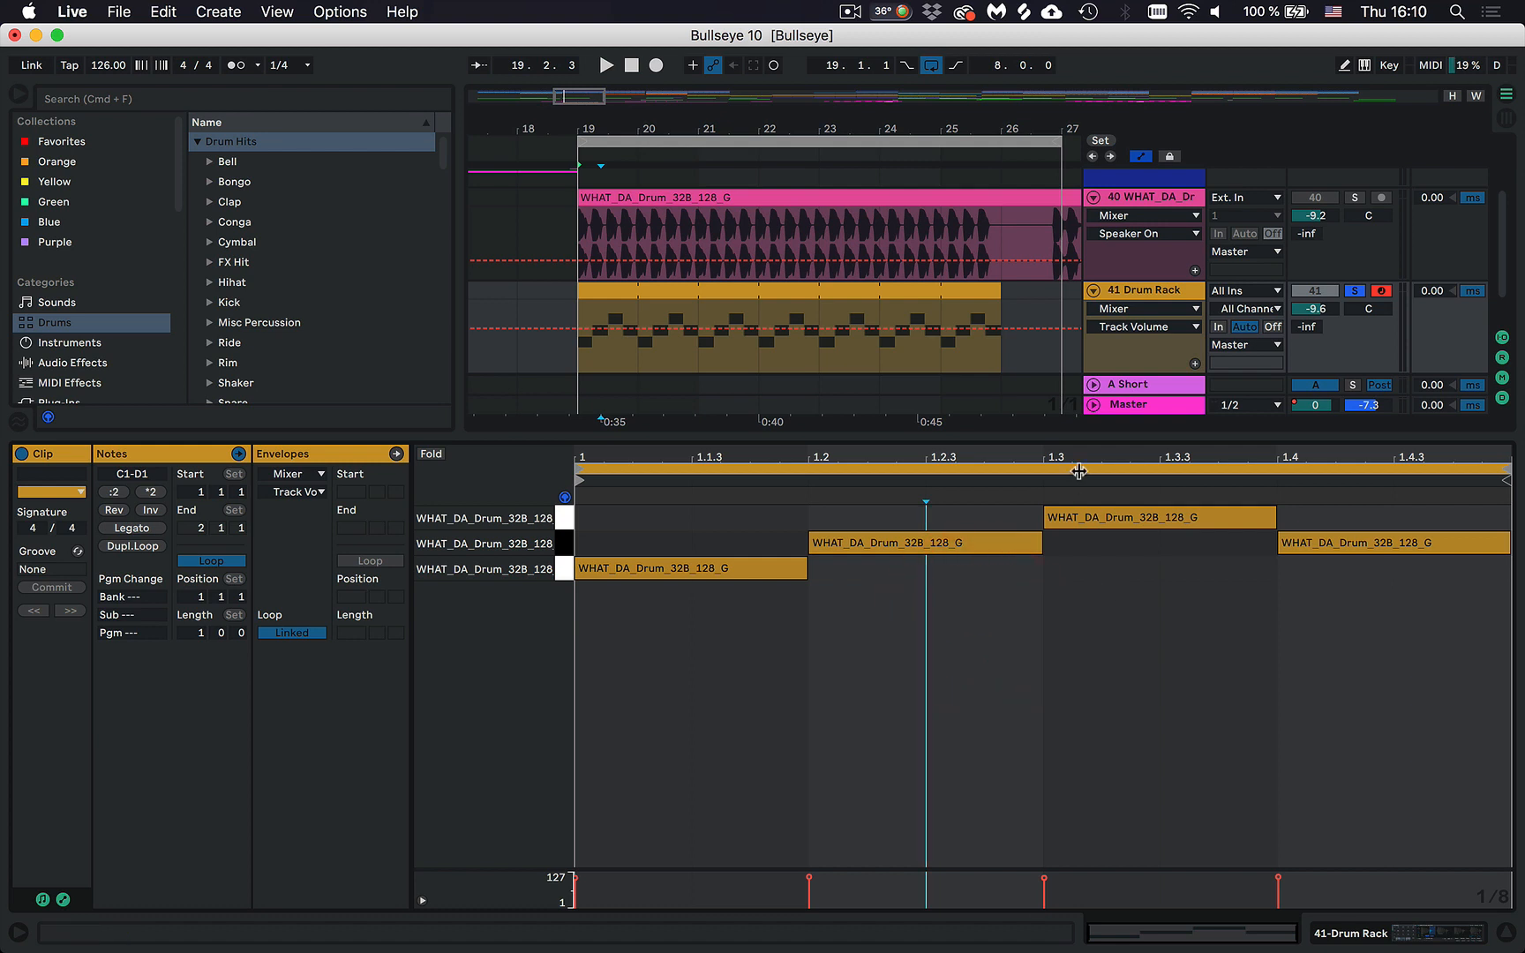
left_click(856, 651)
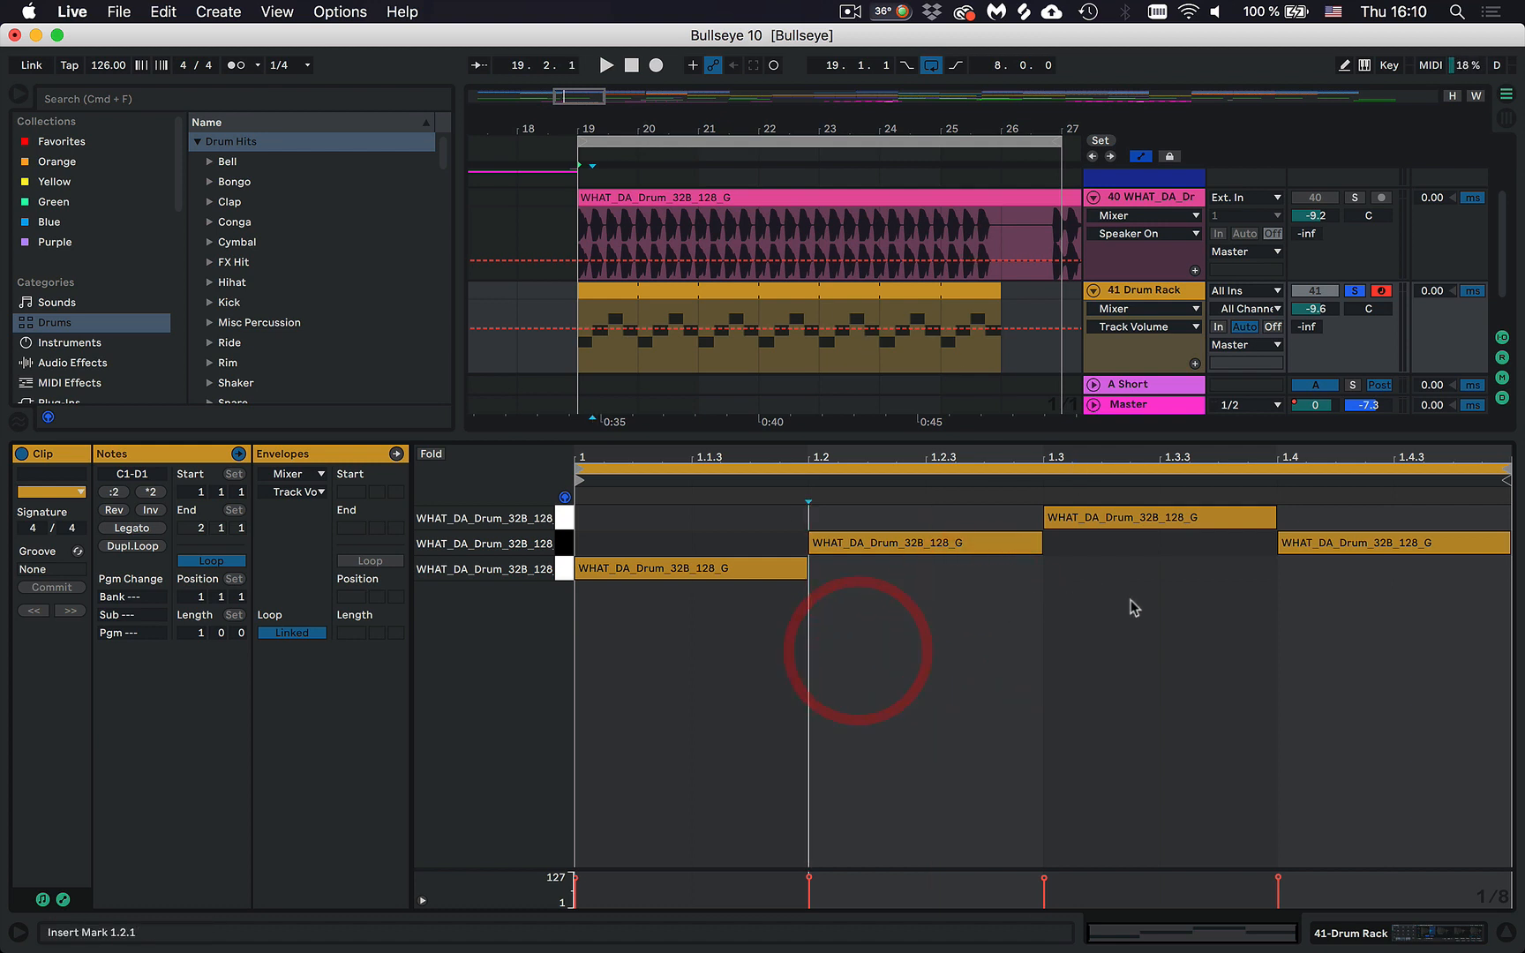
key("super+a")
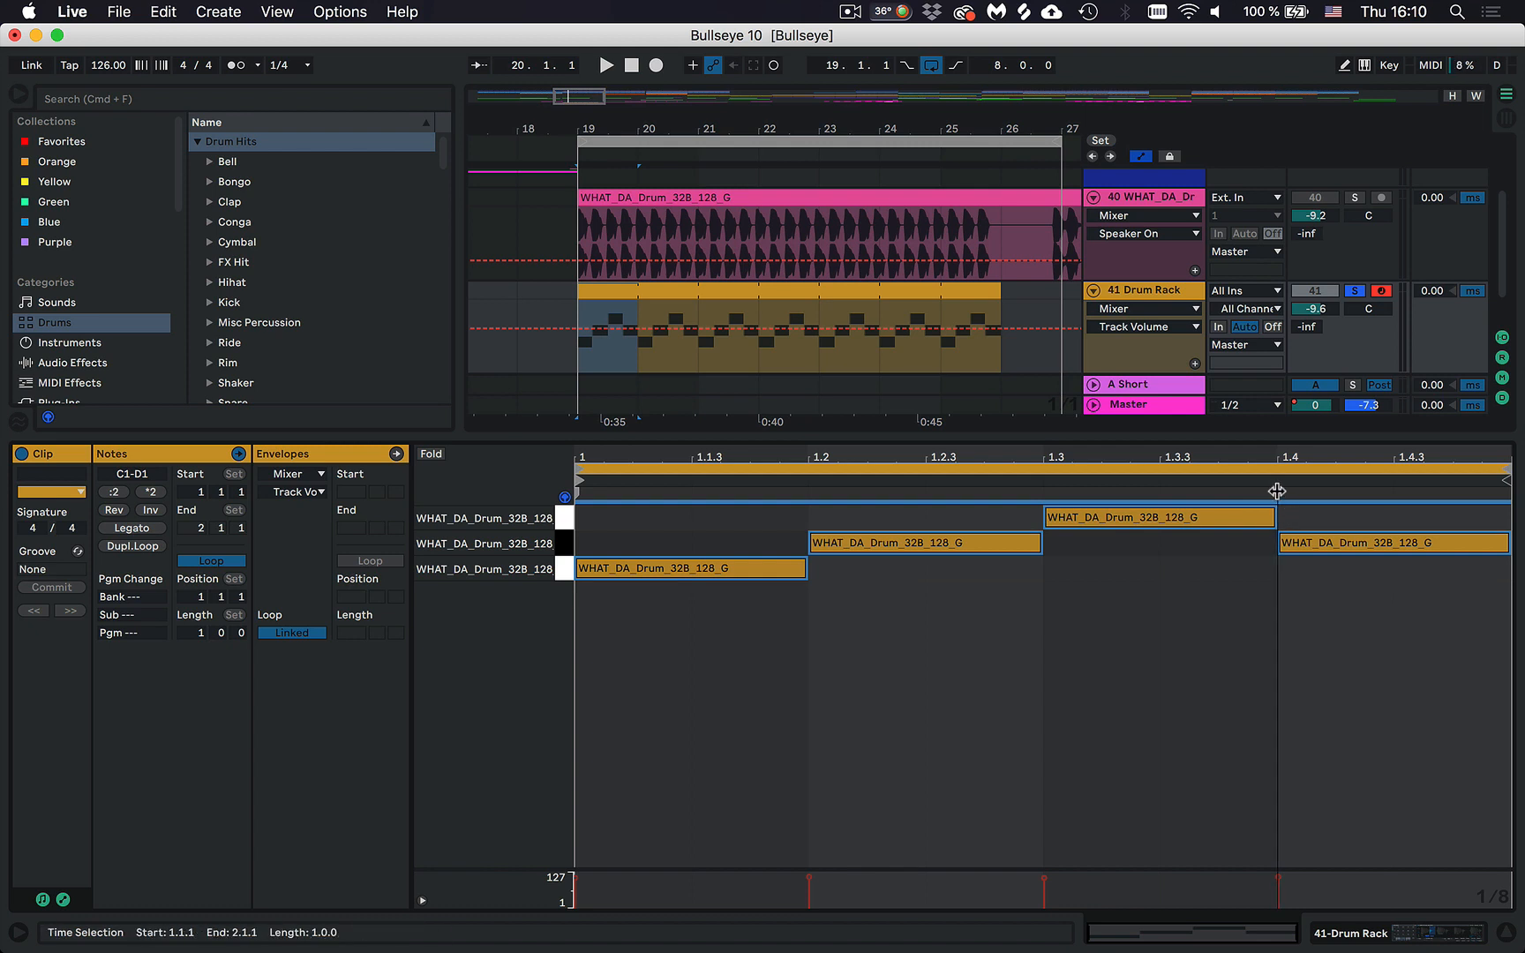
left_click_drag(1277, 491, 959, 506)
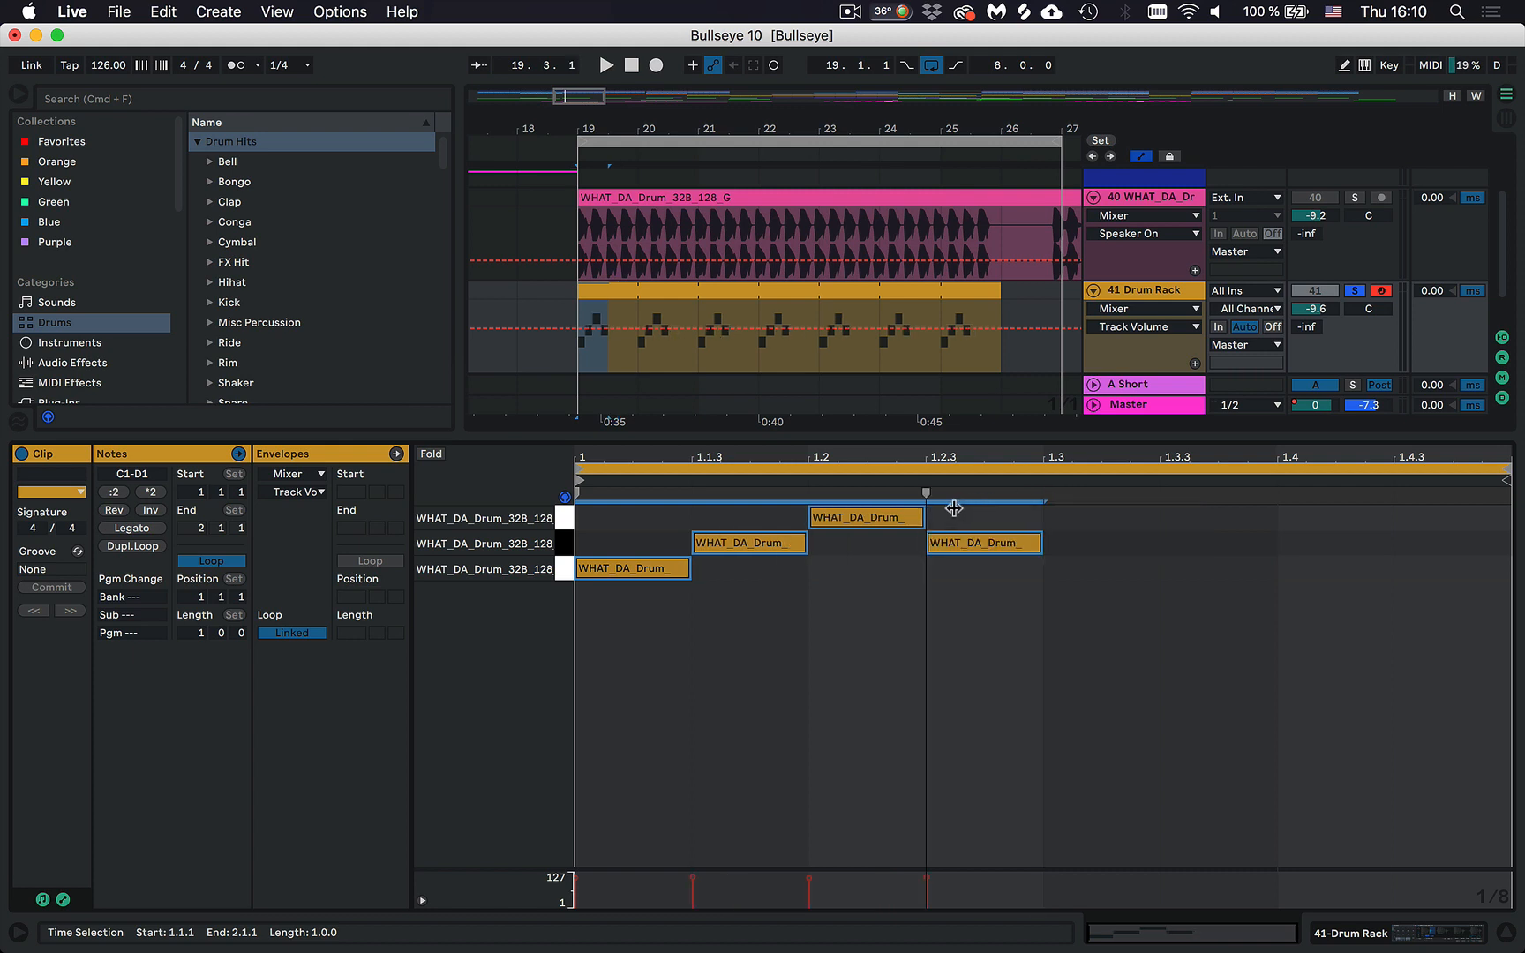
left_click(952, 507)
left_click(1039, 613)
Shorten the MIDI clip's loop to two beats, ending at 1.3.1, and play the repeating pattern.
left_click(1079, 469)
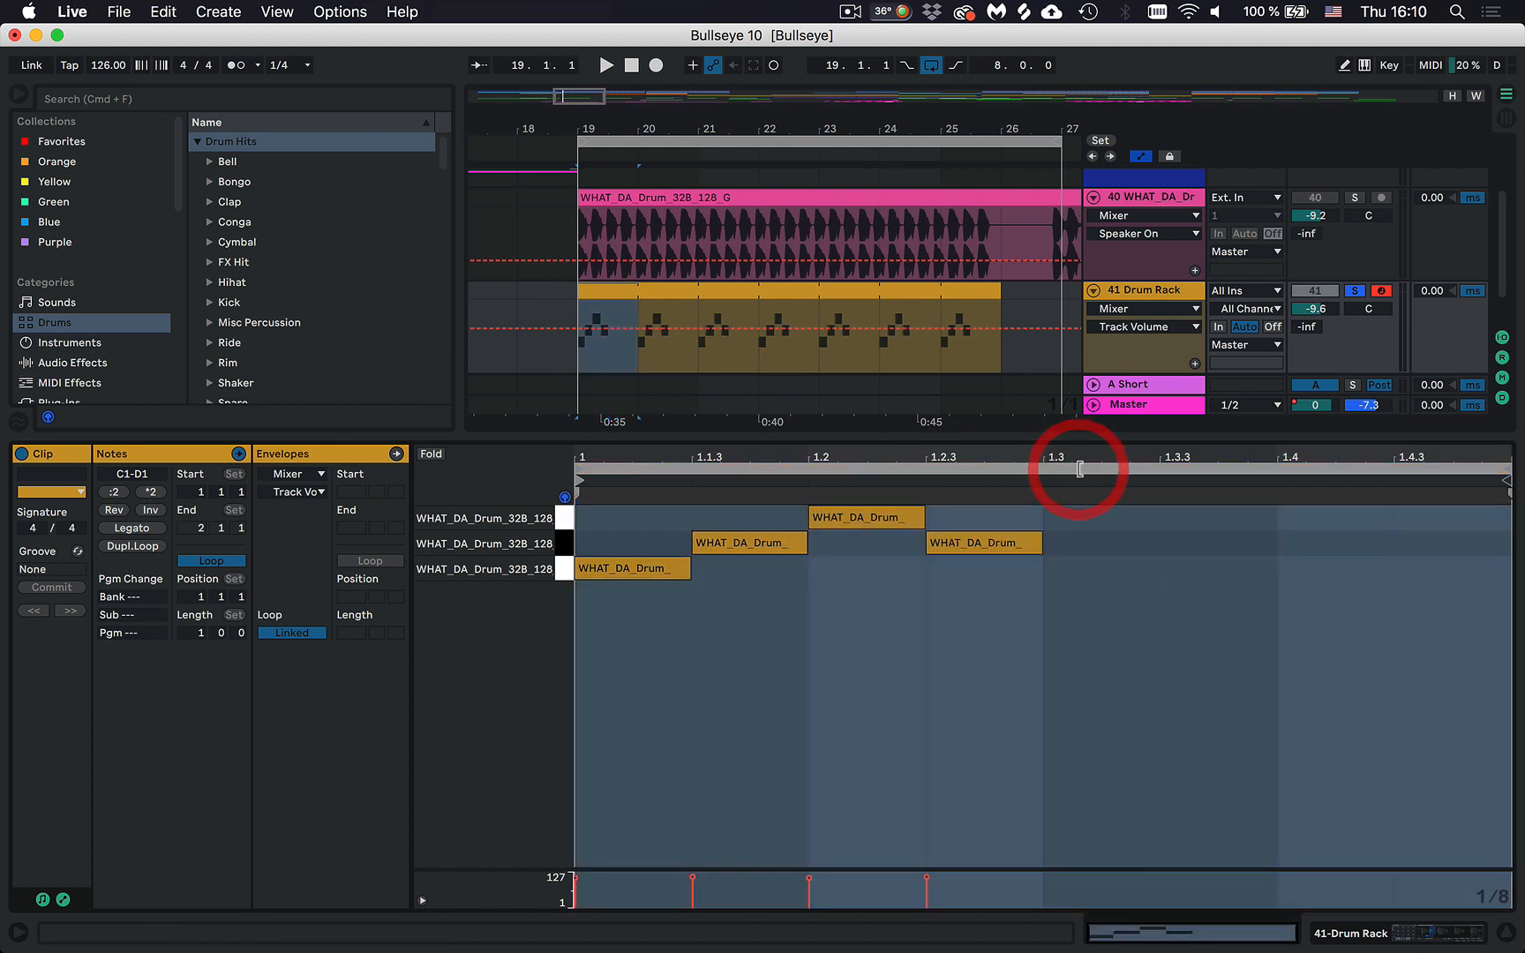
key("super+Down")
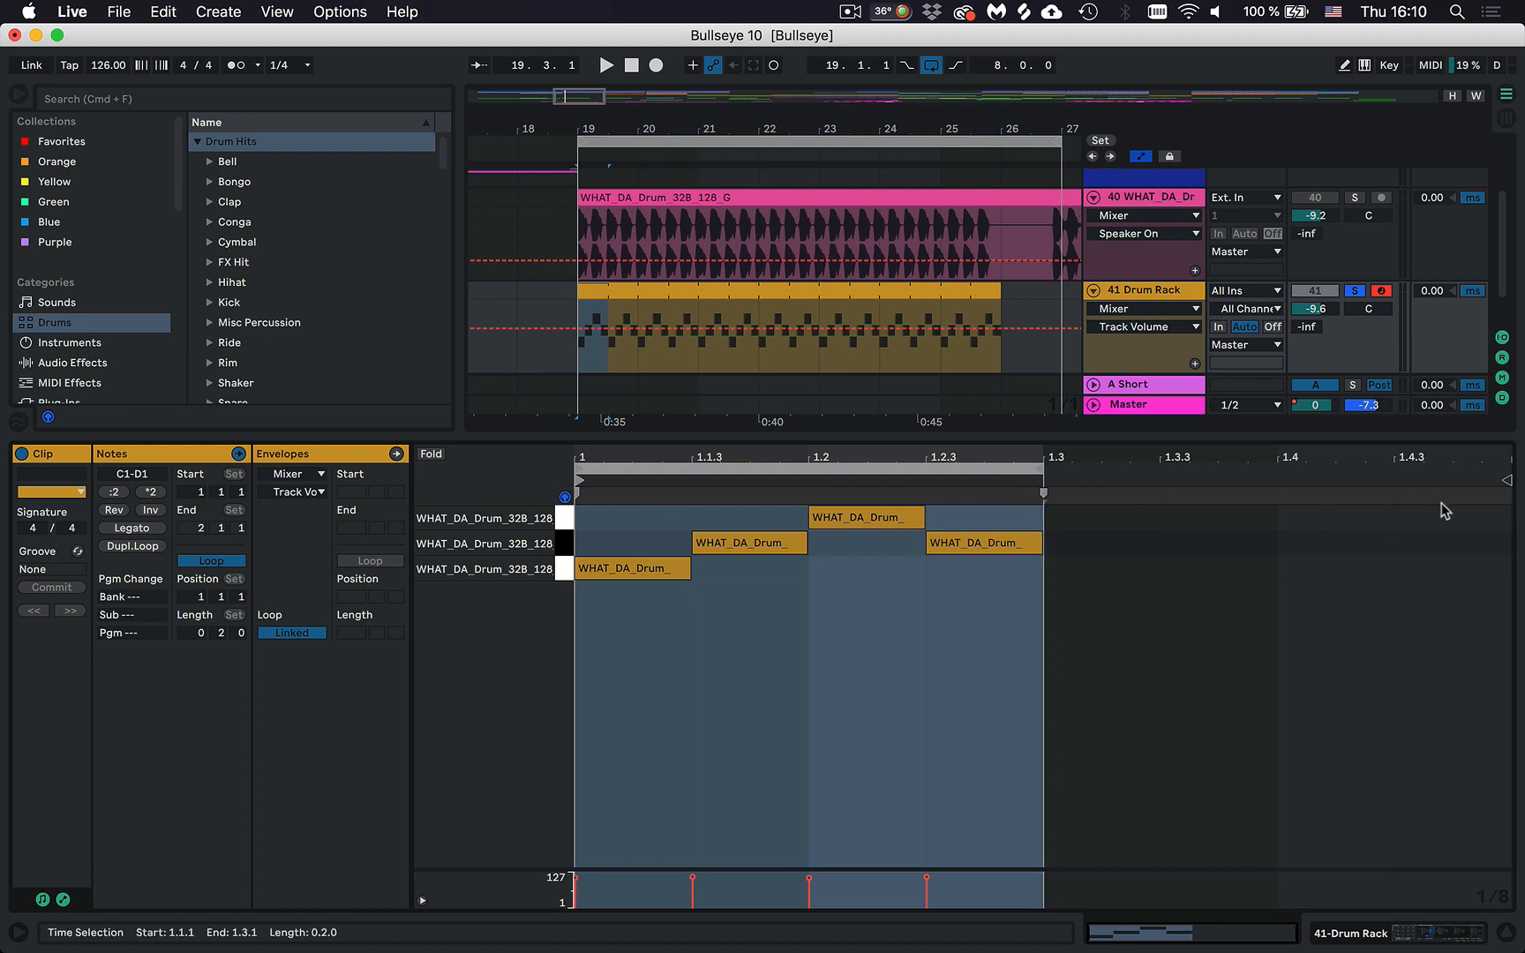
left_click(666, 289)
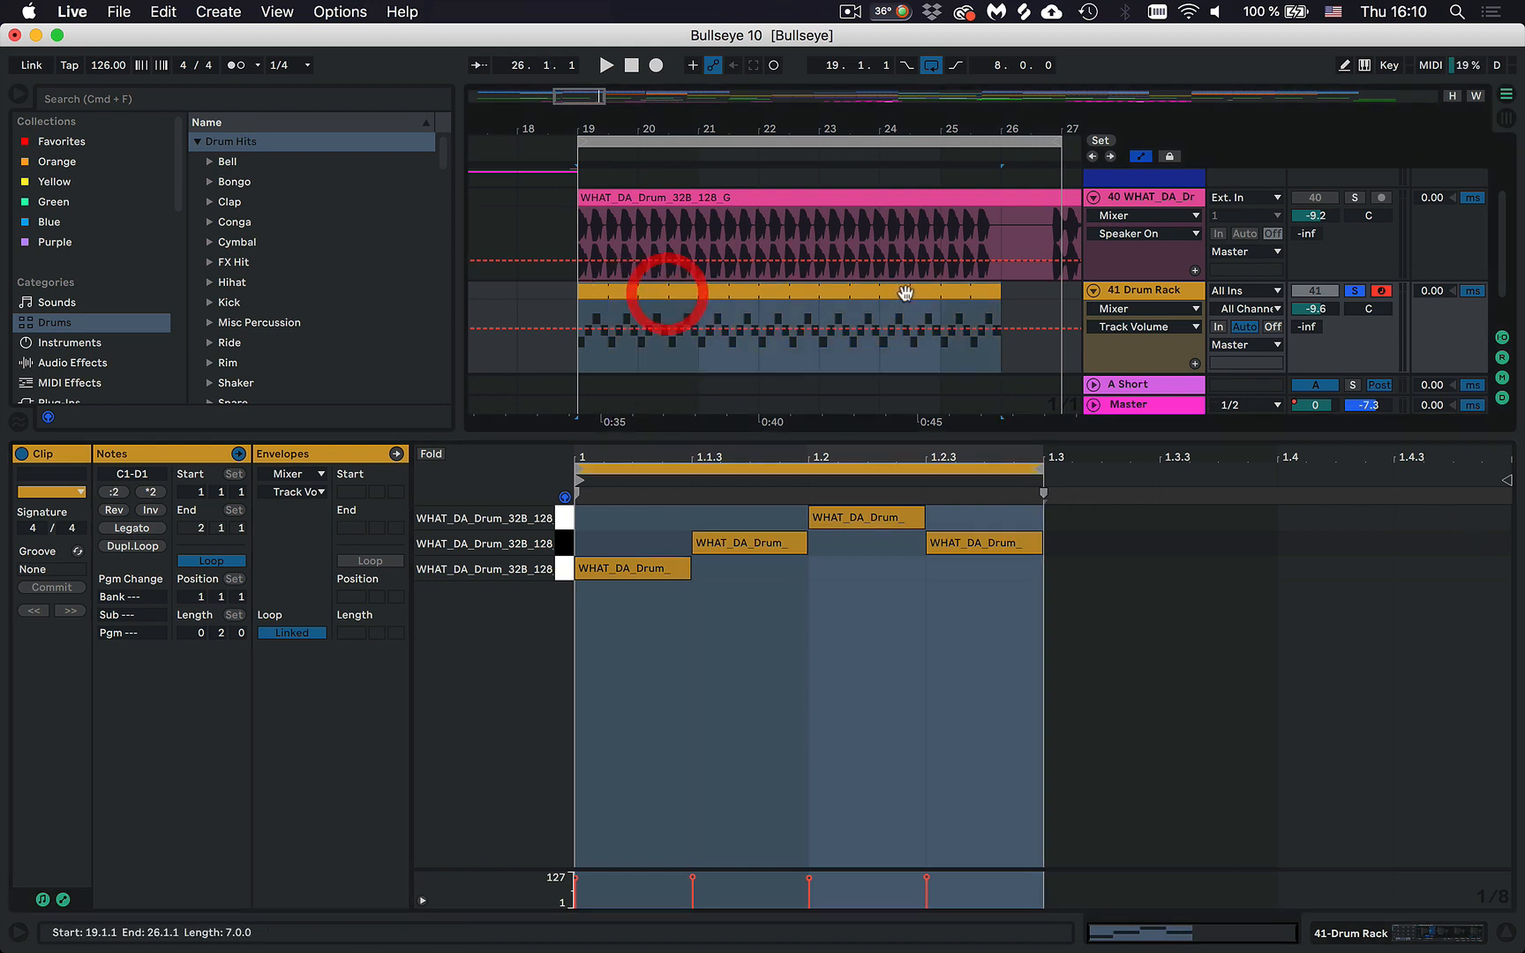
left_click(808, 292)
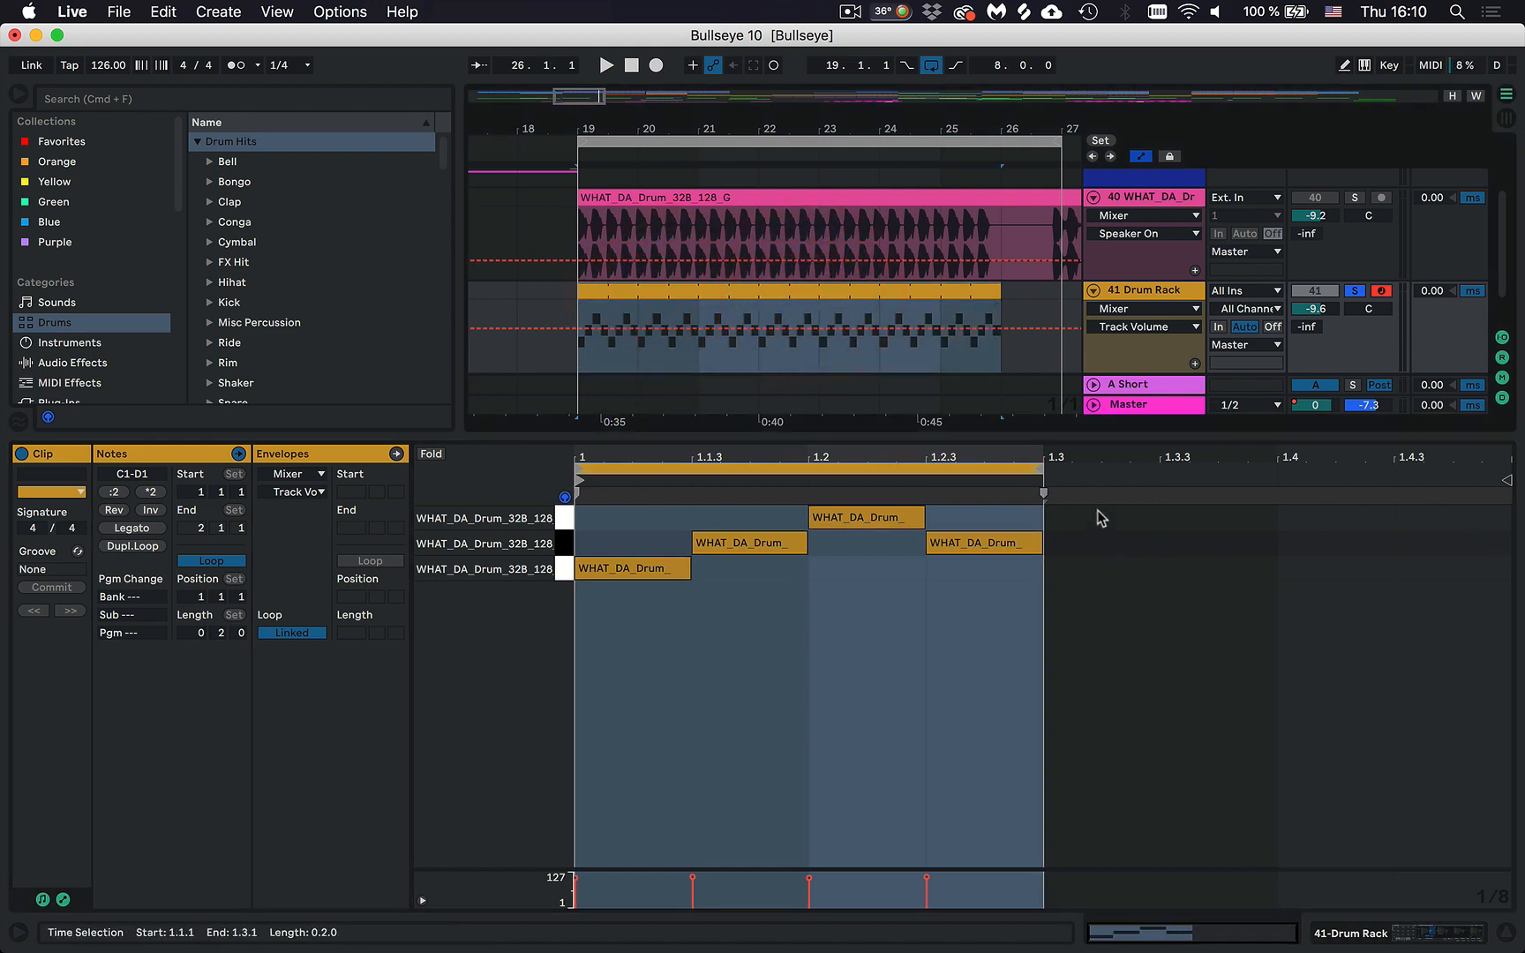
key("space")
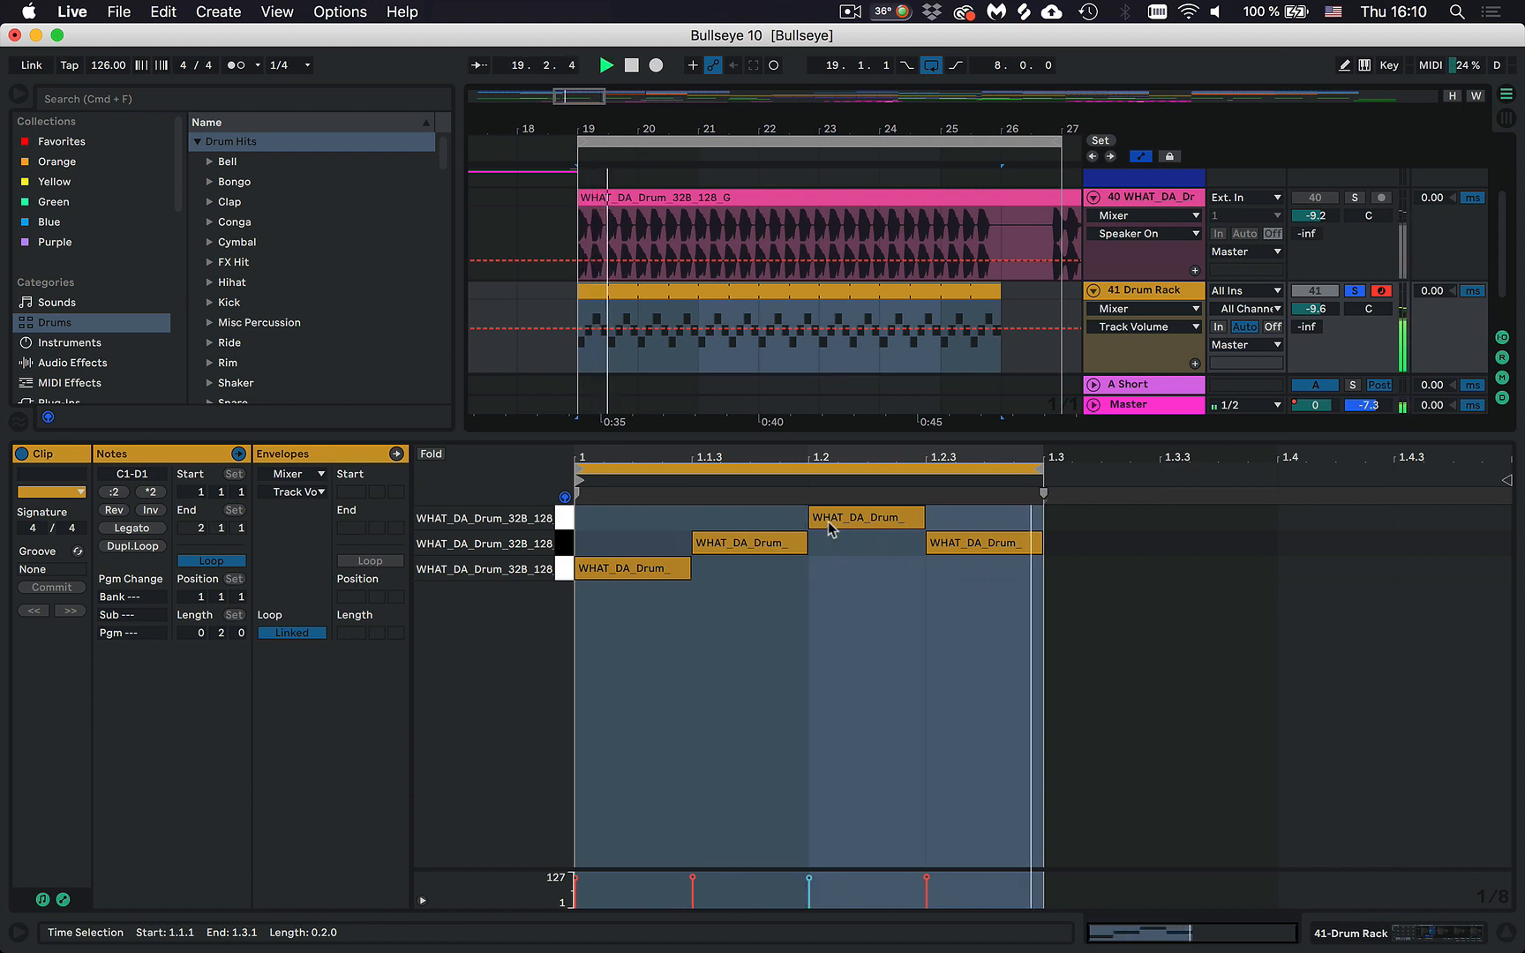
Stop playback, nudge the D1 note slightly earlier to just before beat 1.2, and play the pattern to audition it.
key("space")
left_click(869, 543)
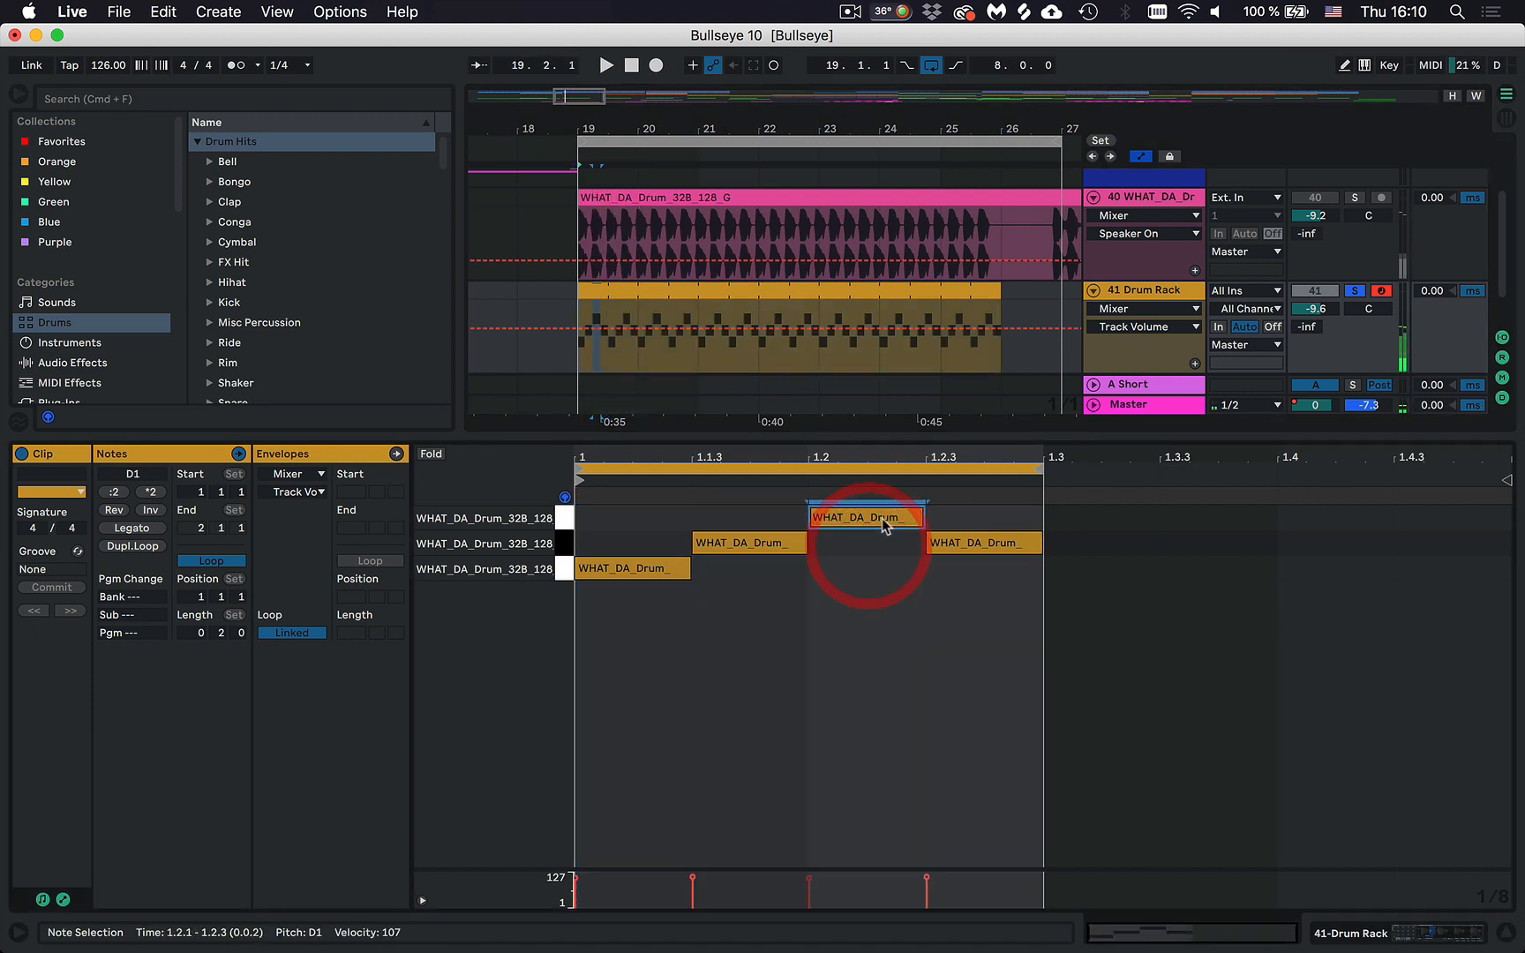
left_click_drag(885, 520, 873, 522)
key("space")
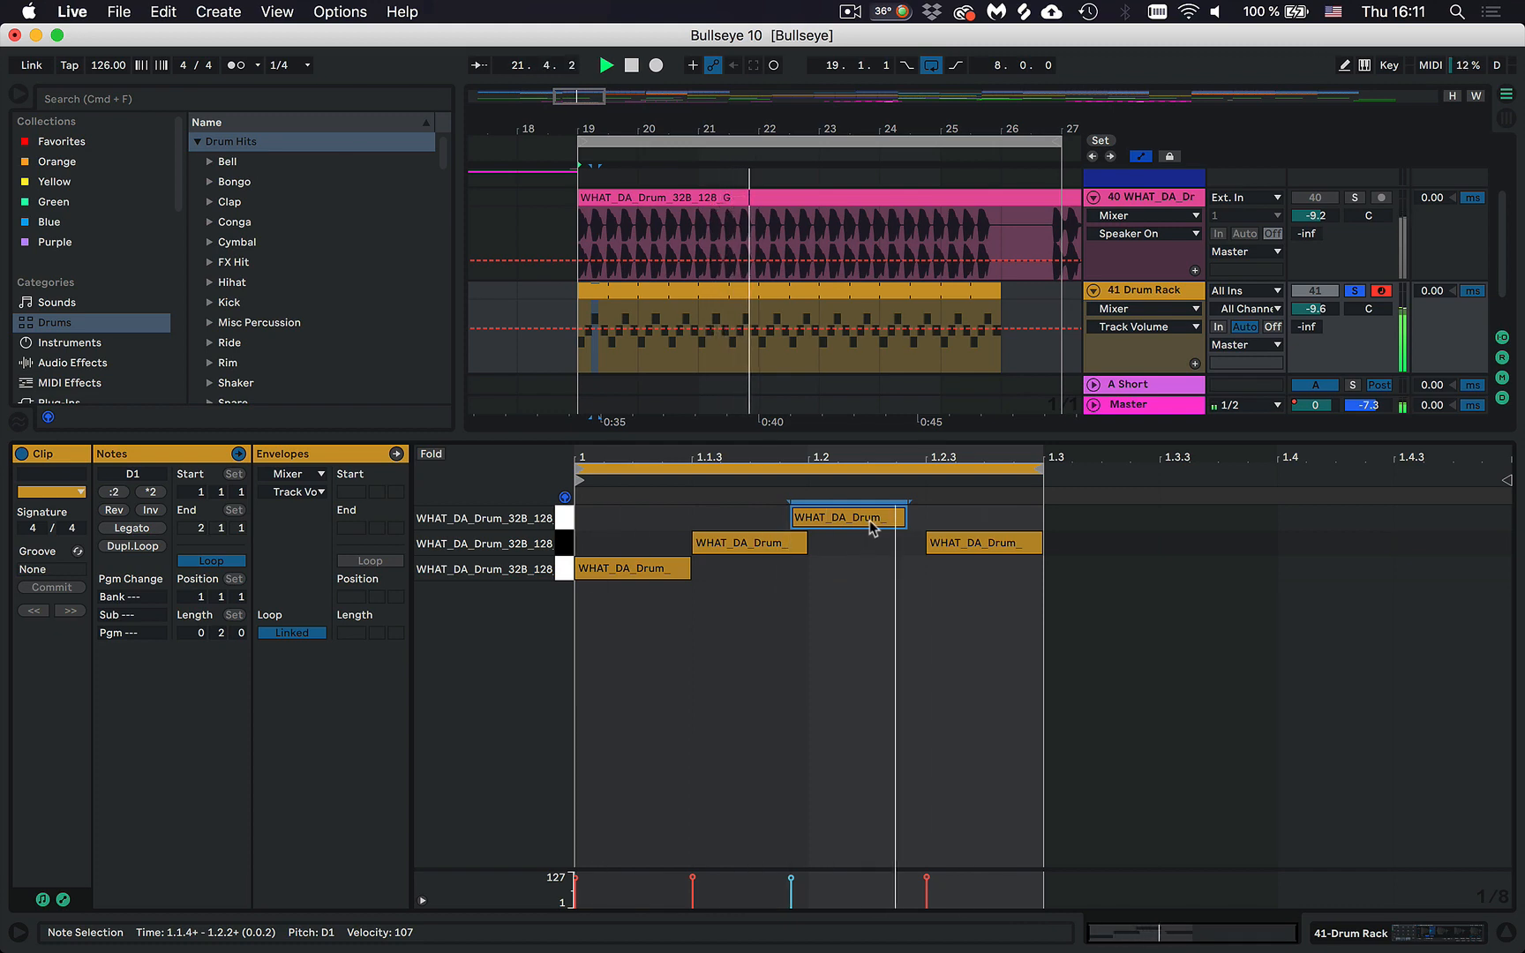
key("space")
key("Tab")
key("Tab")
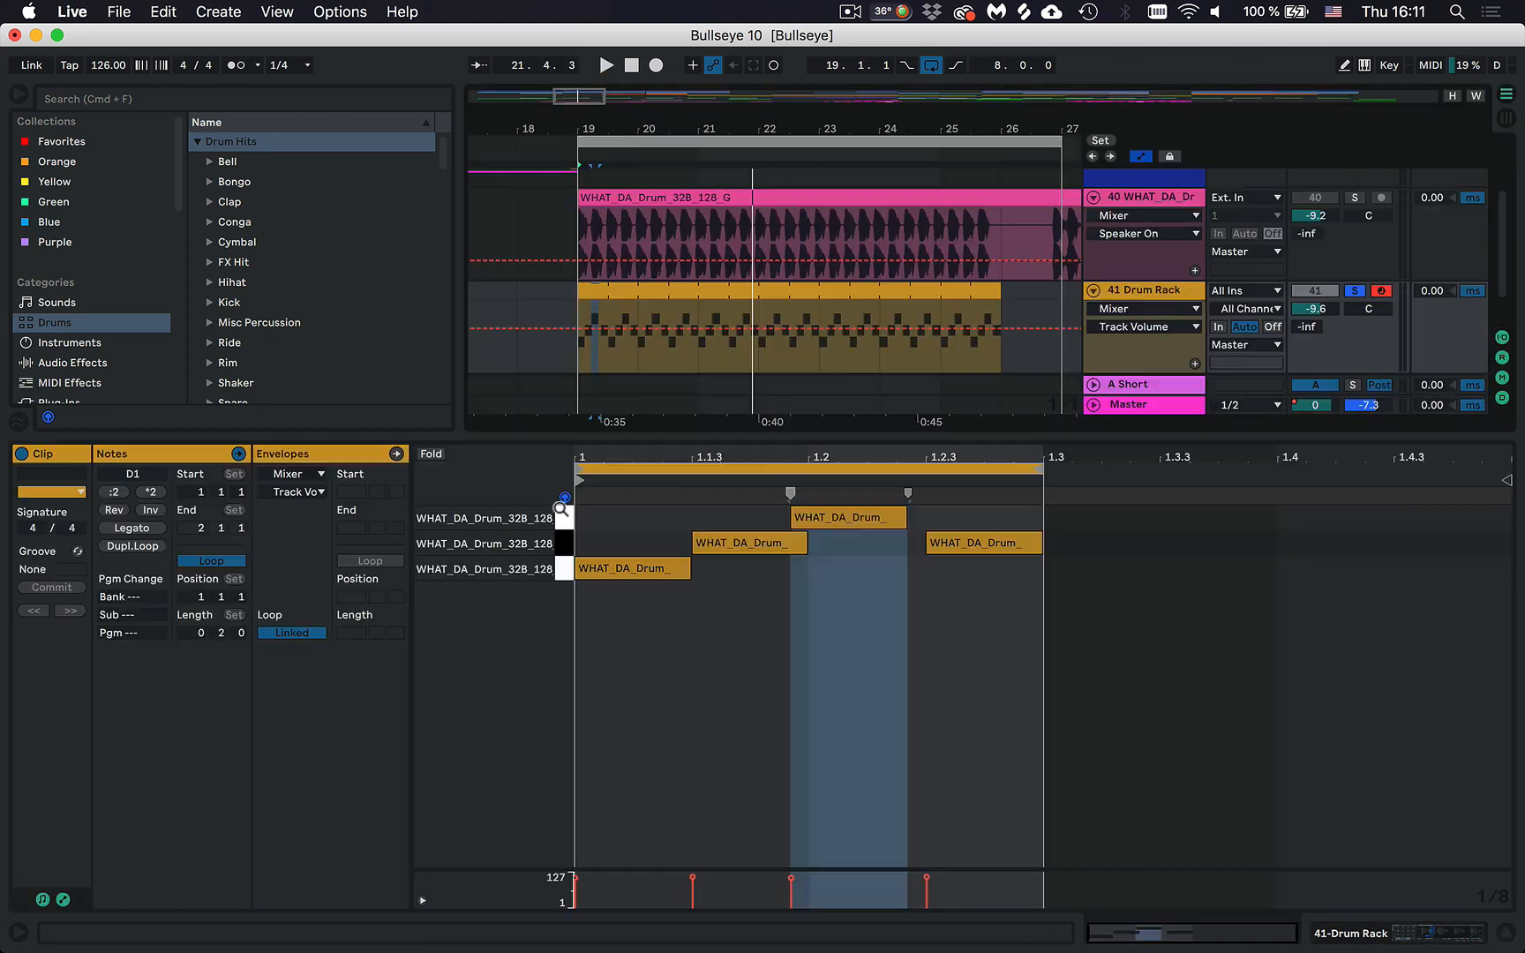
Show the Drum Rack track's devices and inspect the slice on pad D1.
left_click(794, 289)
left_click(1115, 278)
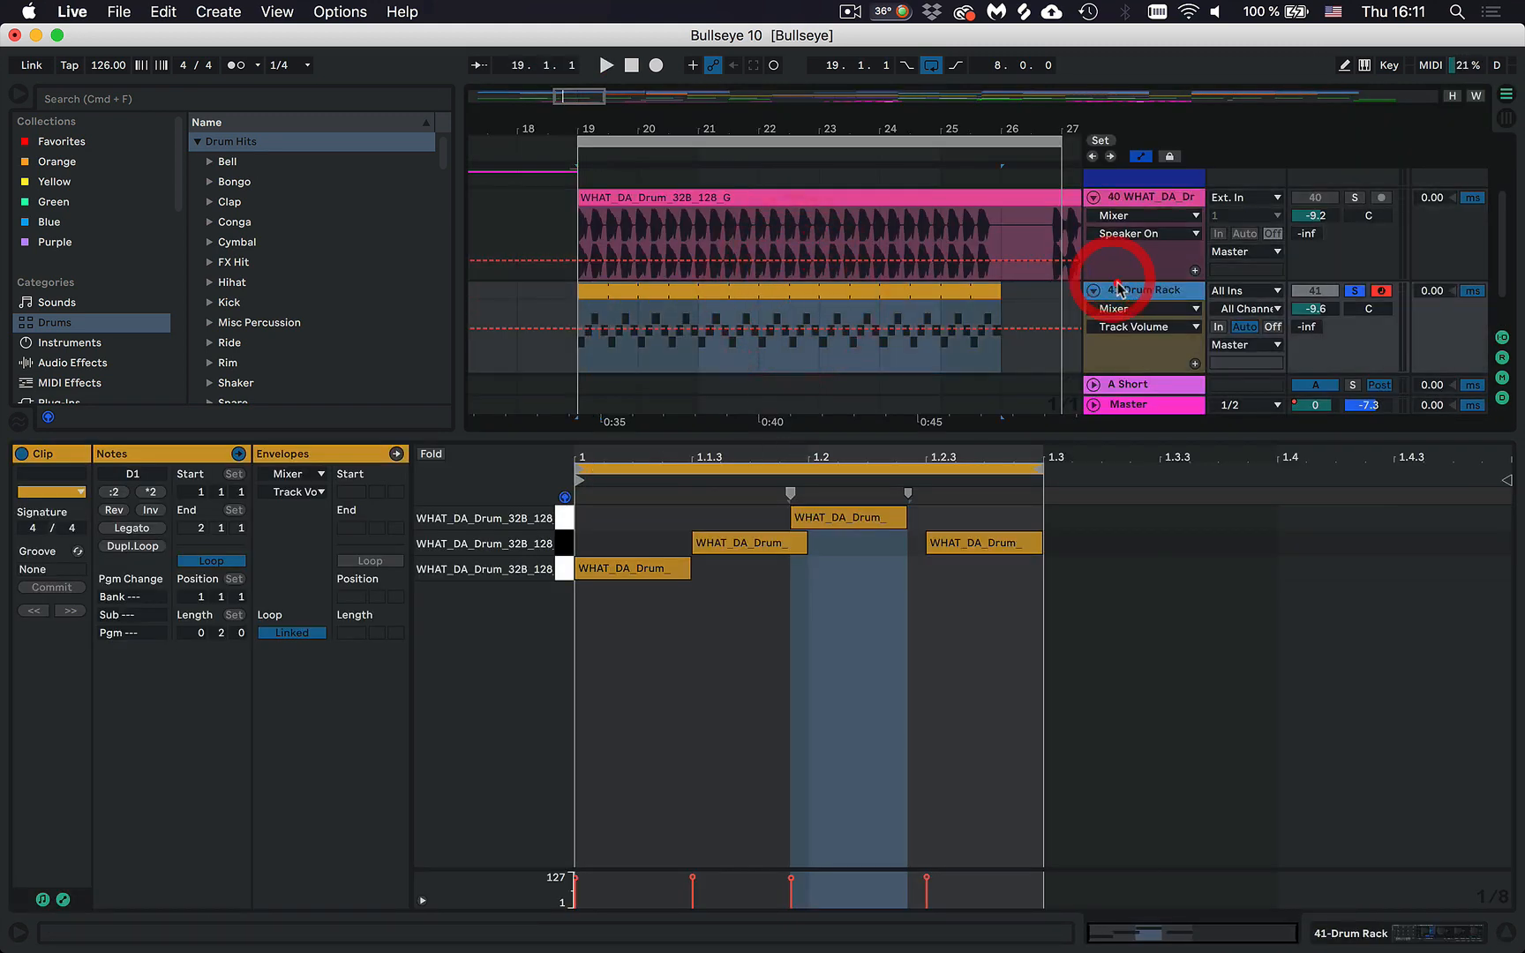
left_click(216, 877)
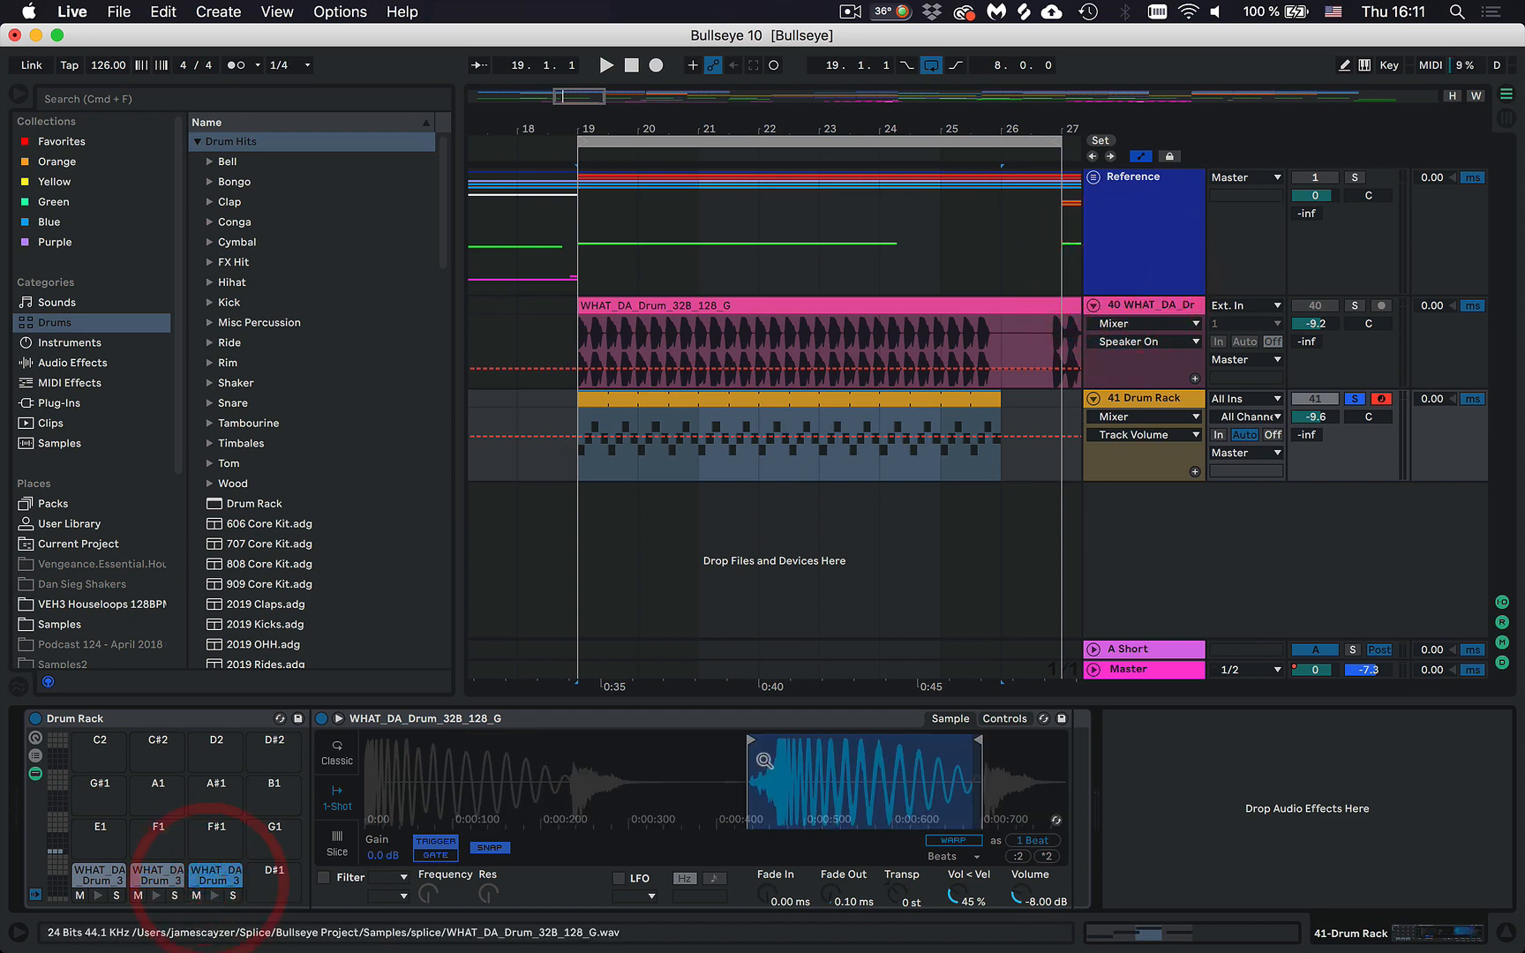
double_click(834, 399)
key("shift+Tab")
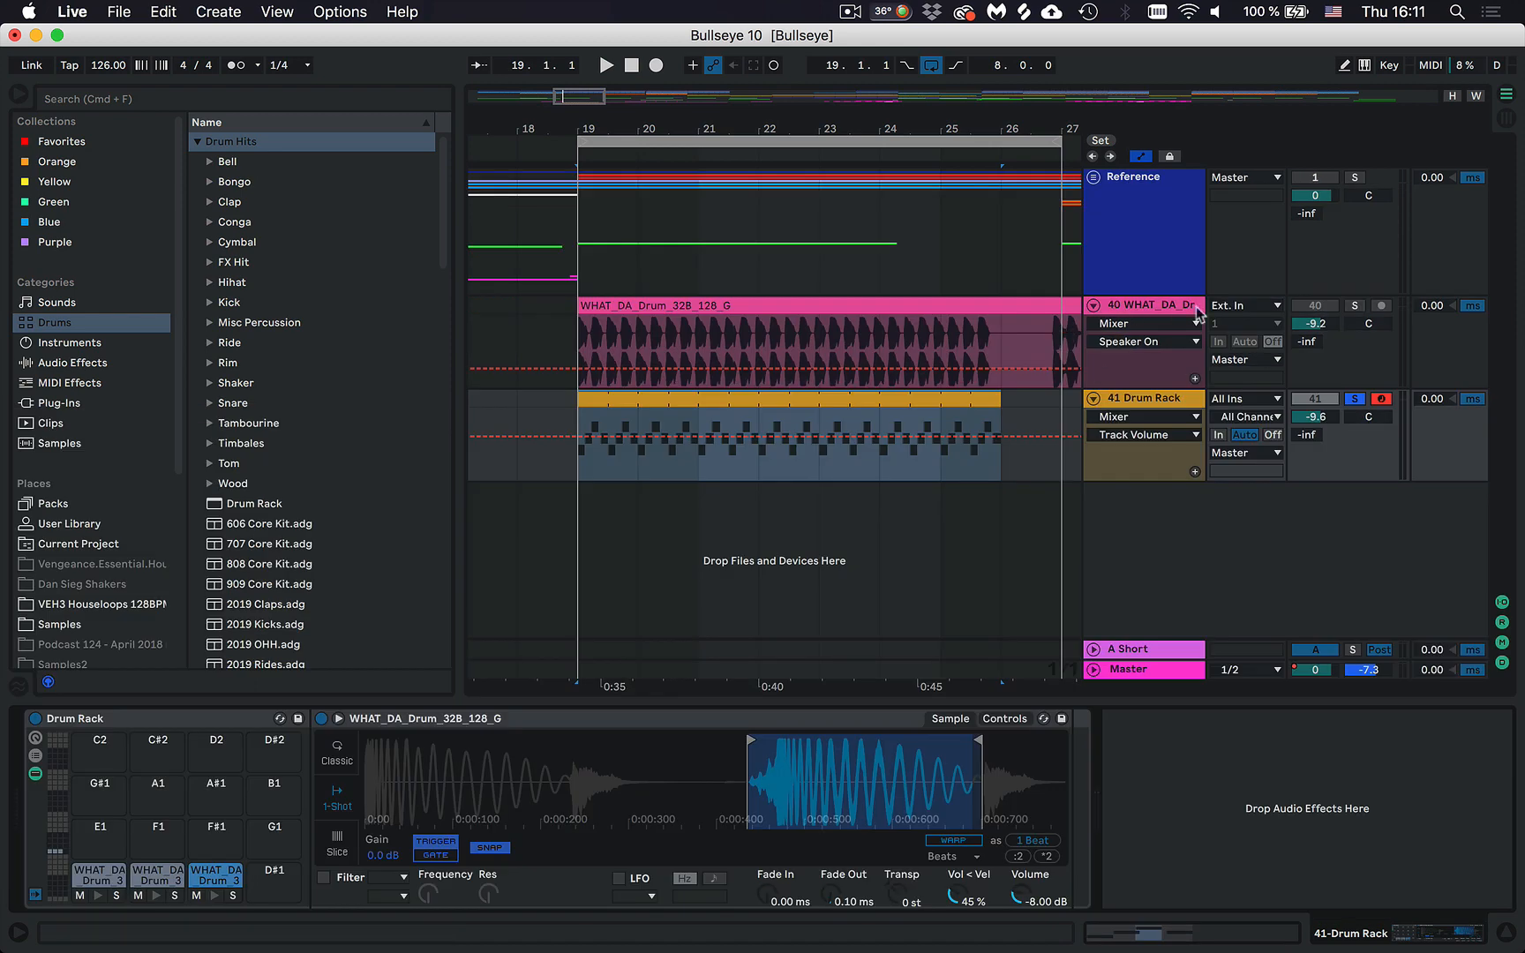
Delete the original WHAT_DA_Drum_32B_128_G audio track.
left_click(1153, 303)
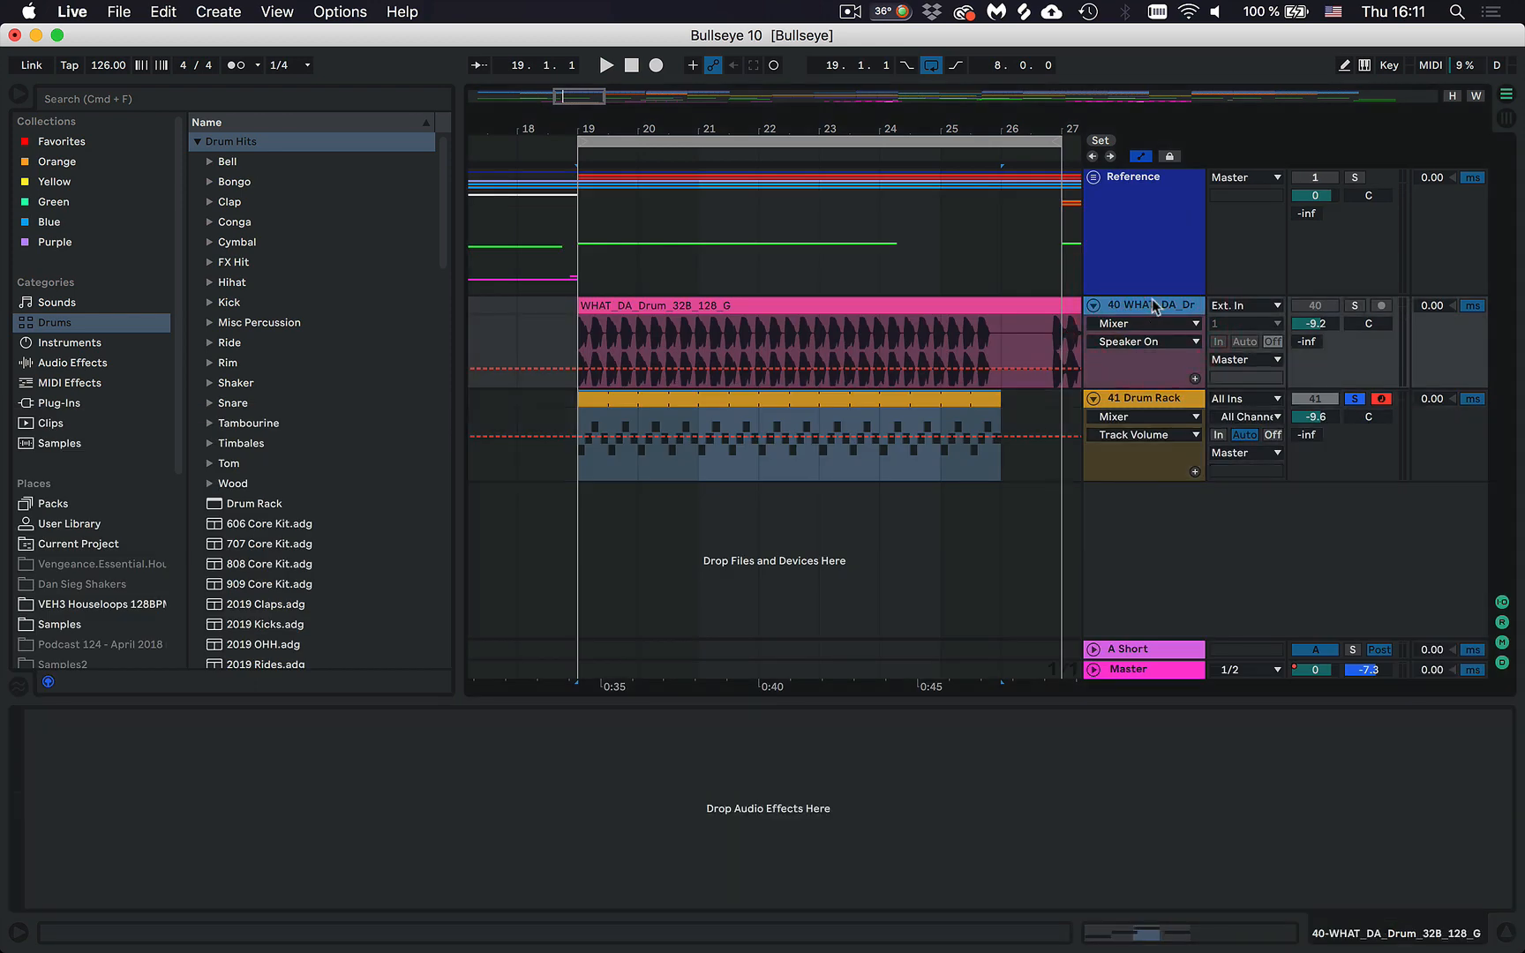
key("Down")
key("Up")
key("Delete")
Extend the Drum Rack track's looping MIDI clip to 28.1.1.
left_click(1175, 307)
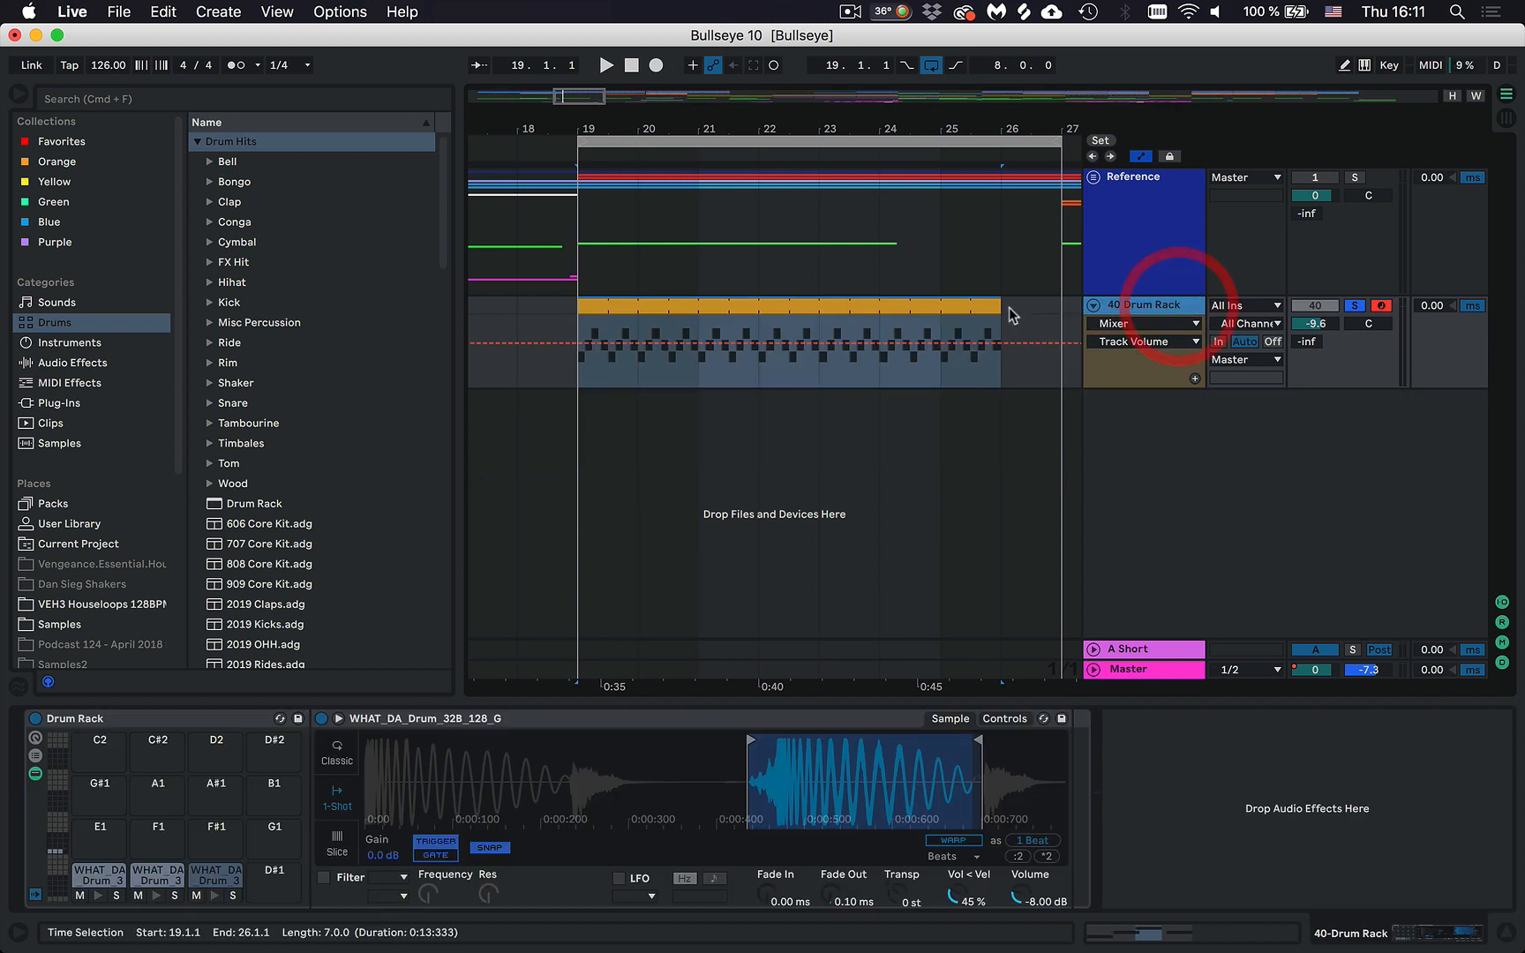
key("super+4")
key("super+4")
left_click_drag(998, 304, 1060, 296)
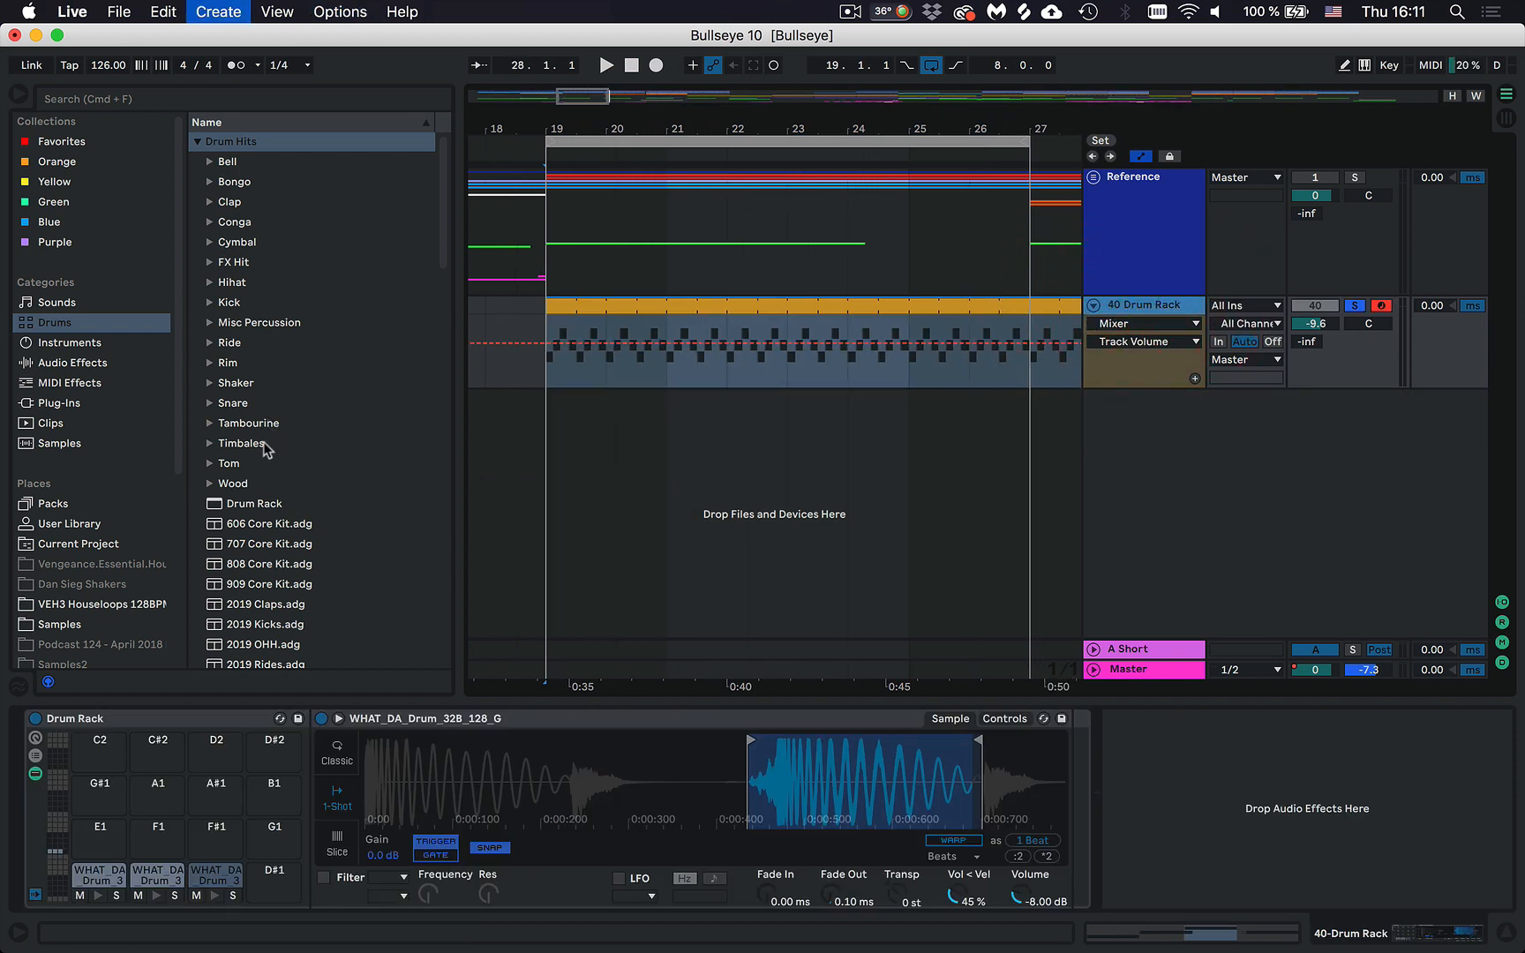
Insert a new MIDI track below the Drum Rack and create an empty one-bar clip on it starting at 19.1.1.
key("super+shift+t")
left_click(596, 436)
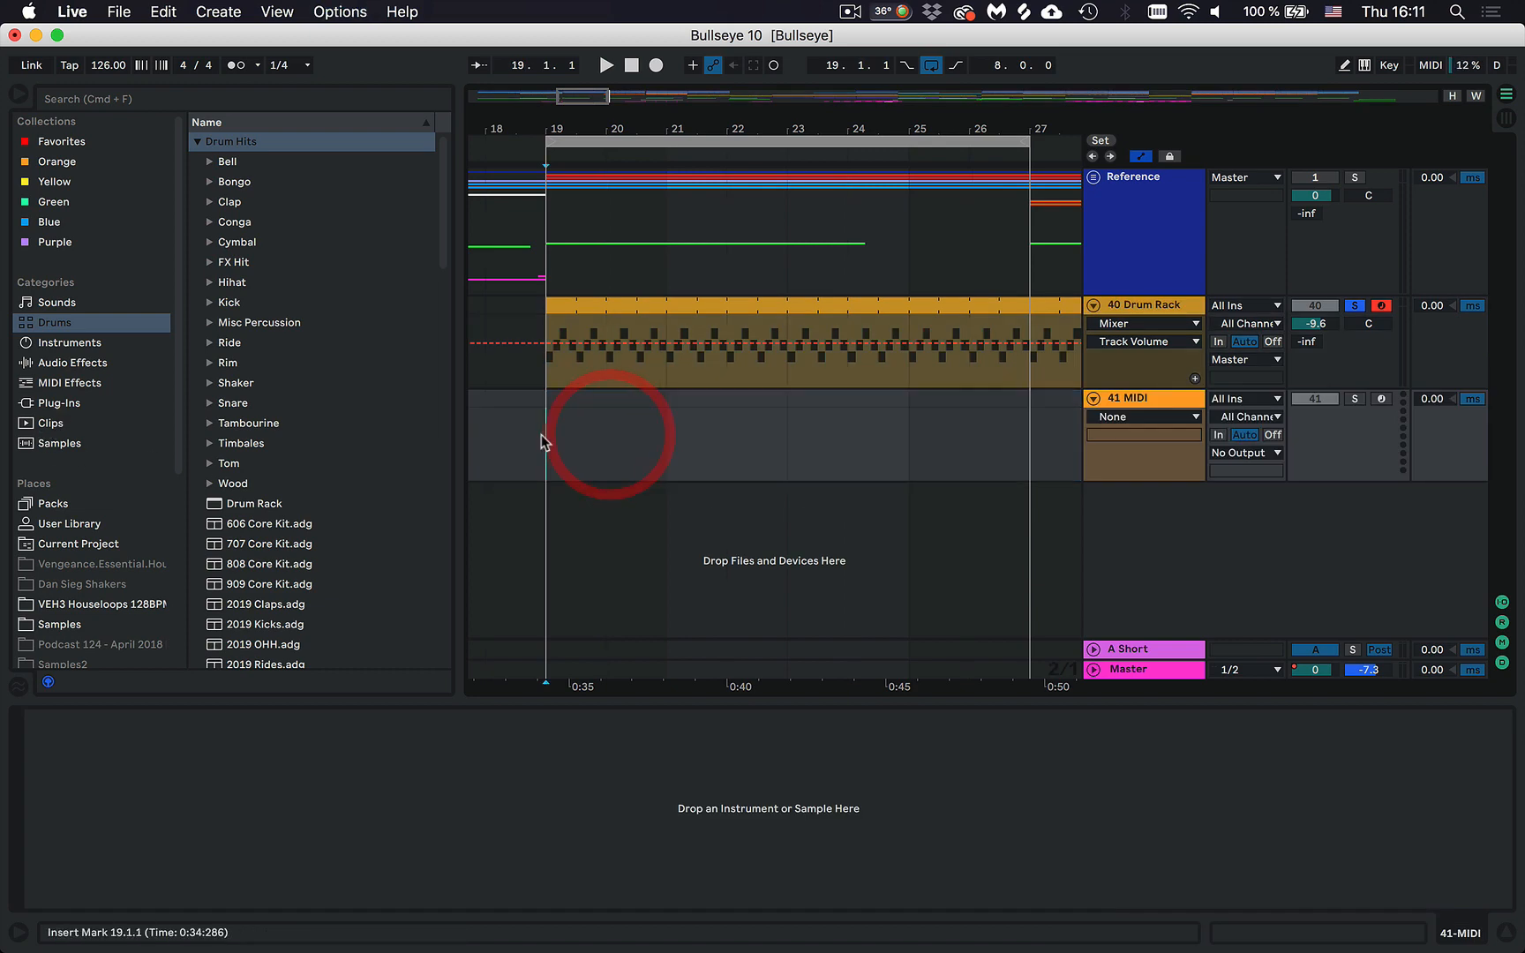
left_click_drag(552, 436, 598, 441)
key("super+shift+m")
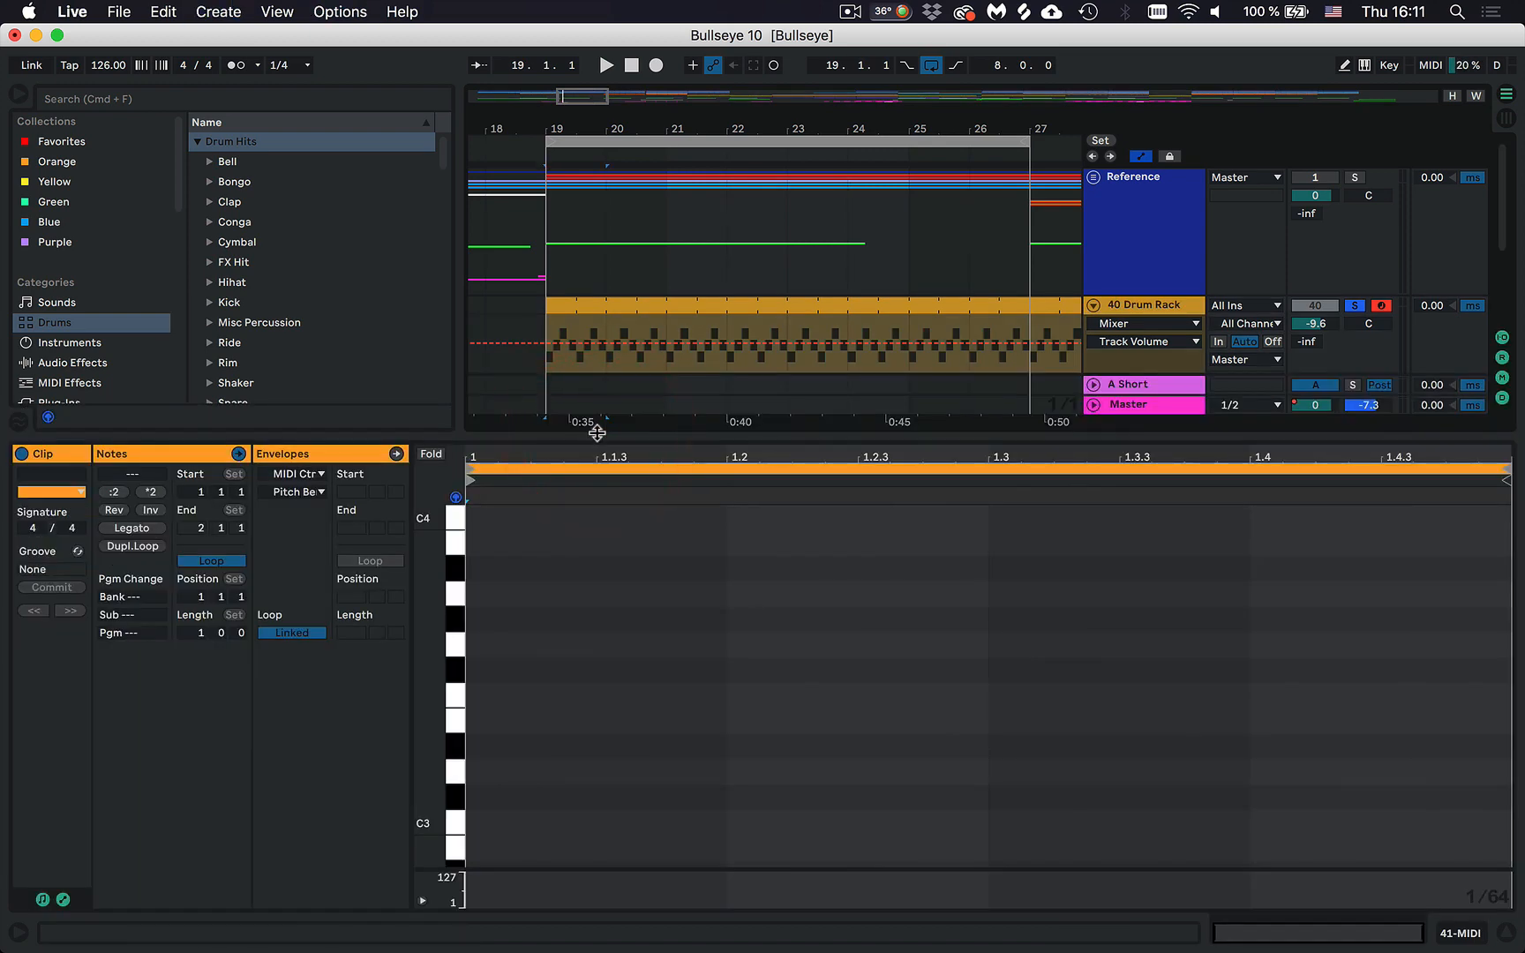
key("shift+Tab")
Load the ANA 2 plug-in onto the new MIDI track, reset it to the INIT patch and hide the browser.
left_click(75, 400)
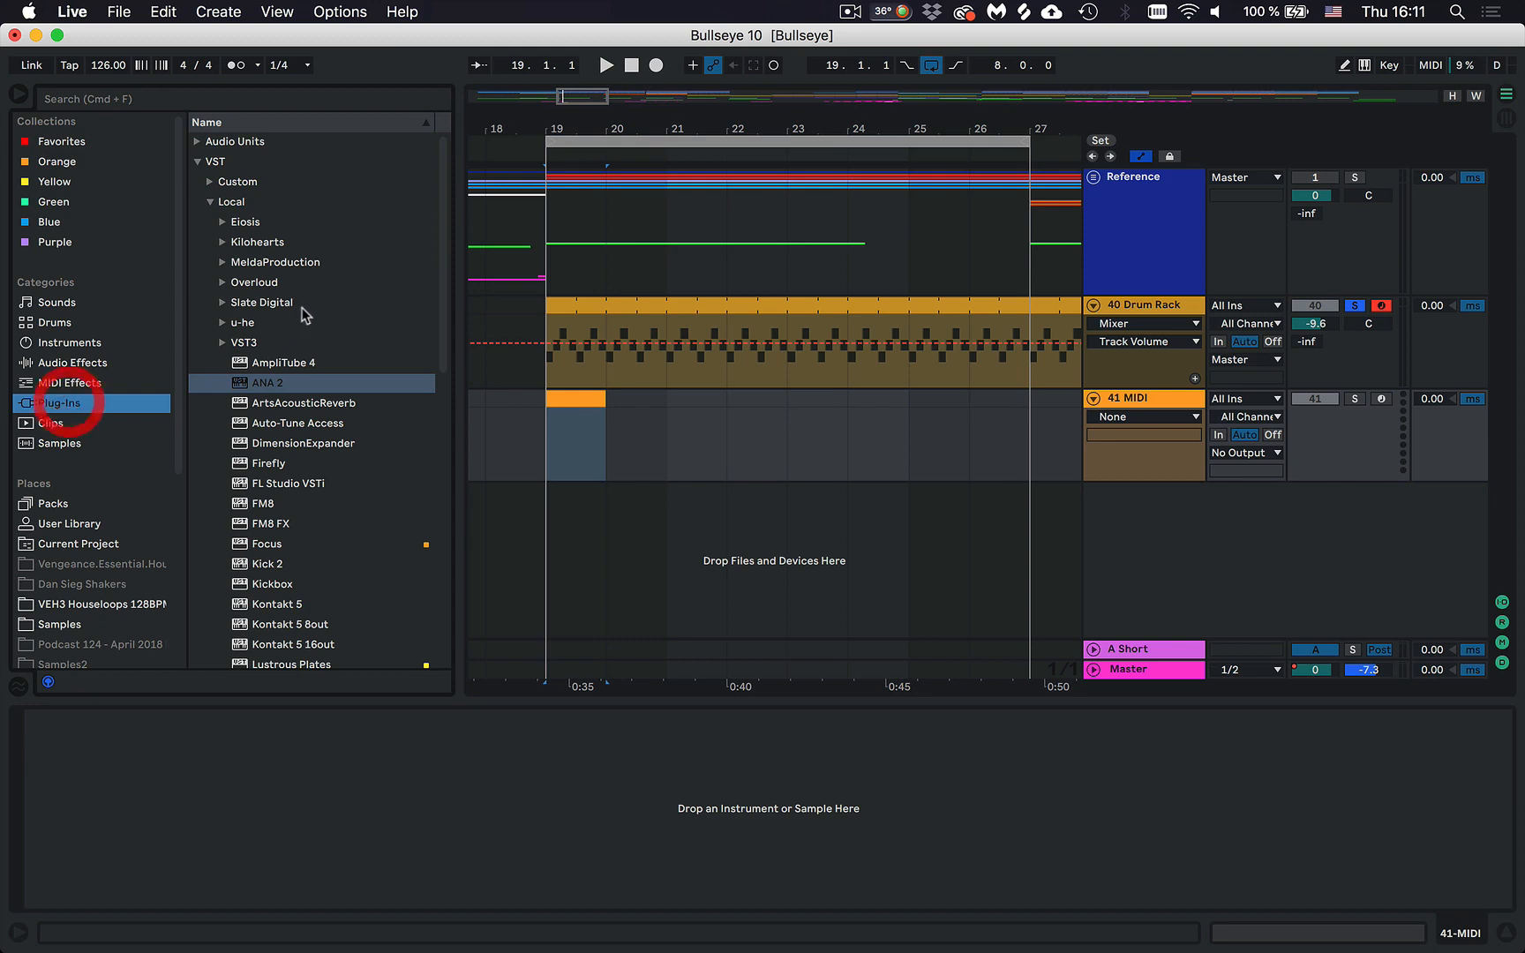
left_click(254, 383)
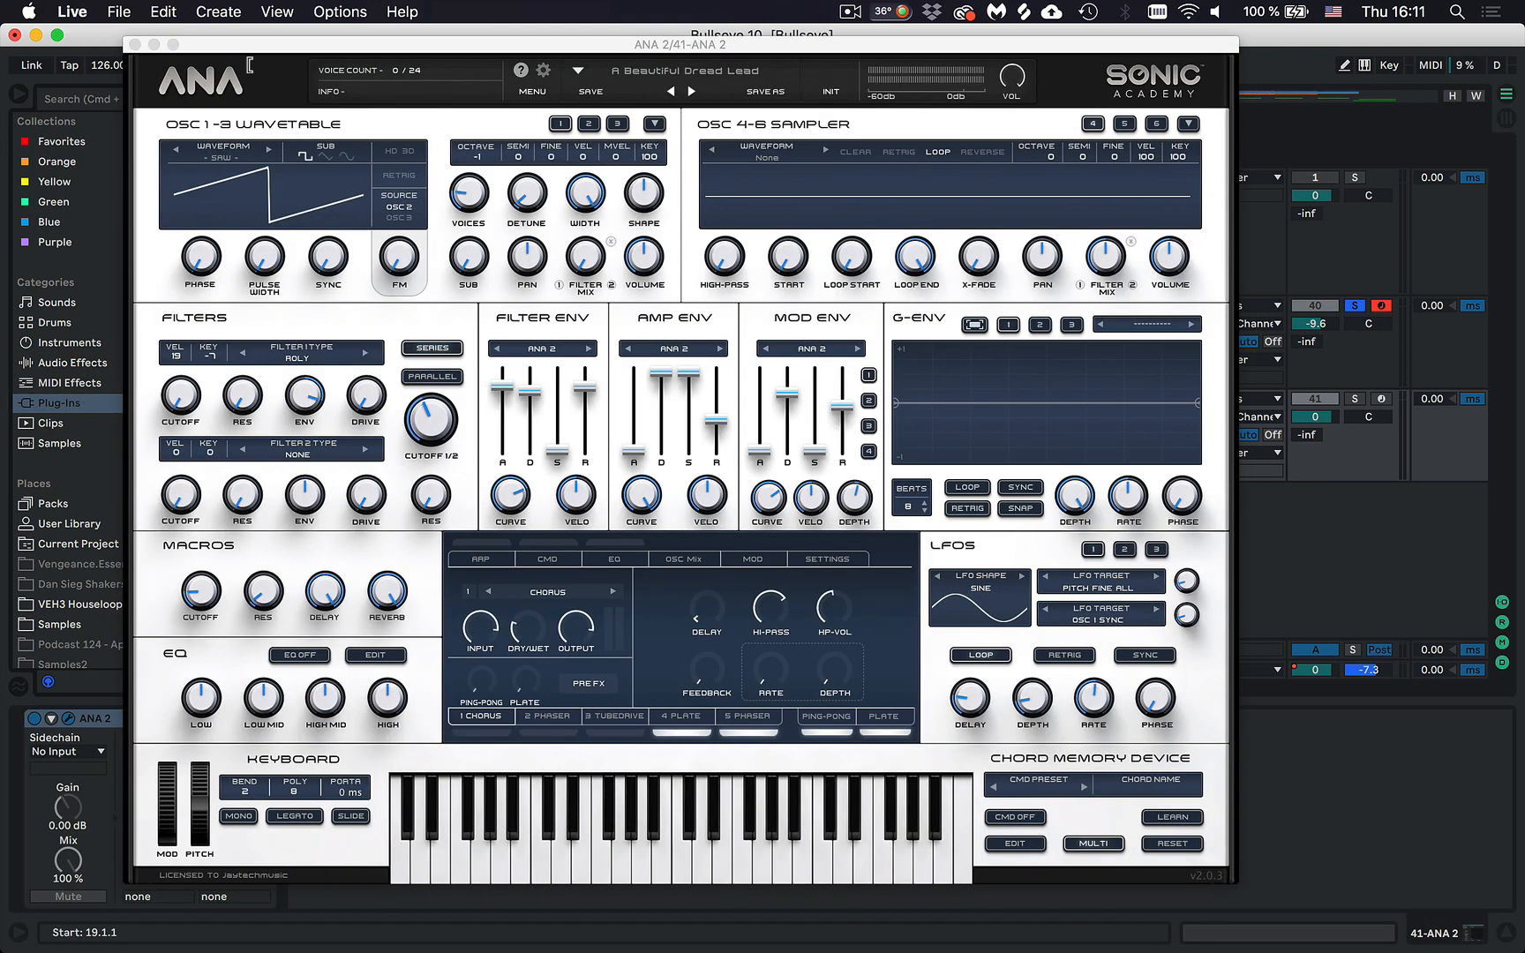
left_click_drag(199, 46, 282, 103)
left_click(17, 94)
left_click(858, 148)
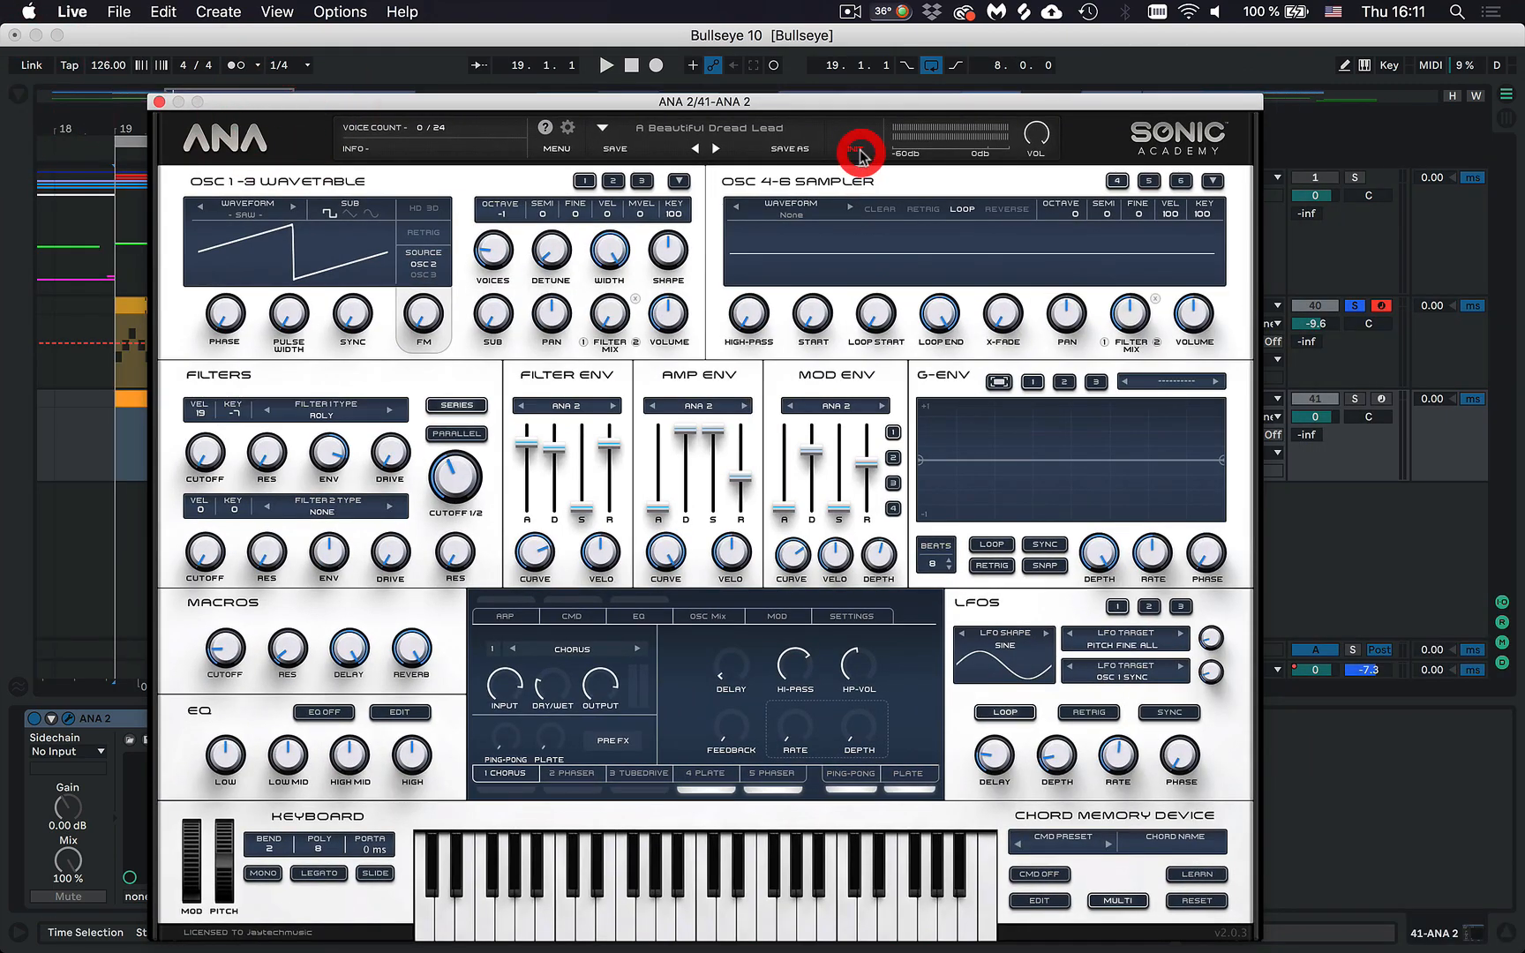
left_click_drag(602, 105, 1055, 302)
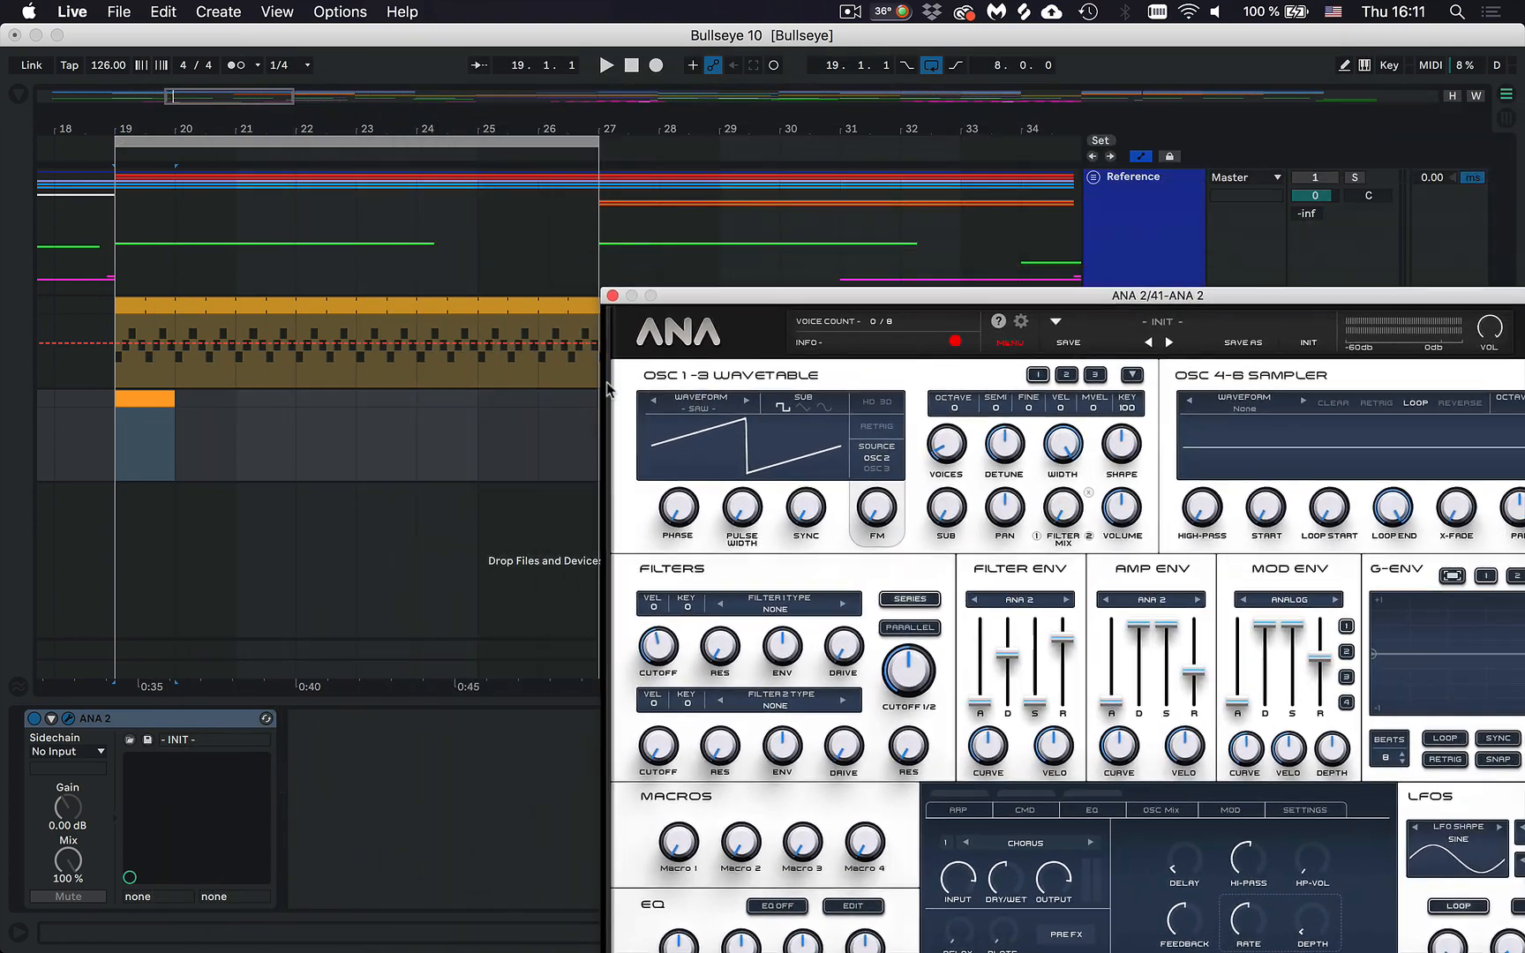
Extend the ANA 2 track's looping MIDI clip to 27.1.1.
left_click(145, 399)
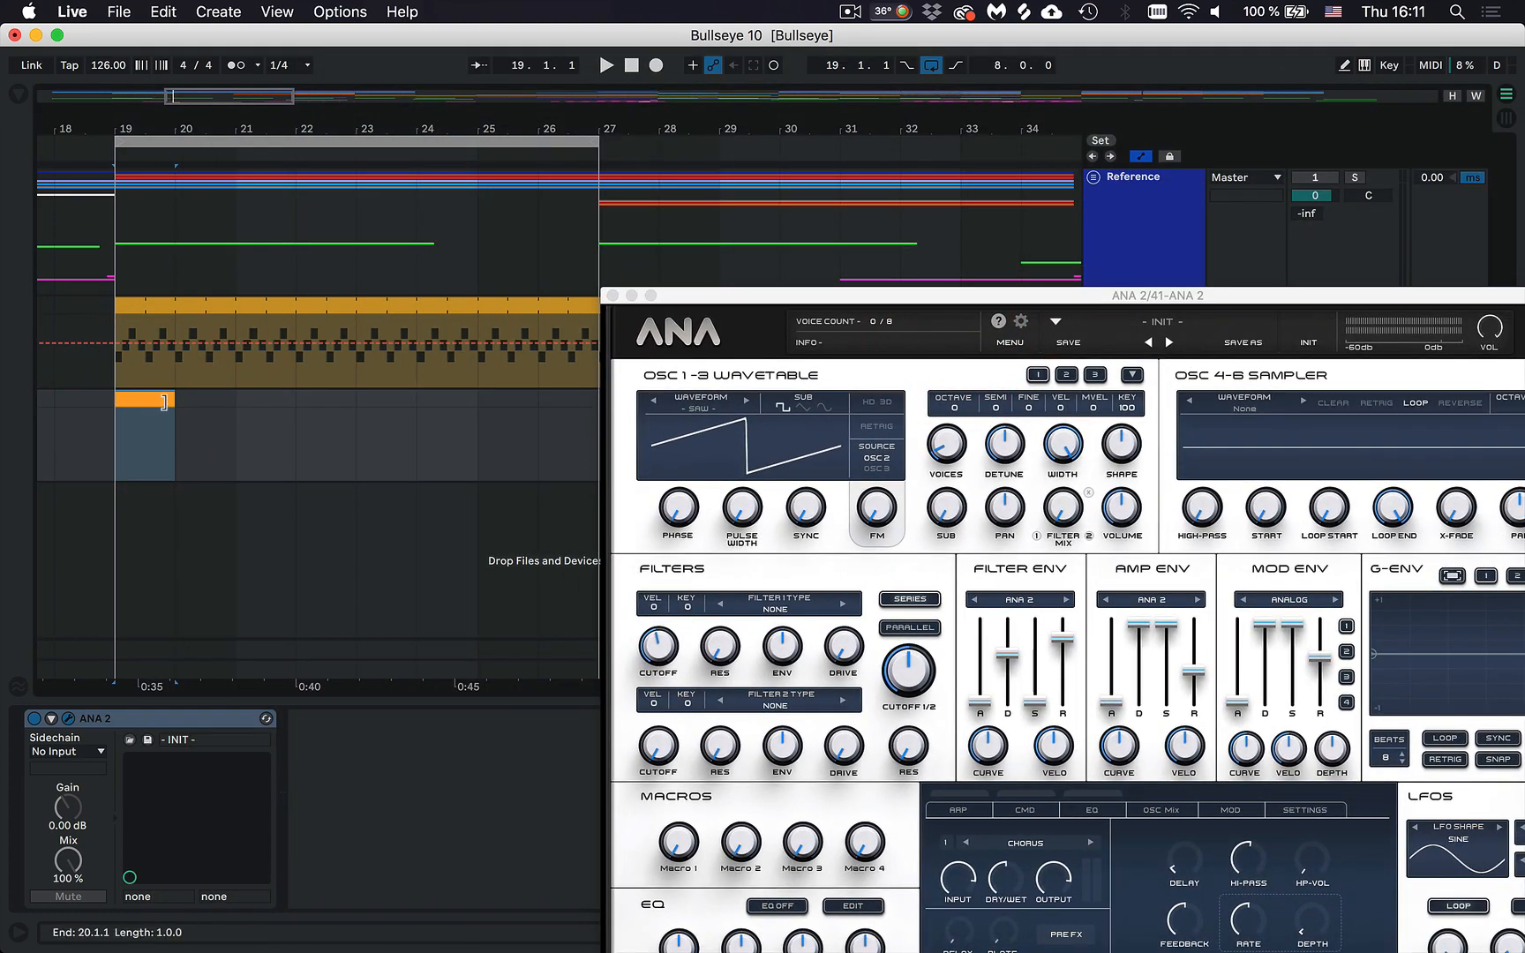
left_click_drag(174, 399, 538, 399)
left_click(600, 374)
Browse the ANA 2 presets, load Basic Bass and close the plug-in window.
left_click_drag(679, 294, 254, 95)
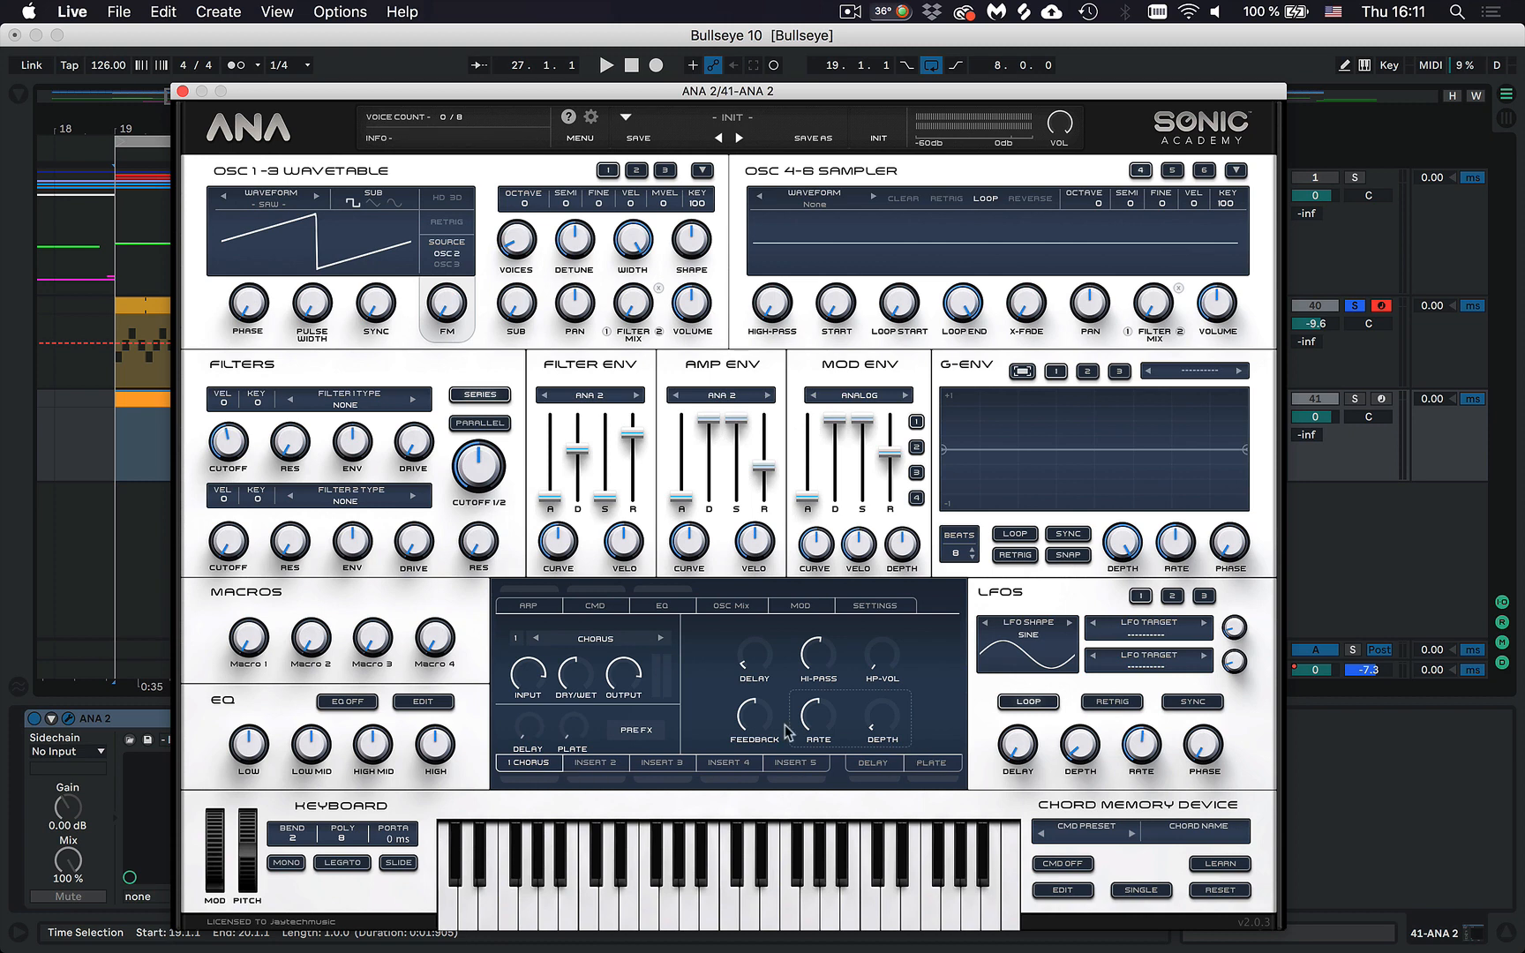
left_click(730, 123)
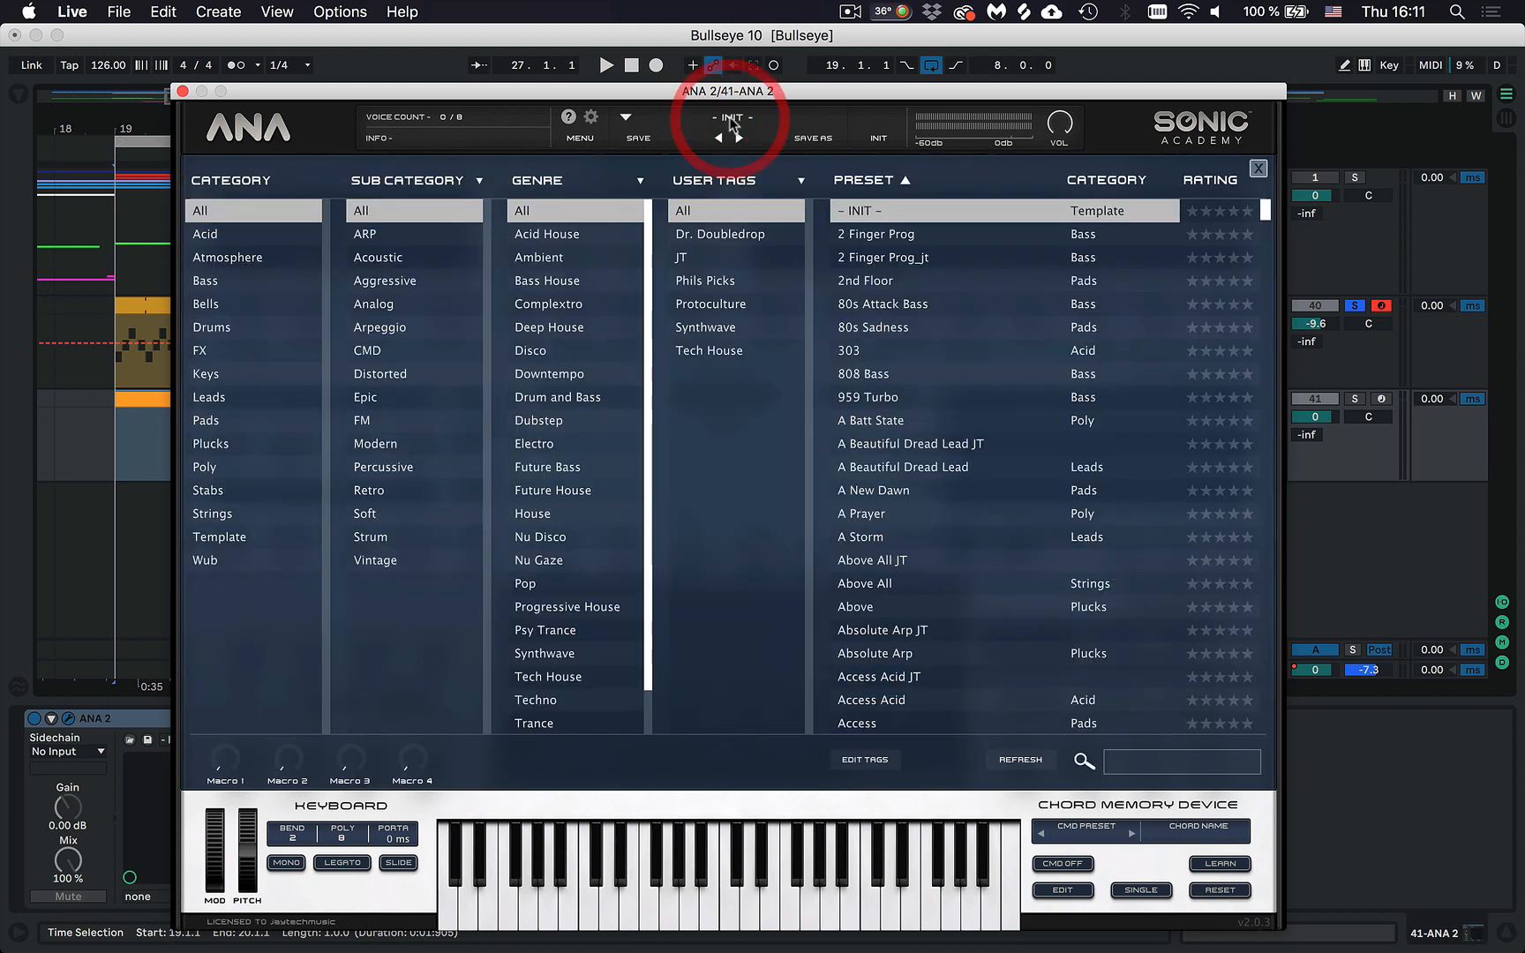
scroll(934, 439, "down", 10)
scroll(936, 438, "down", 15)
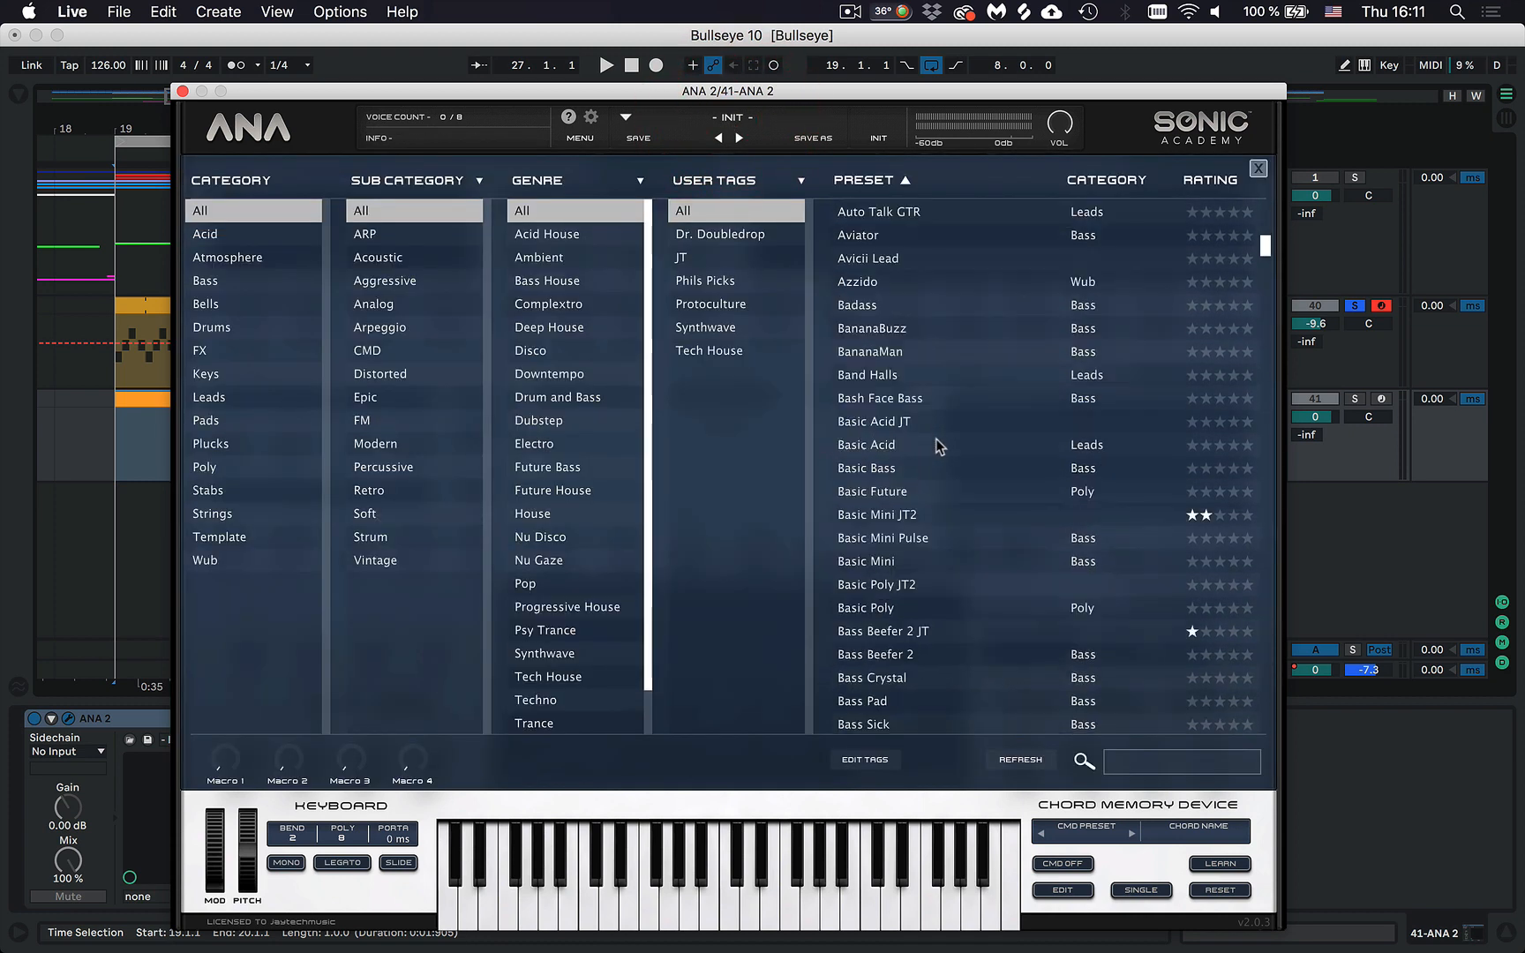
scroll(893, 329, "up", 1)
scroll(894, 329, "up", 3)
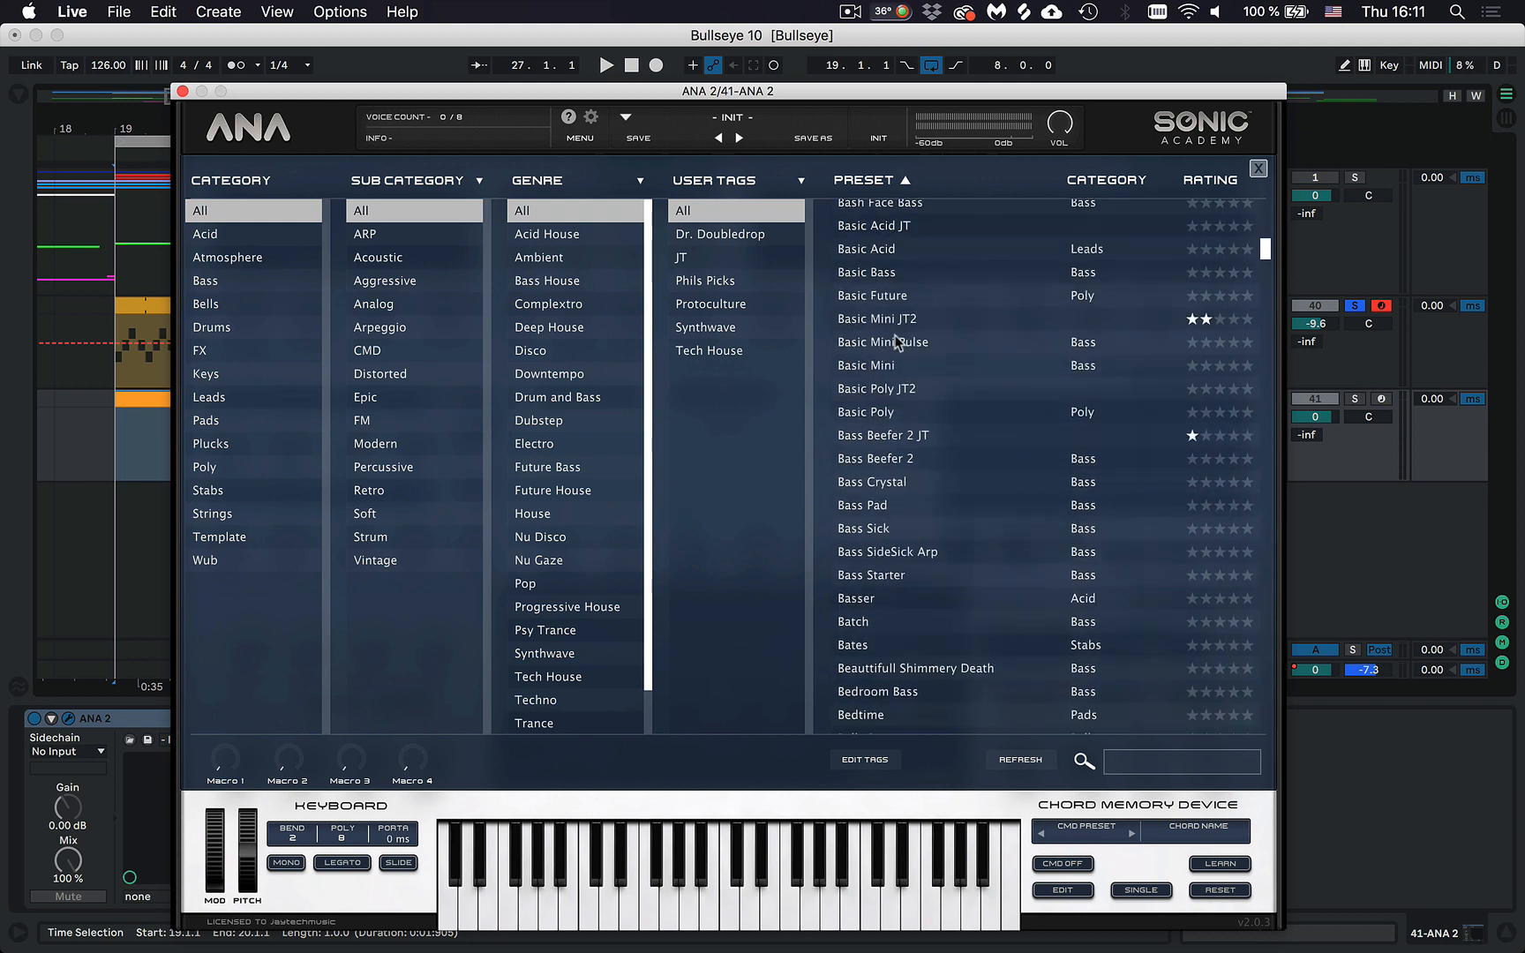
double_click(887, 272)
left_click(182, 92)
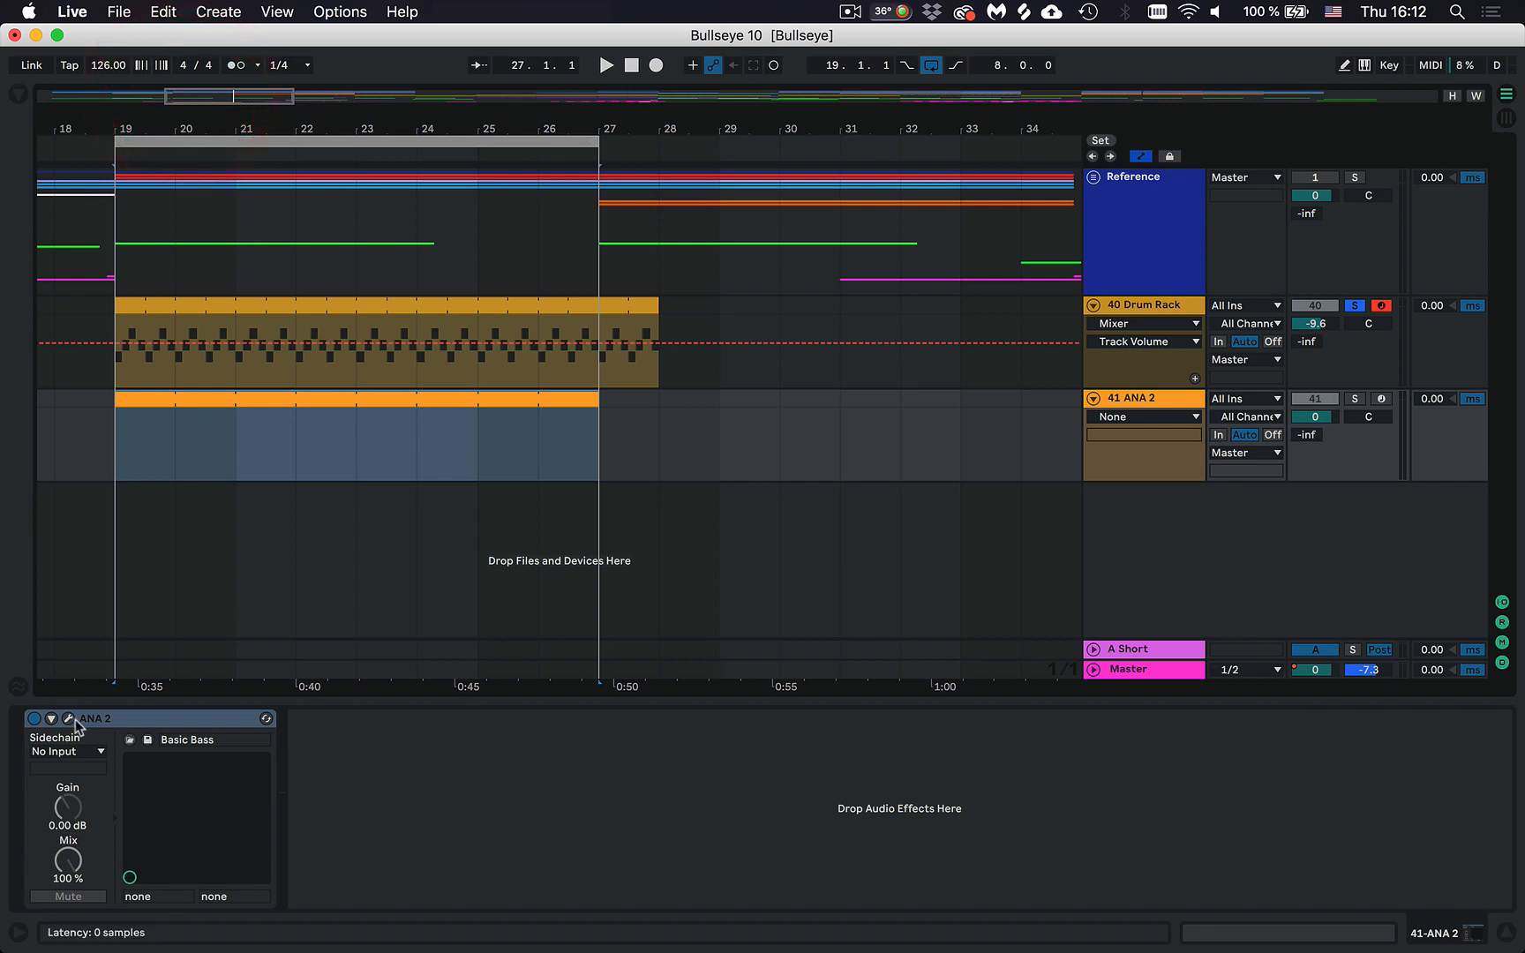
Reset ANA 2 to its INIT patch, close its window and set the track's volume to -12.8 dB.
left_click(70, 719)
left_click(70, 719)
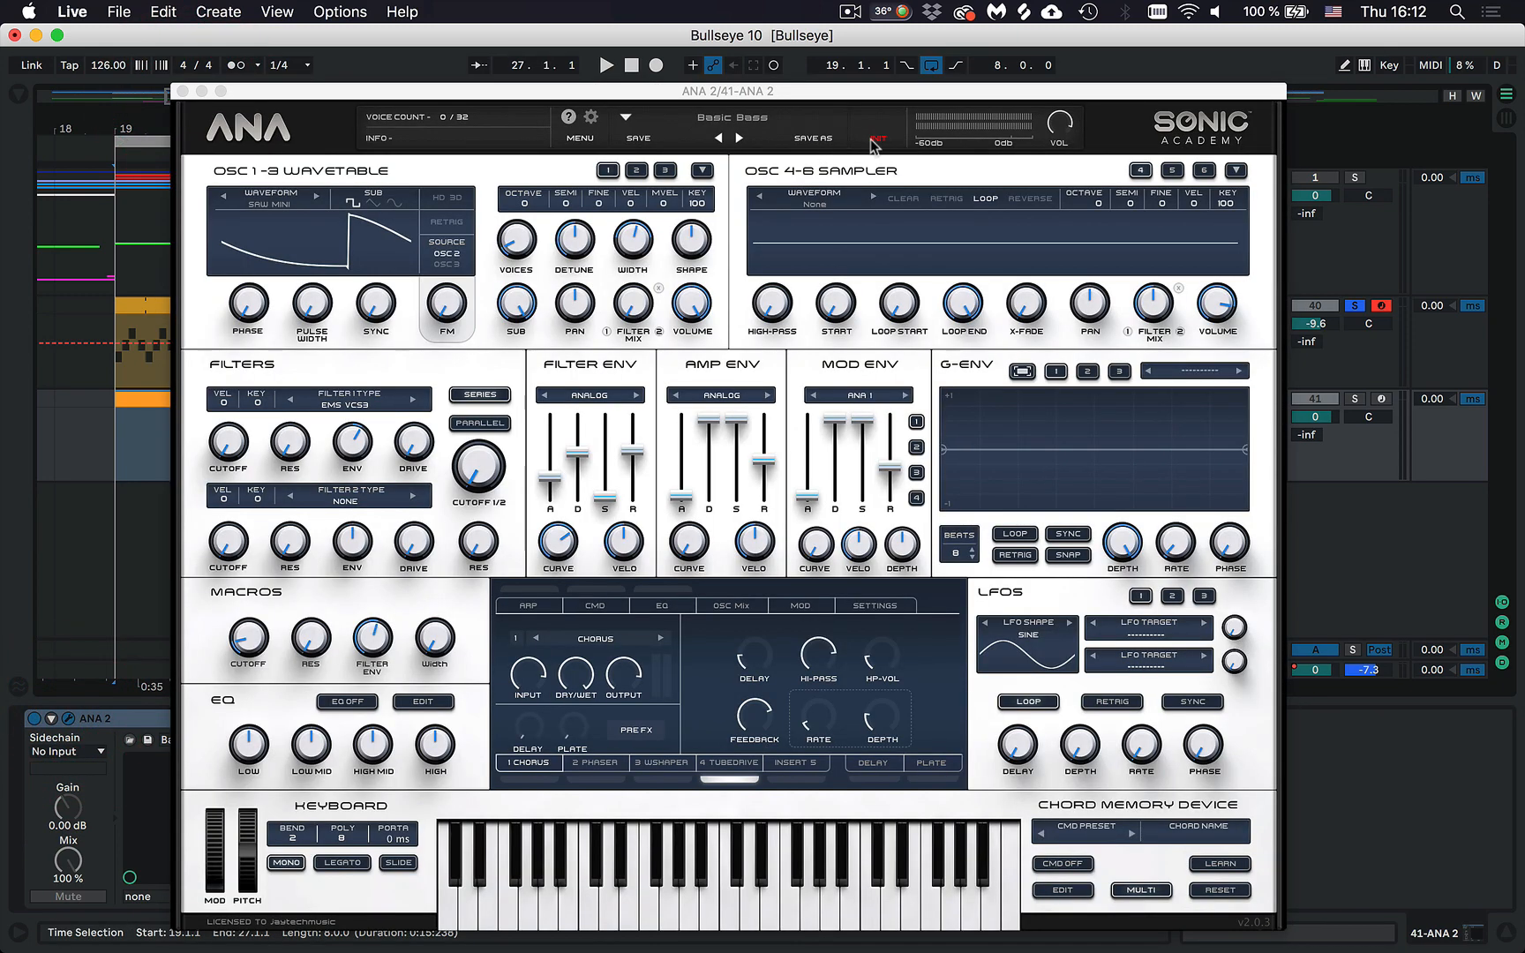
left_click(875, 139)
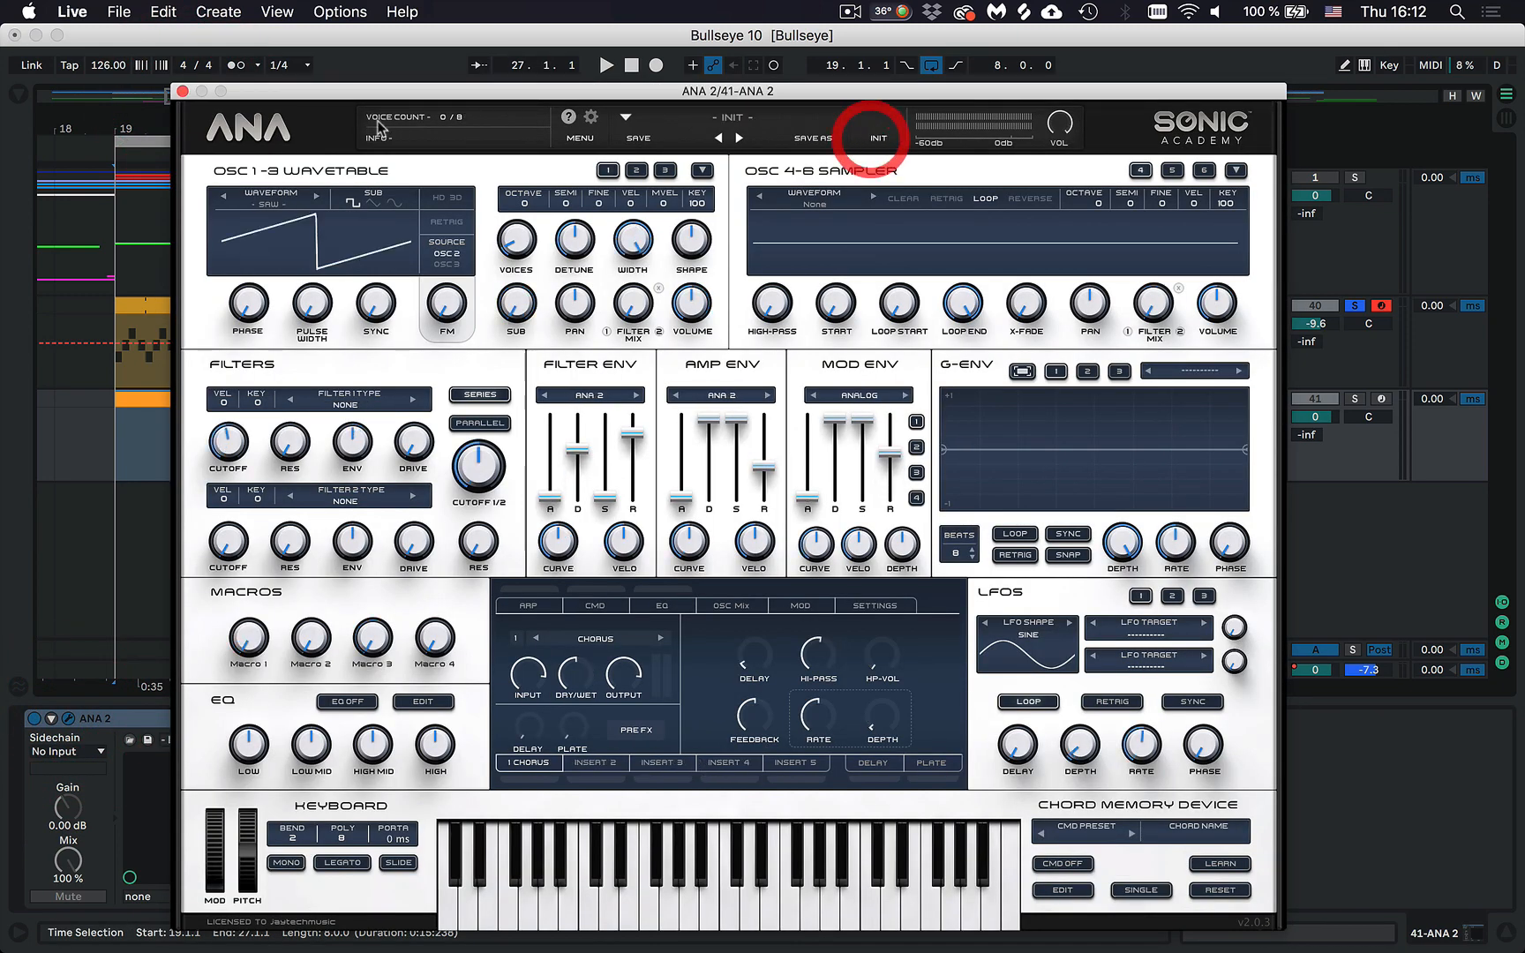
left_click(182, 91)
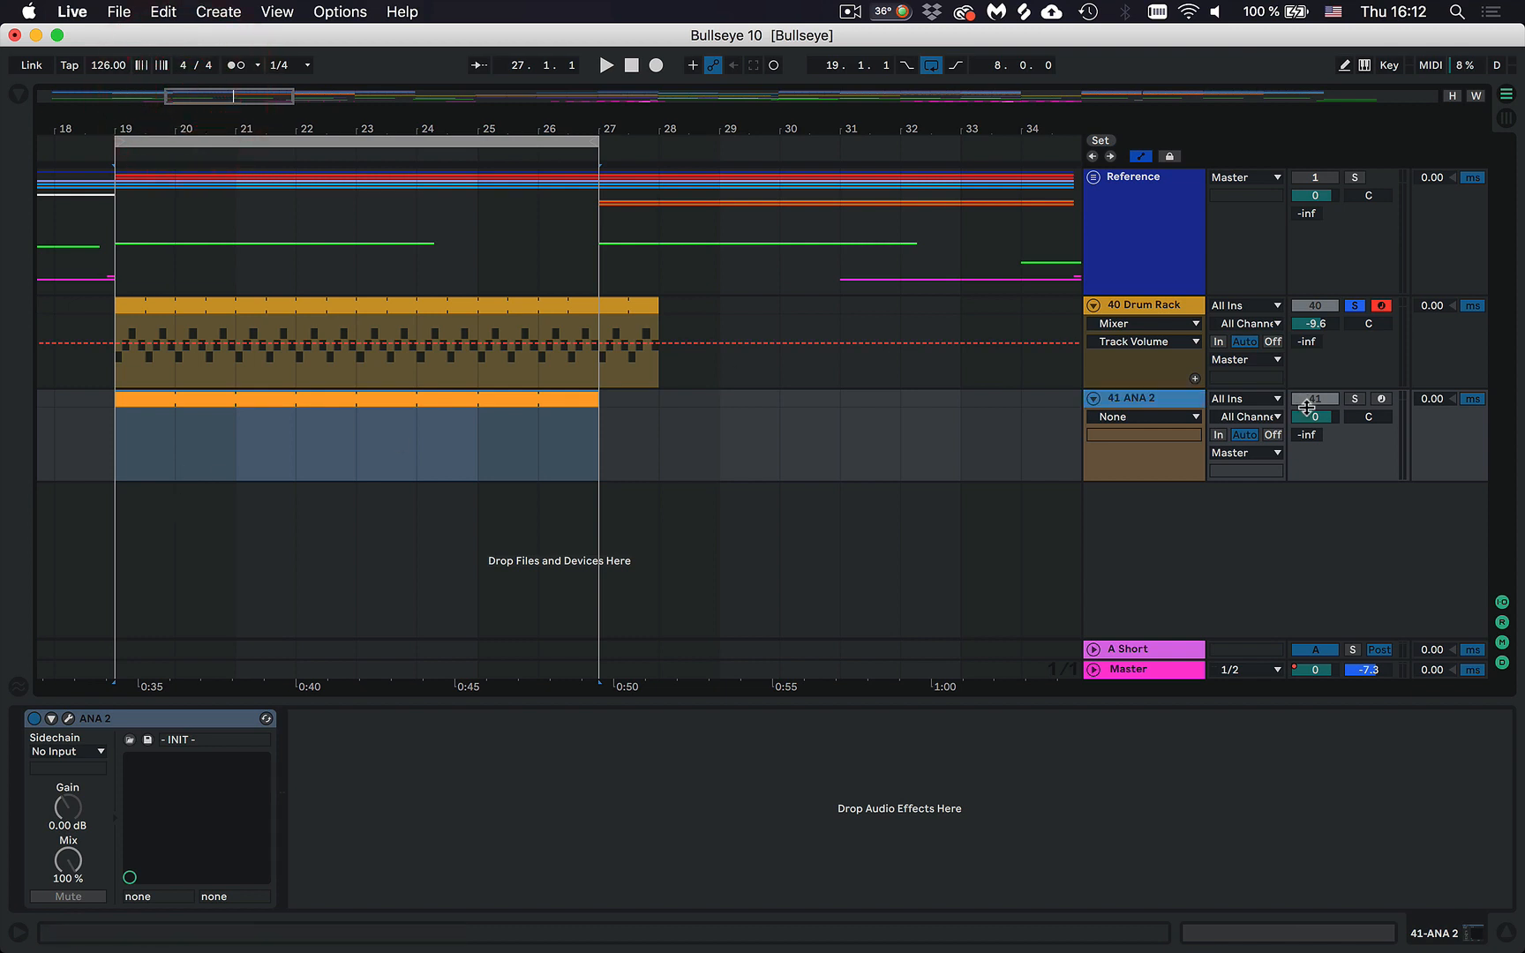
left_click_drag(1313, 417, 1313, 450)
Draw three consecutive 1/16 G#0 notes at 1.1.2, 1.1.3 and 1.1.4 in the ANA 2 clip and solo its track.
double_click(153, 402)
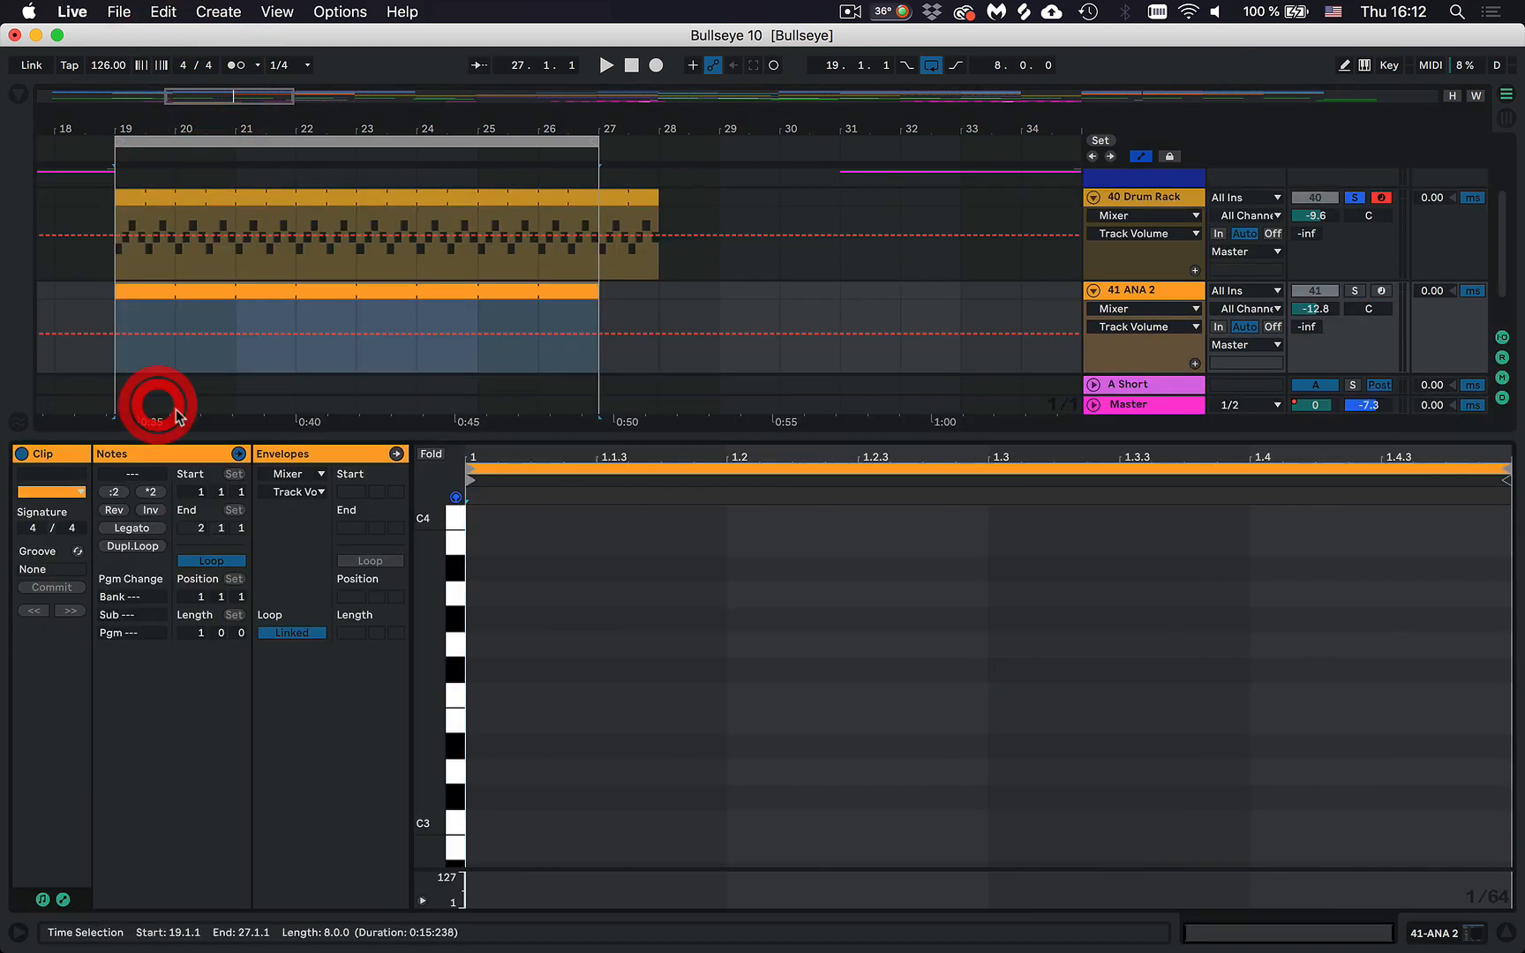
left_click(583, 687)
key("b")
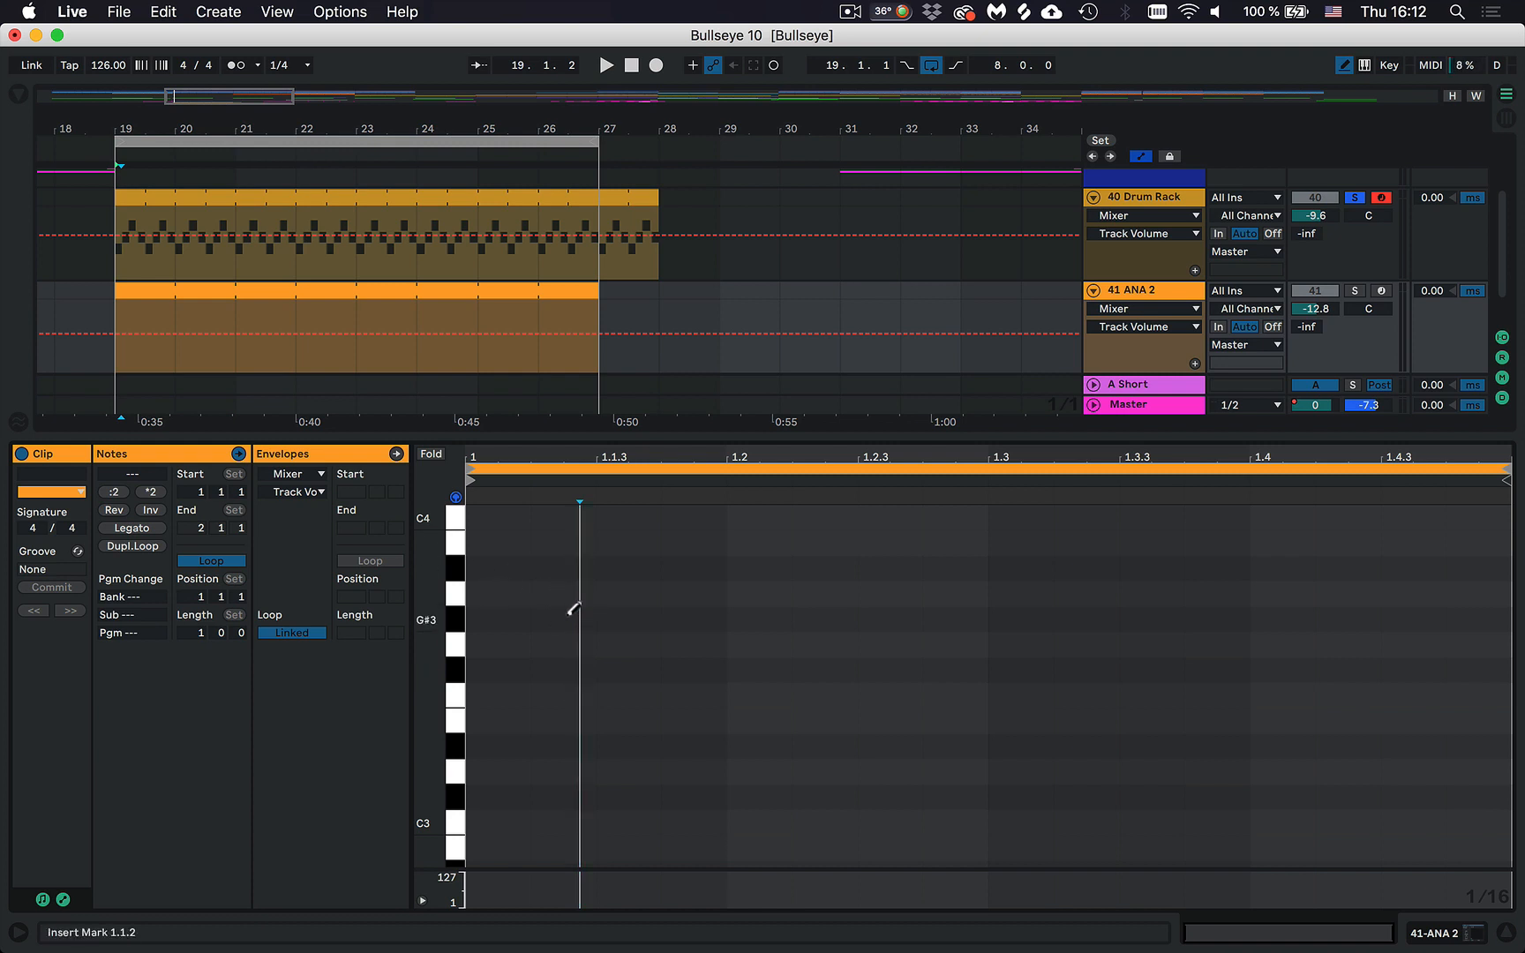
scroll(575, 609, "down", 10)
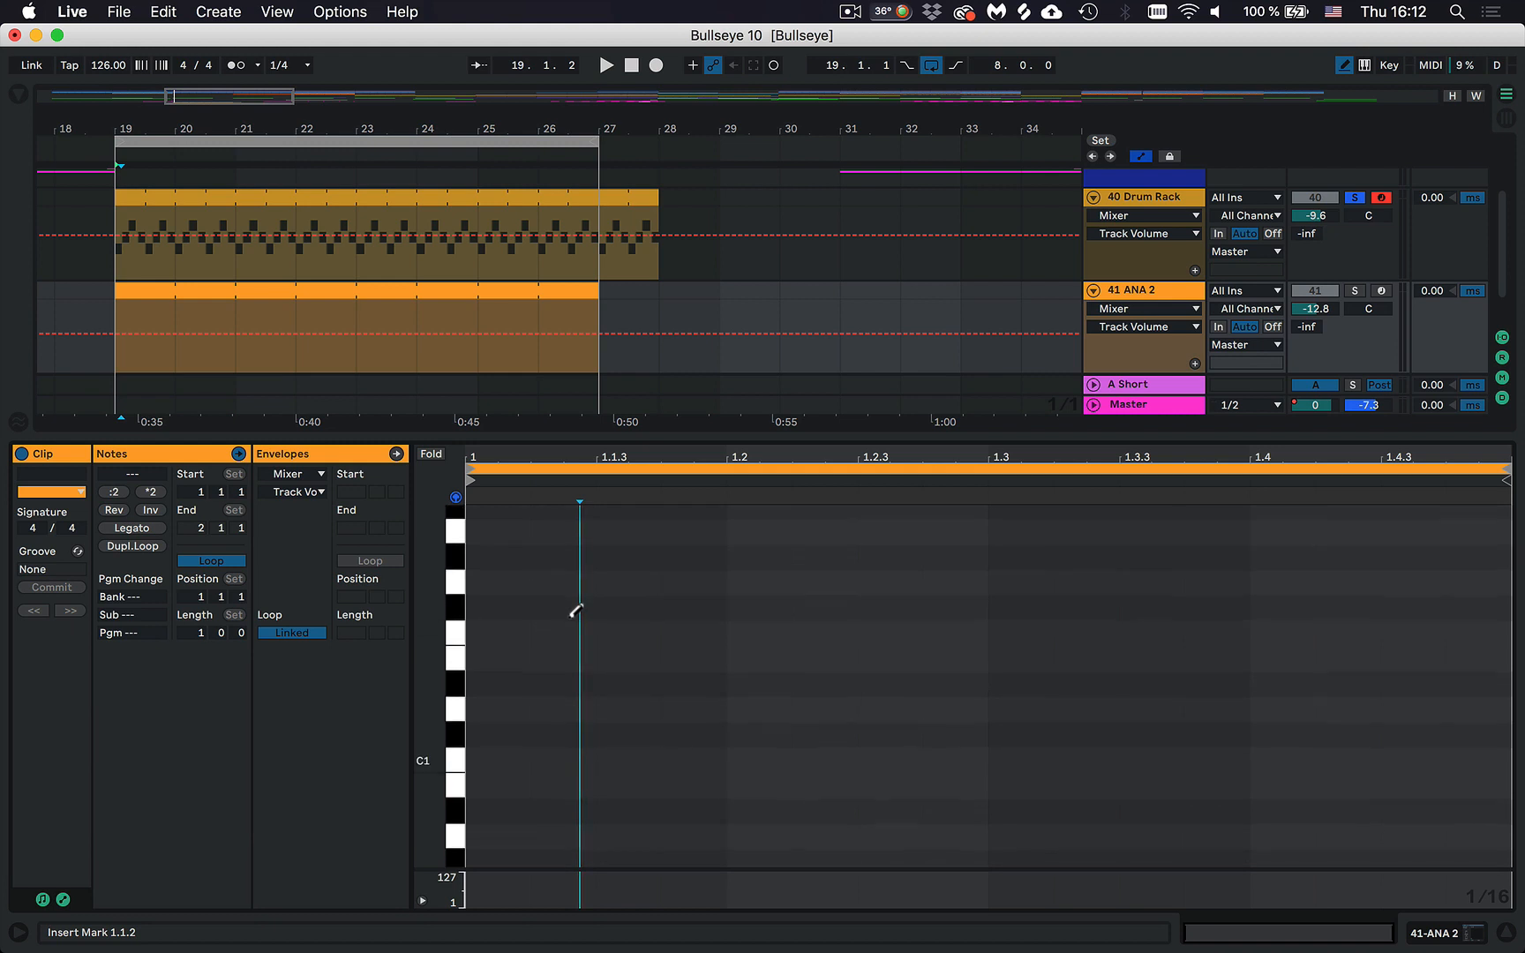
scroll(575, 611, "down", 5)
left_click(569, 579)
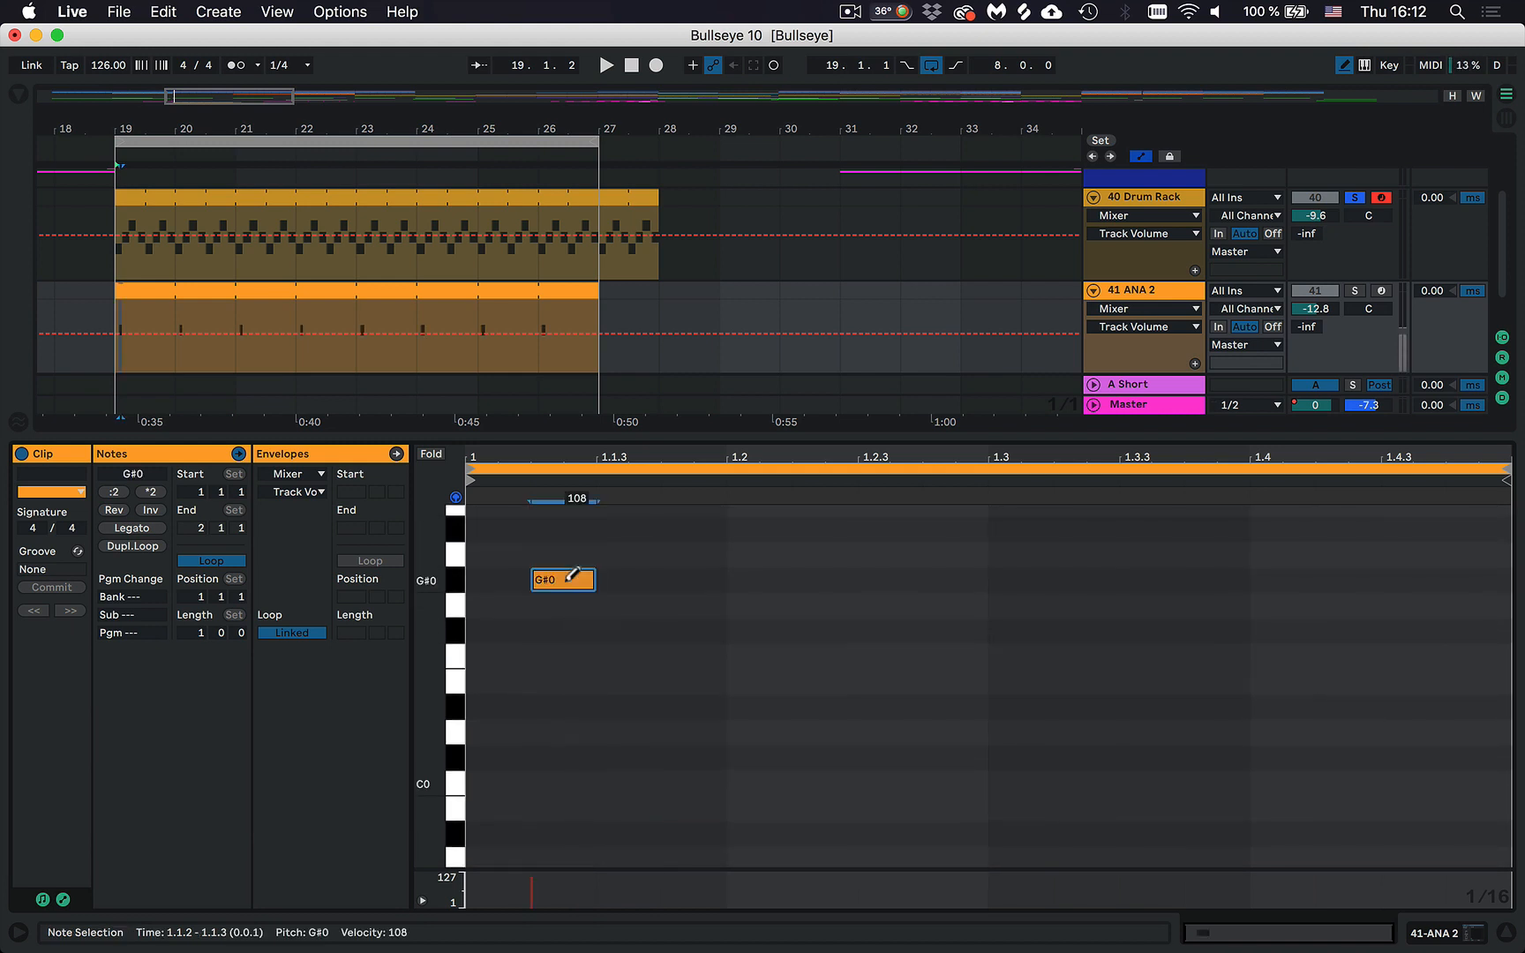
left_click_drag(569, 579, 625, 579)
left_click(1356, 291)
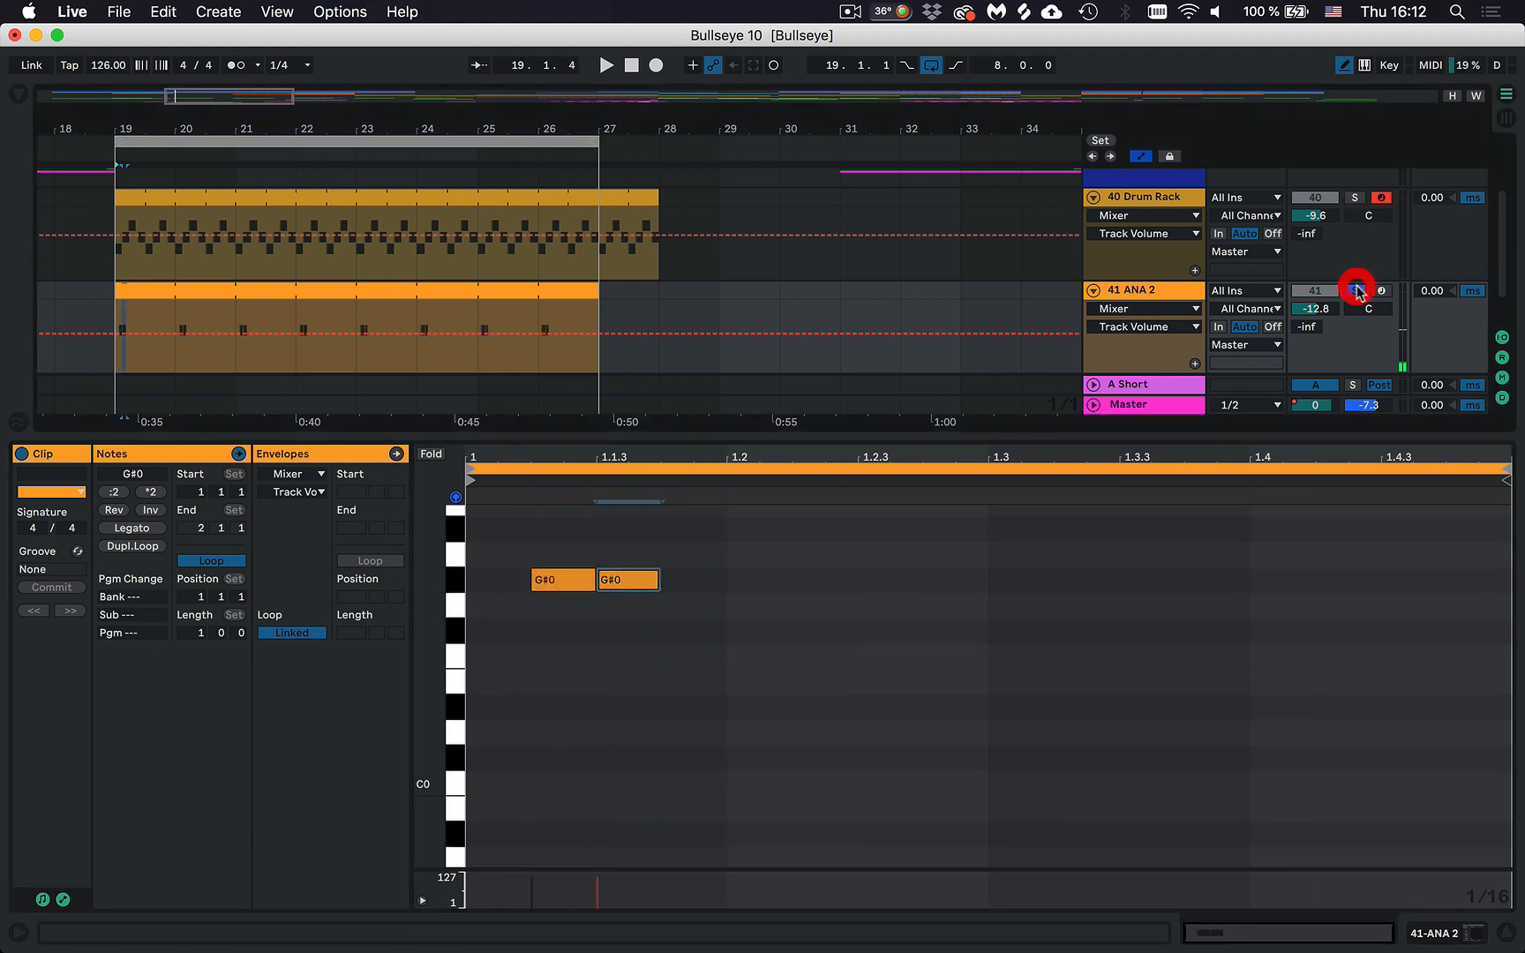
left_click(697, 580)
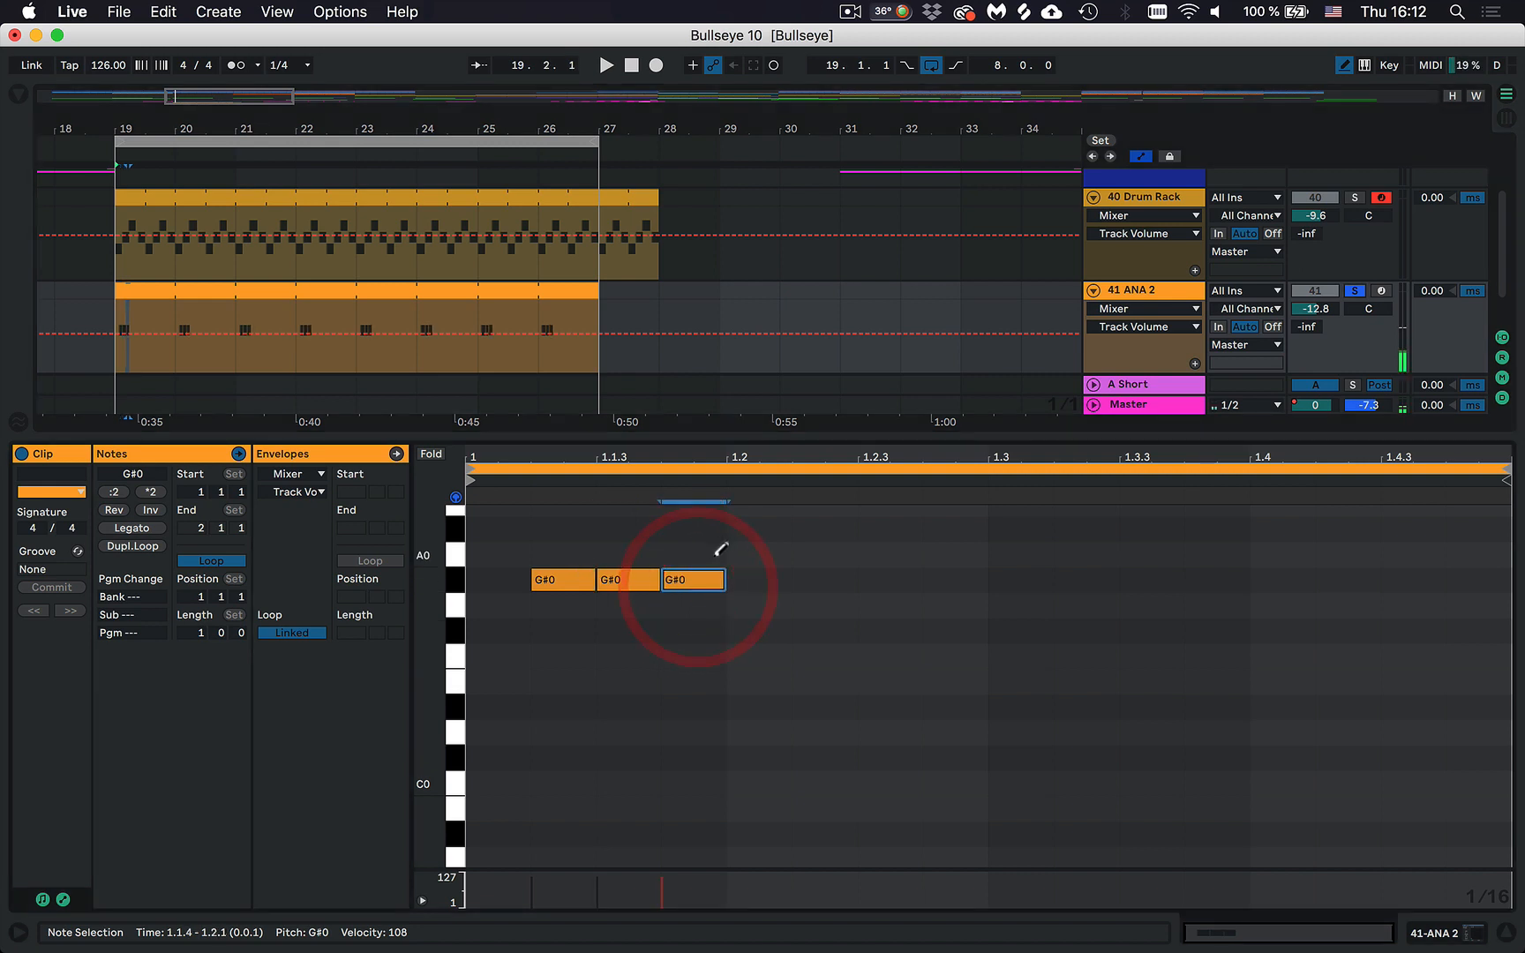
key("b")
Shorten the ANA 2 clip's loop to one beat, ending at 1.2.1.
left_click(712, 468)
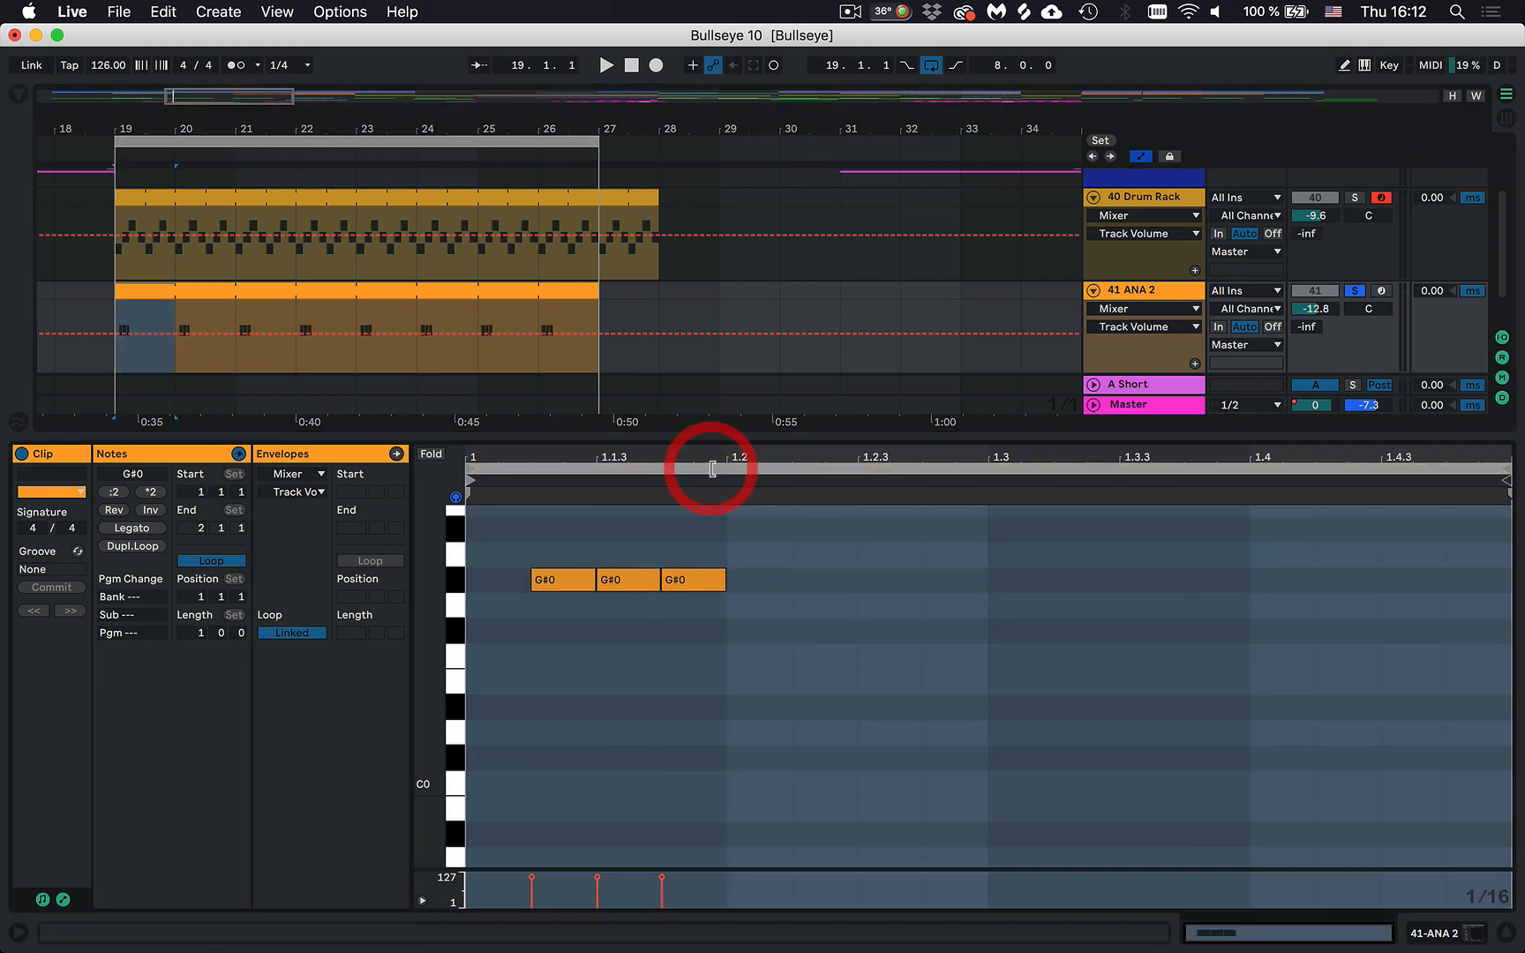
key("super+Down")
key("super+Down")
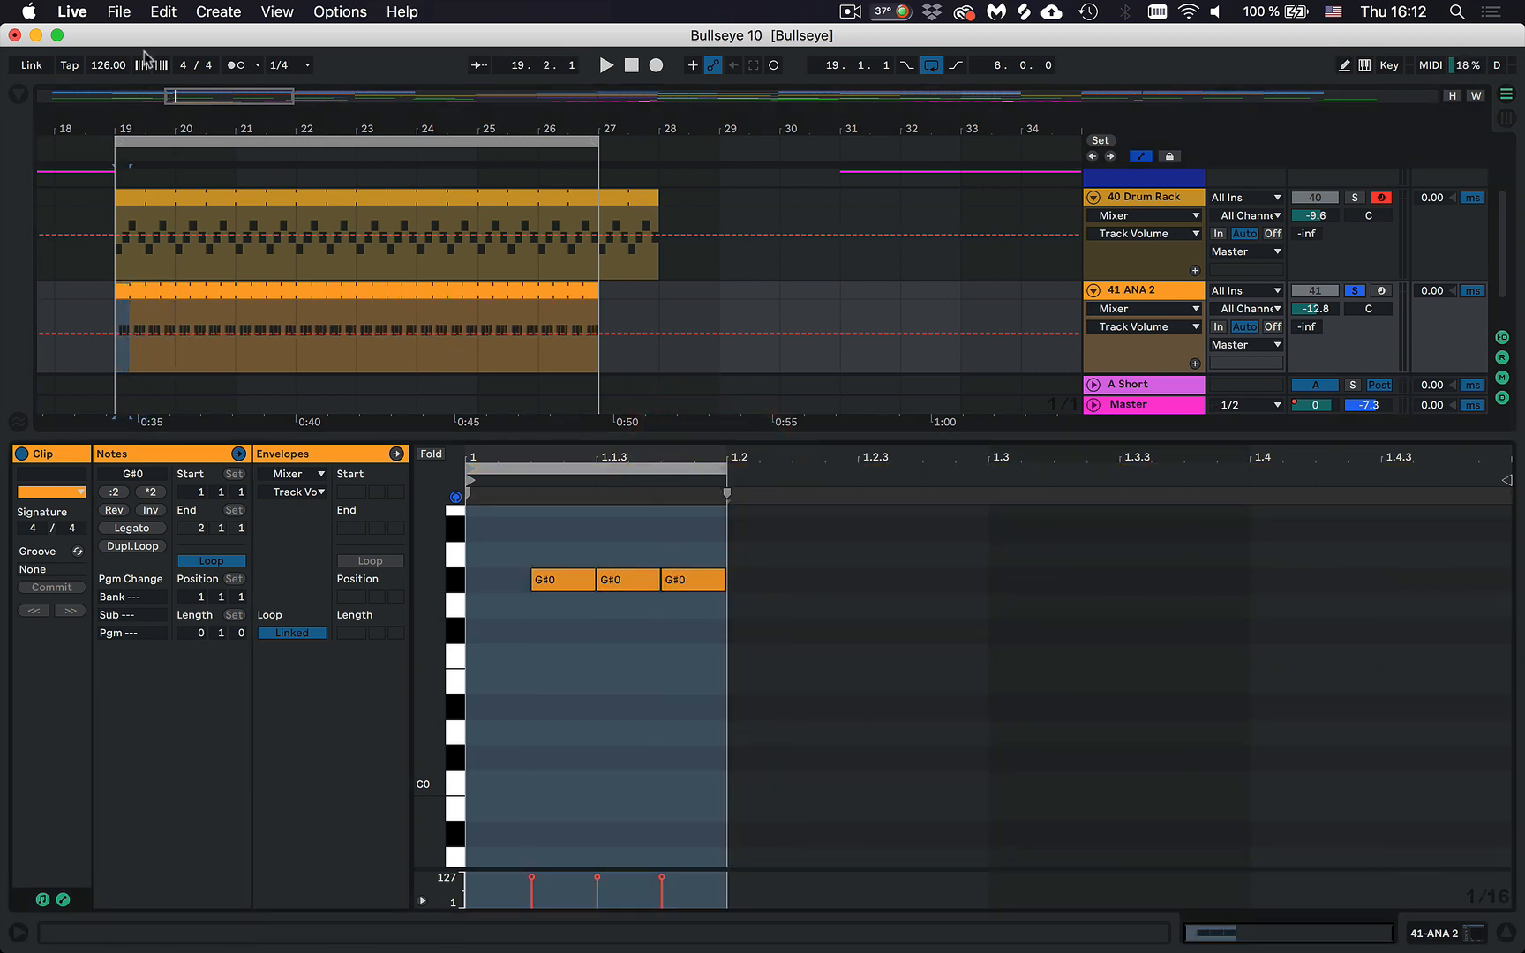
Turn on the metronome and play the repeating G#0 bass pattern briefly before stopping playback.
left_click(236, 66)
key("space")
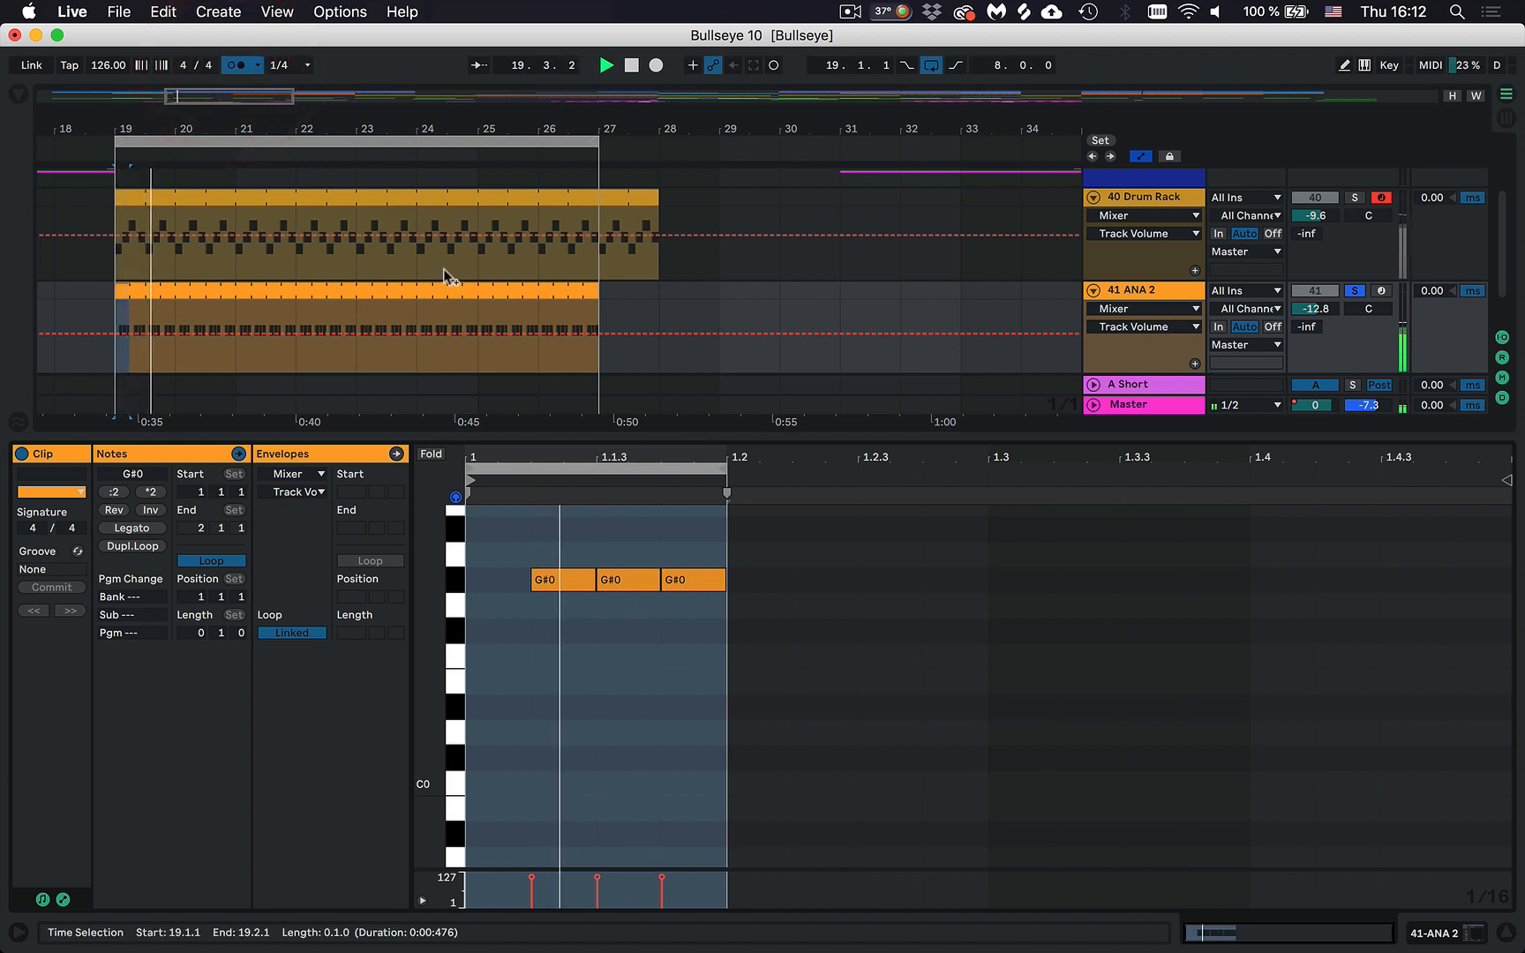
left_click(629, 643)
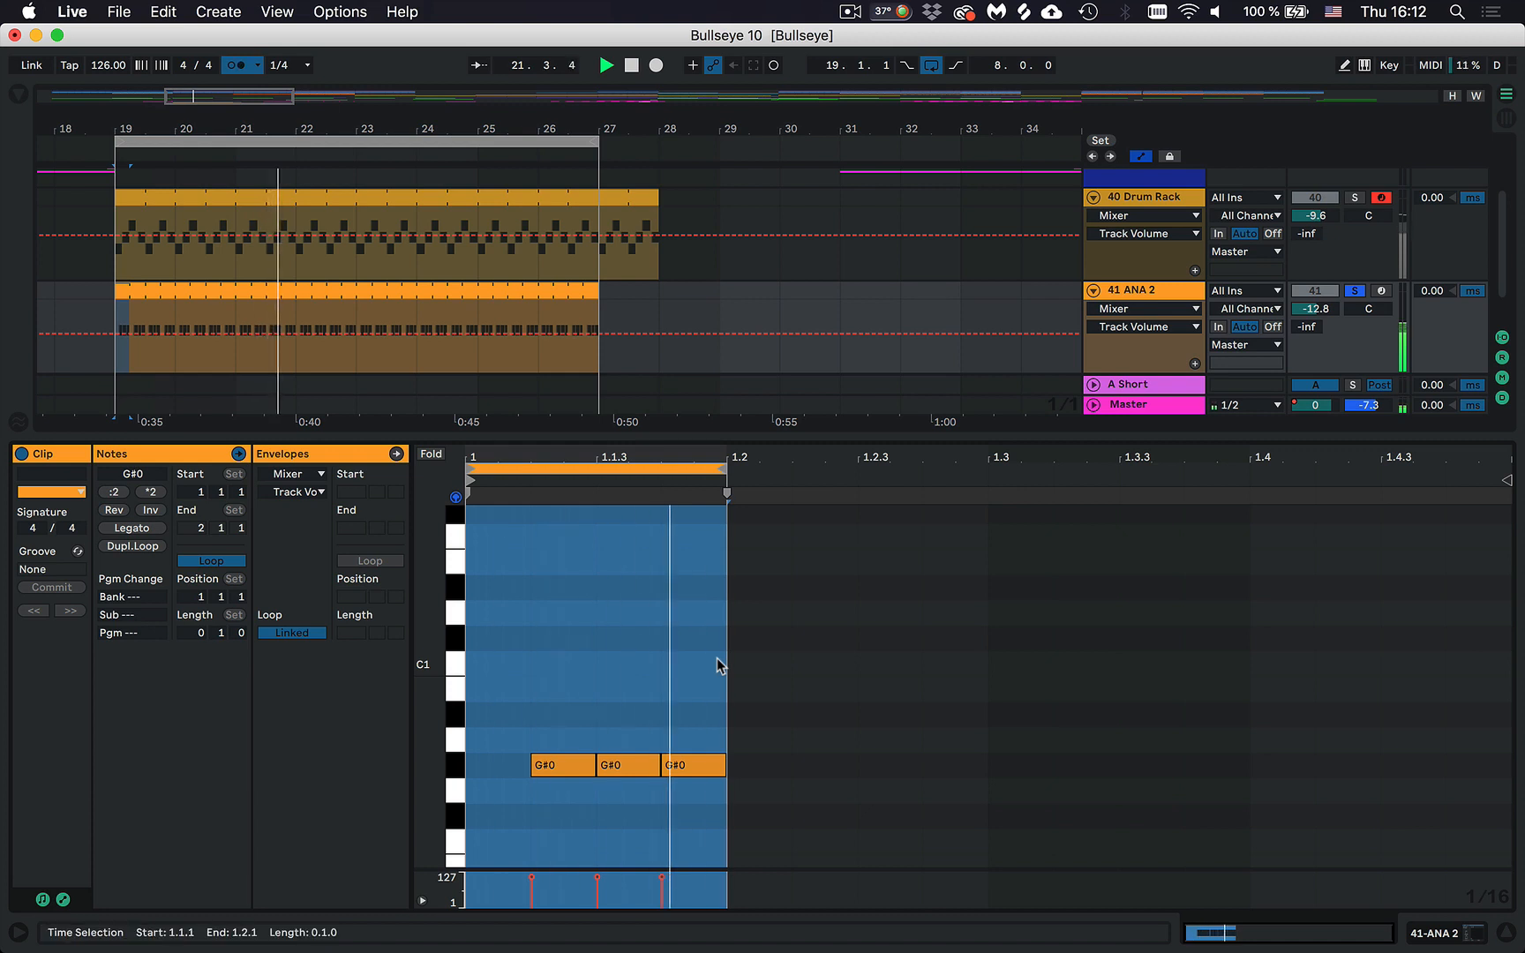
key("space")
scroll(691, 668, "down", 3)
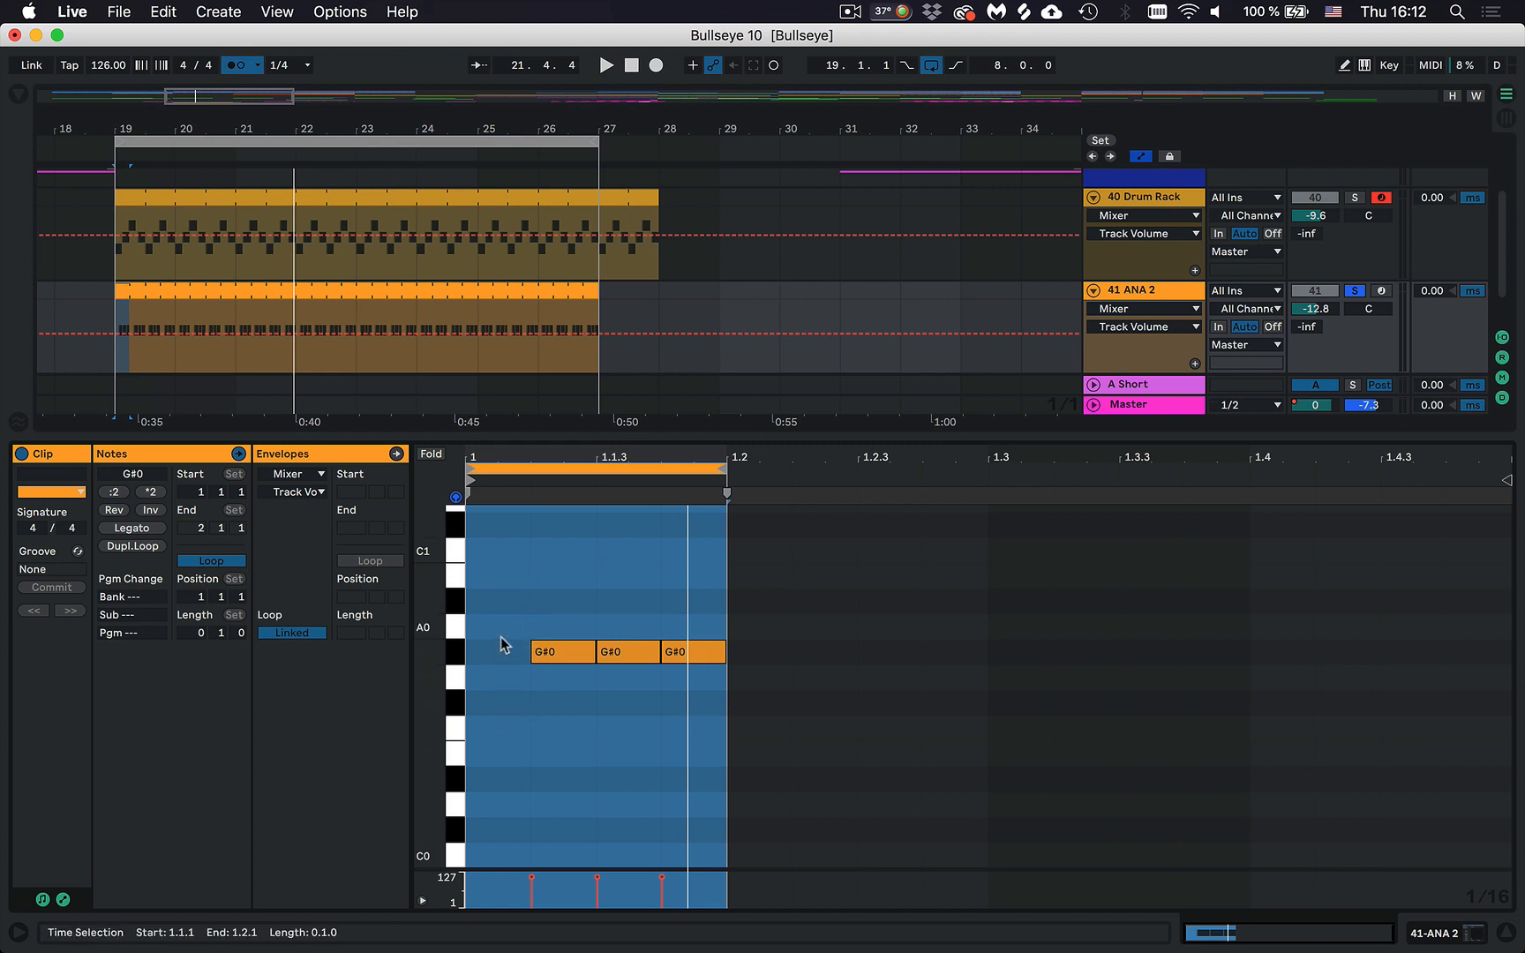
Play the bass pattern with the Drum Rack track also soloed and the metronome turned off, then stop playback.
key("space")
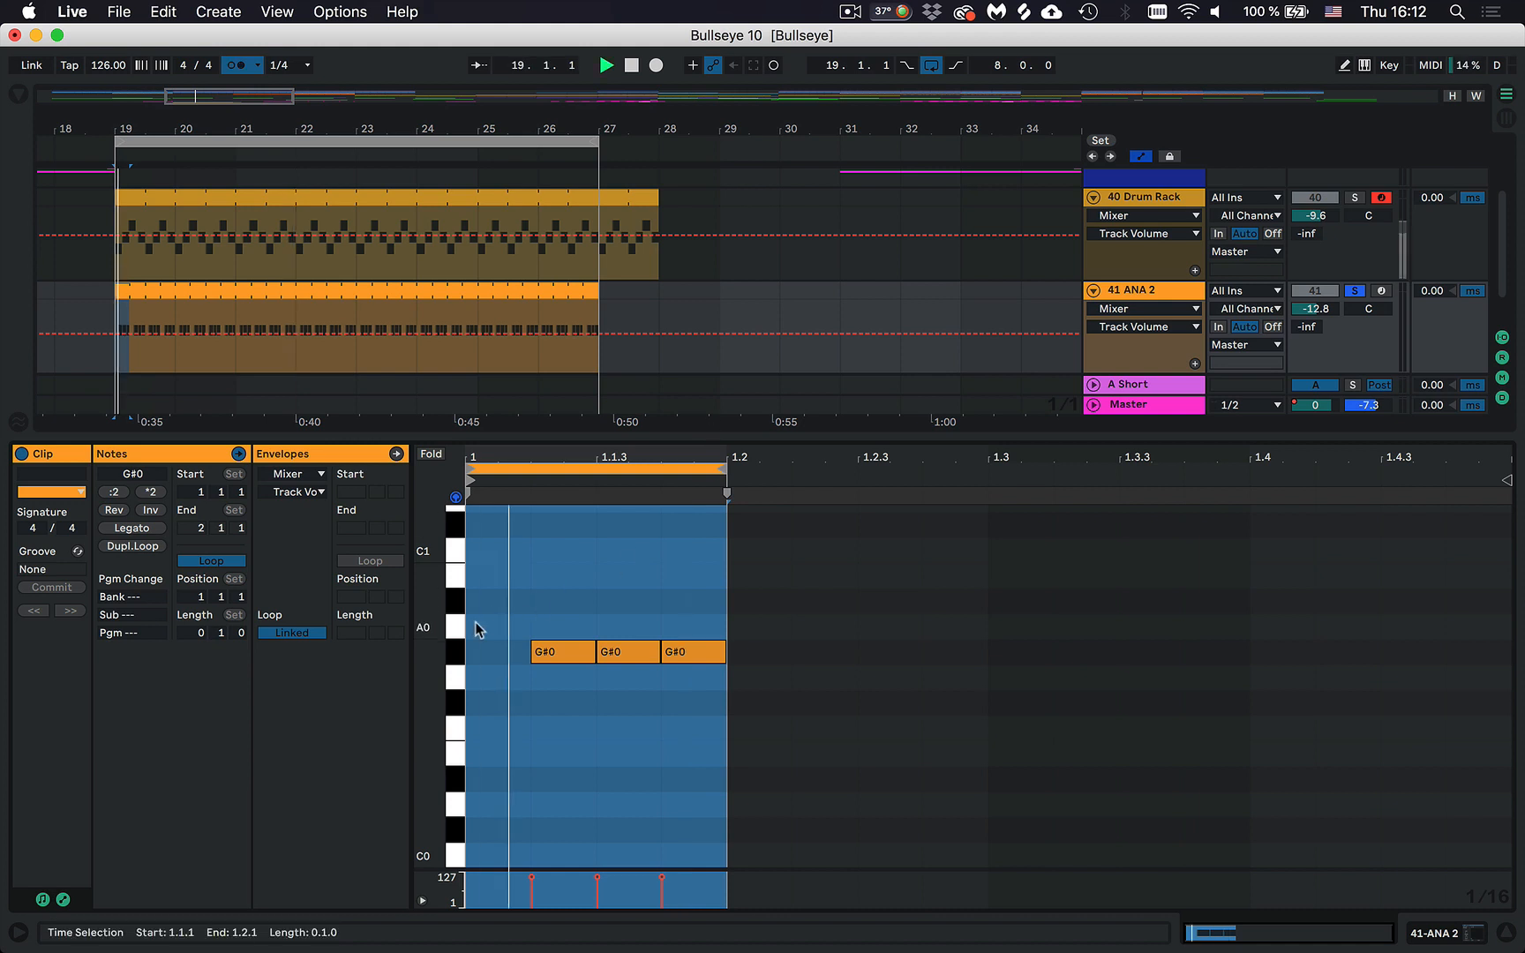
left_click(1354, 198)
left_click(239, 64)
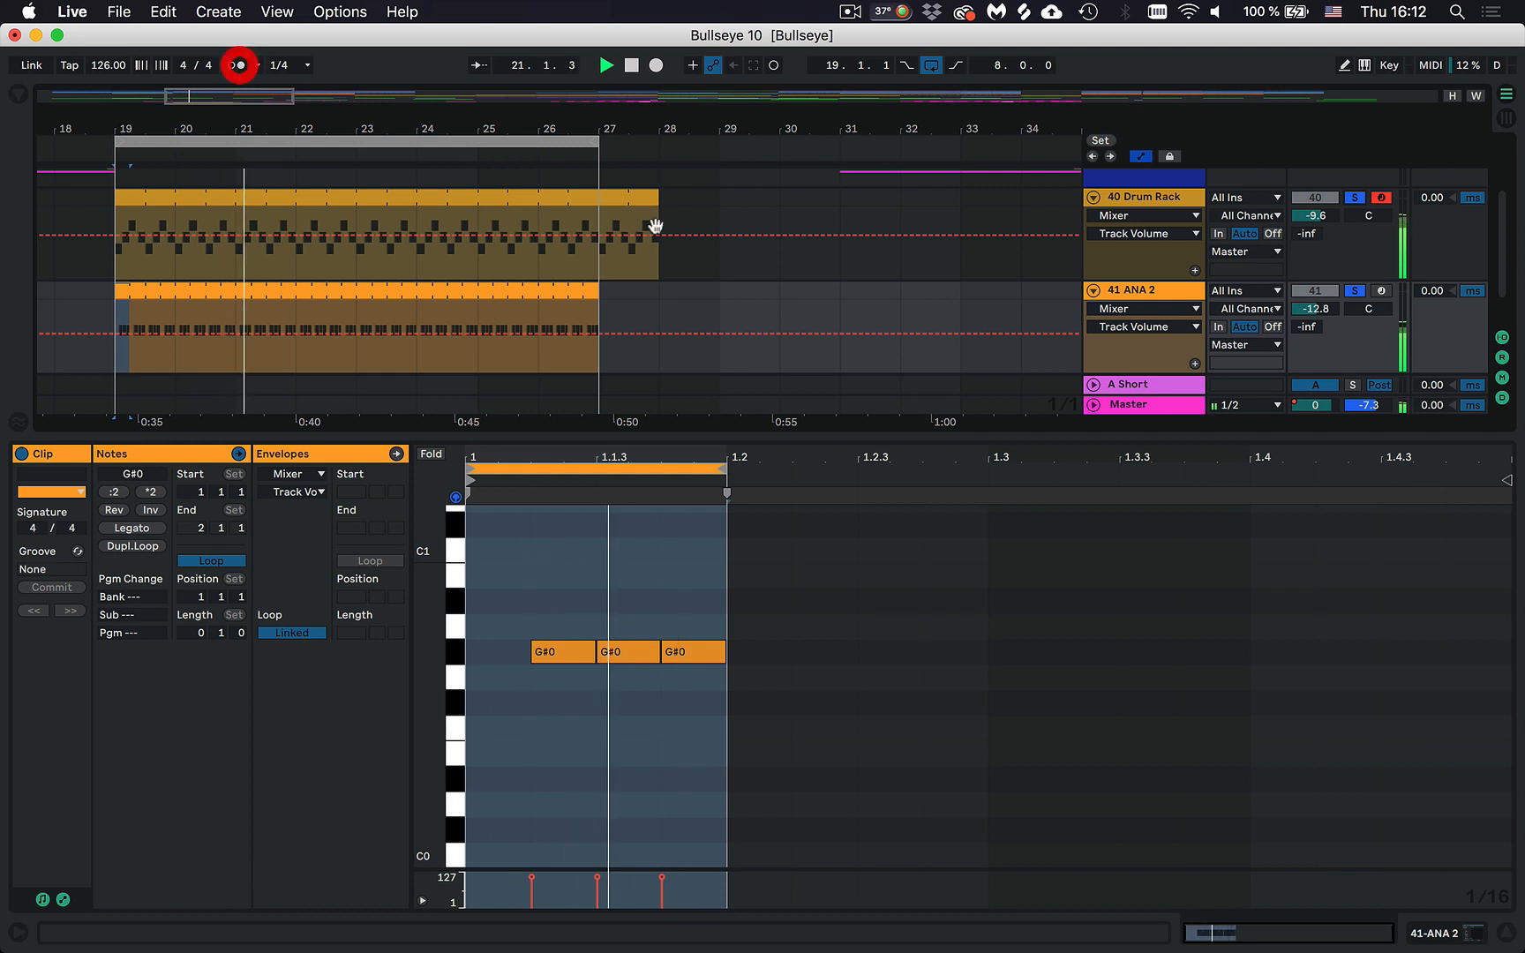
key("space")
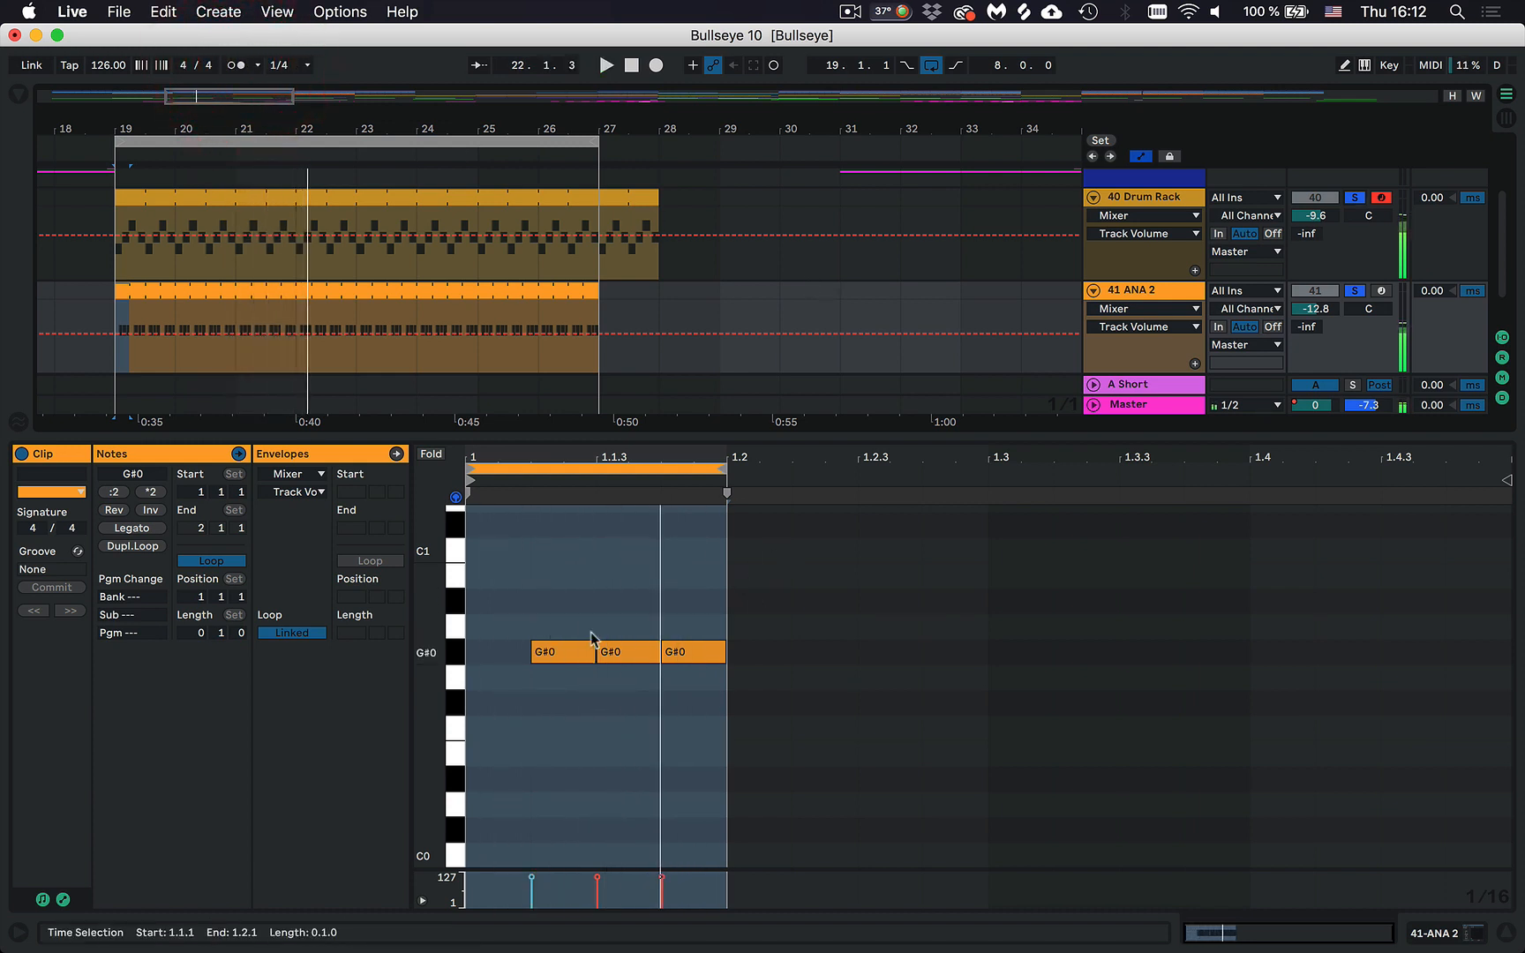
left_click(586, 613)
left_click(728, 613)
scroll(722, 615, "up", 2)
scroll(720, 615, "down", 3)
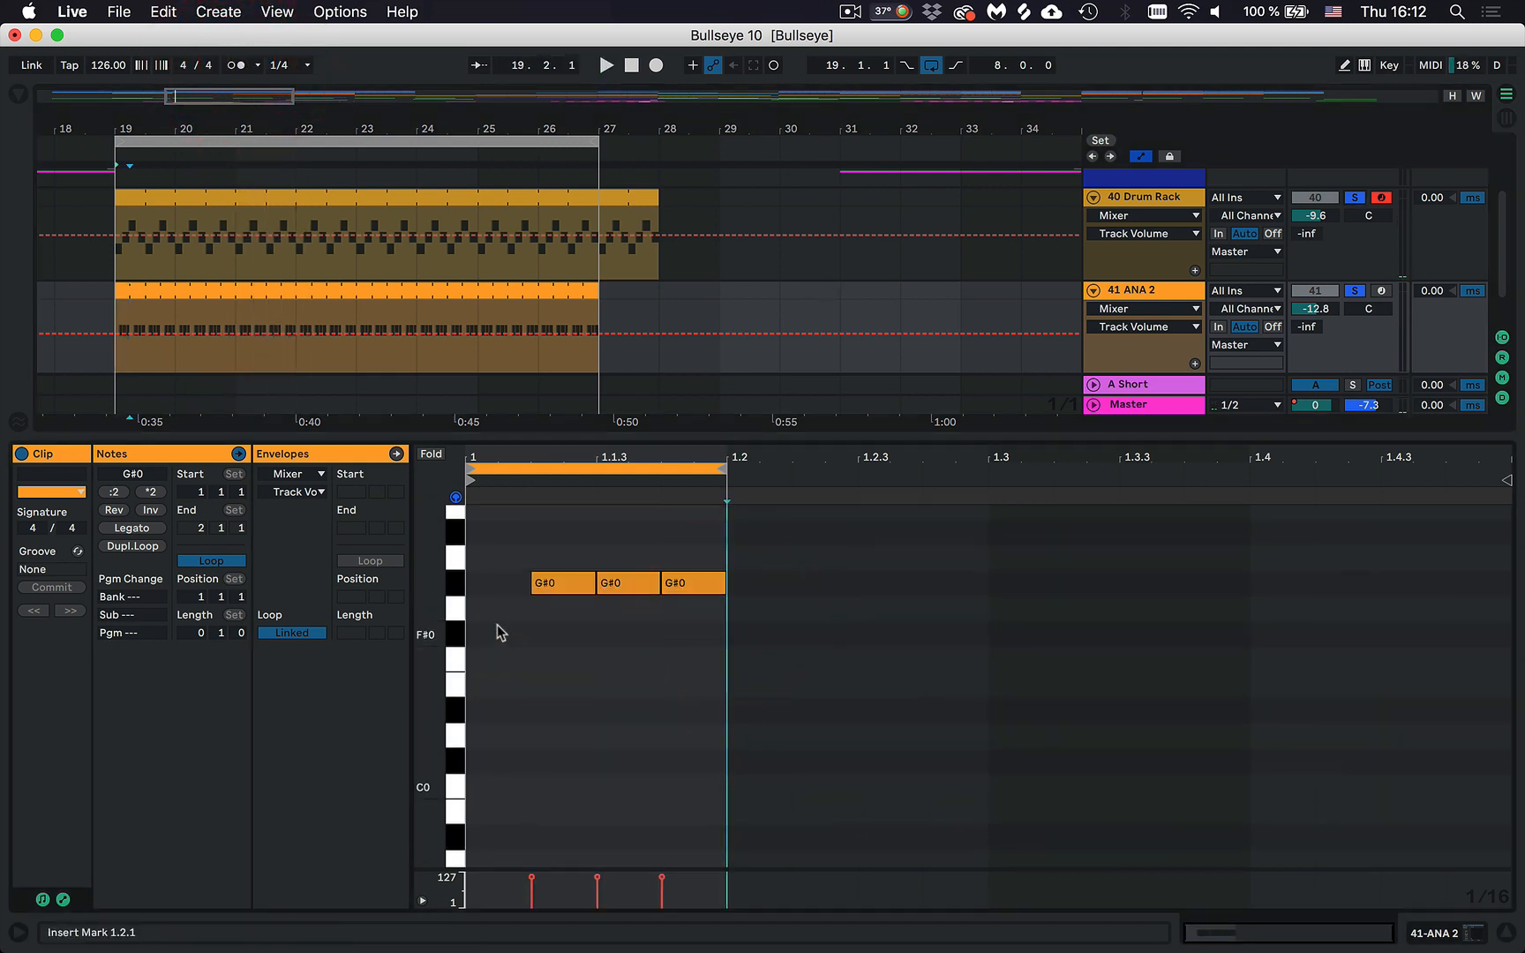
scroll(583, 566, "up", 1)
left_click(604, 592)
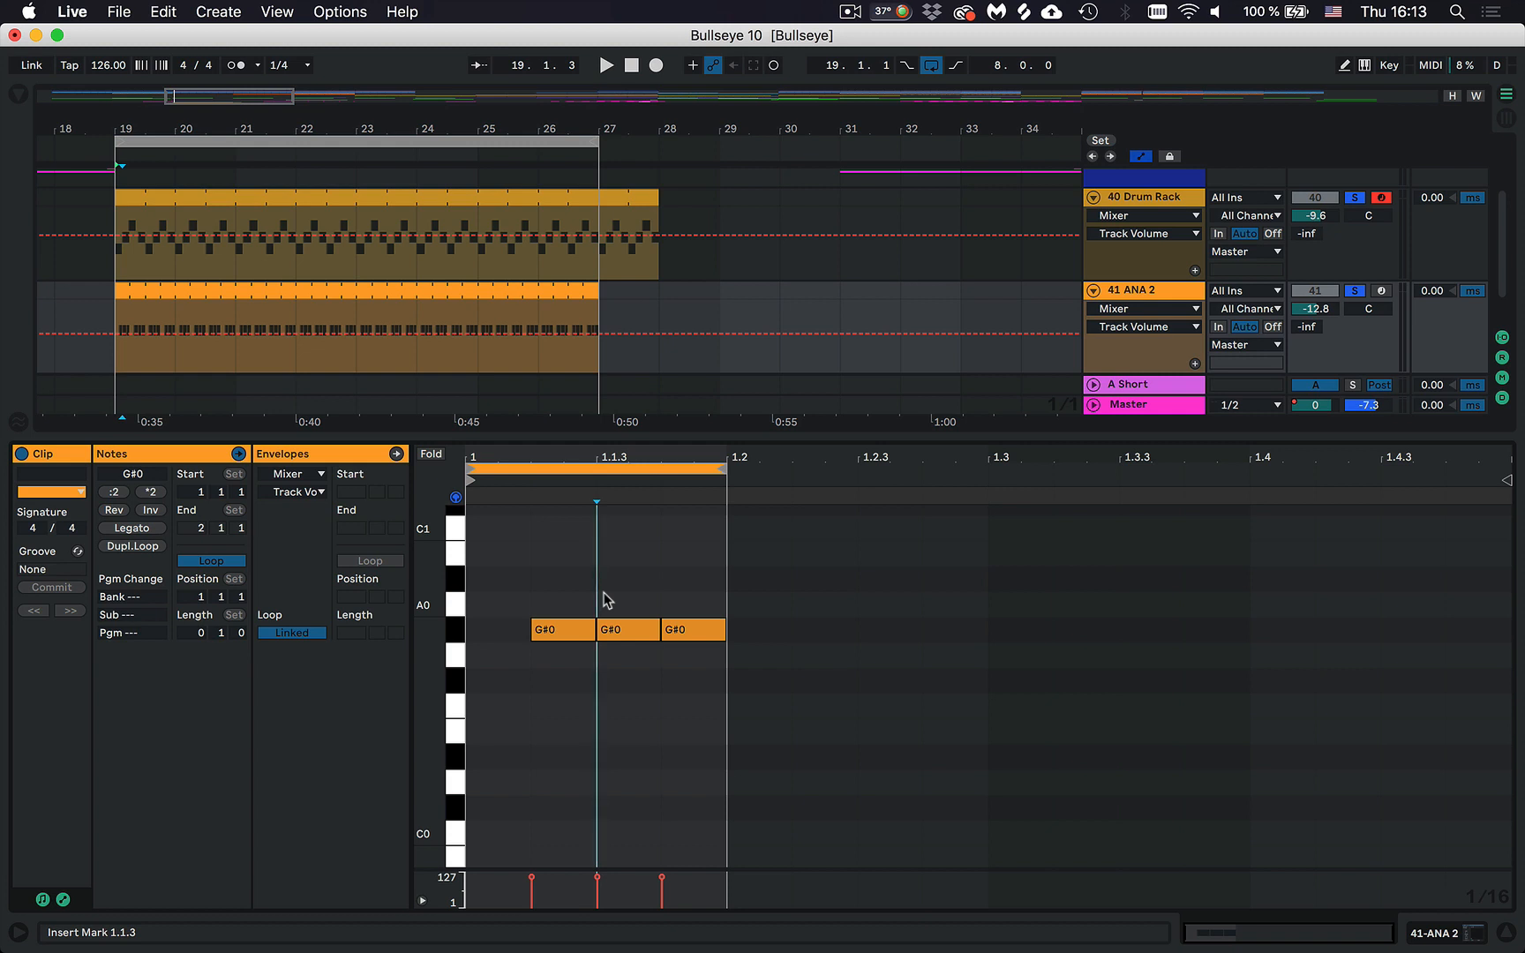
Change the quantize settings for the three selected G#0 notes to 1/16 with an amount of 100%.
key("super+shift+u")
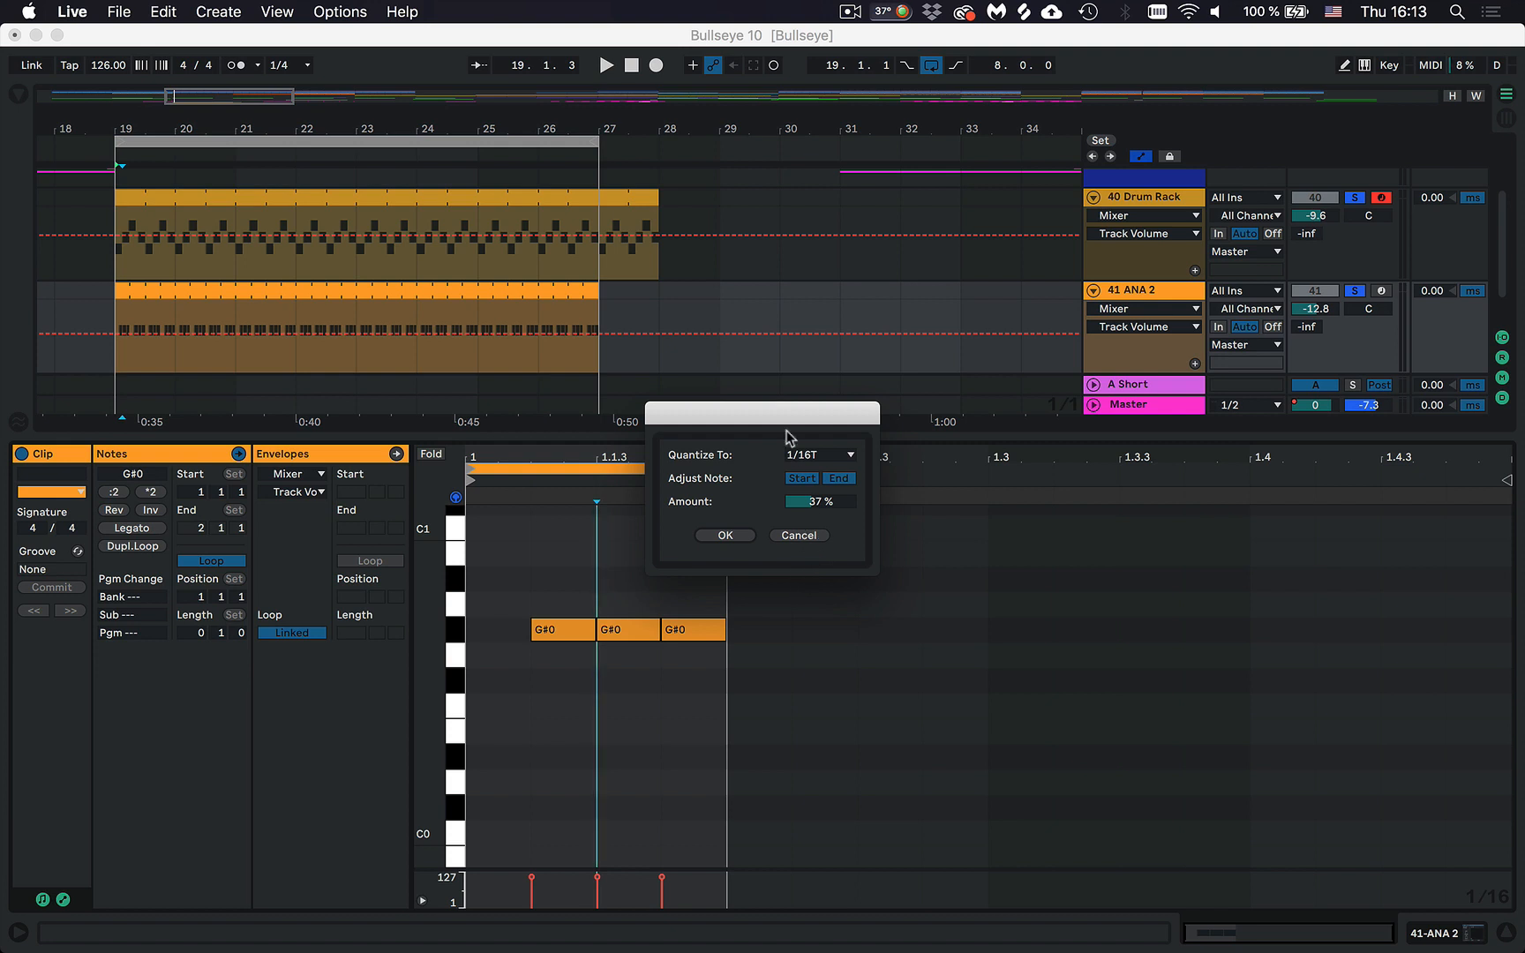
left_click(799, 536)
left_click_drag(509, 569, 728, 735)
right_click(561, 634)
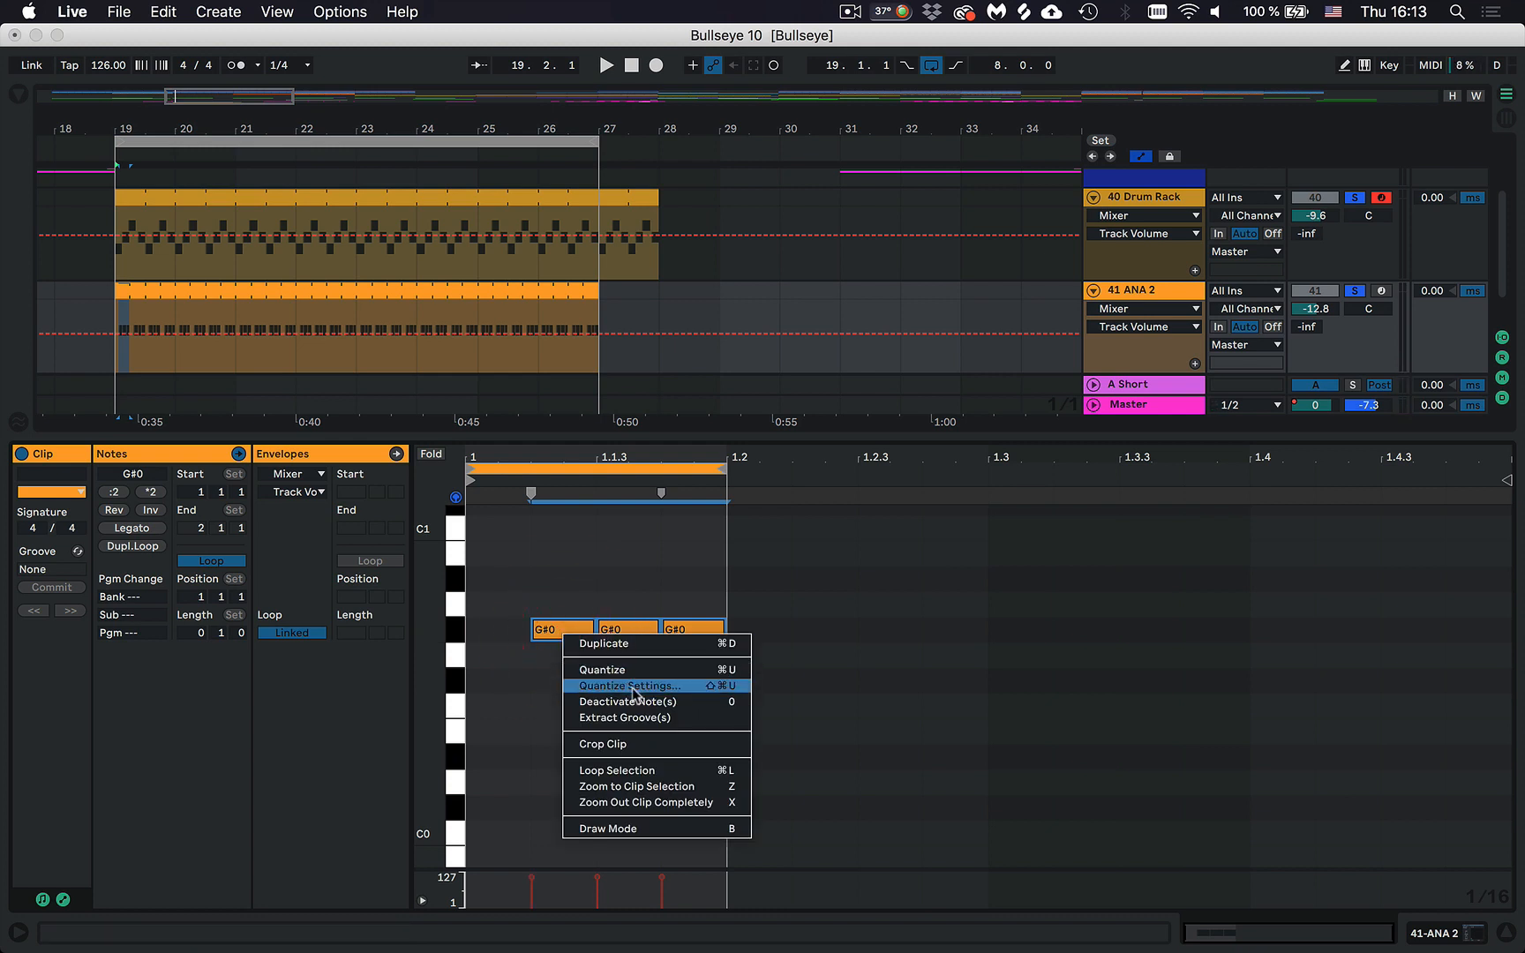
left_click(722, 685)
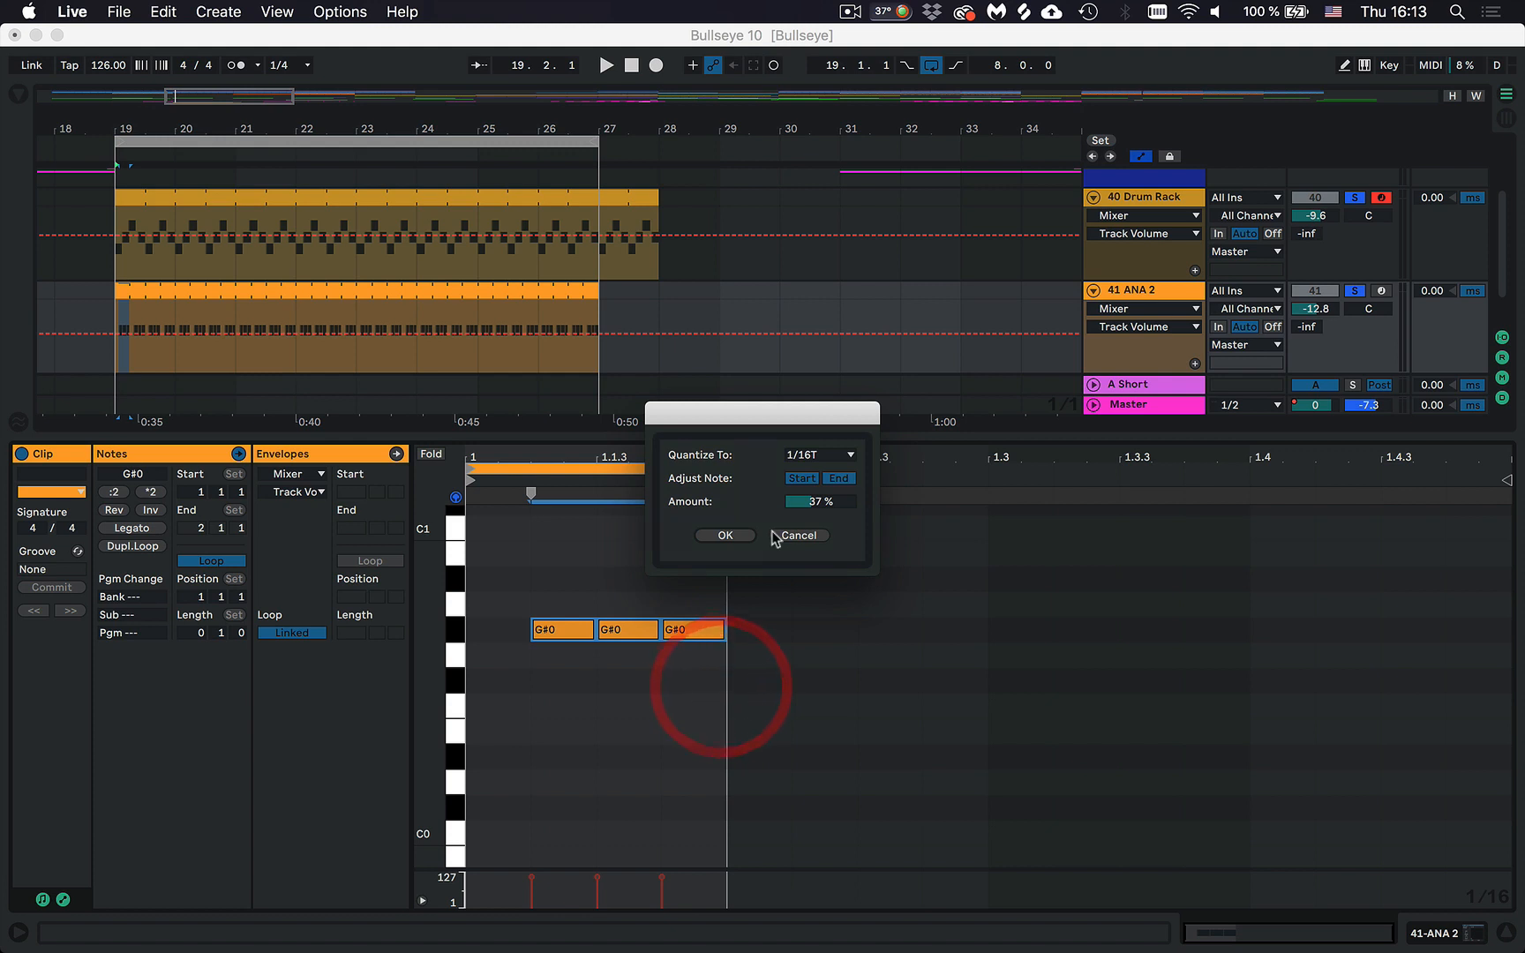
left_click(810, 455)
left_click(817, 550)
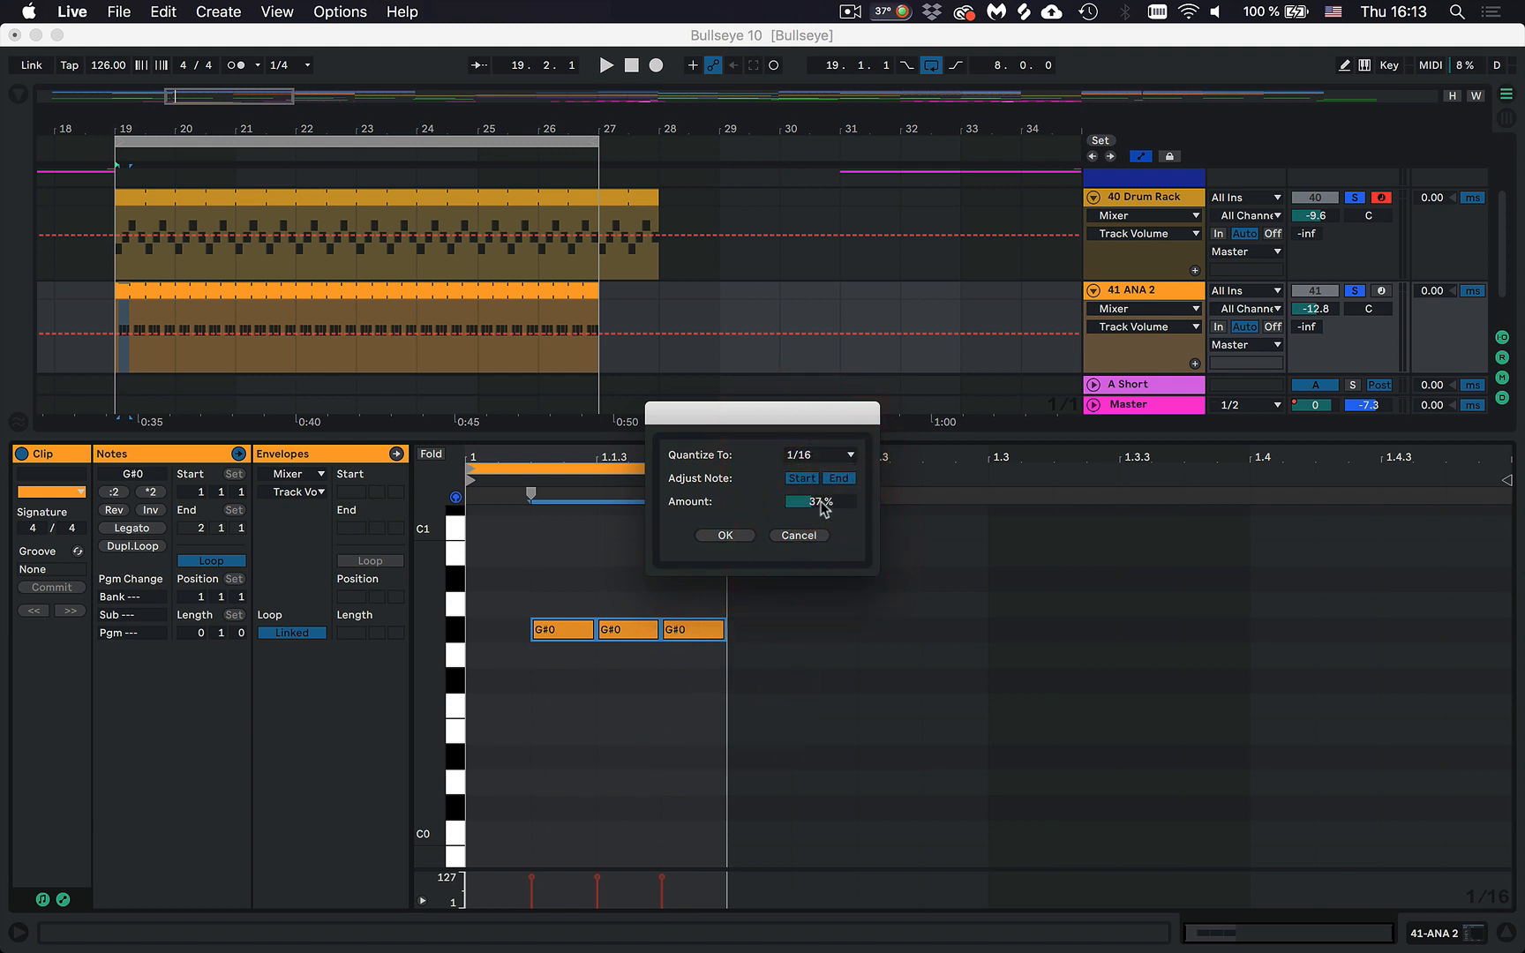
left_click_drag(823, 510, 823, 459)
left_click(796, 533)
Turn off grid snapping and shift the three G#0 notes slightly off the 1/16 grid.
left_click(535, 600)
key("super+4")
key("super+4")
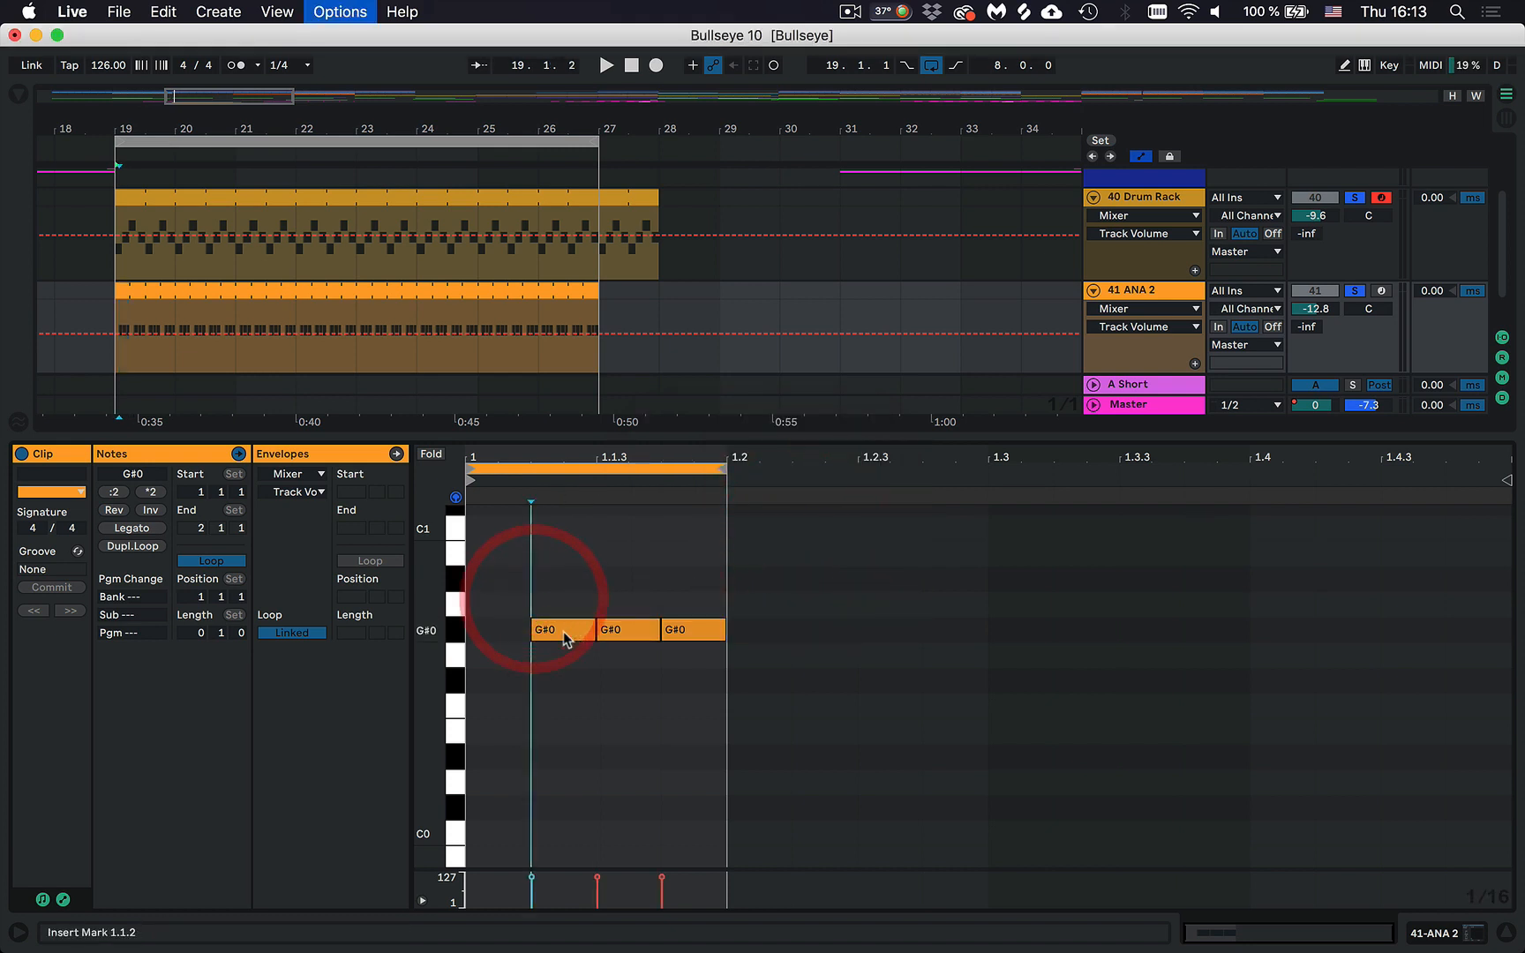
left_click_drag(564, 633, 644, 630)
left_click(620, 587)
Quantize all three off-grid G#0 notes to 1/16 at 100%.
key("super+a")
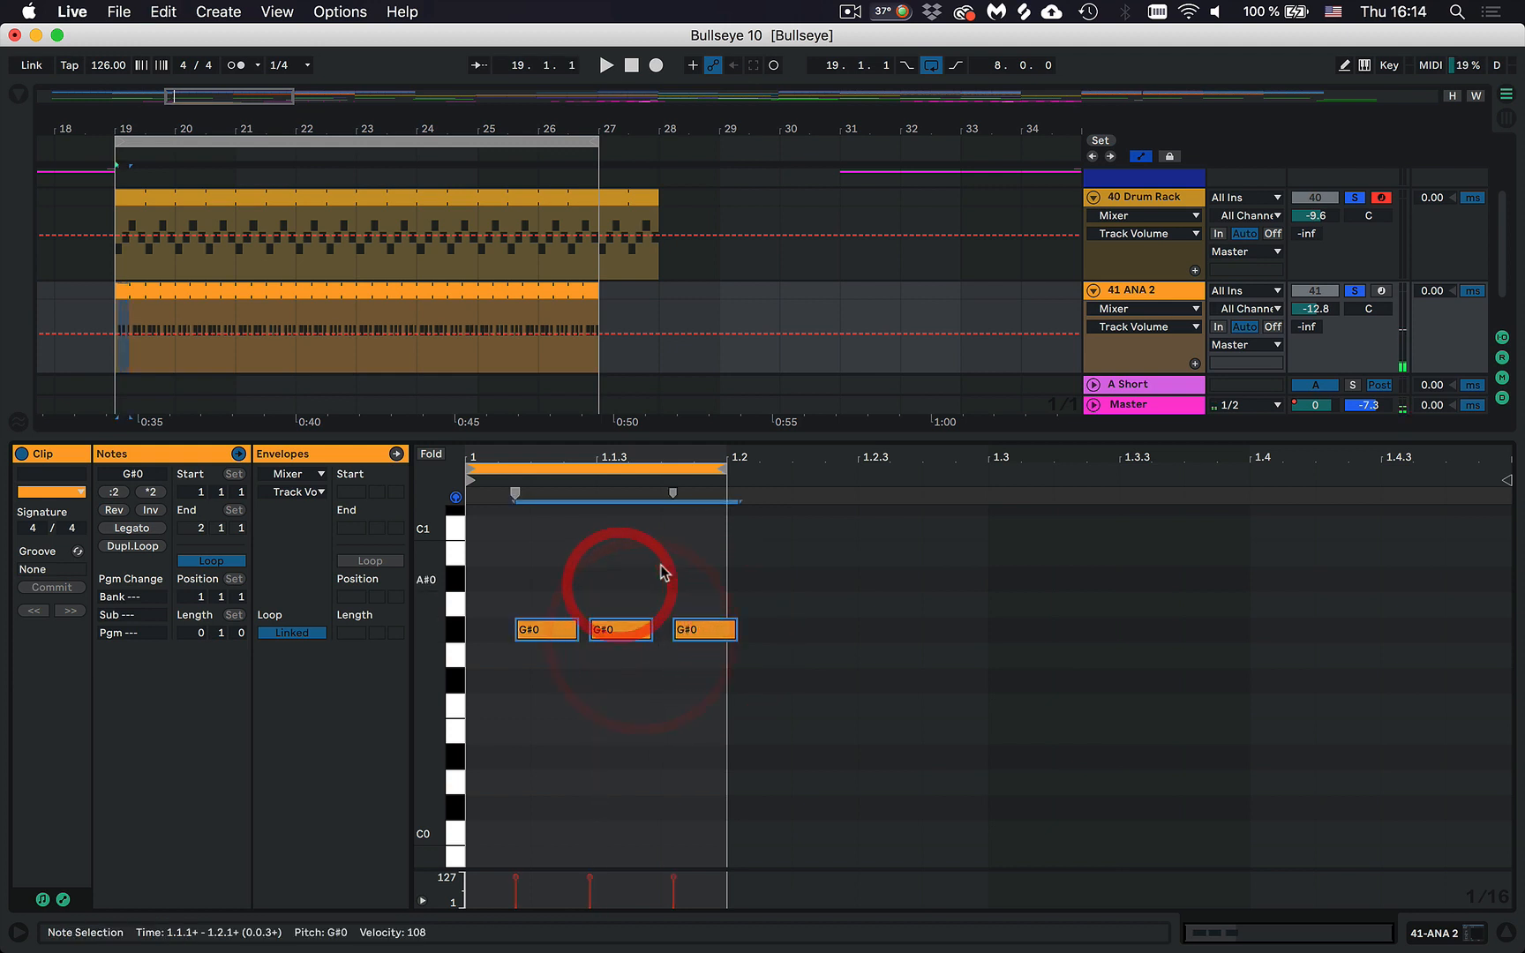
key("super+shift+u")
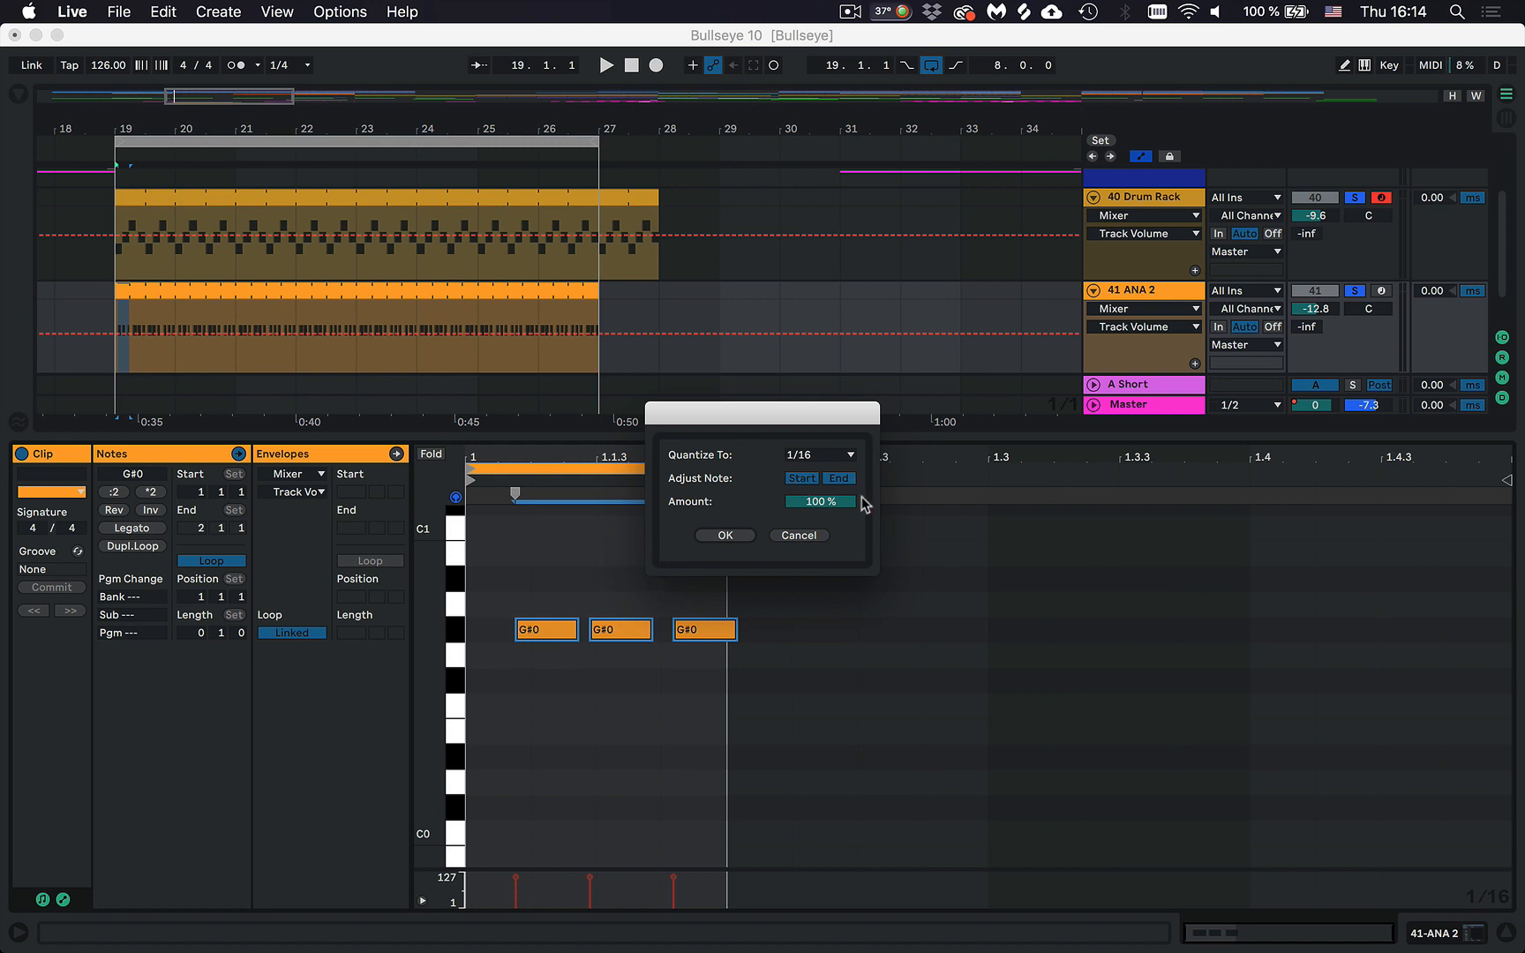
key("Return")
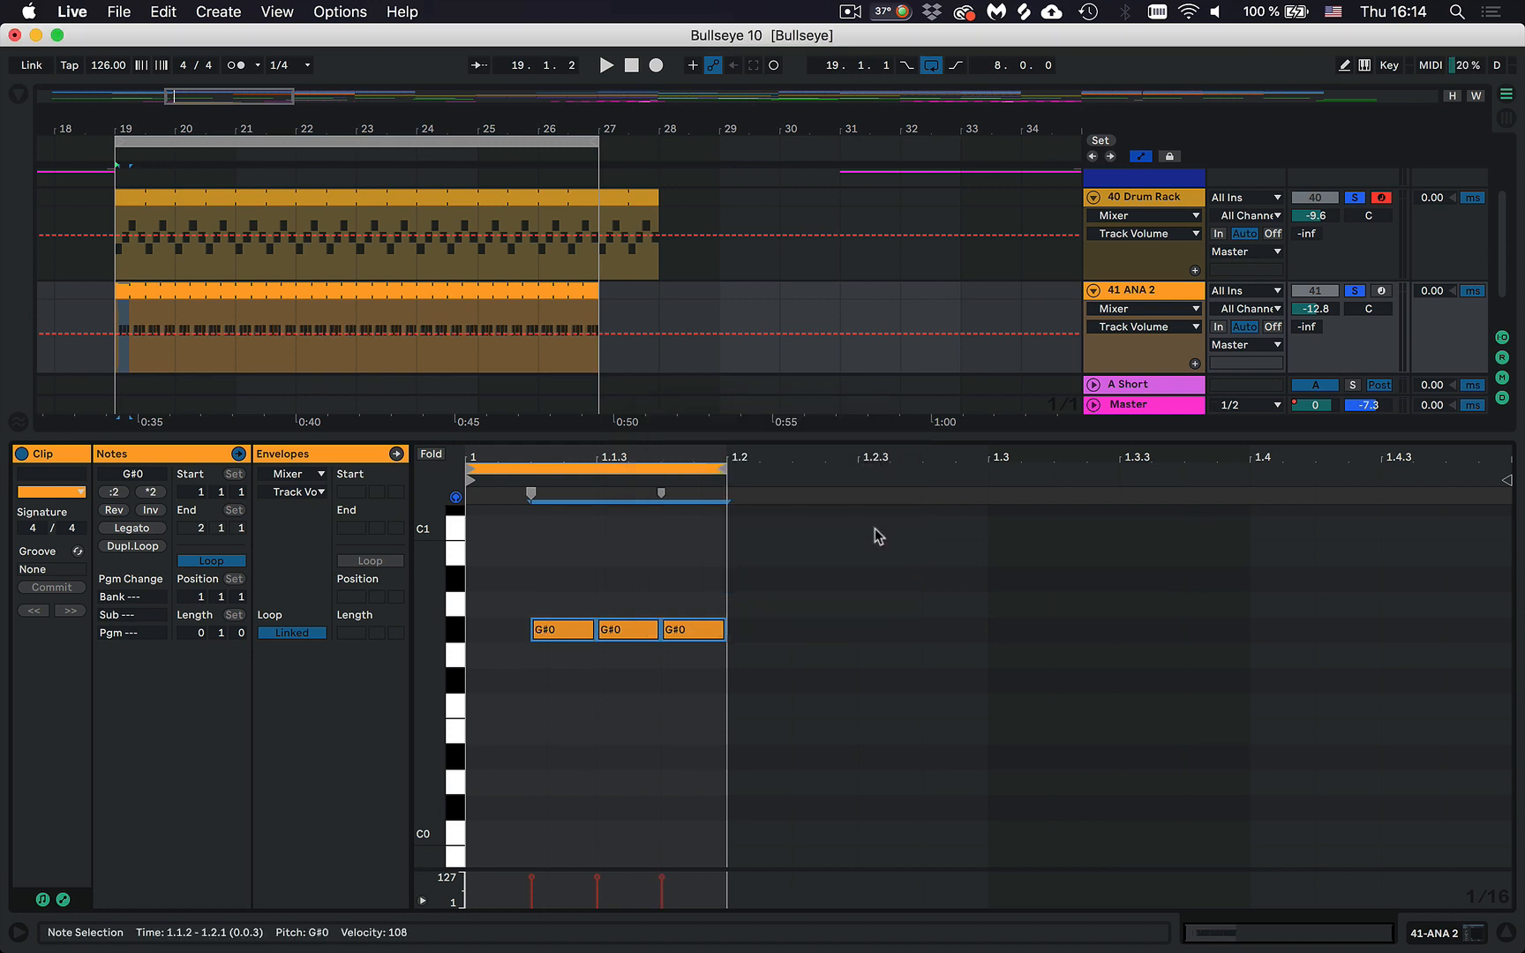
Quantize the three G#0 notes to 1/16T at 100%.
left_click(549, 566)
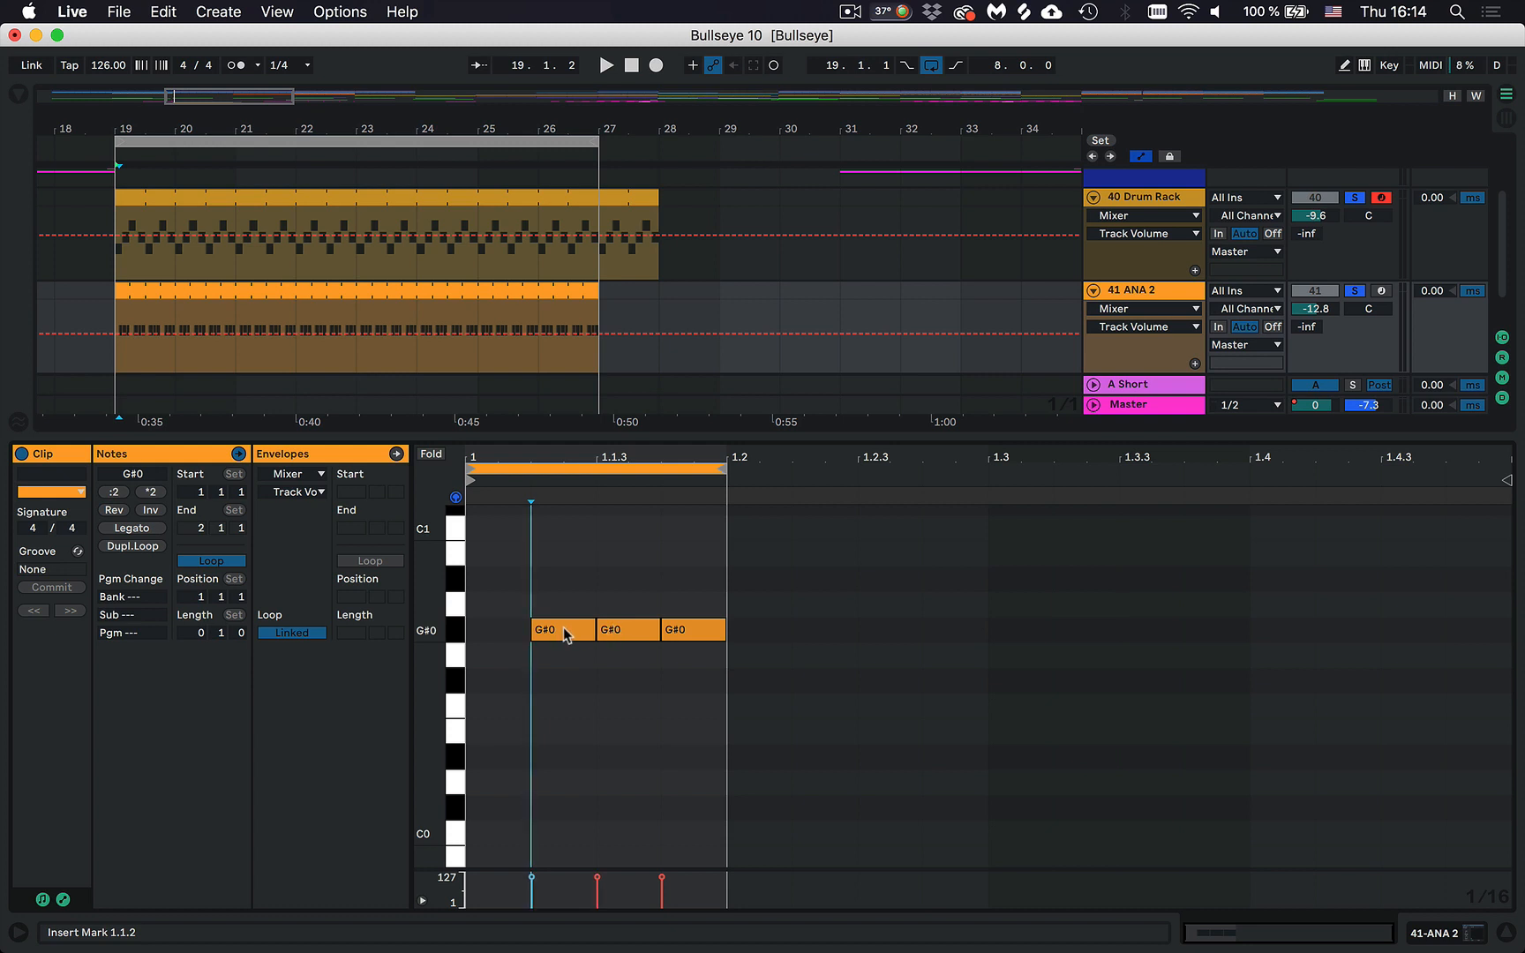
left_click(617, 584)
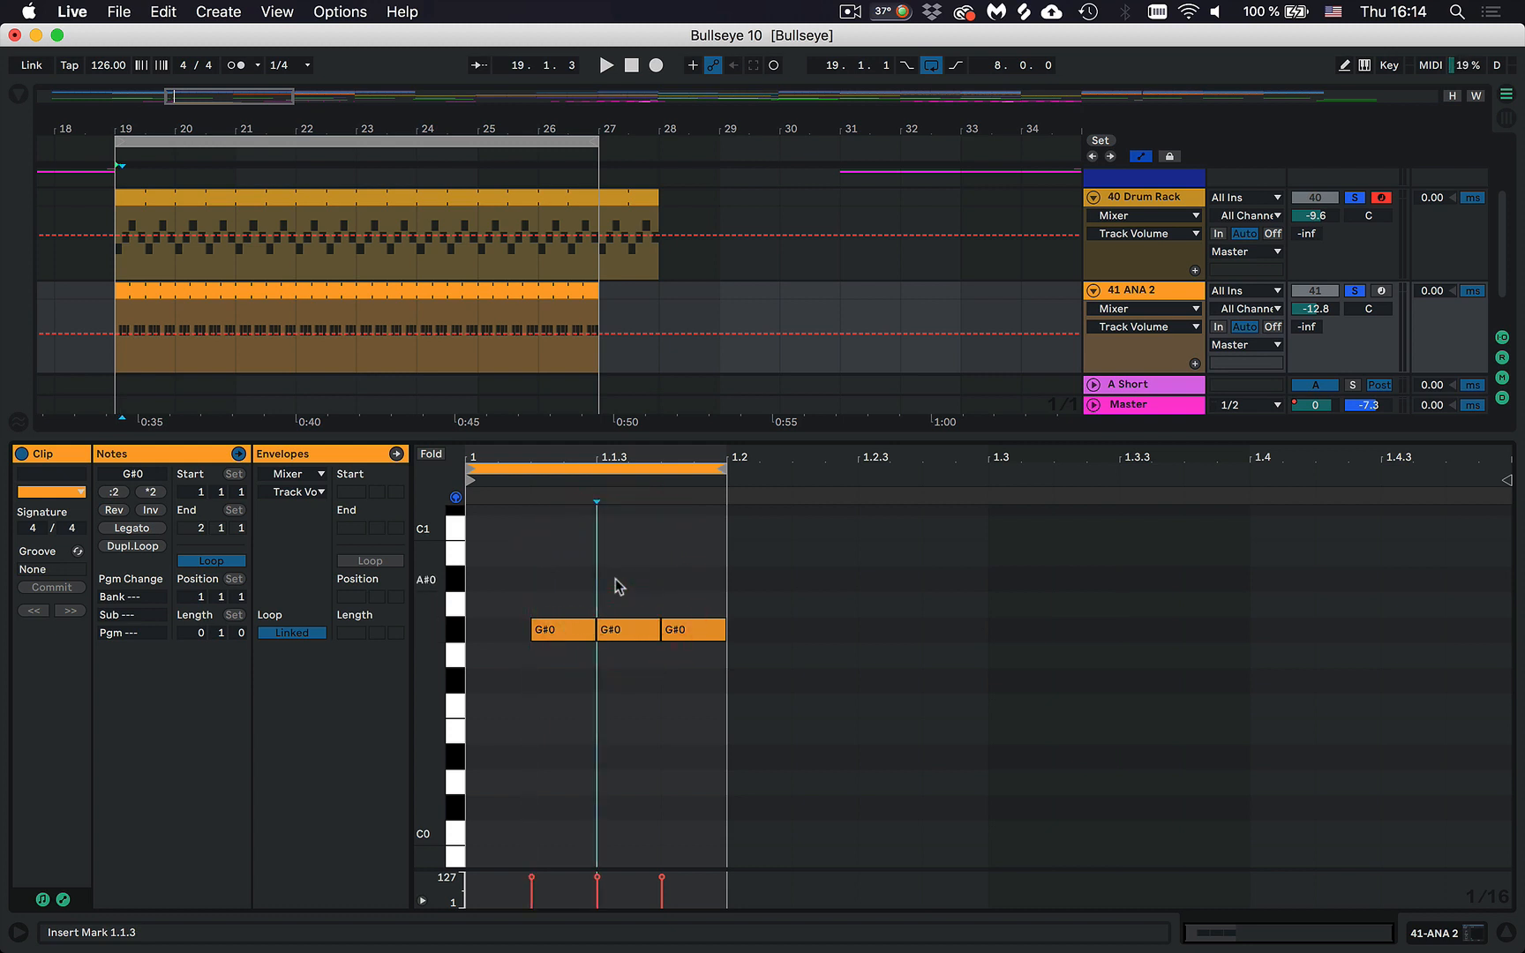
key("super+shift+u")
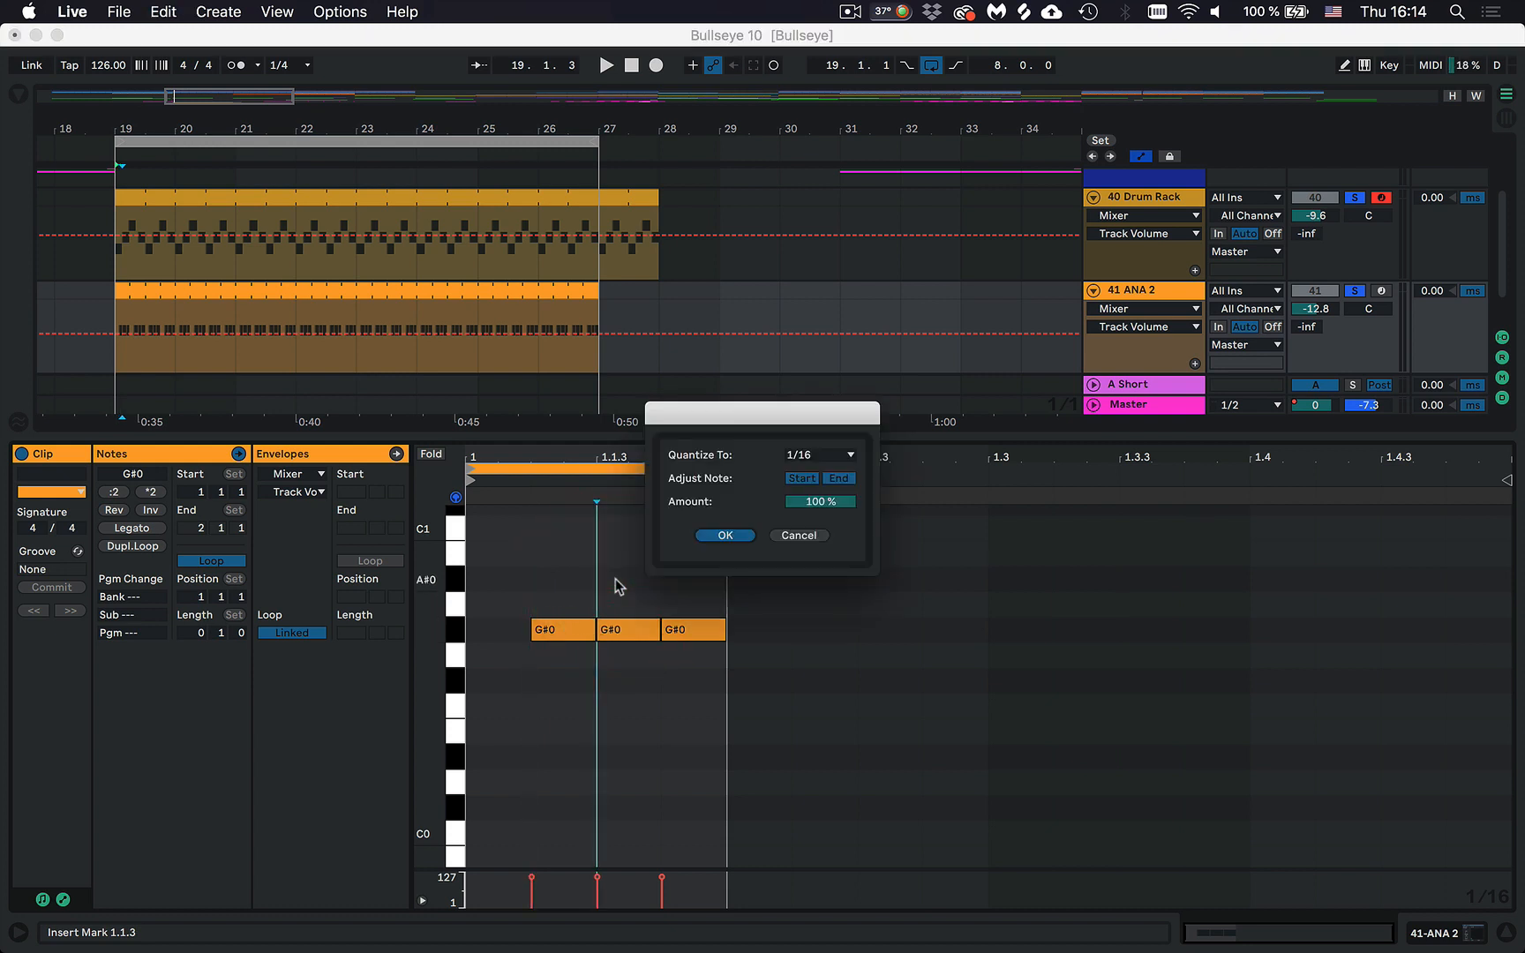
left_click(819, 457)
left_click(816, 566)
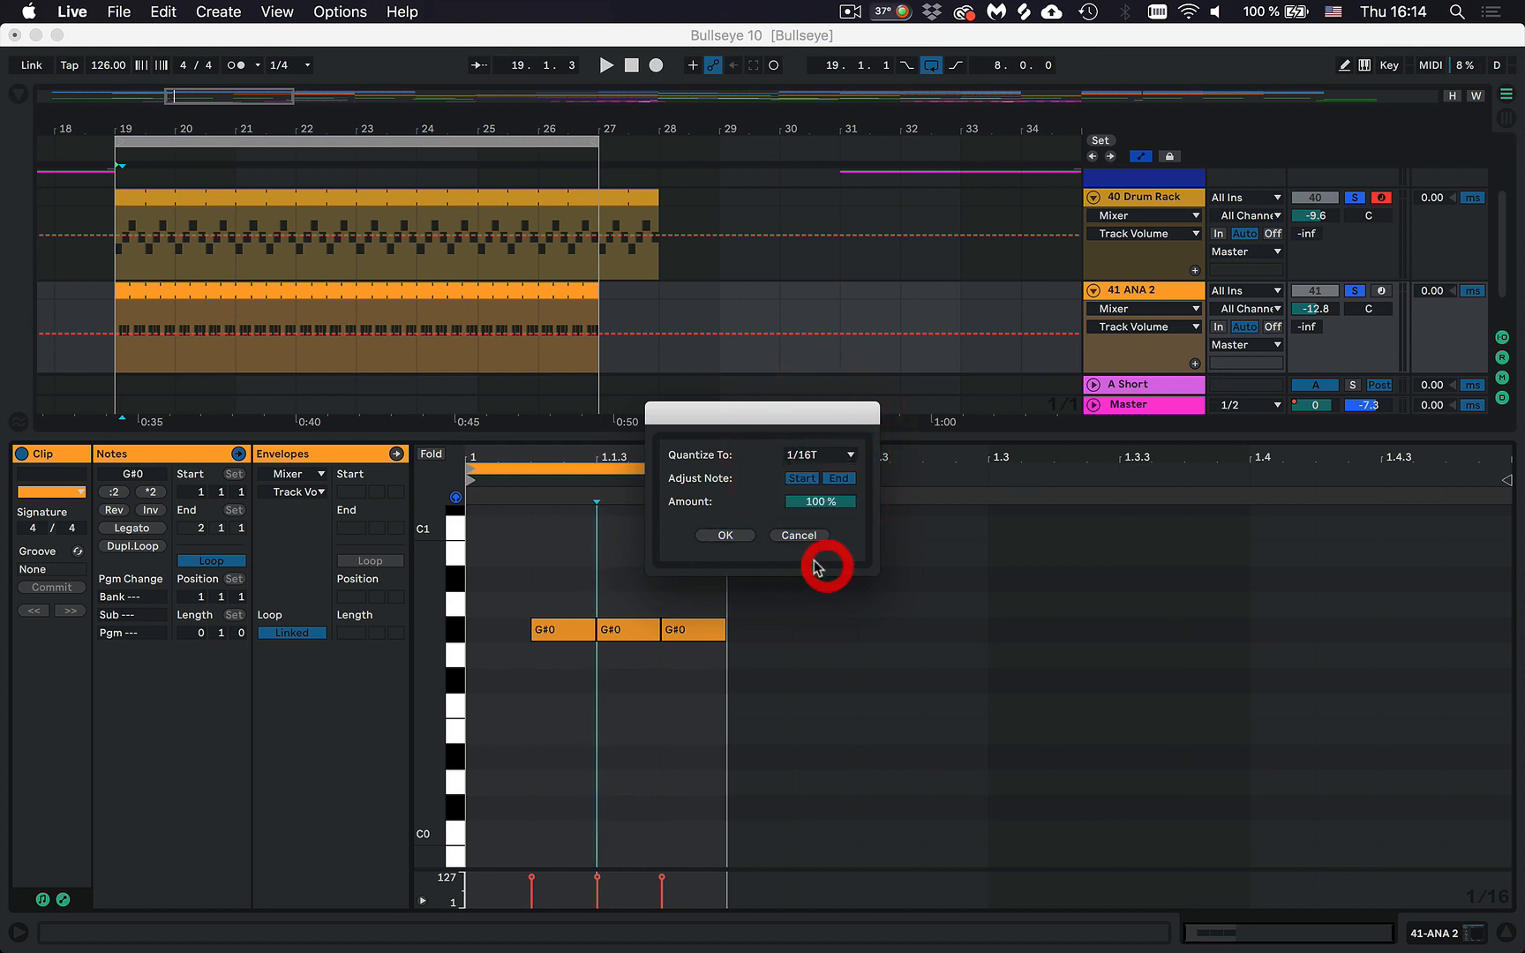
left_click(724, 535)
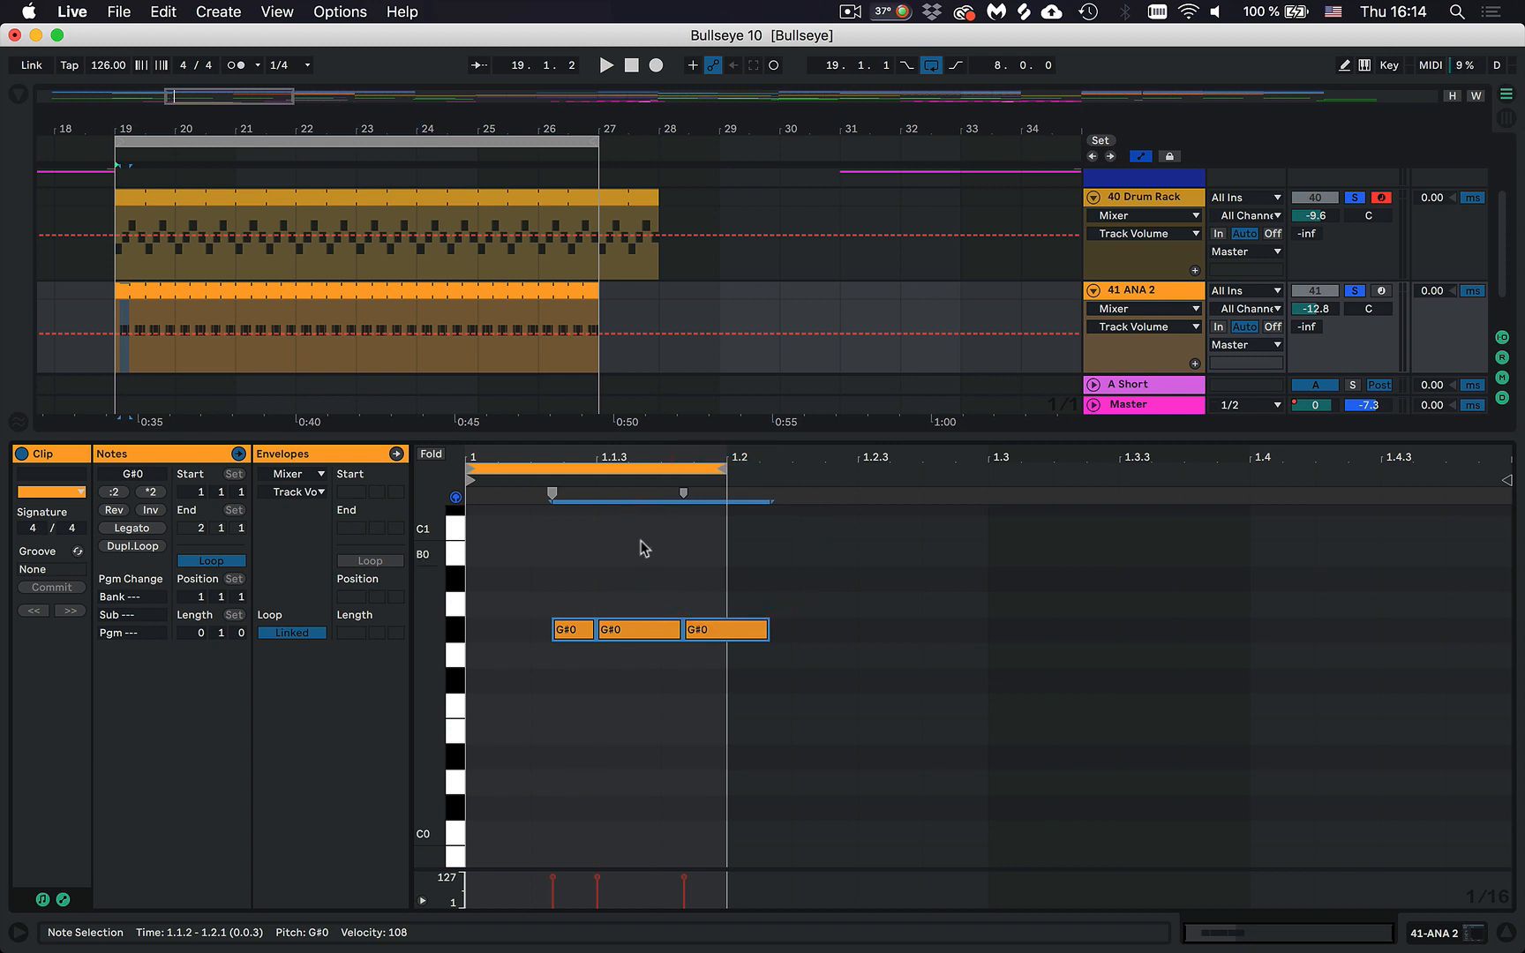
Play the full triplet pattern and transpose the selected notes up an octave to G#1 during playback.
key("space")
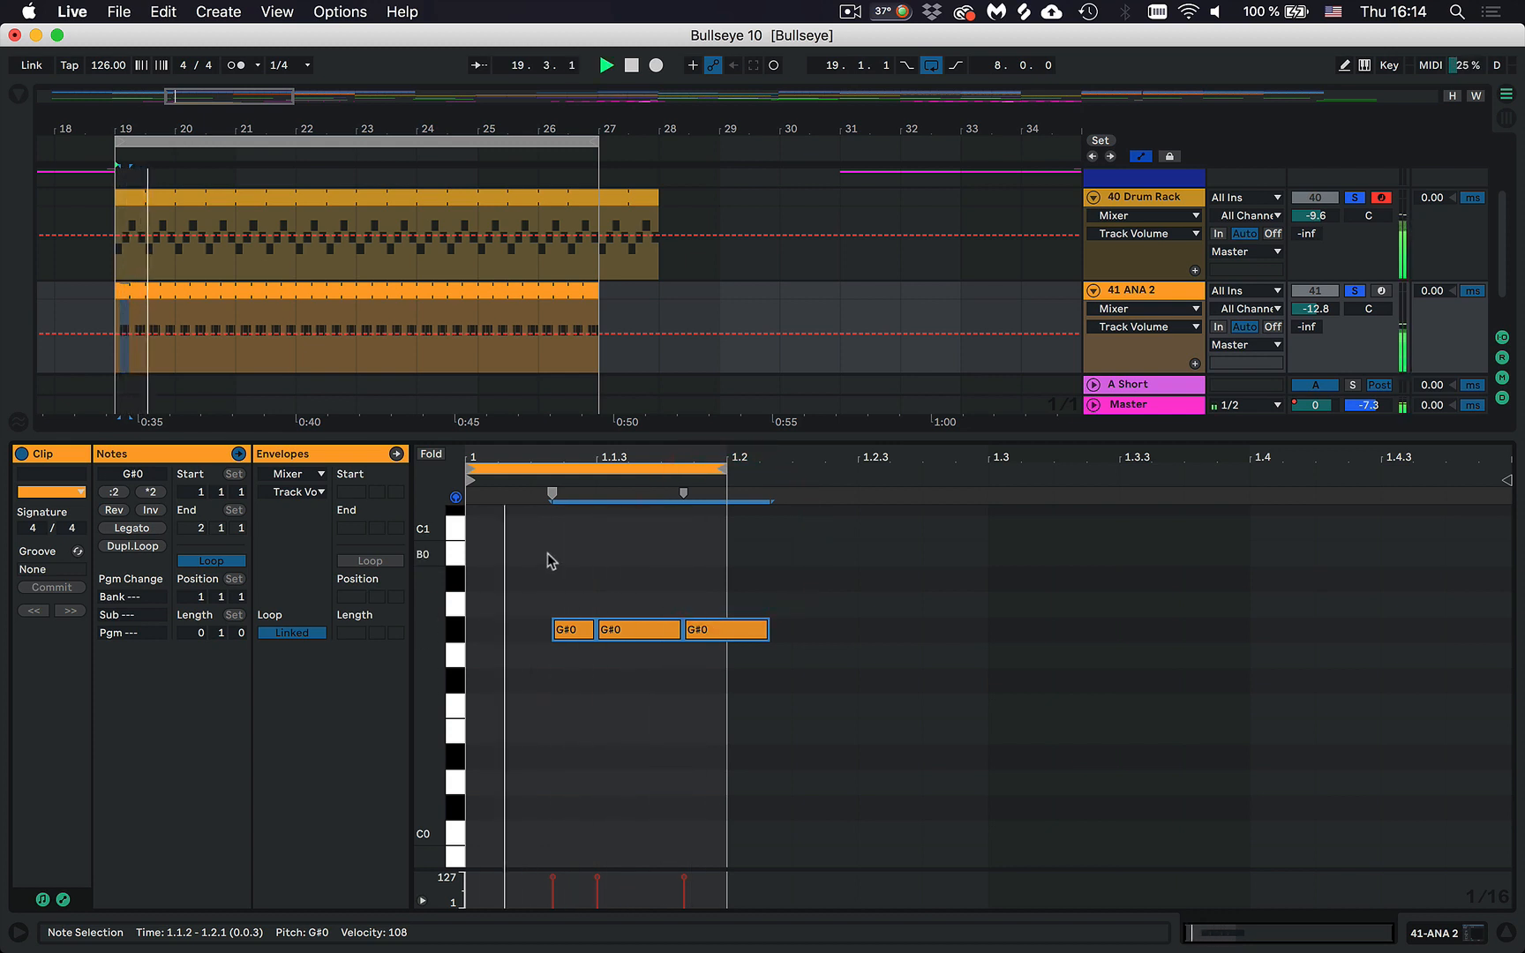
key("shift+Up")
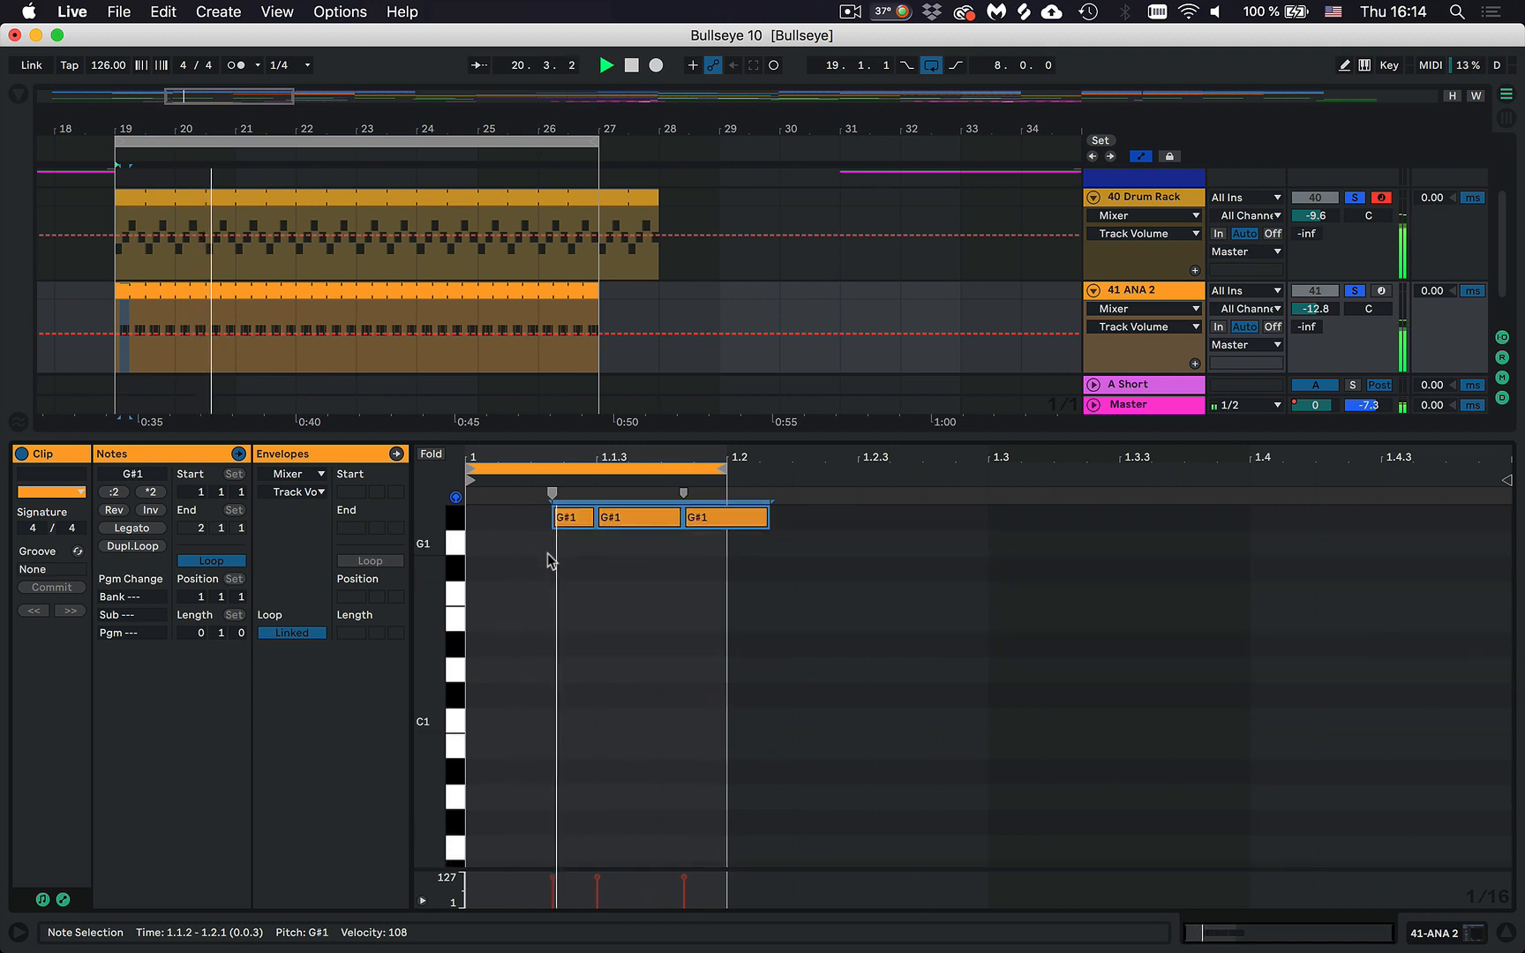
key("space")
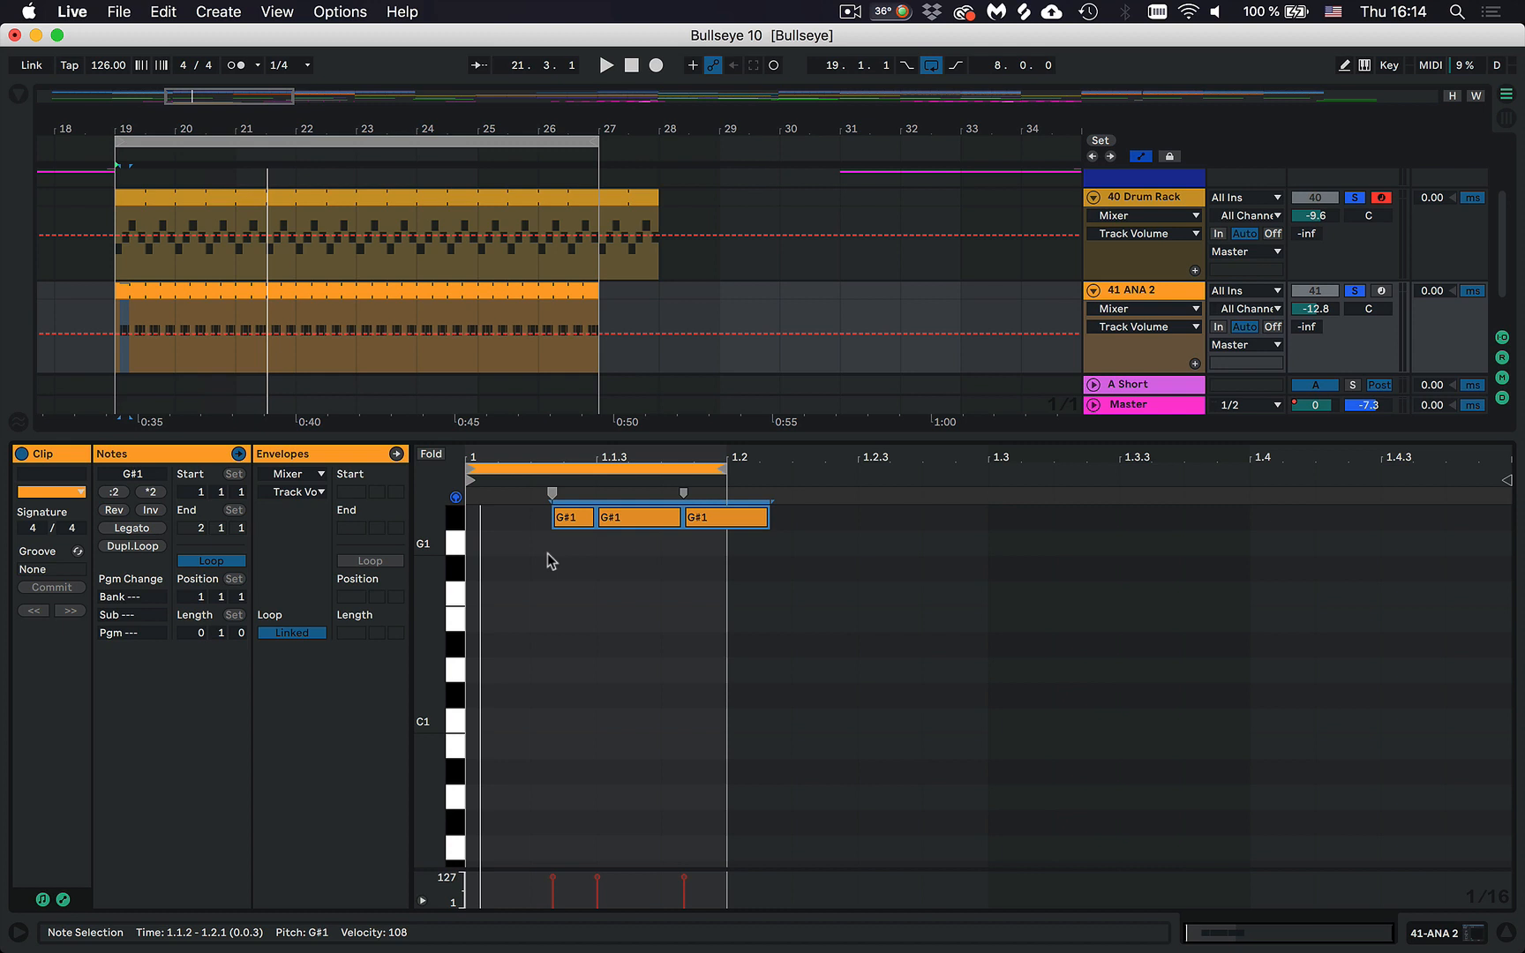
Transpose the bass notes back down an octave to G#0 and return them to straight 1/16 timing.
key("super+shift+u")
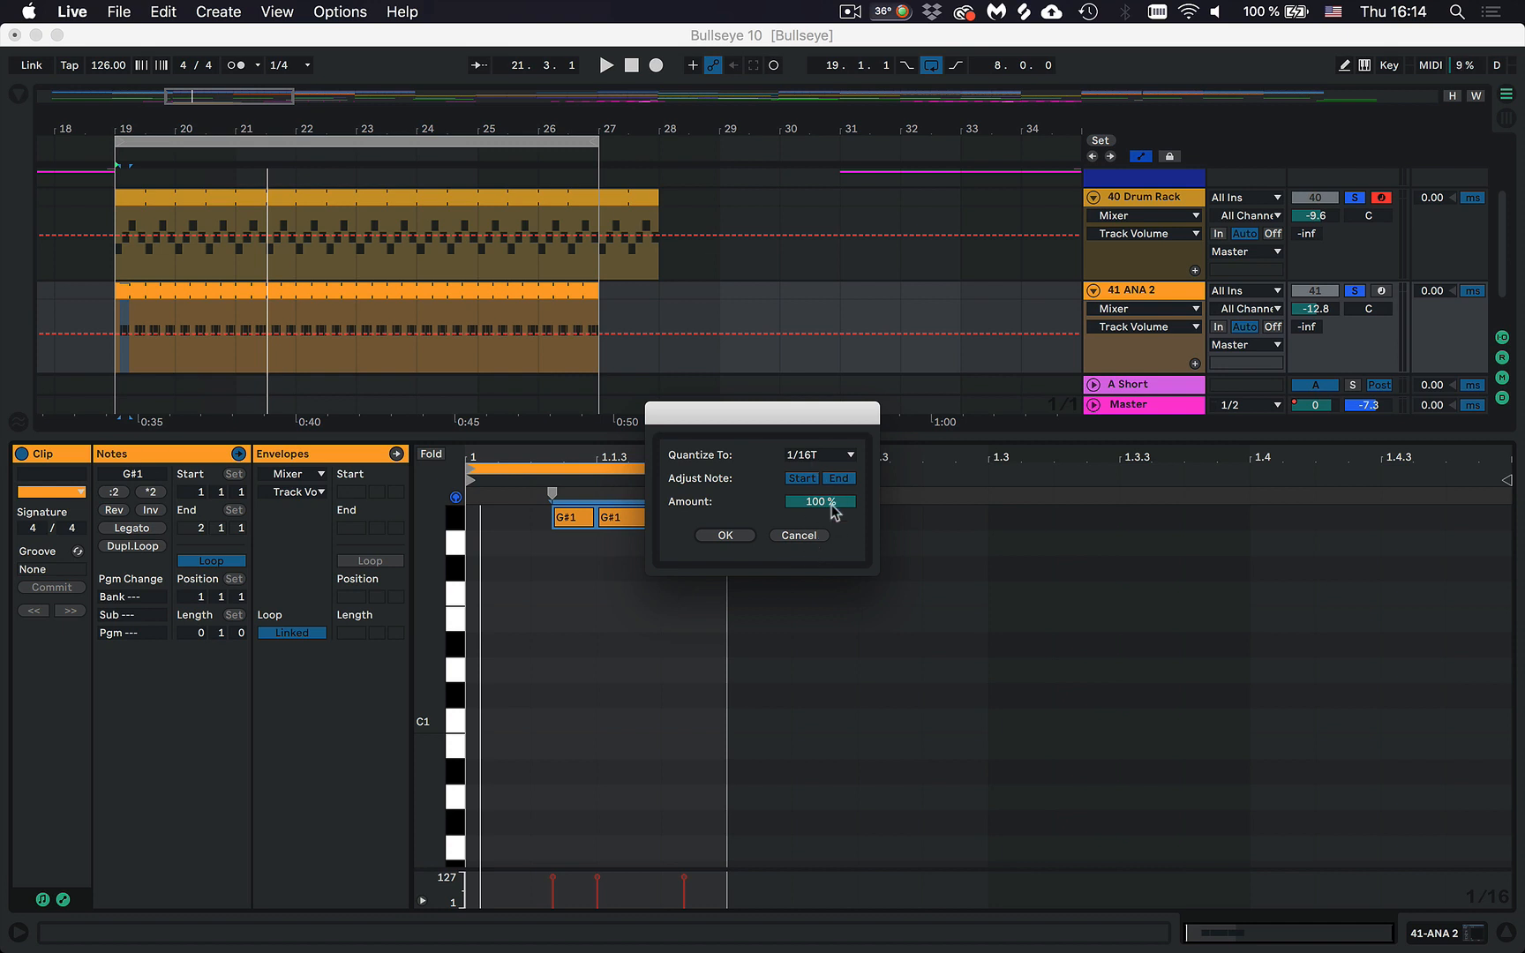
left_click(812, 537)
key("shift+Down")
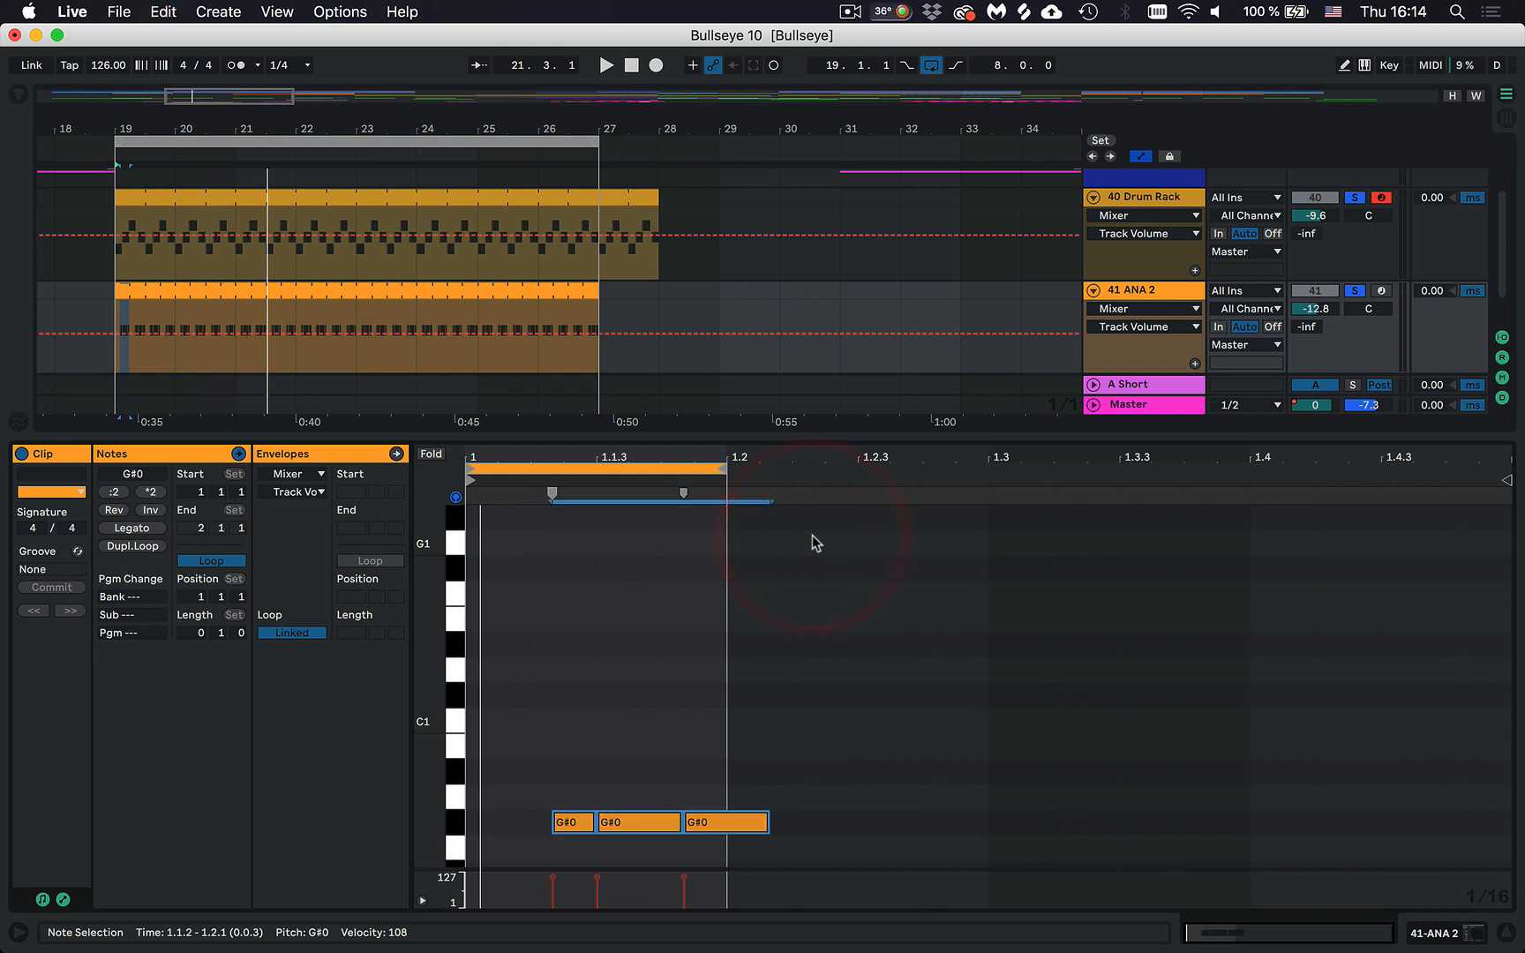
key("super+u")
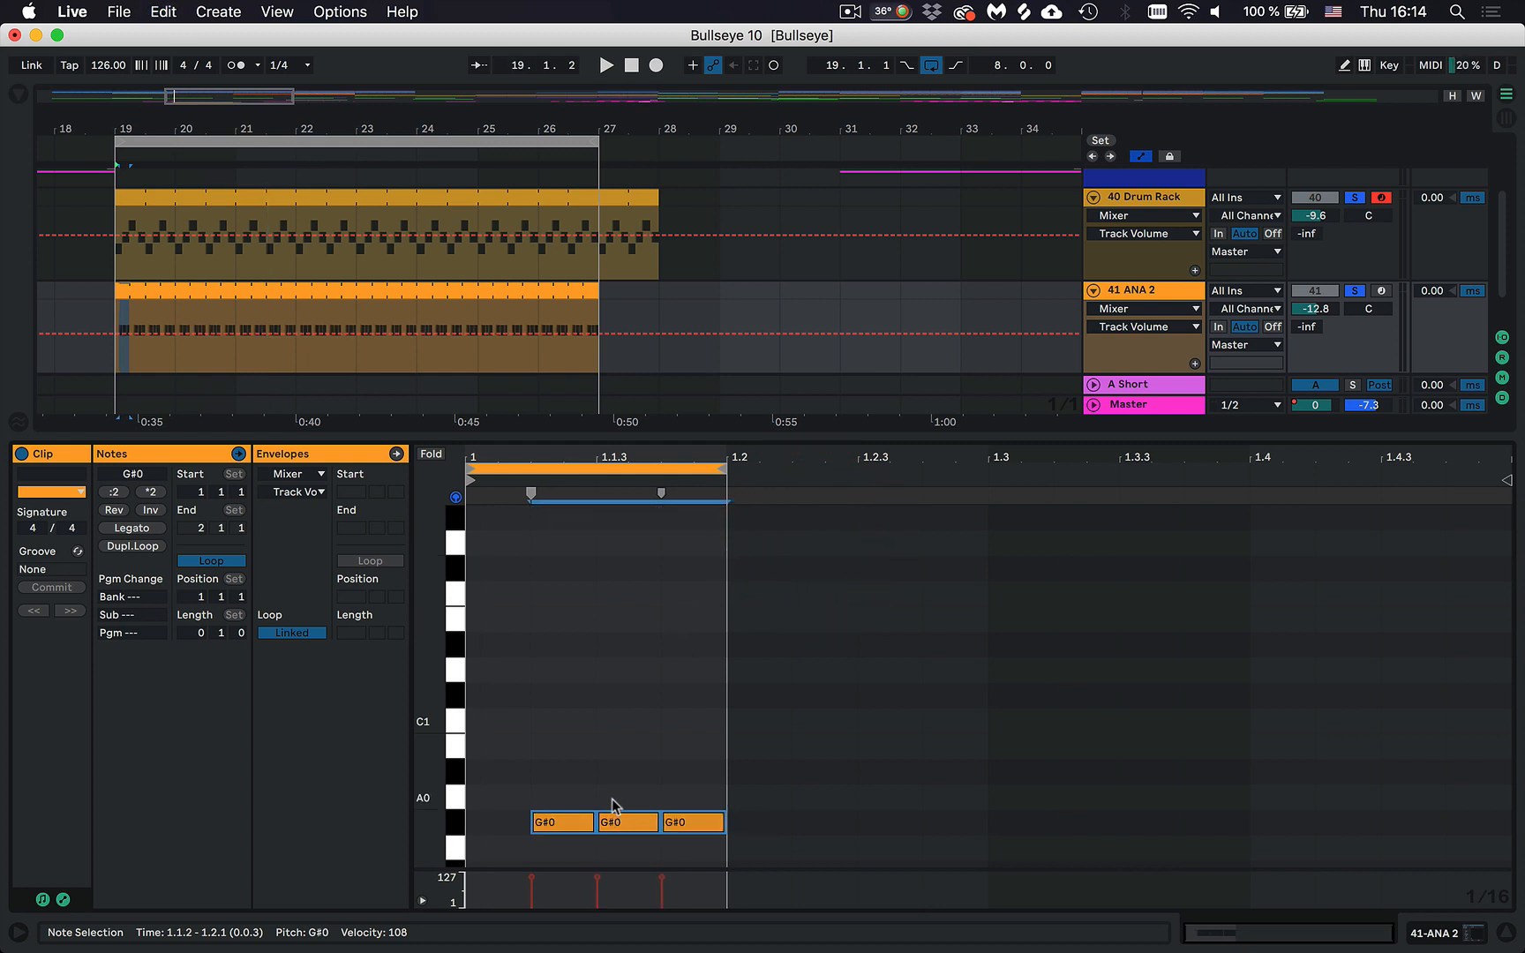
Quantize the three G#0 notes to 1/16T at 37% and play the swung pattern briefly.
key("super+shift+u")
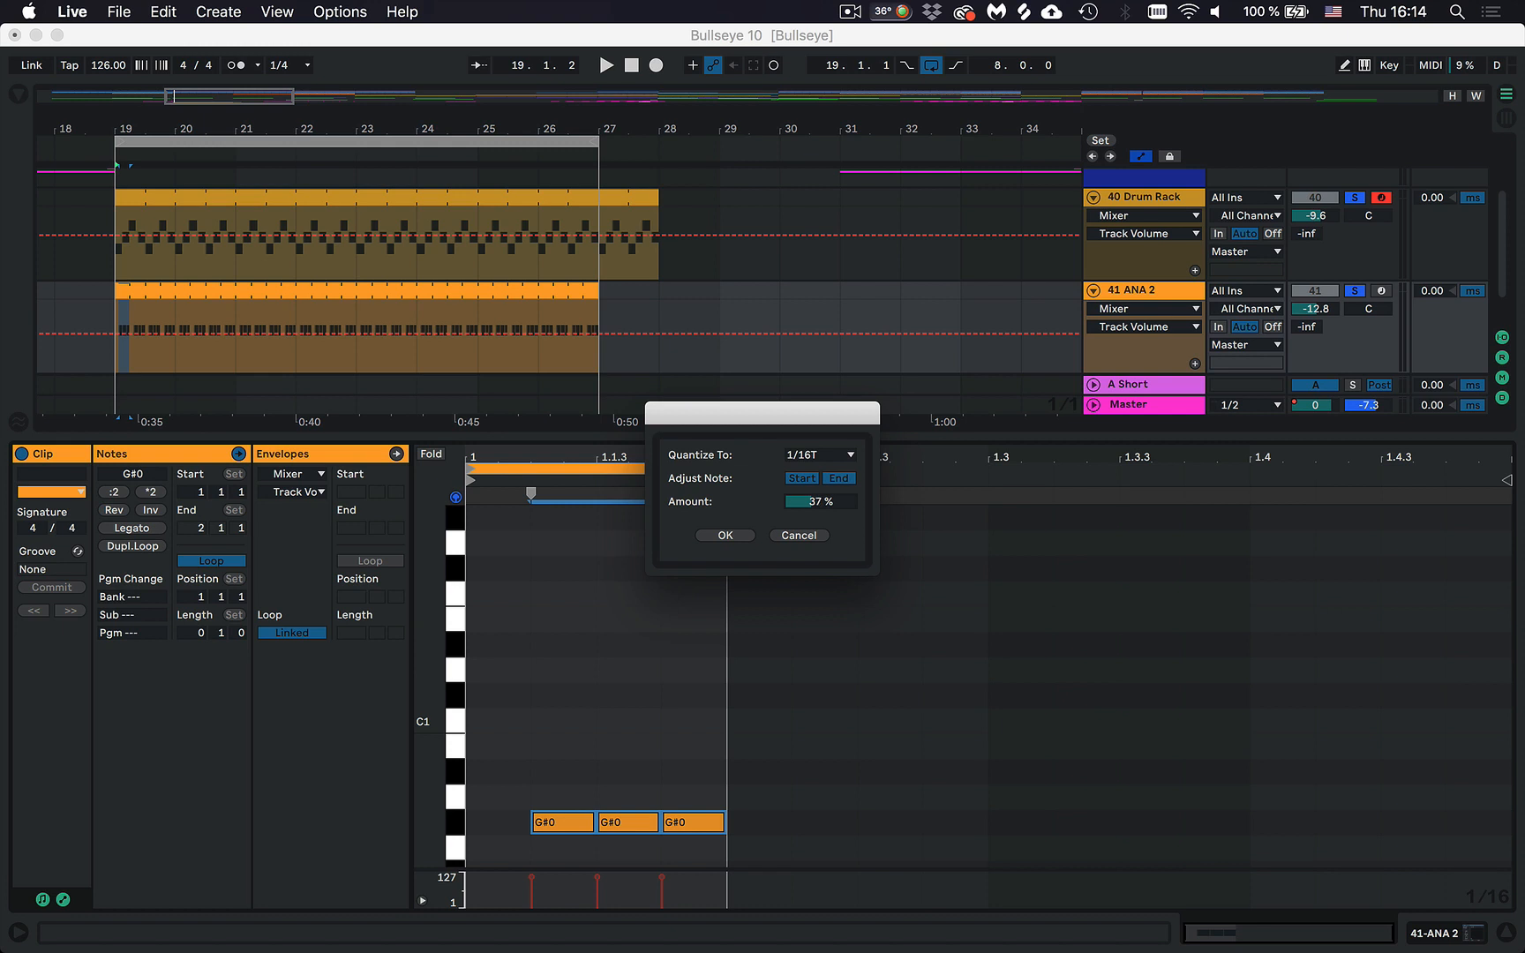
left_click(725, 536)
key("space")
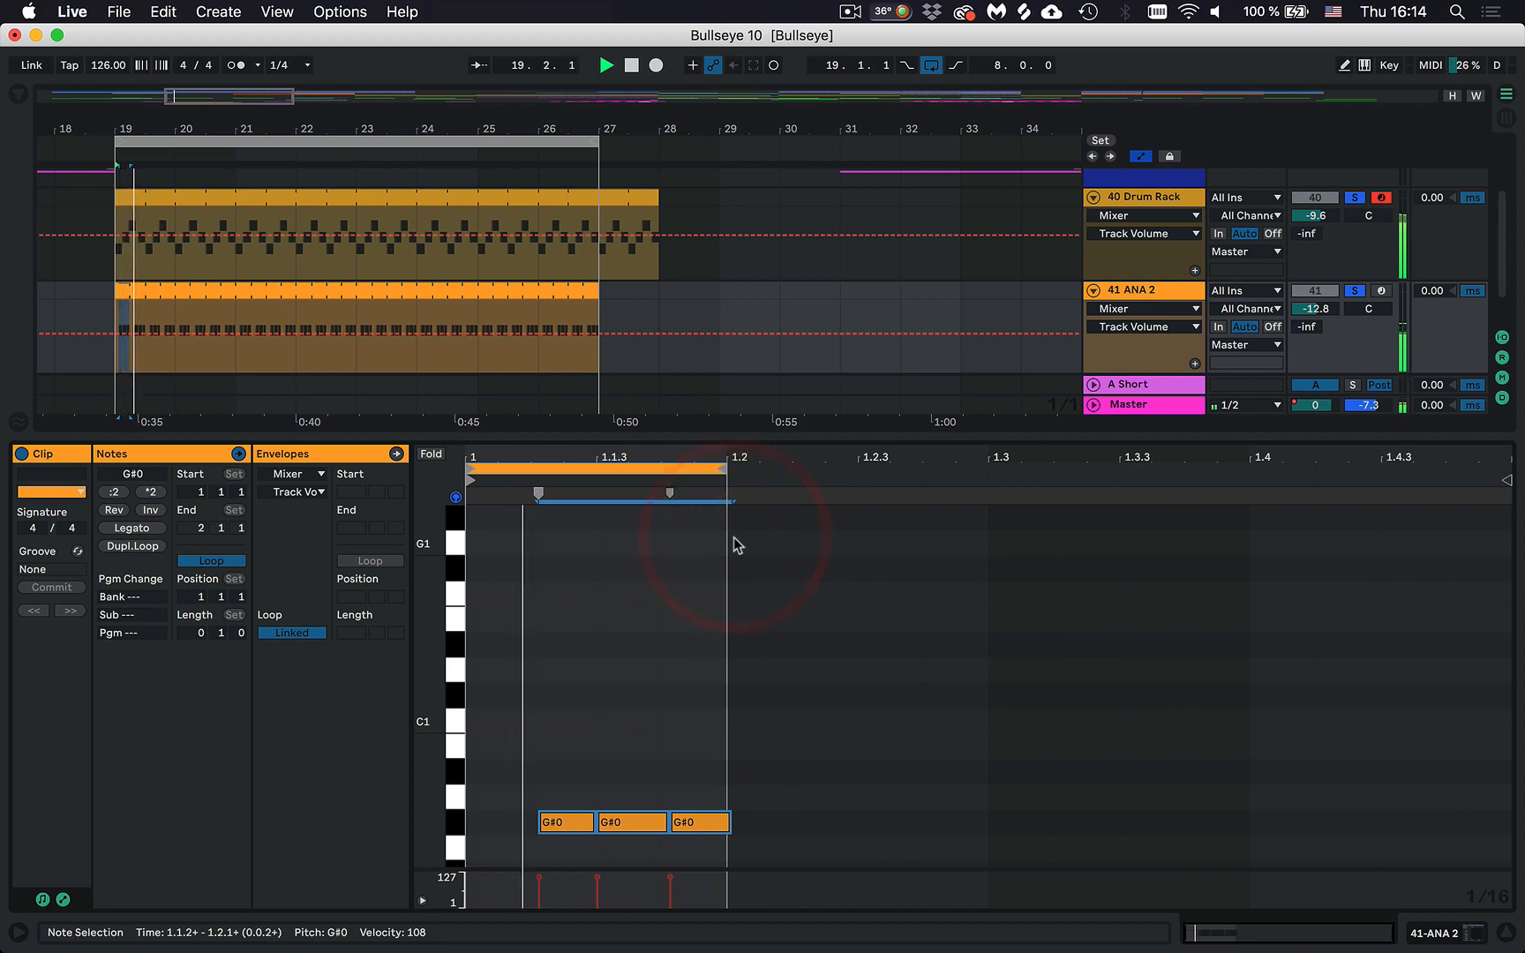
key("space")
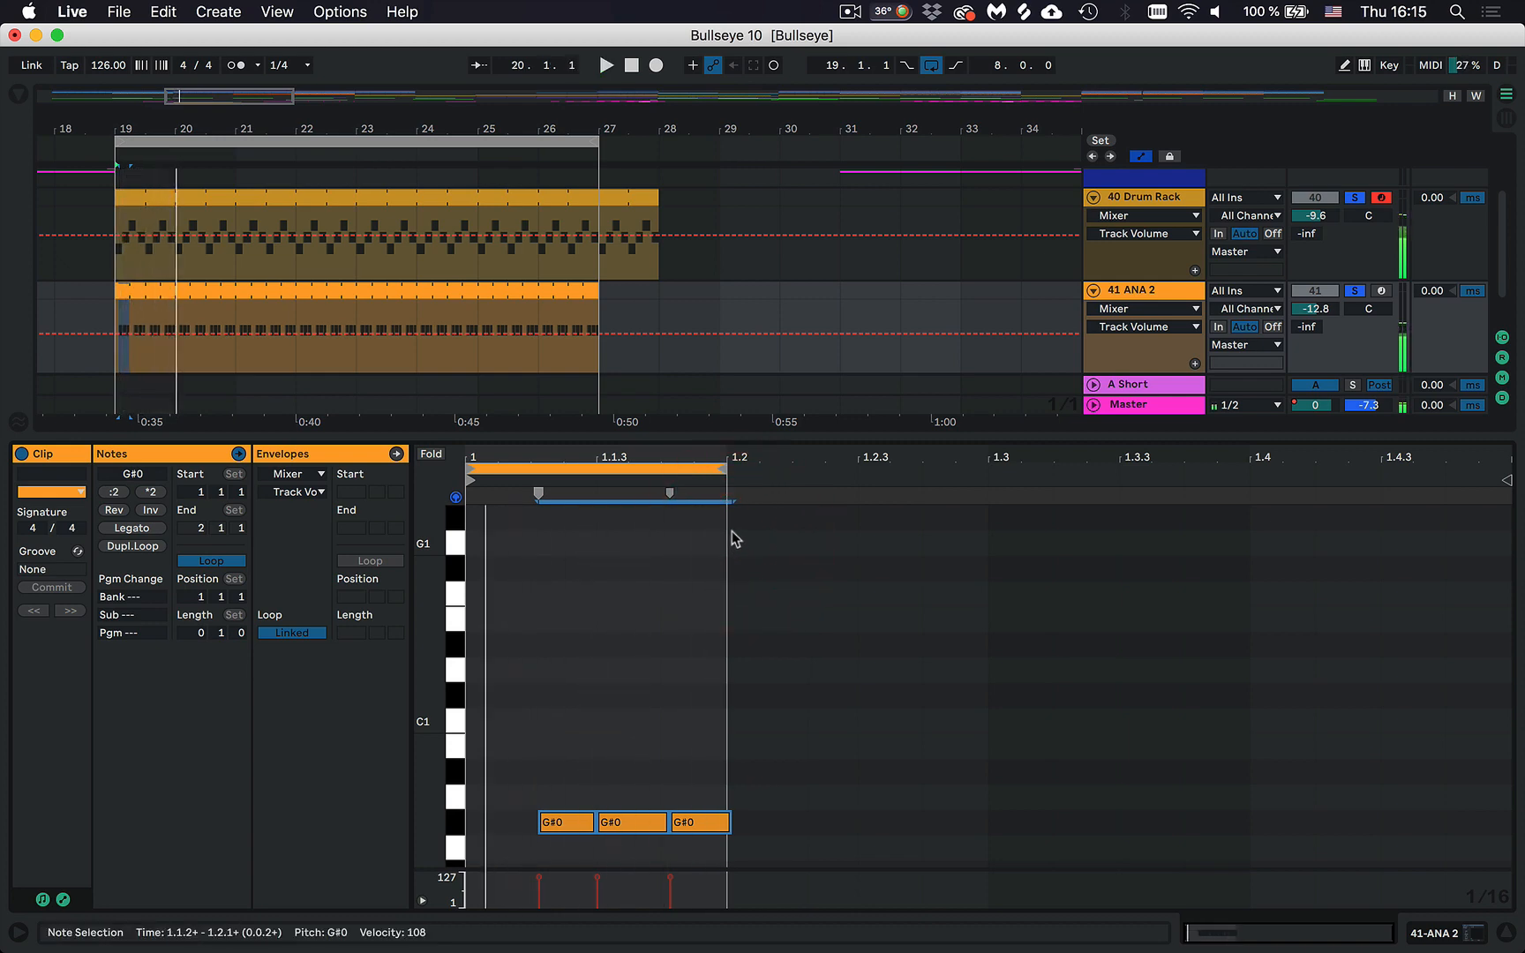
Load the Basic Bass preset from the Bass category in ANA 2 and close the preset browser.
left_click(1146, 289)
left_click(68, 718)
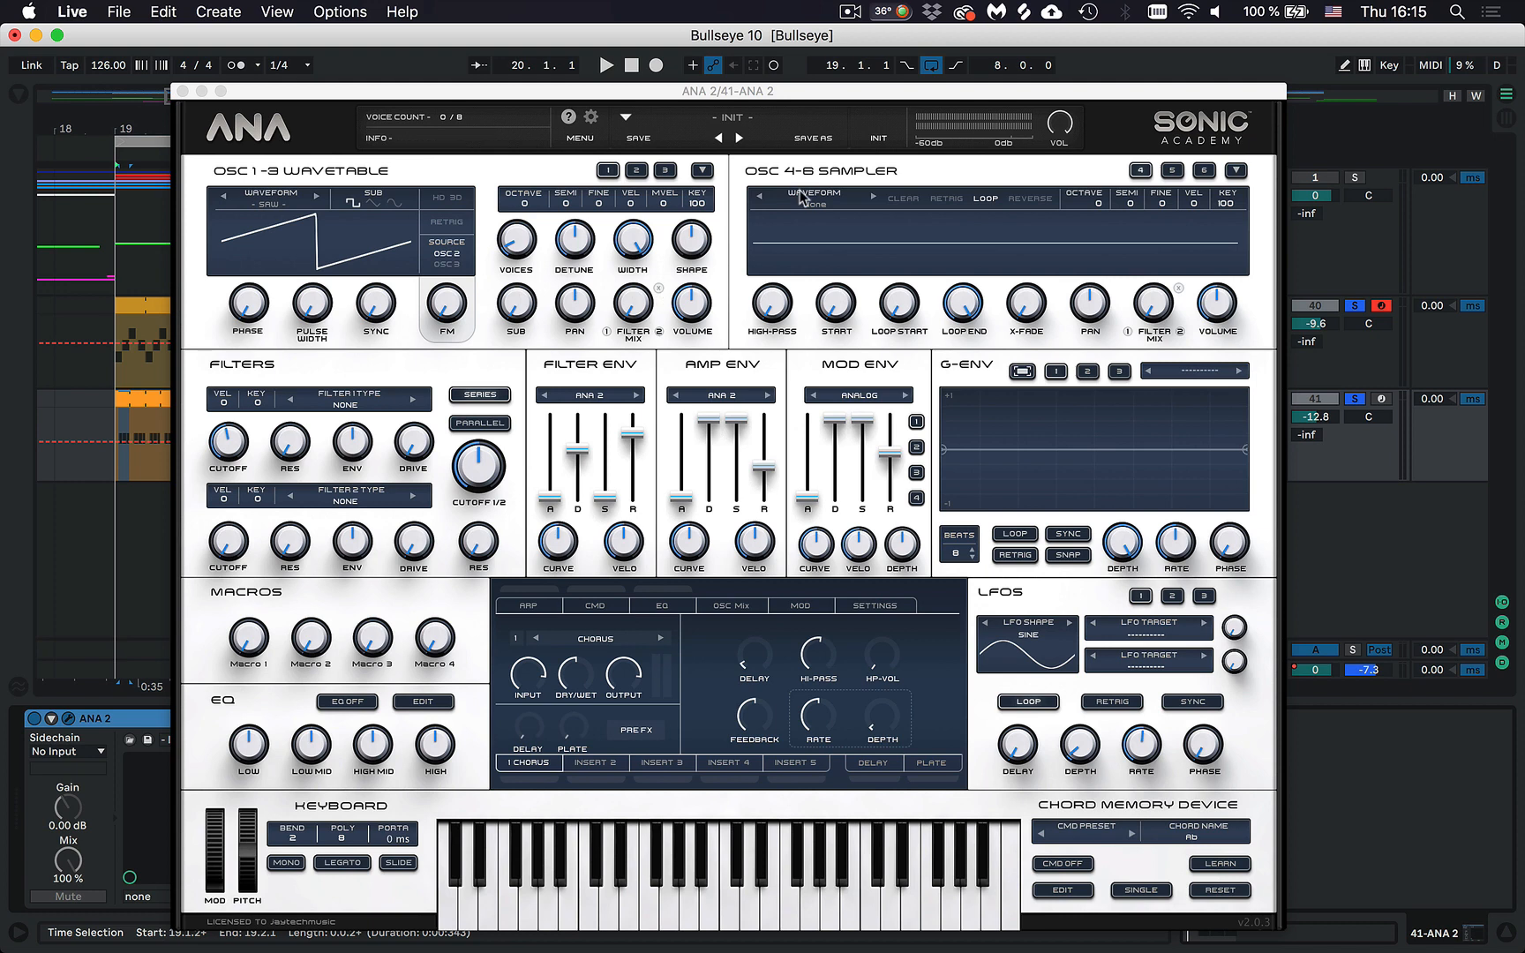
left_click(746, 120)
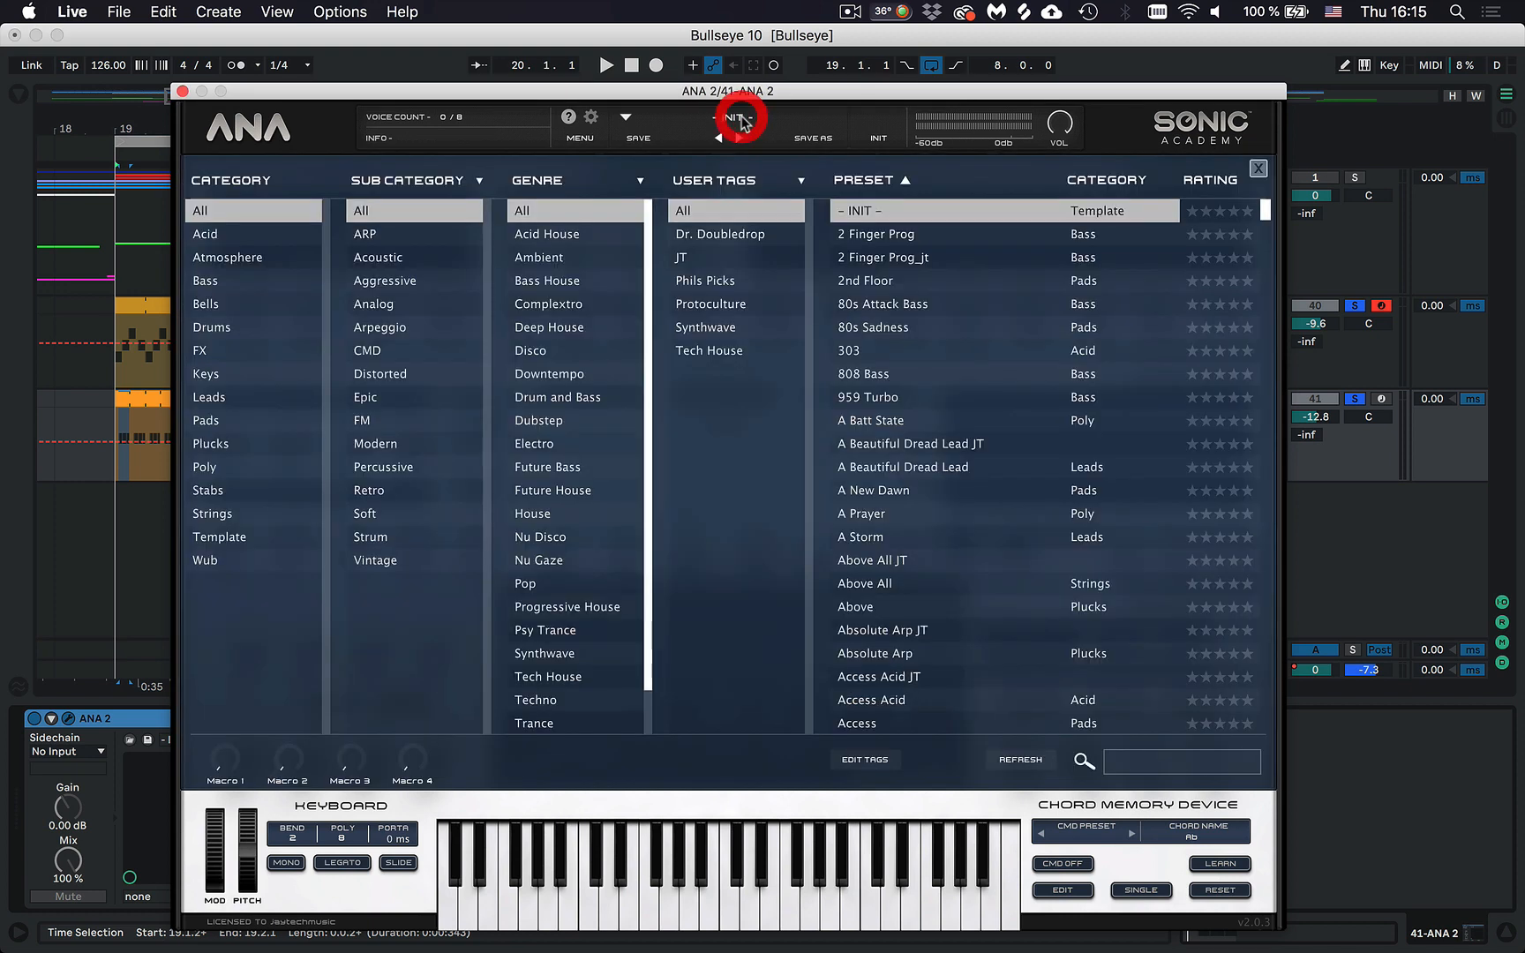
left_click(230, 283)
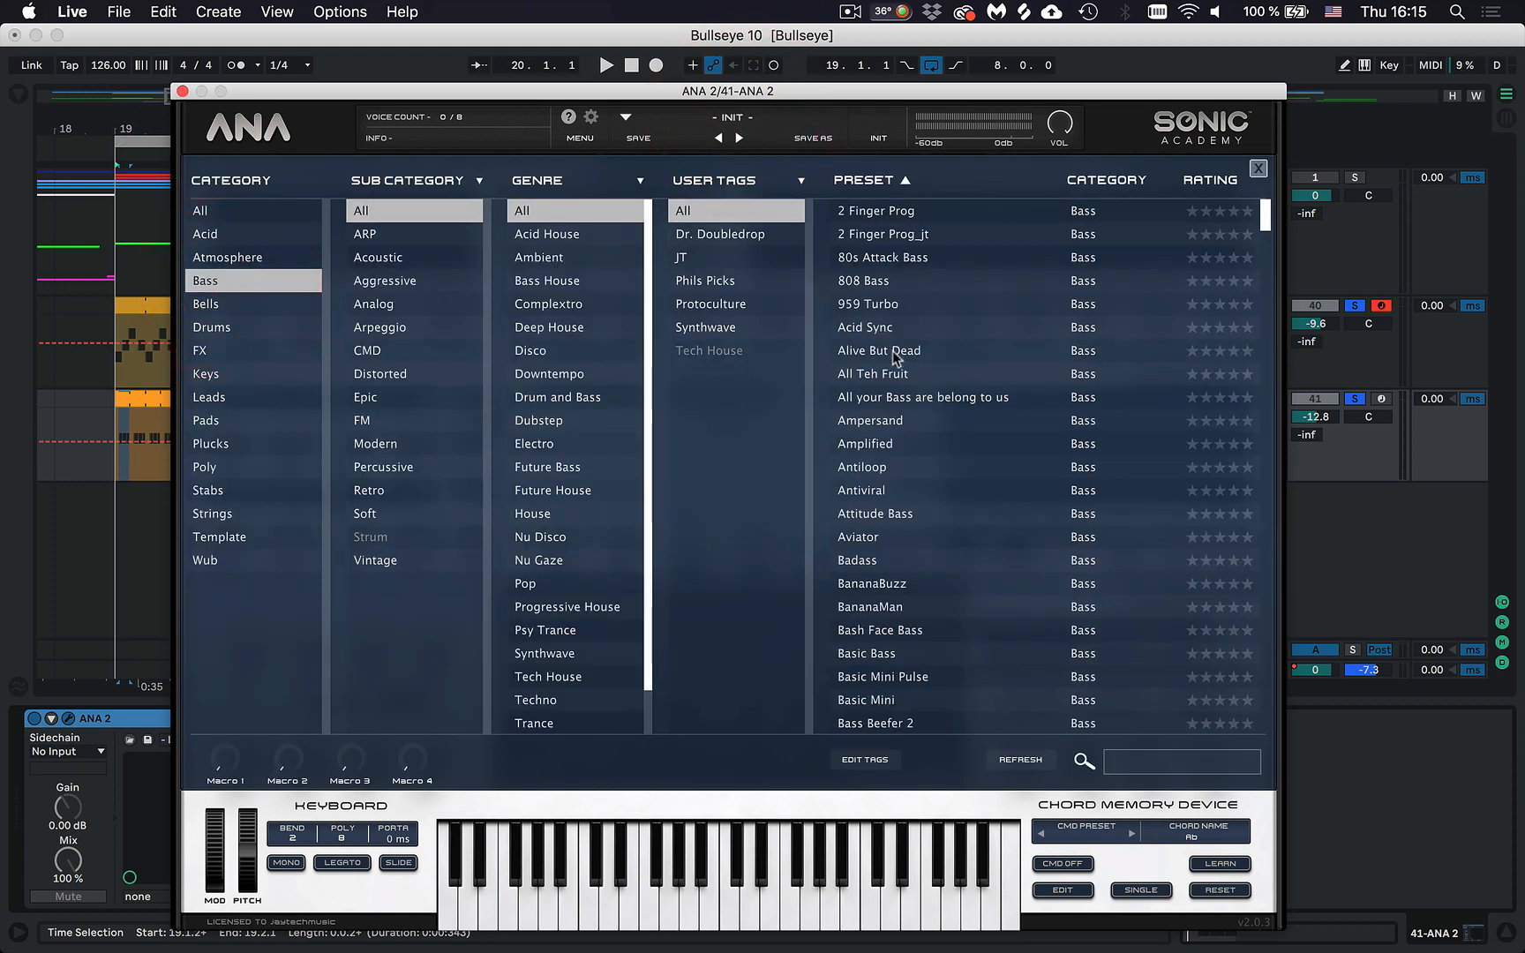
scroll(894, 353, "down", 5)
scroll(896, 358, "up", 6)
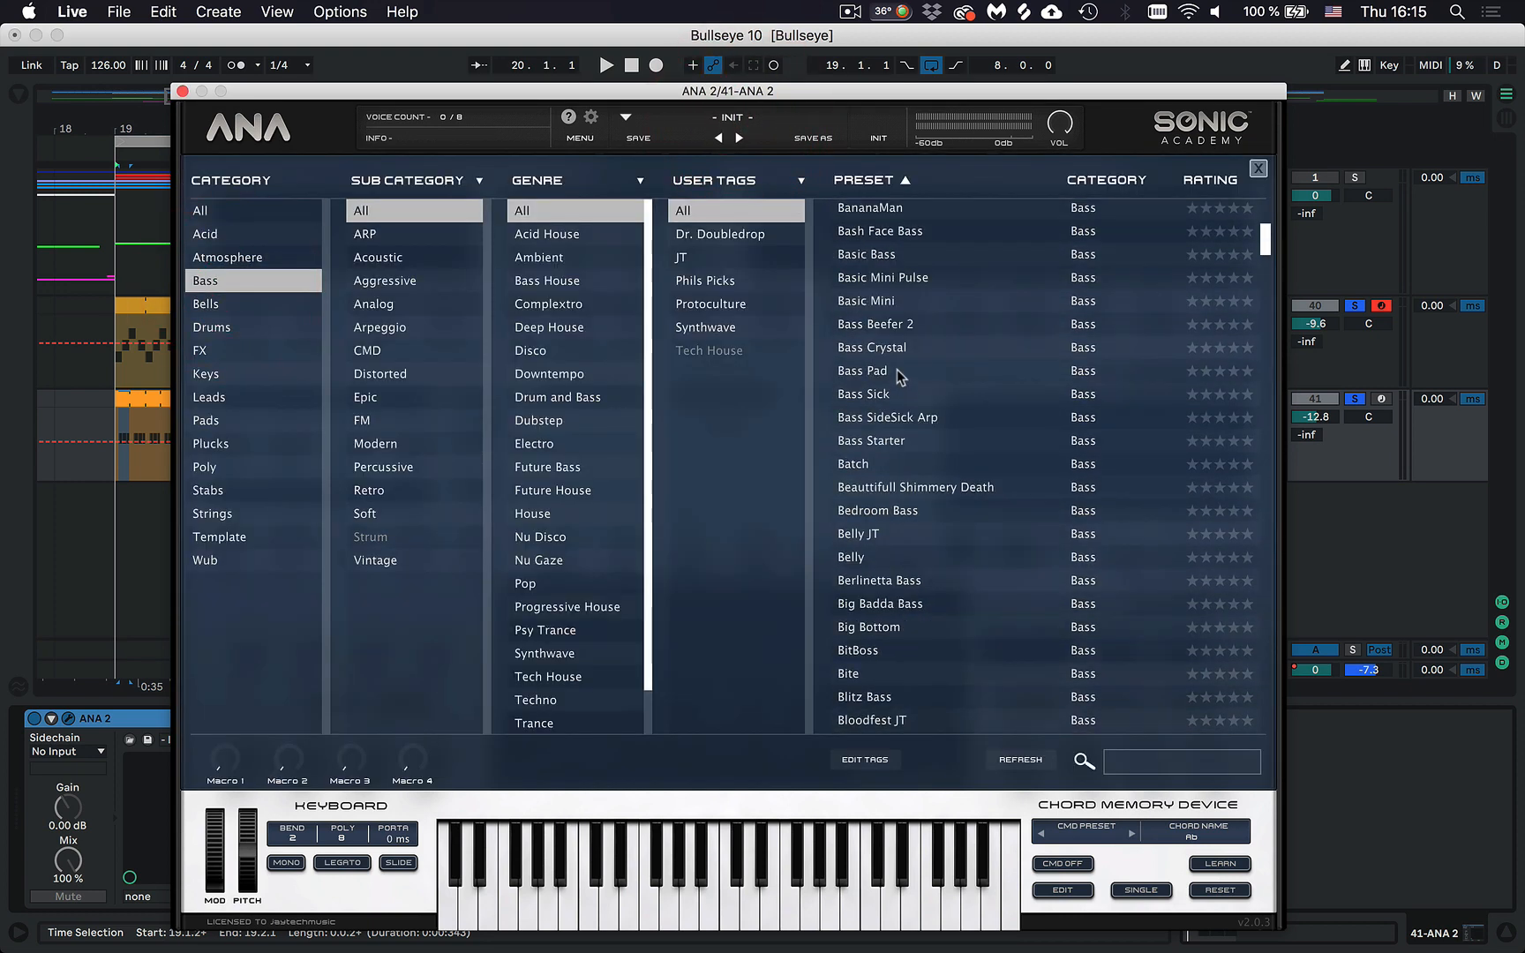
left_click(896, 254)
left_click(896, 254)
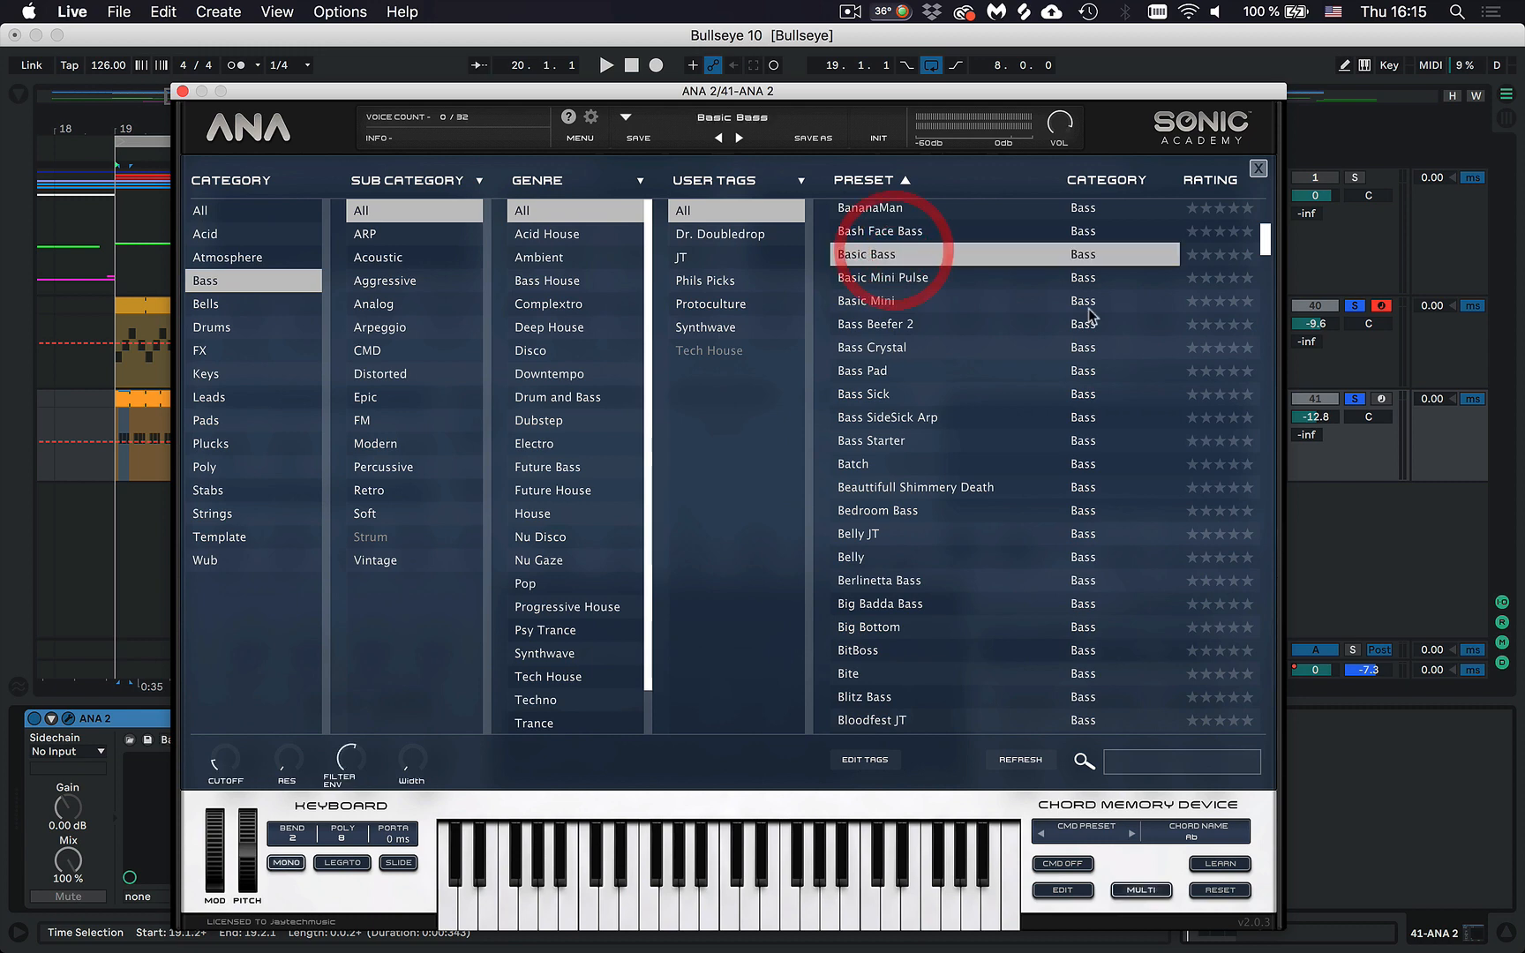
left_click(1258, 168)
Play the groove with the new bass patch, then reopen the ANA 2 clip and select all its notes.
key("space")
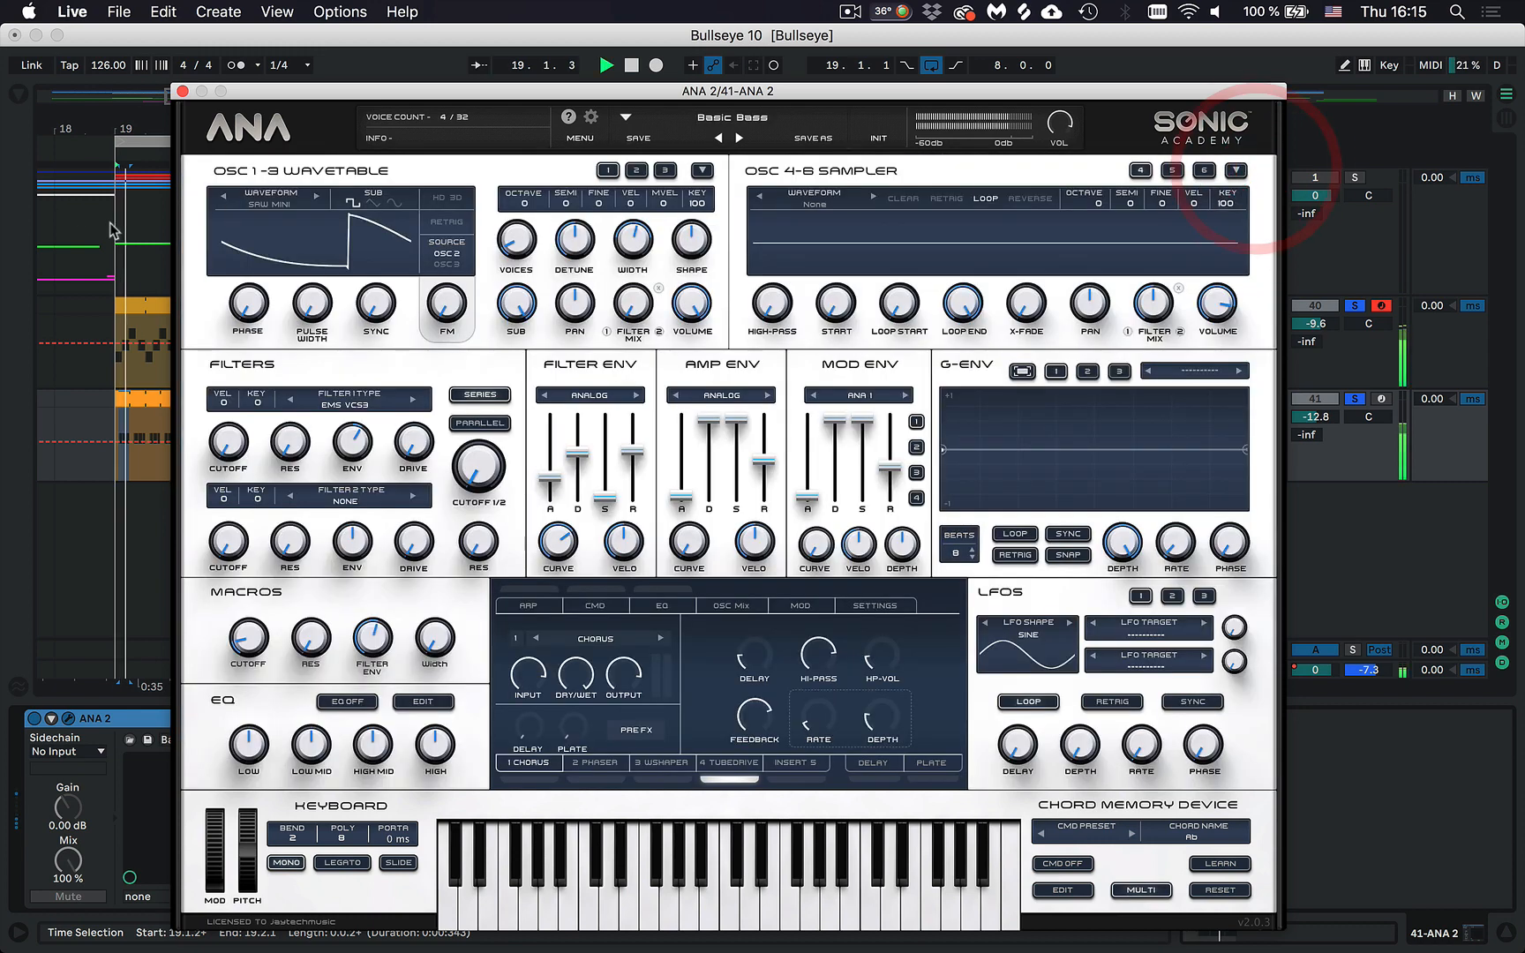
left_click(182, 91)
double_click(221, 395)
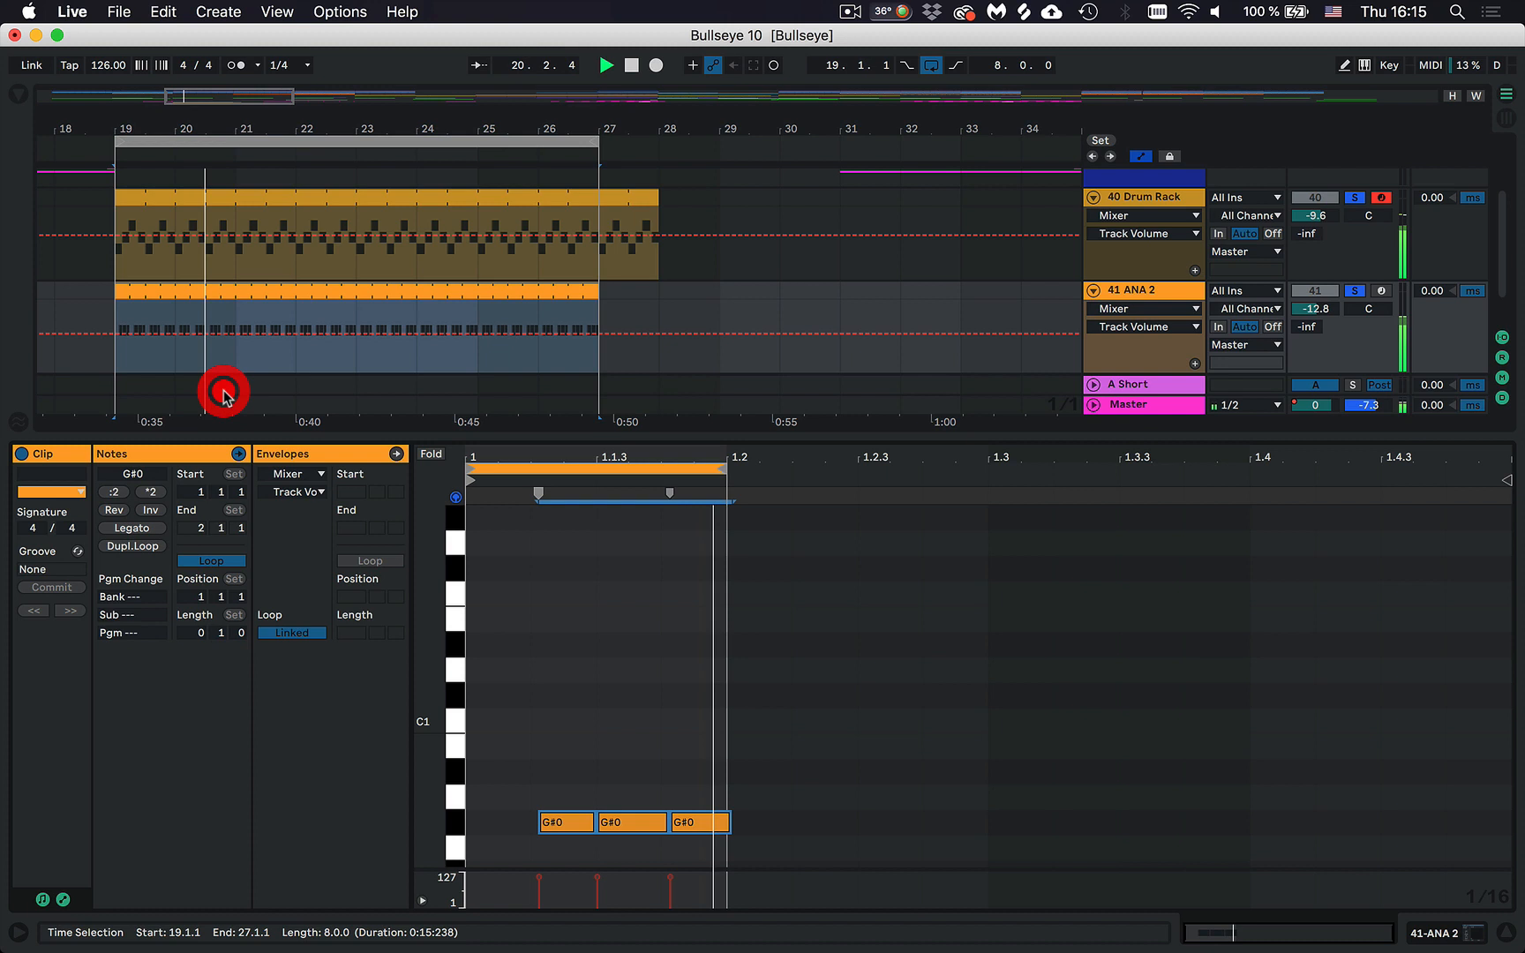
key("space")
left_click(689, 706)
key("super+a")
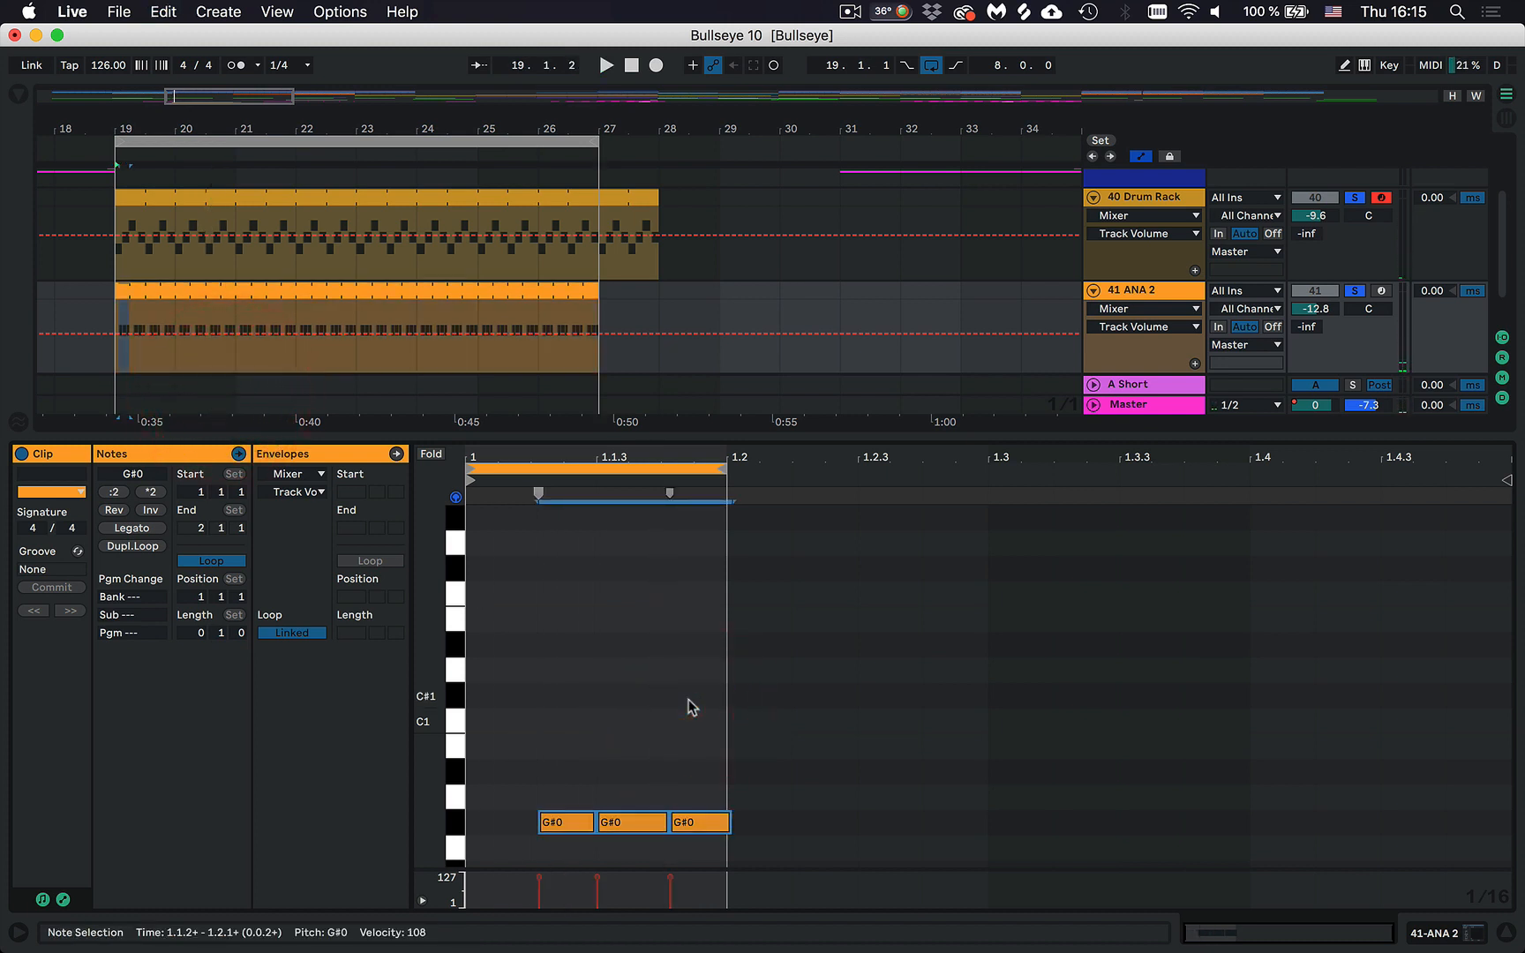
Transpose all the bass notes up one octave to G#1 and play the groove briefly.
left_click(690, 705)
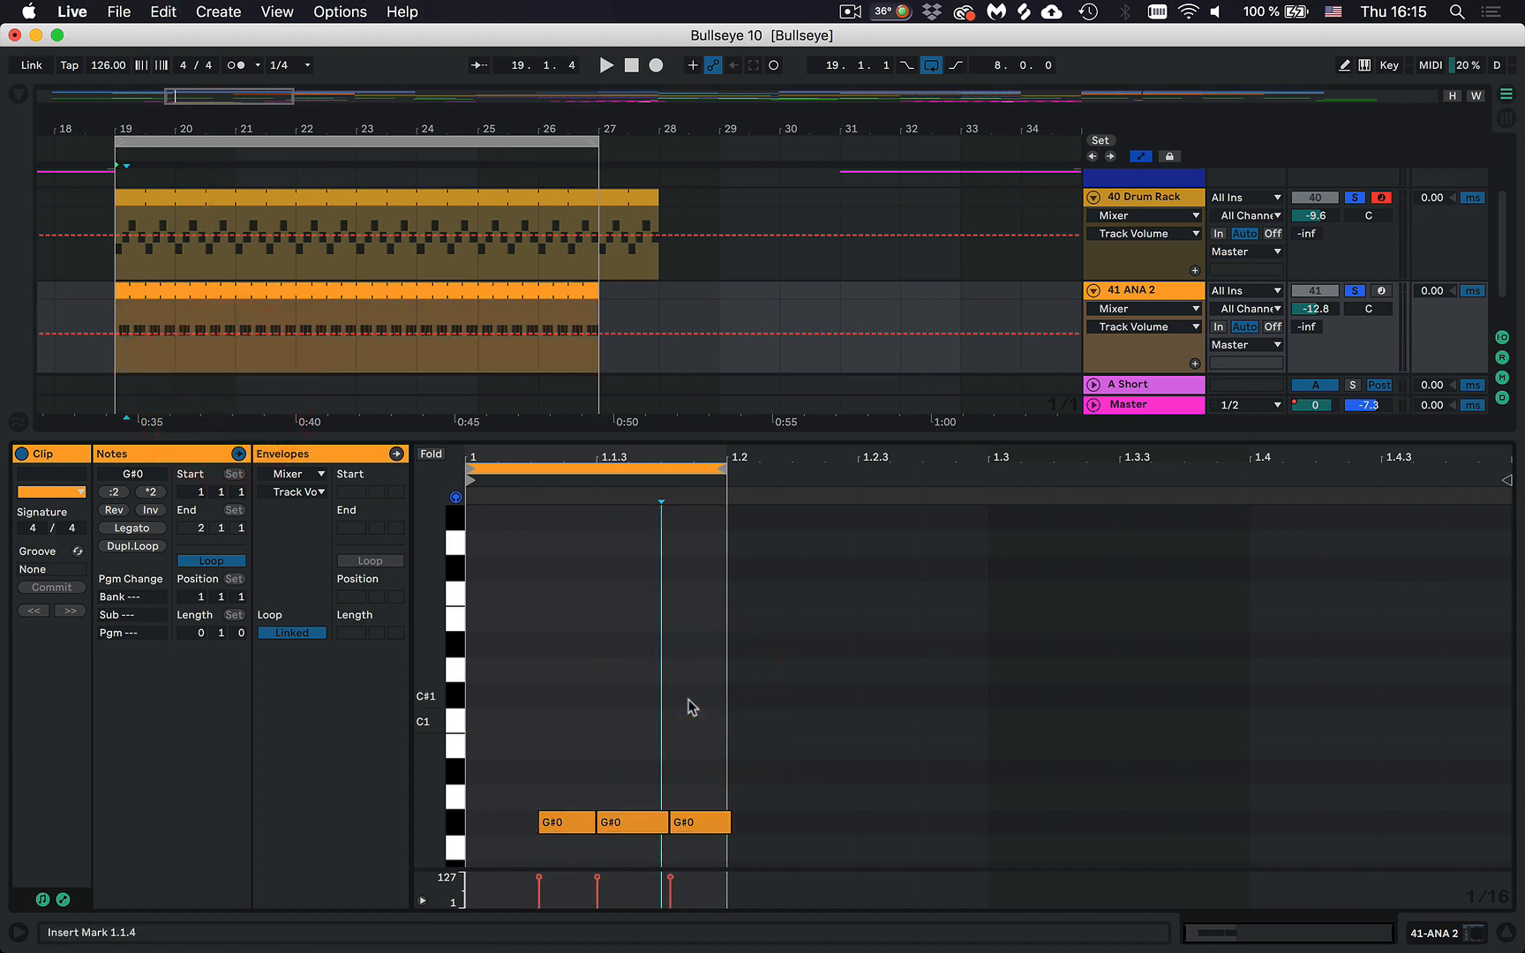
key("super+a")
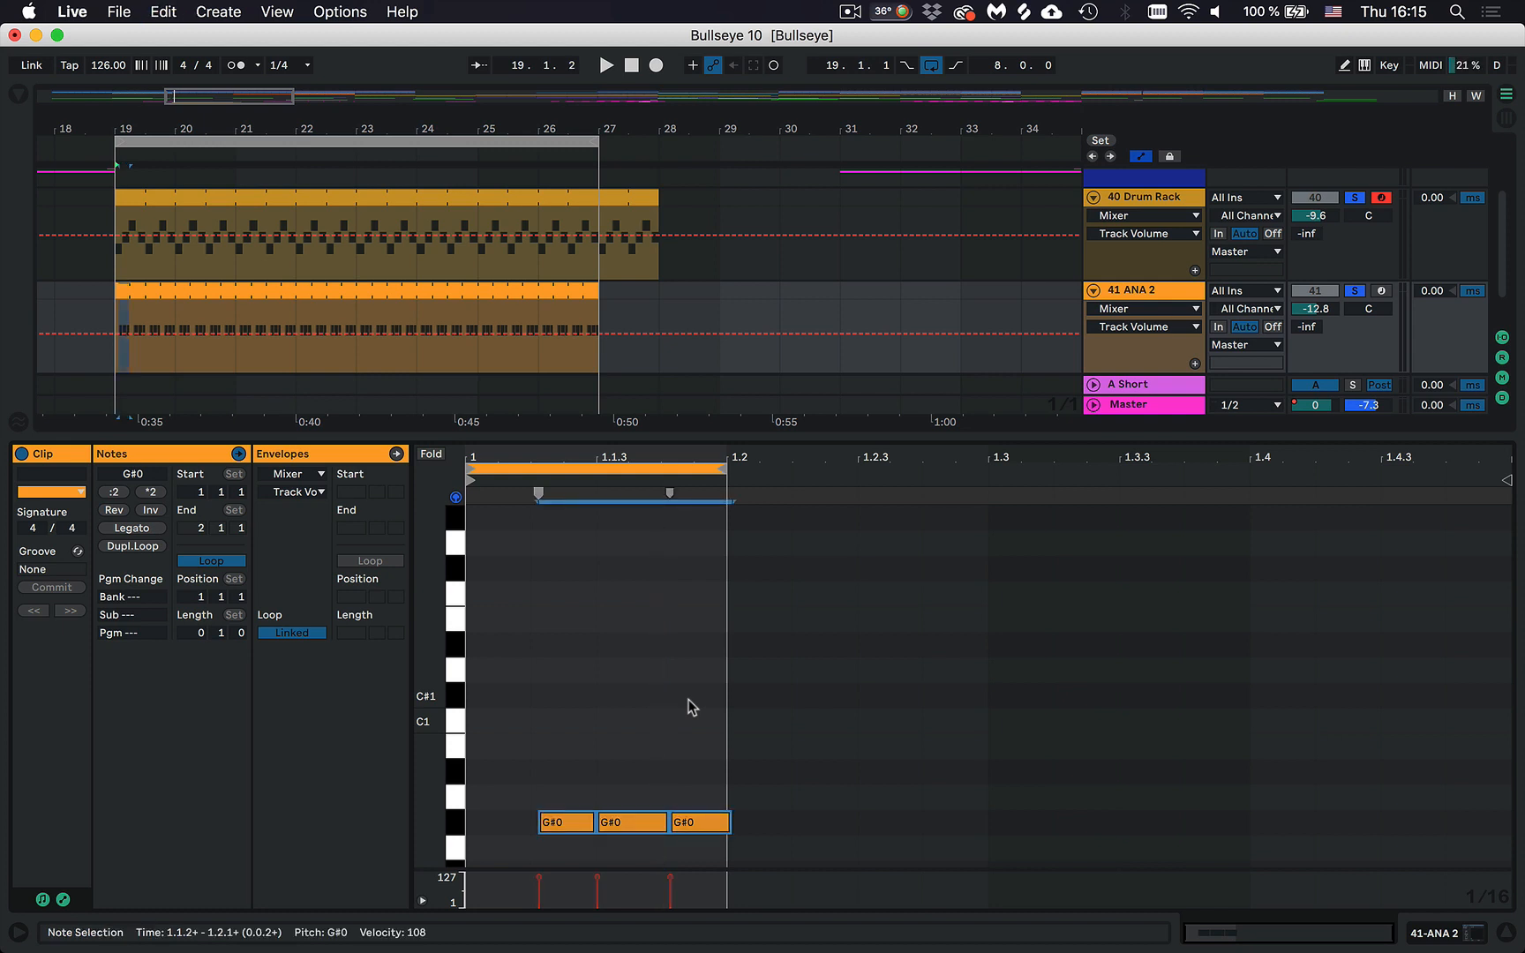
key("shift+Up")
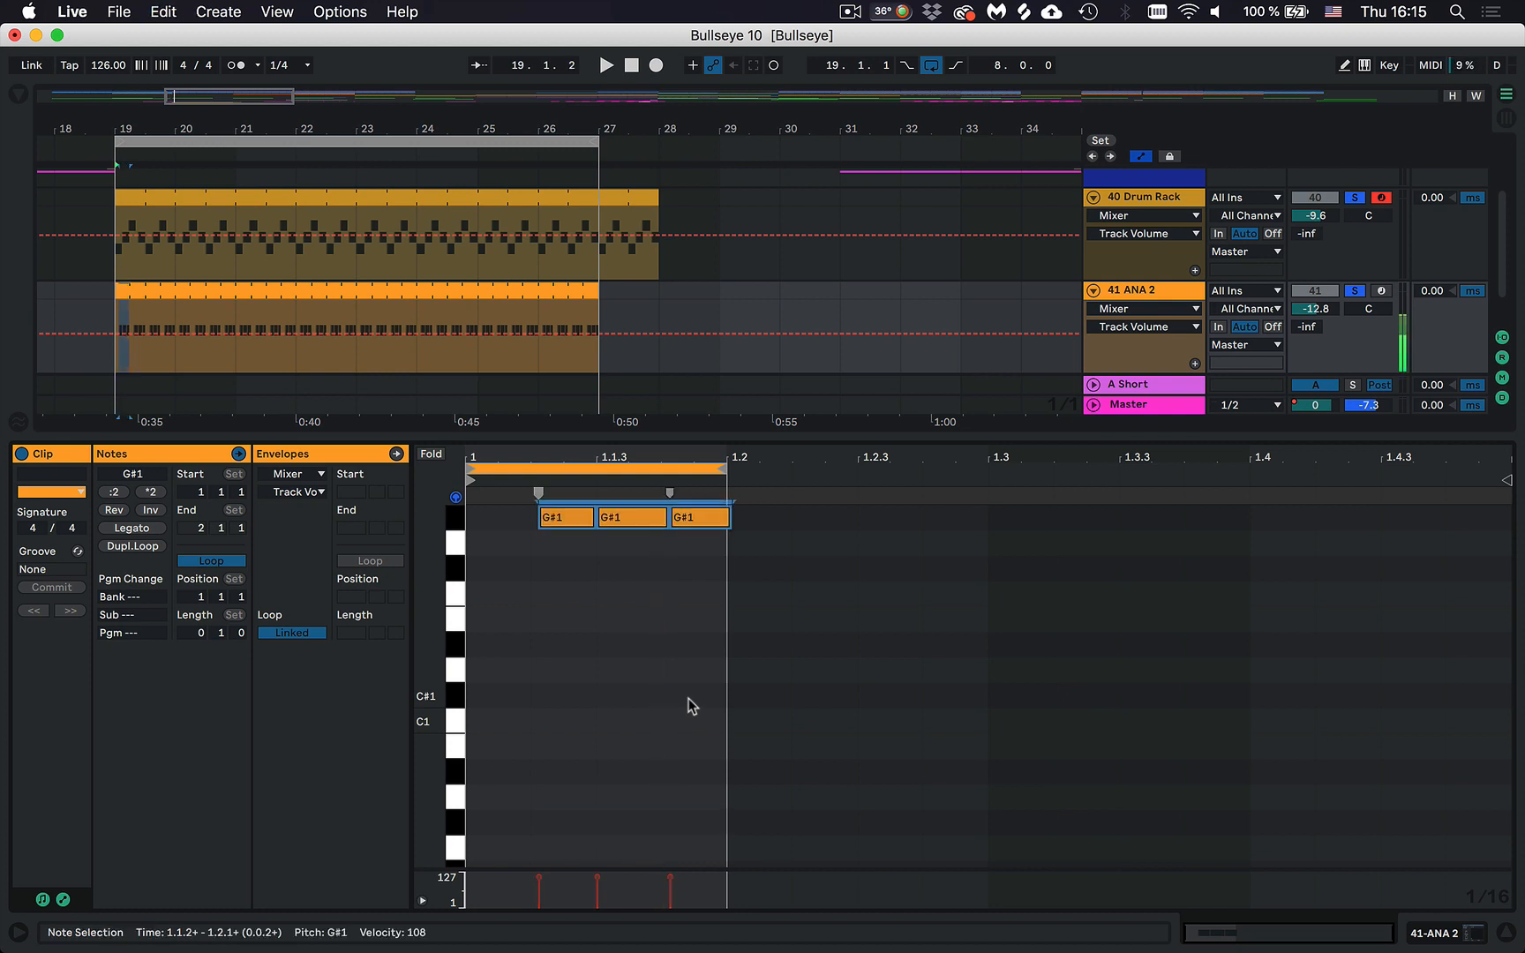
key("space")
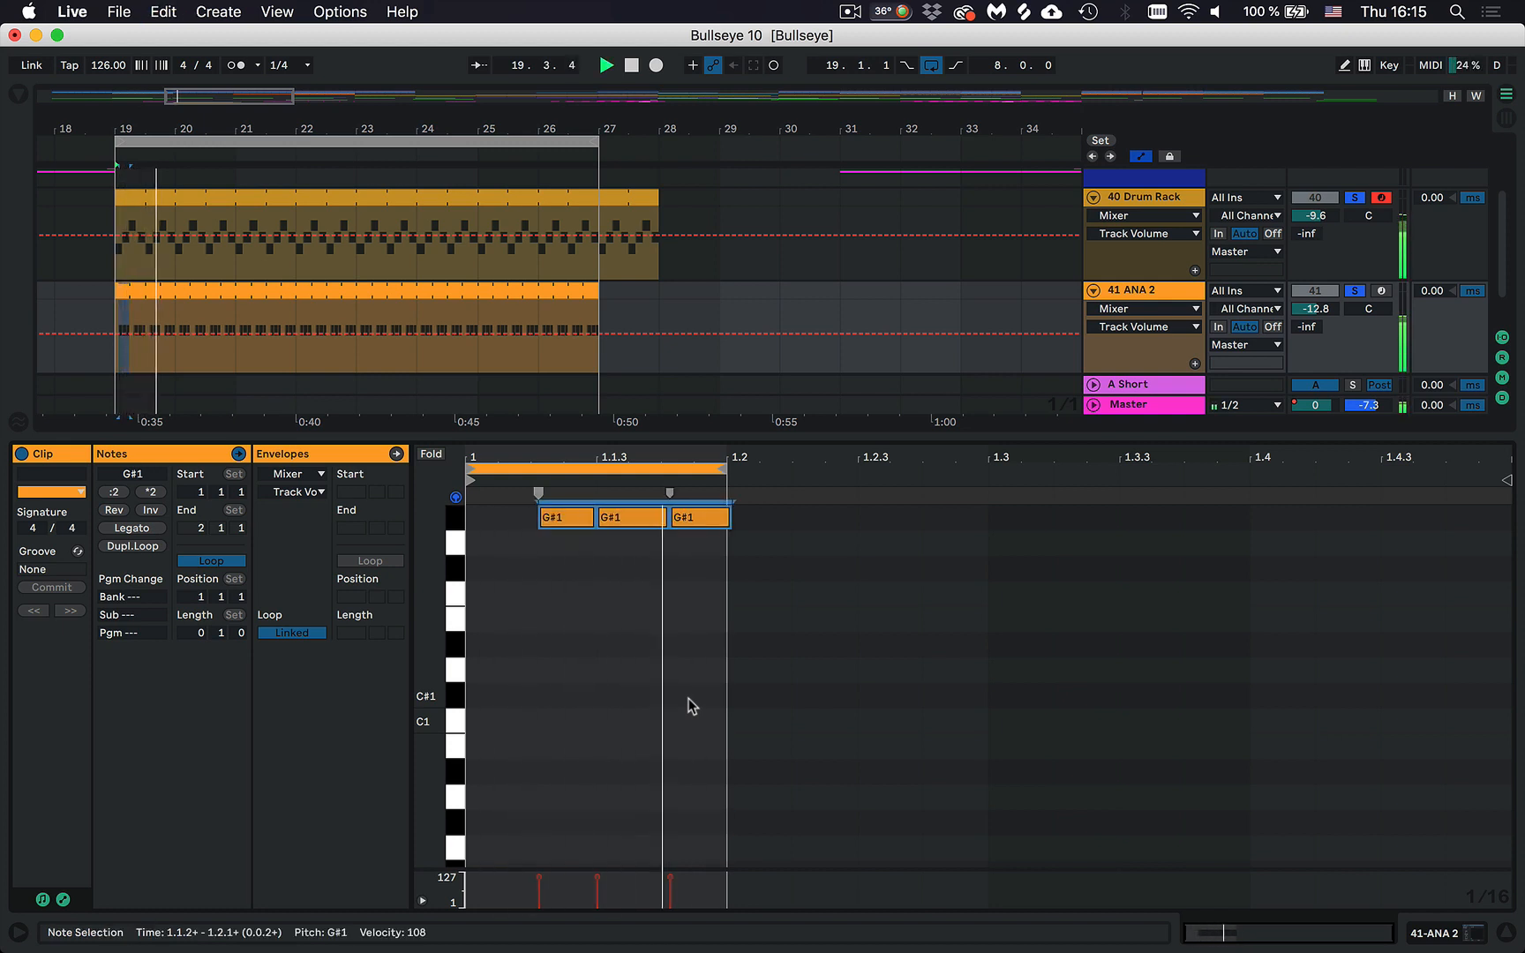
left_click(703, 660)
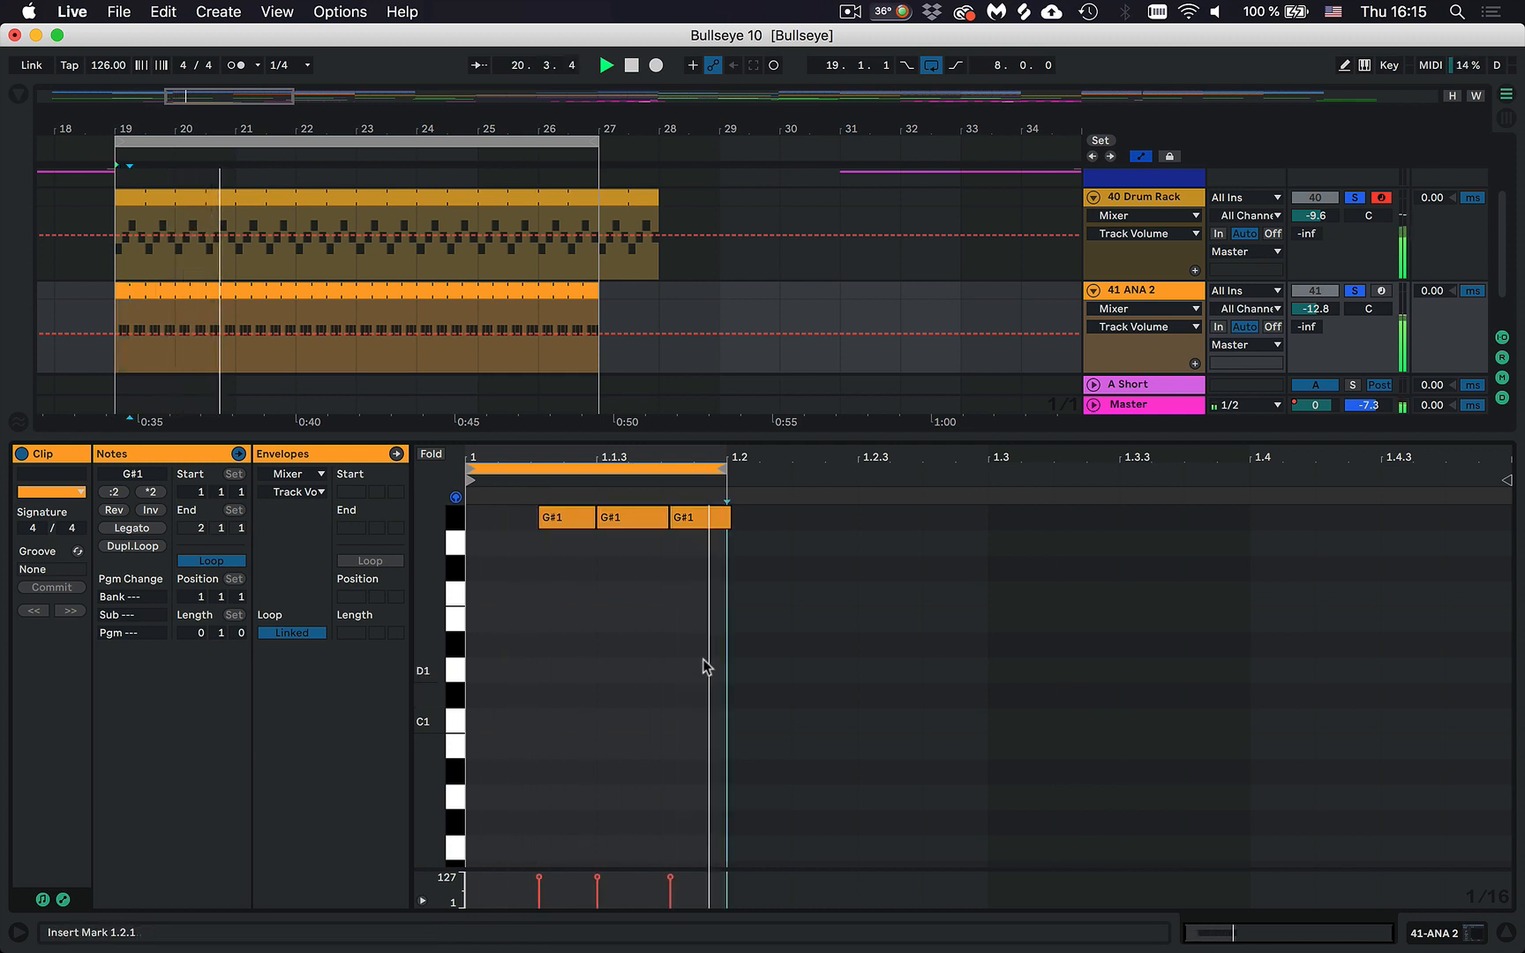
key("space")
Try quantizing the three G#1 notes to straight 1/16 at 100% during playback, and undo it to restore the swung timing.
key("super+a")
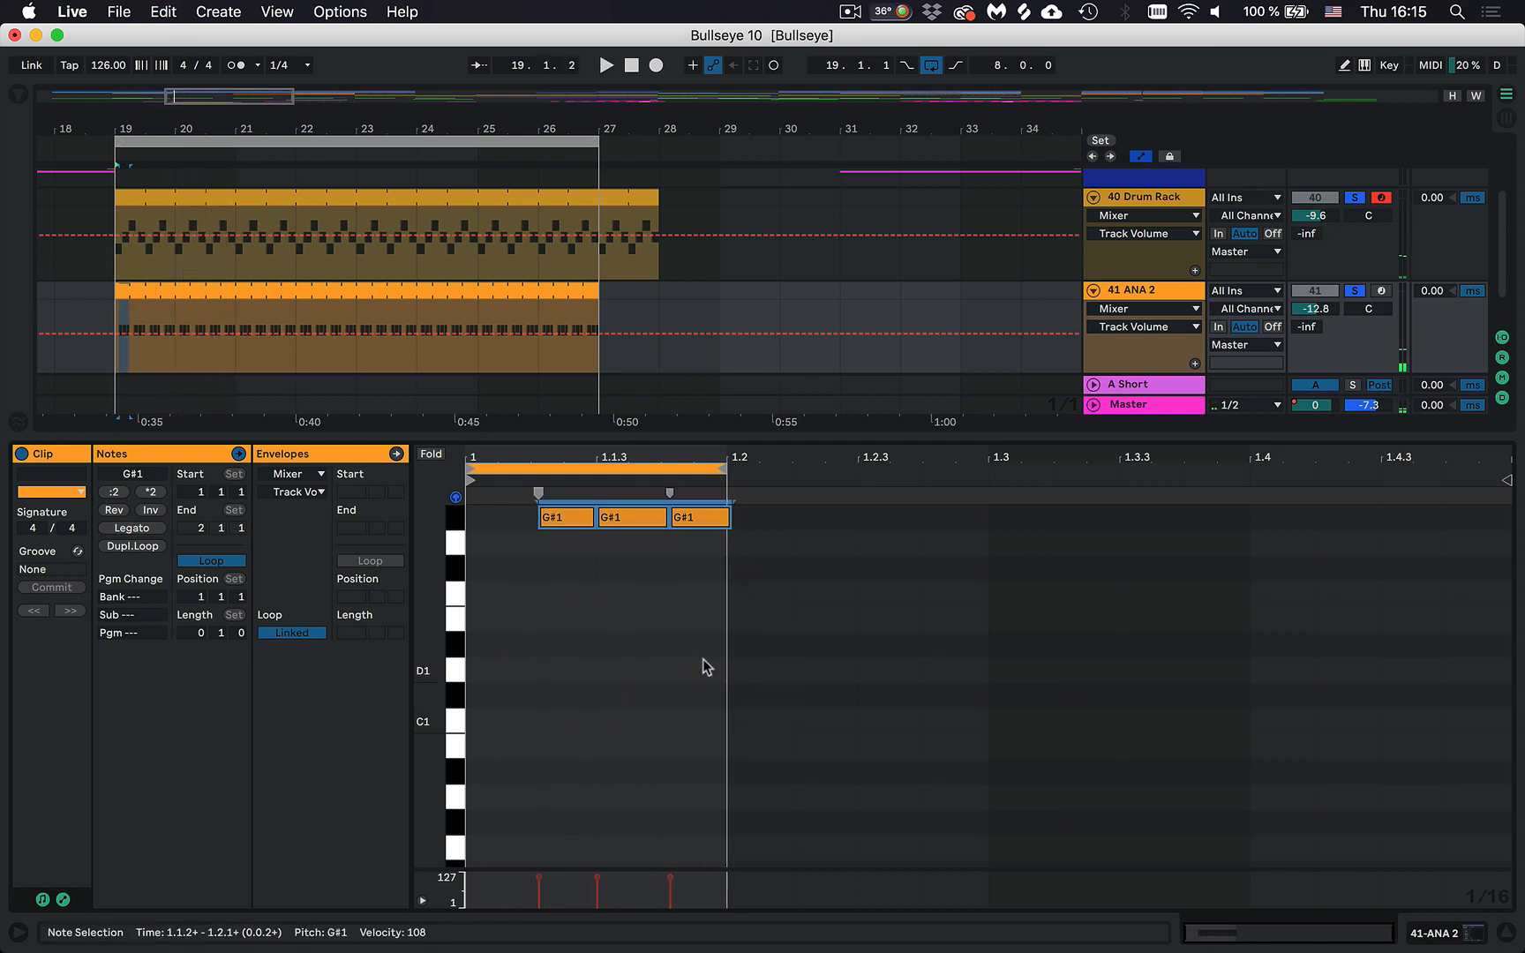
key("super+shift+u")
left_click(830, 453)
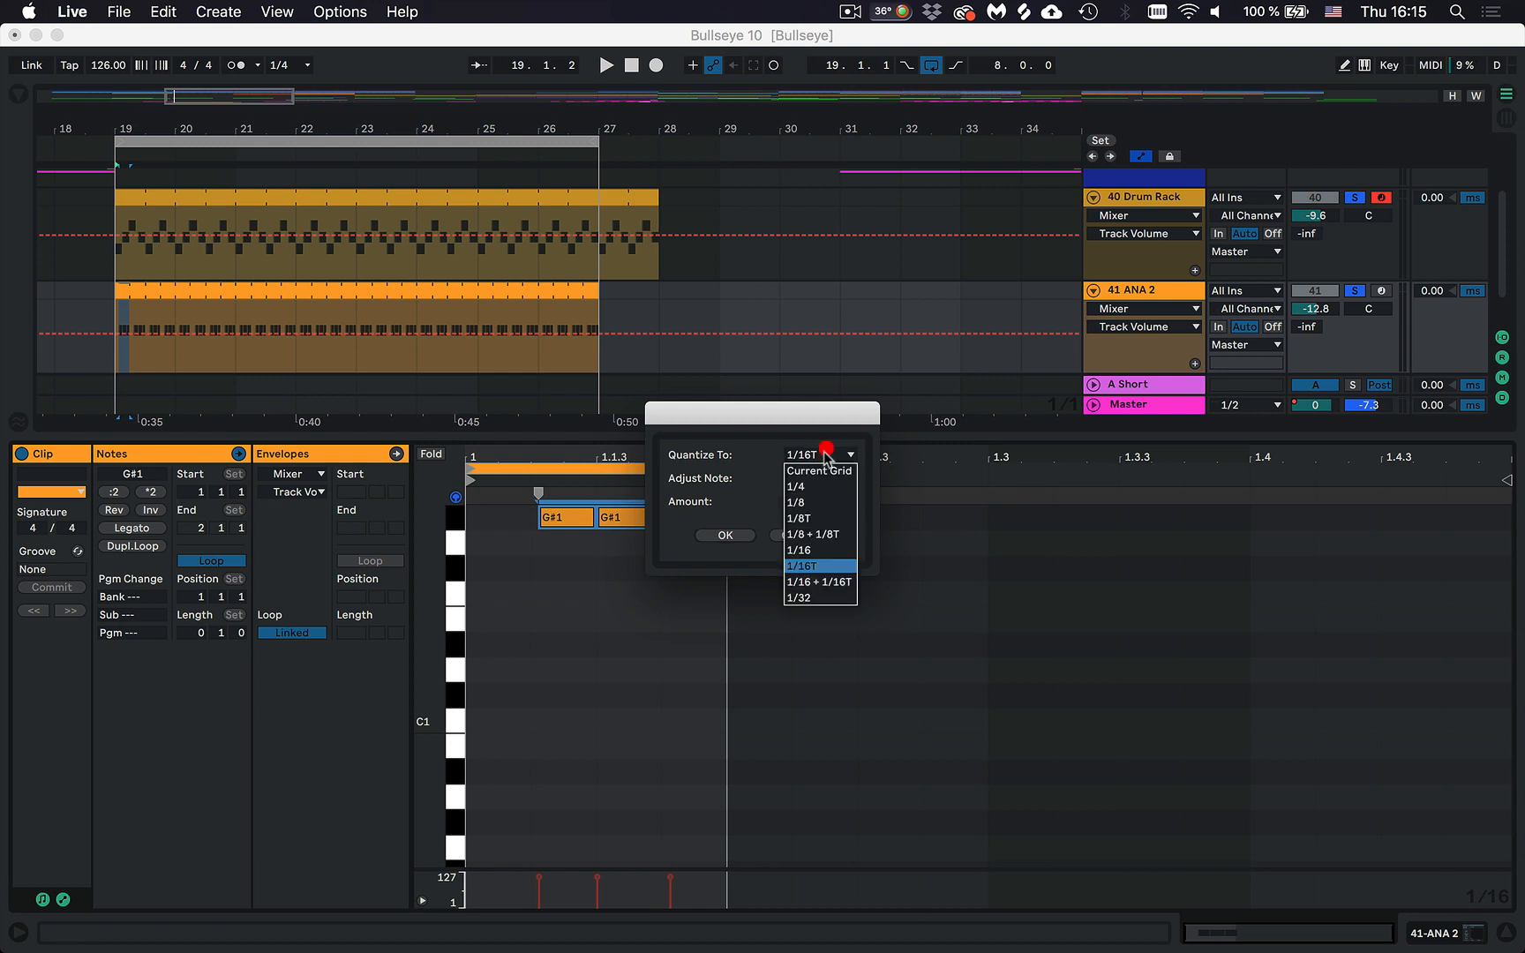
left_click(816, 457)
left_click(816, 457)
left_click(819, 548)
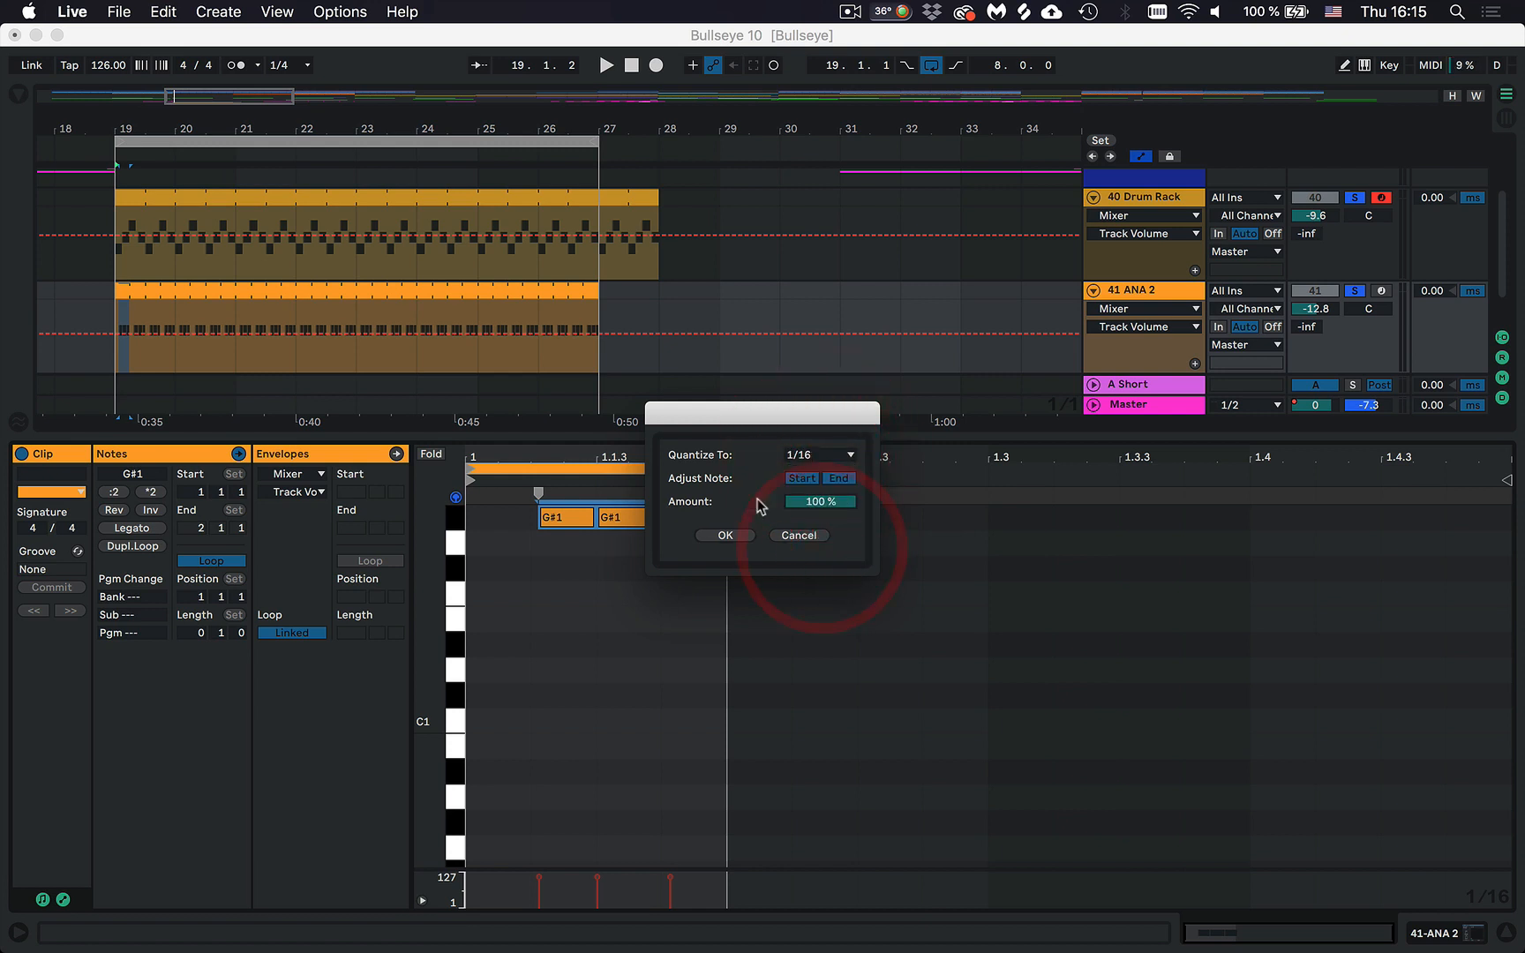
left_click(734, 533)
key("space")
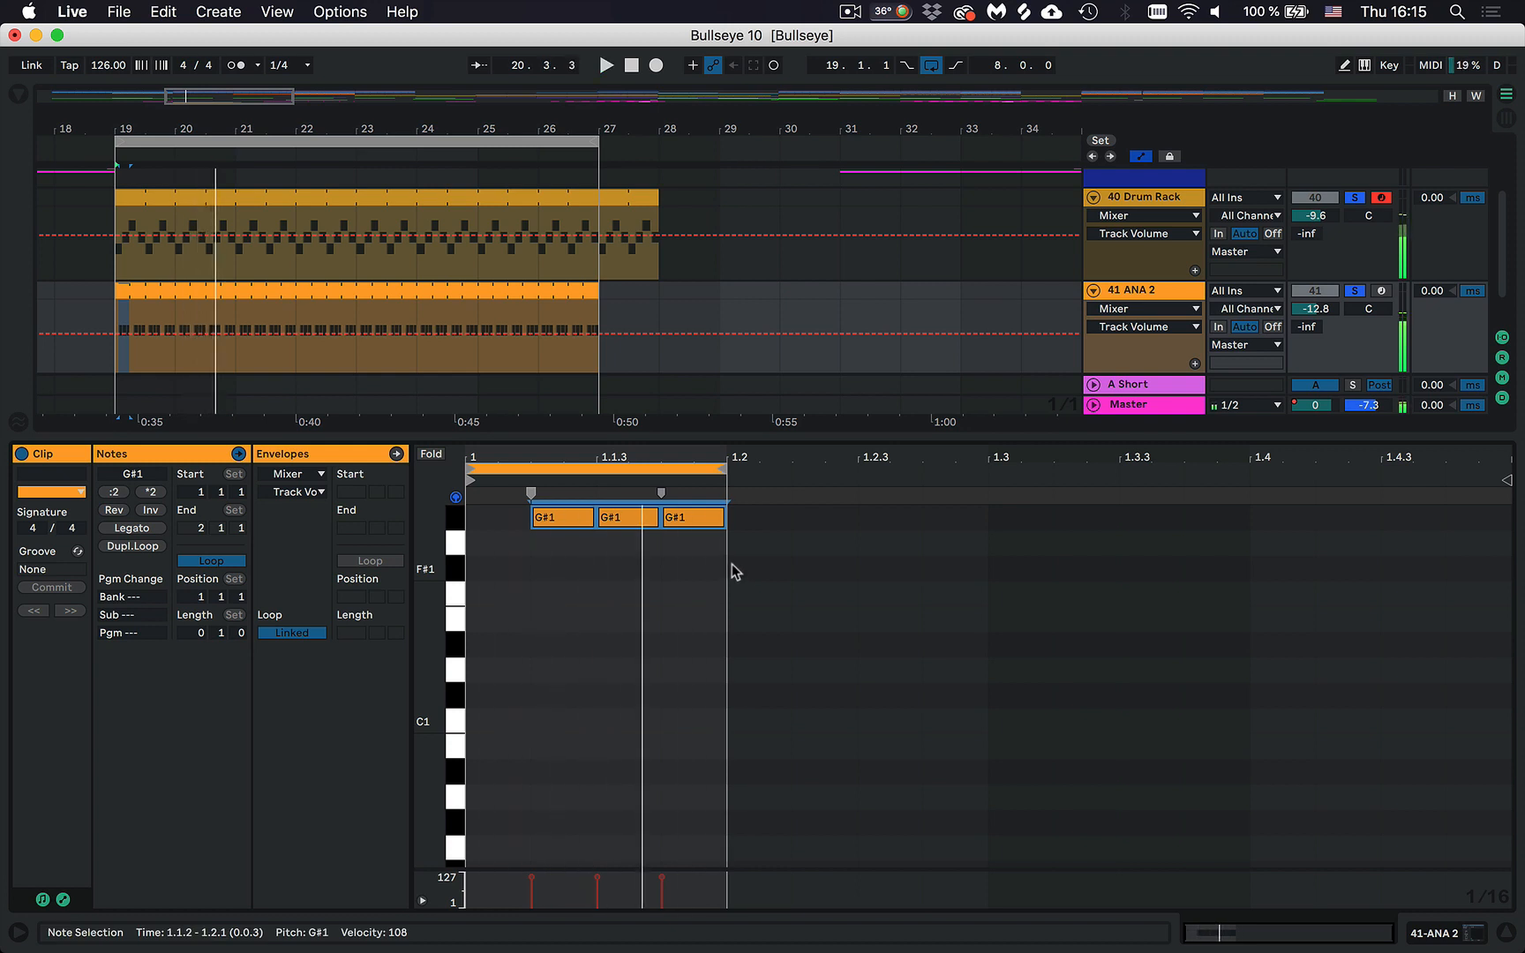
key("super+z")
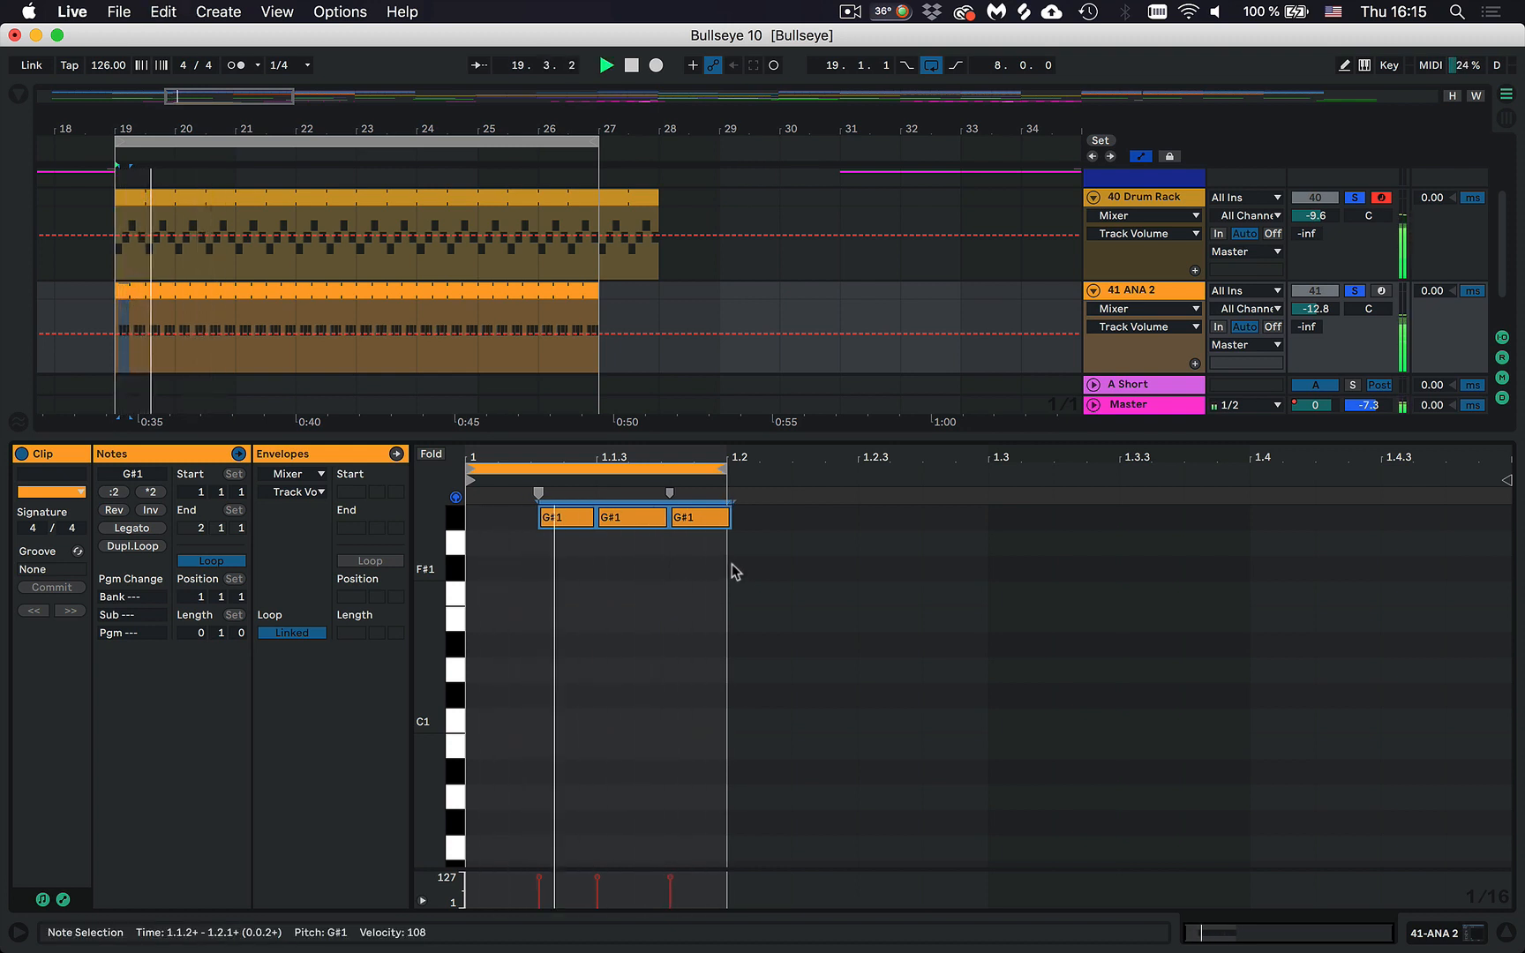
left_click(572, 561)
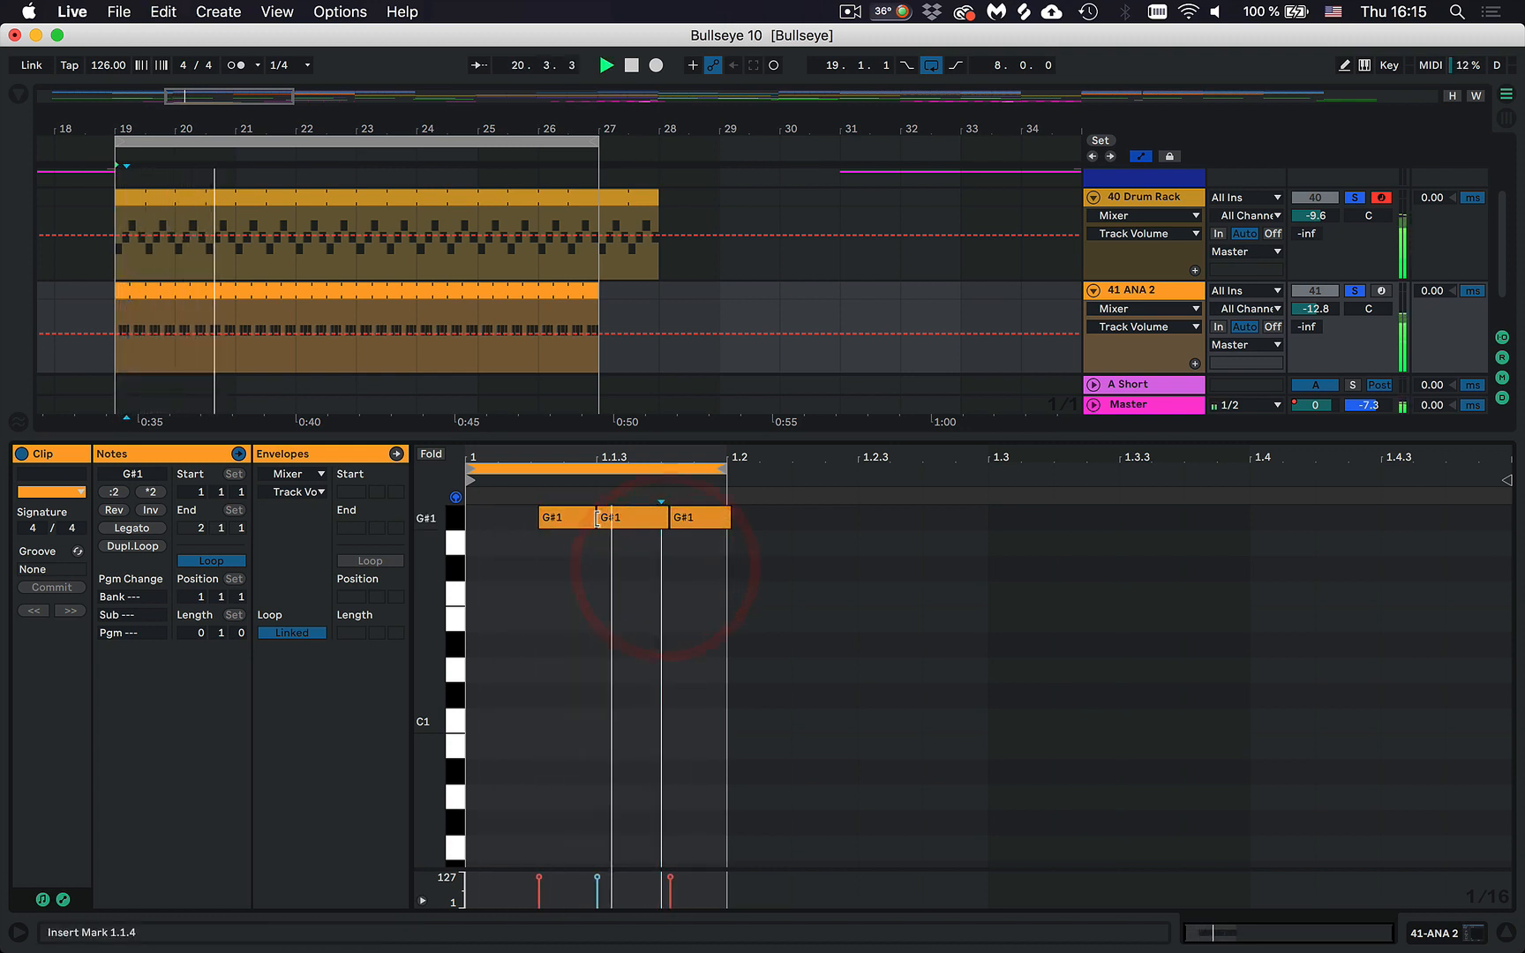
Rename the ANA 2 track Main Bass and color the track and its clips red.
left_click(1131, 292)
type("Main Bass")
key("Return")
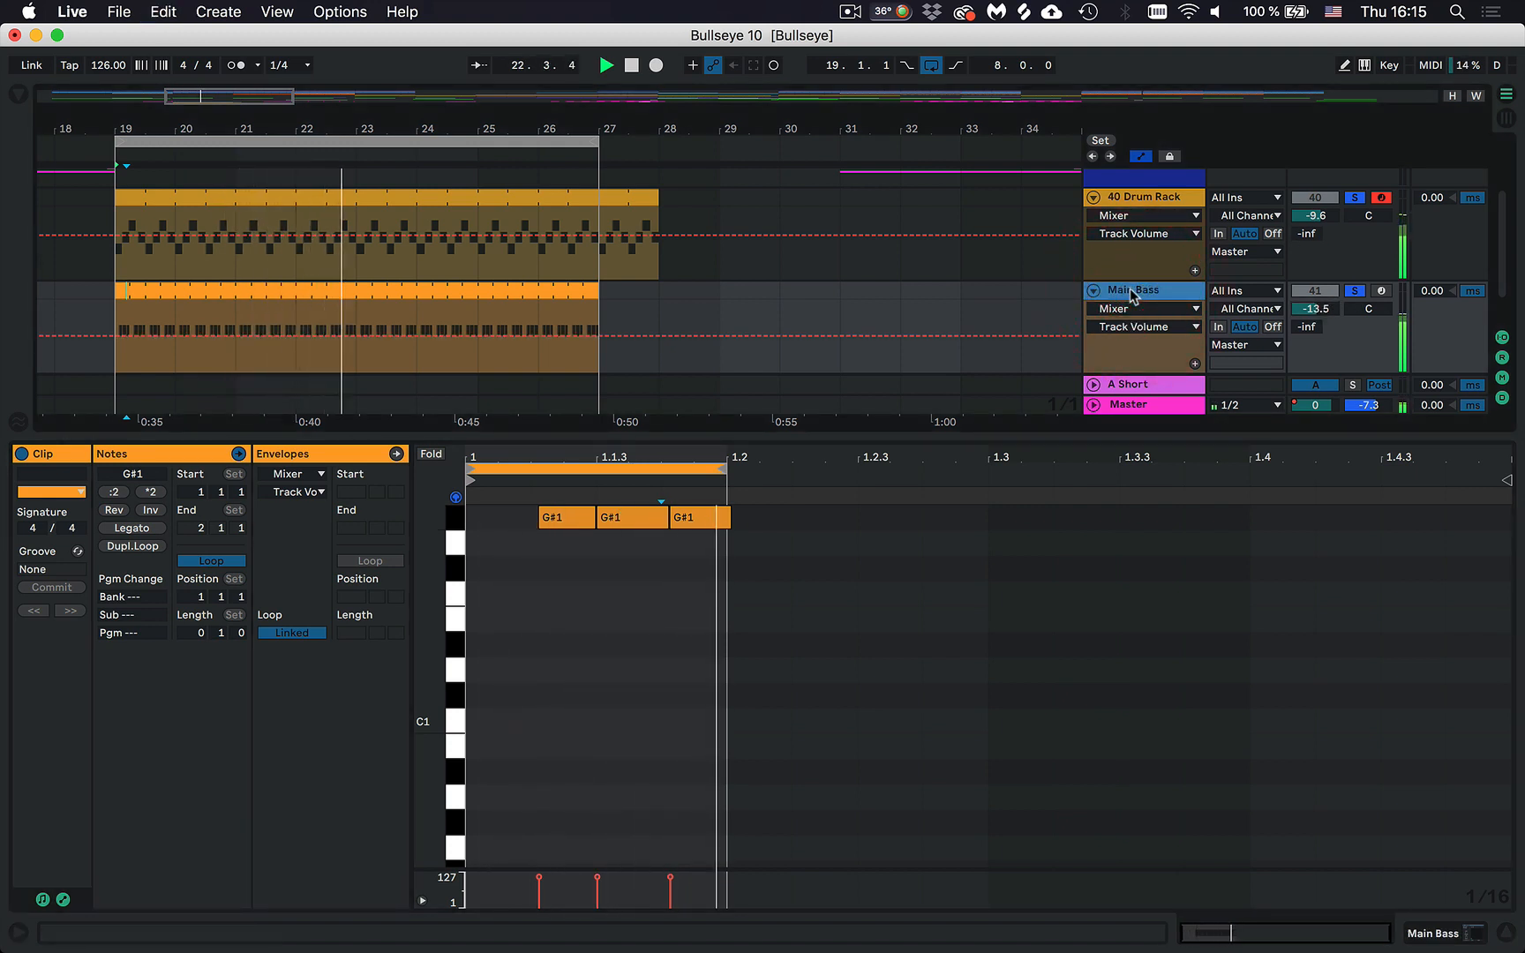
right_click(1131, 291)
left_click(1148, 578)
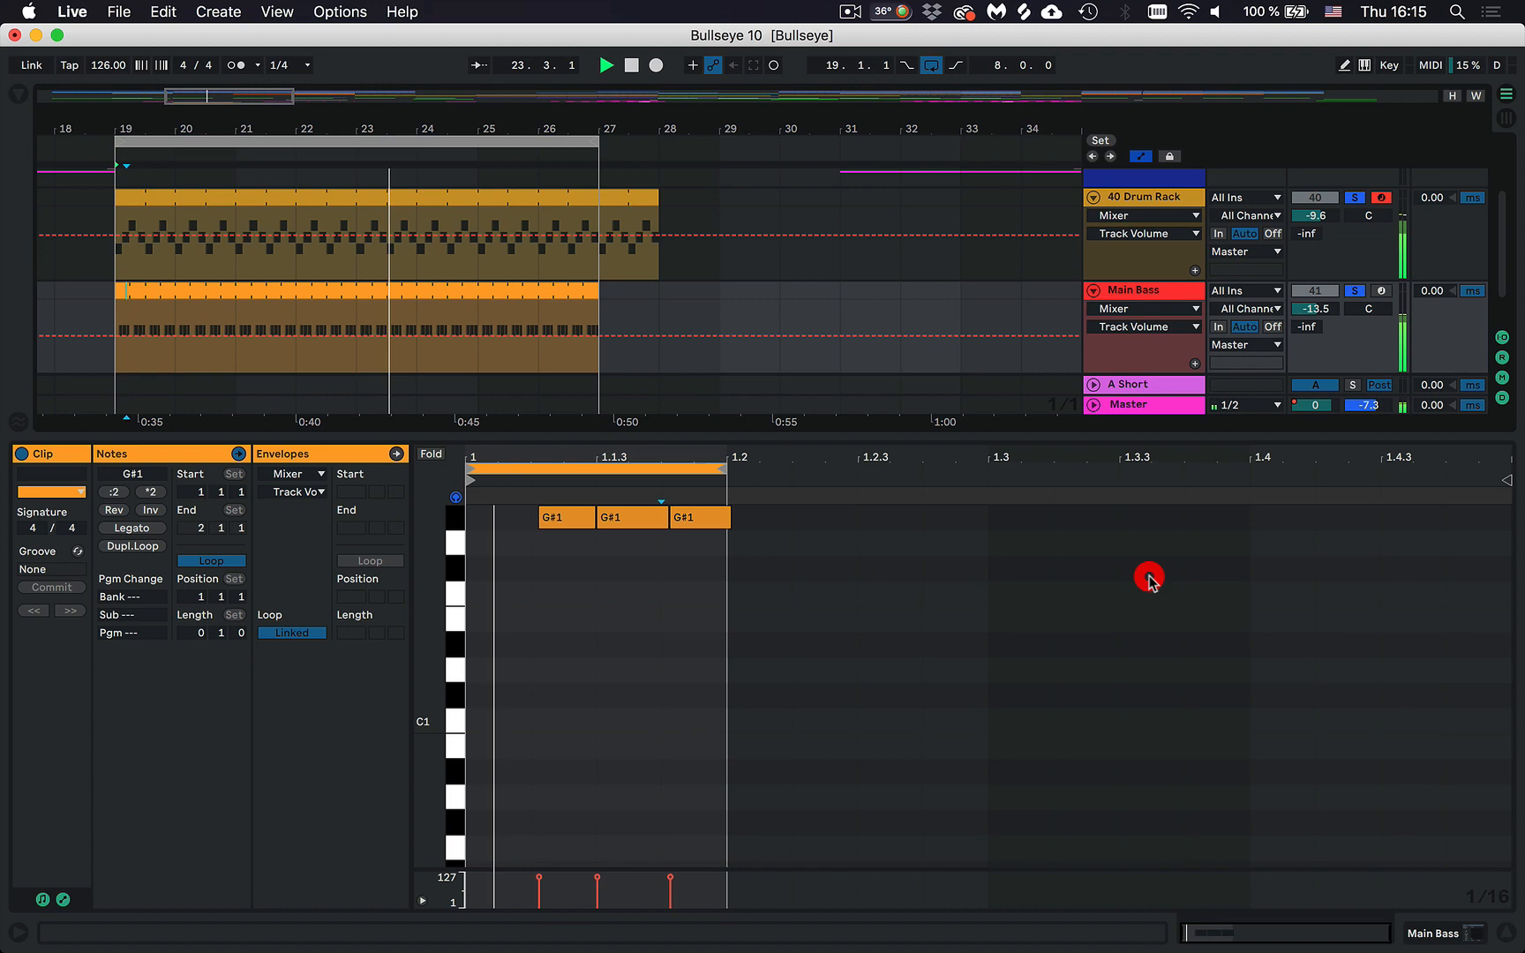
left_click(1147, 291)
right_click(520, 290)
left_click(538, 658)
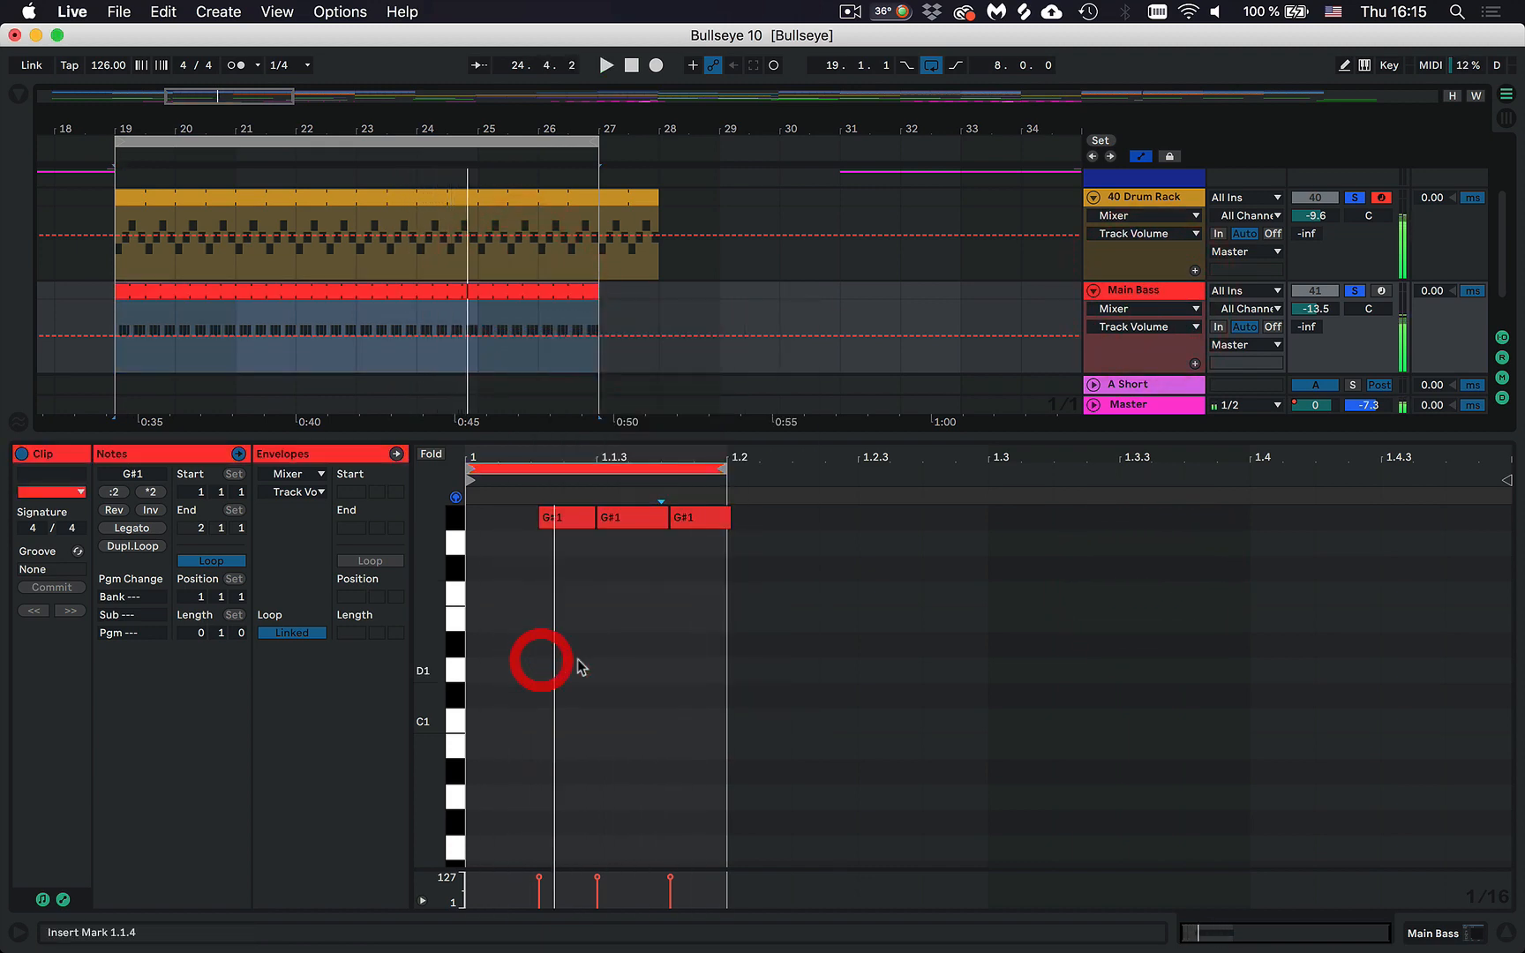
Add EQ Eight to the Main Bass track and examine the bass spectrum in its enlarged display during playback.
left_click(1506, 933)
left_click(1168, 402)
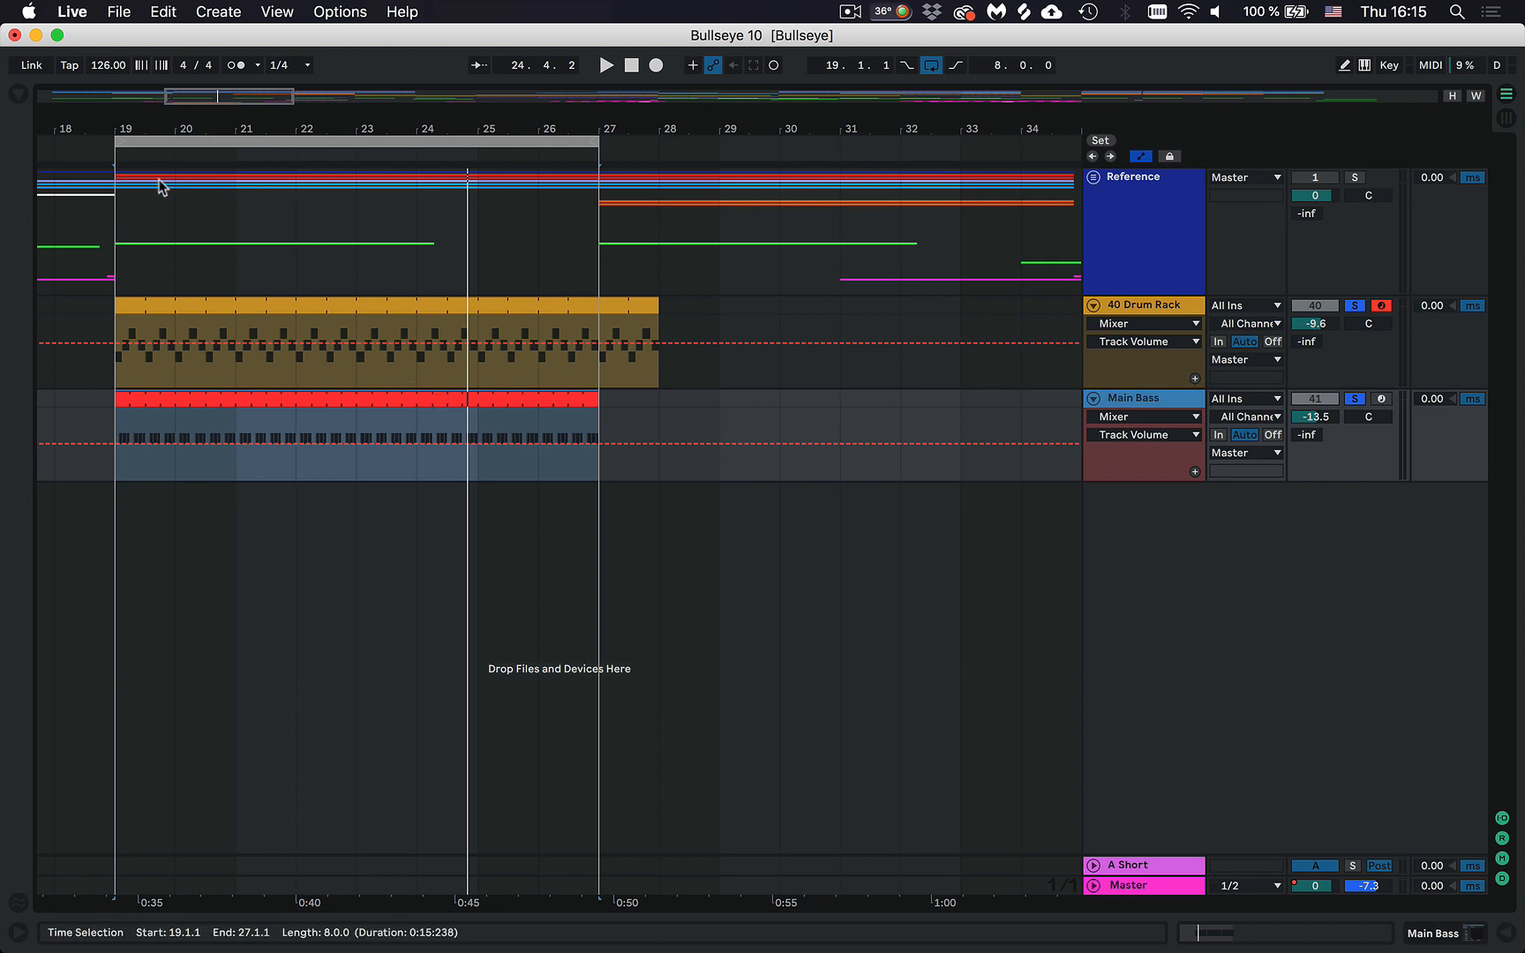
left_click(18, 95)
left_click(61, 362)
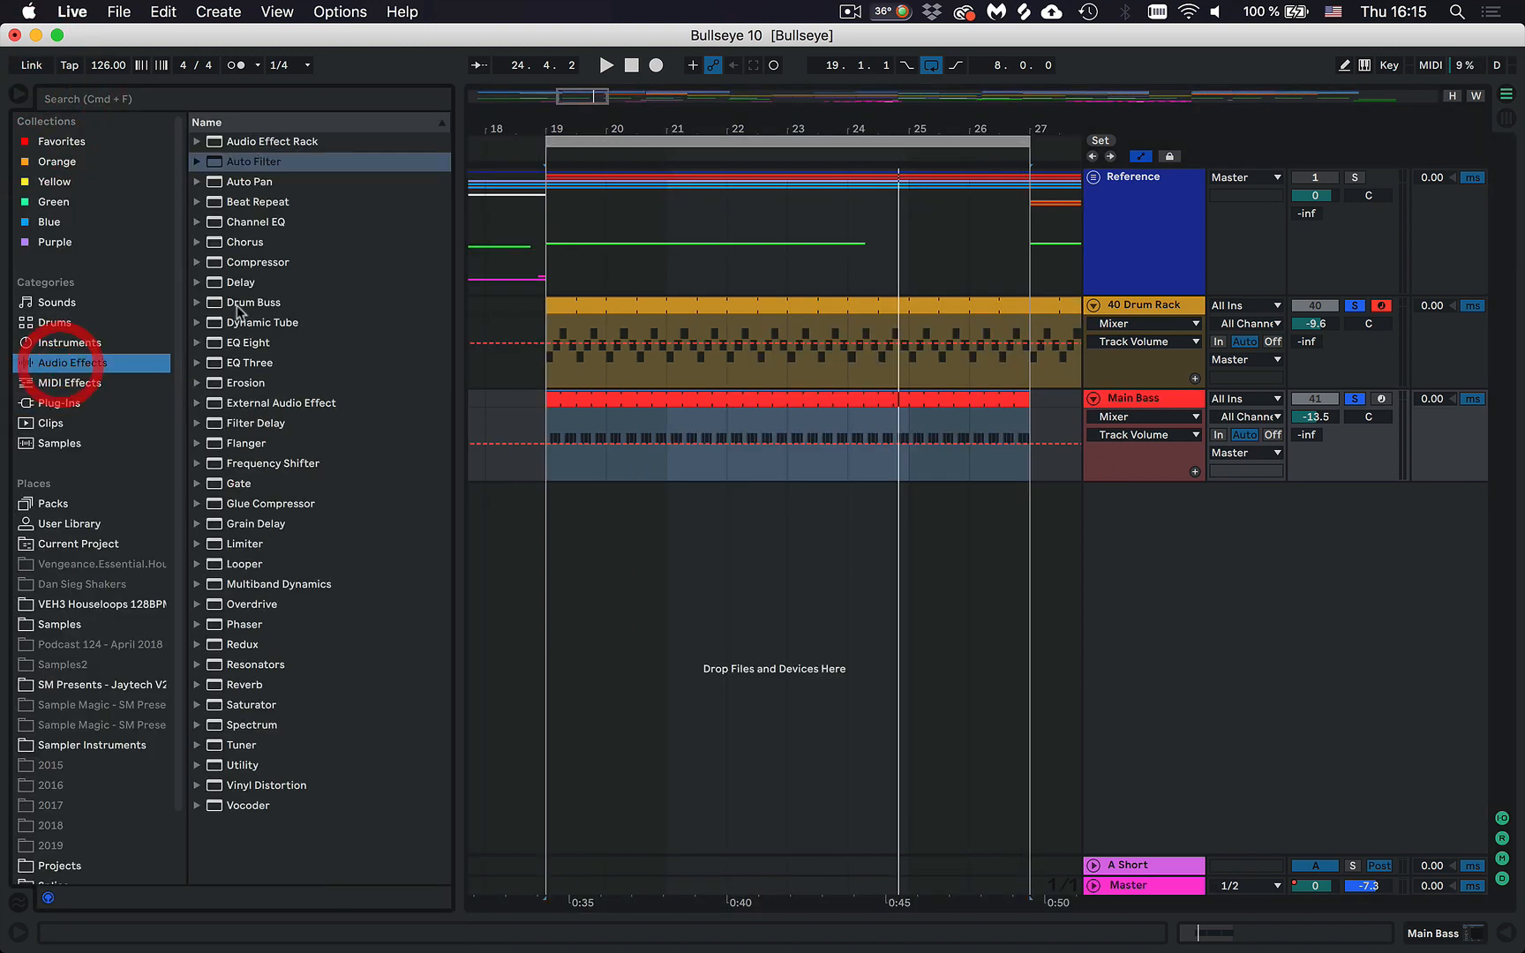
left_click_drag(243, 341, 1185, 399)
key("space")
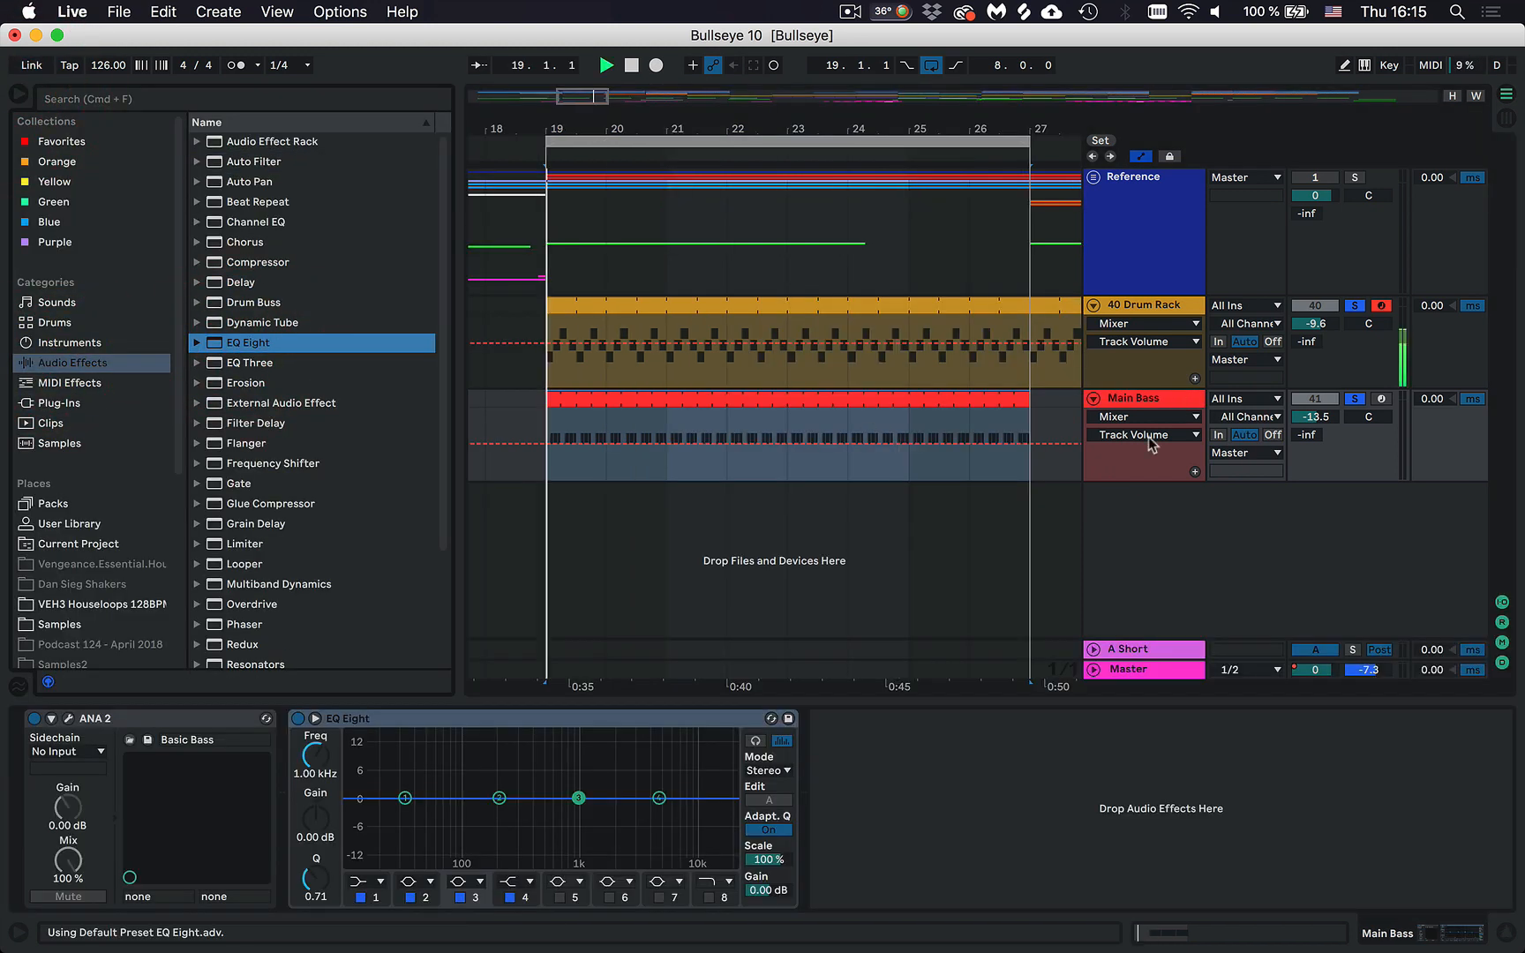
double_click(612, 776)
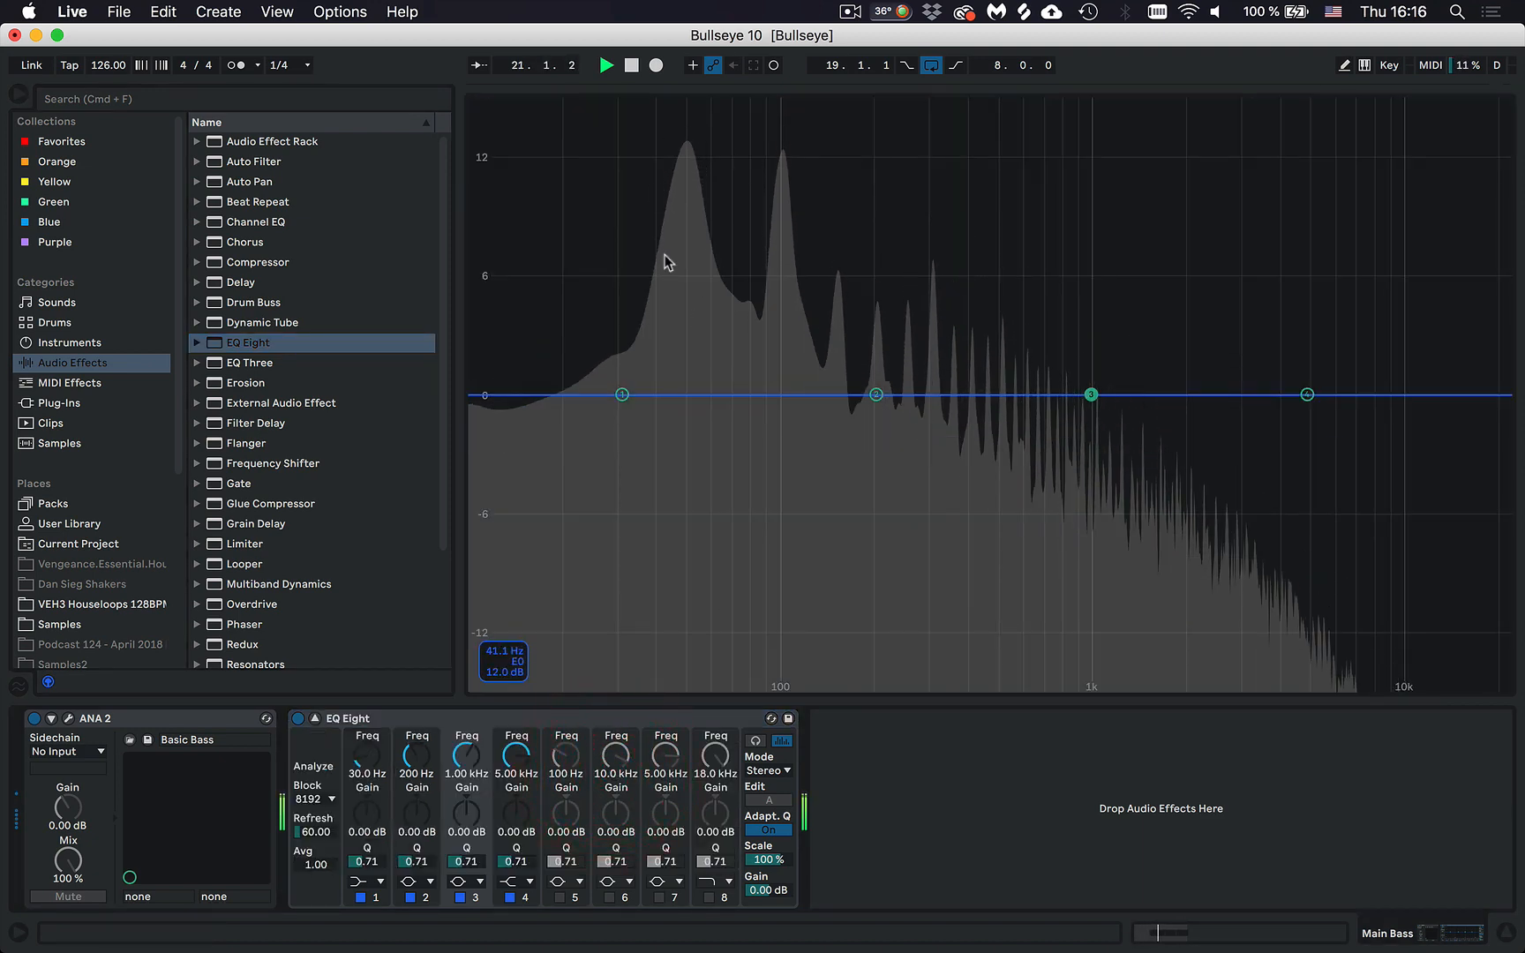
key("space")
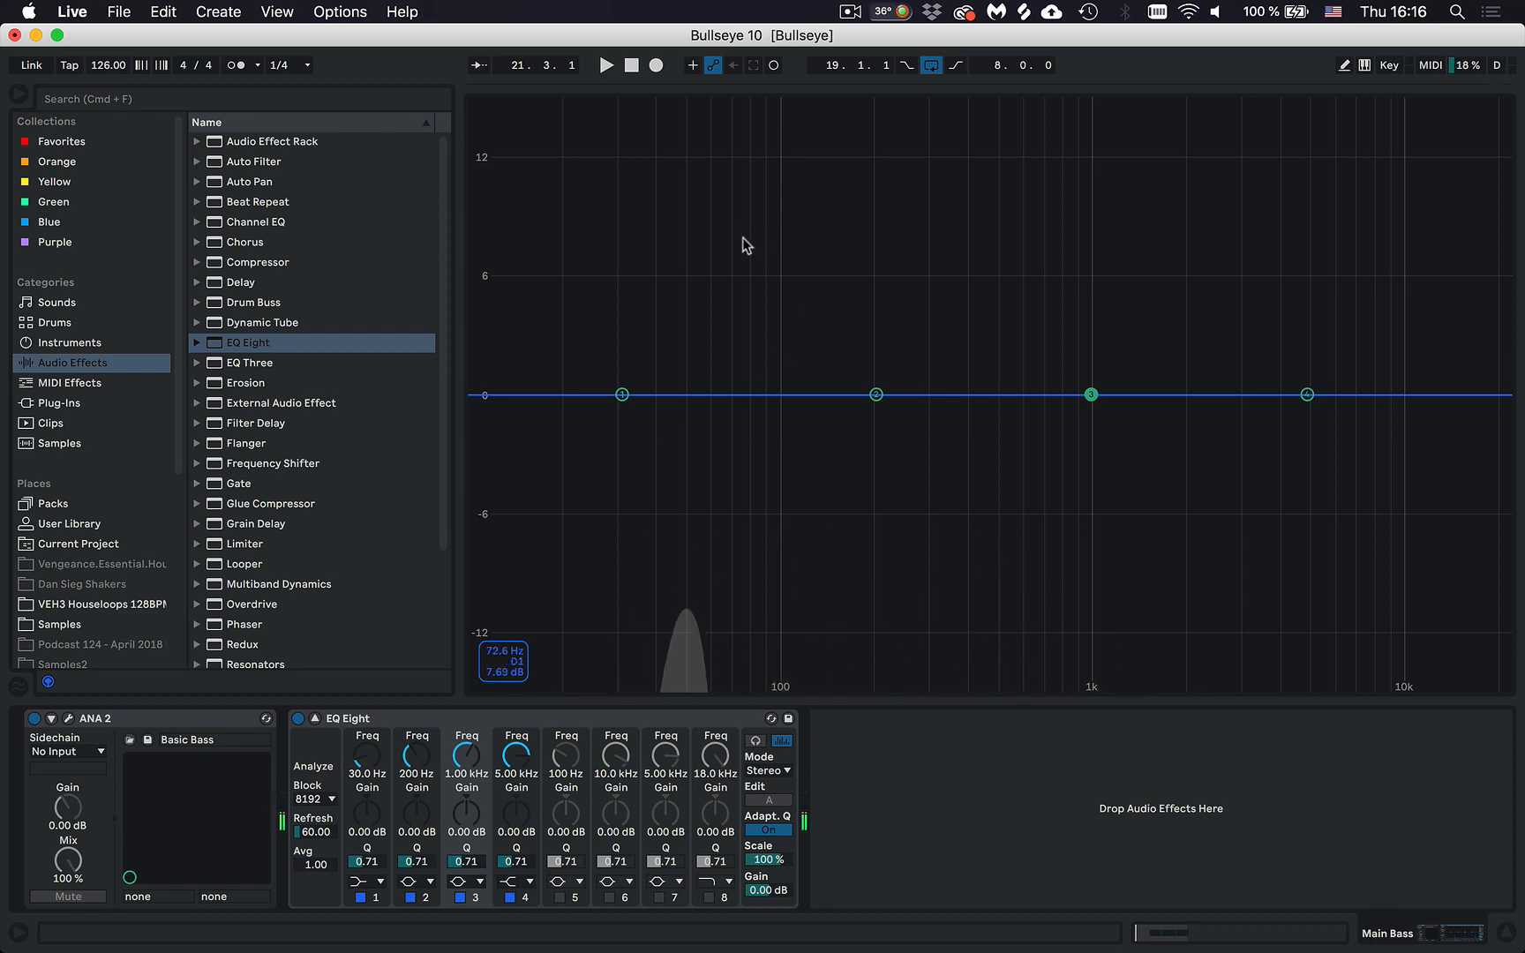
Close the enlarged spectrum display and delete EQ Eight from the Main Bass track.
double_click(744, 223)
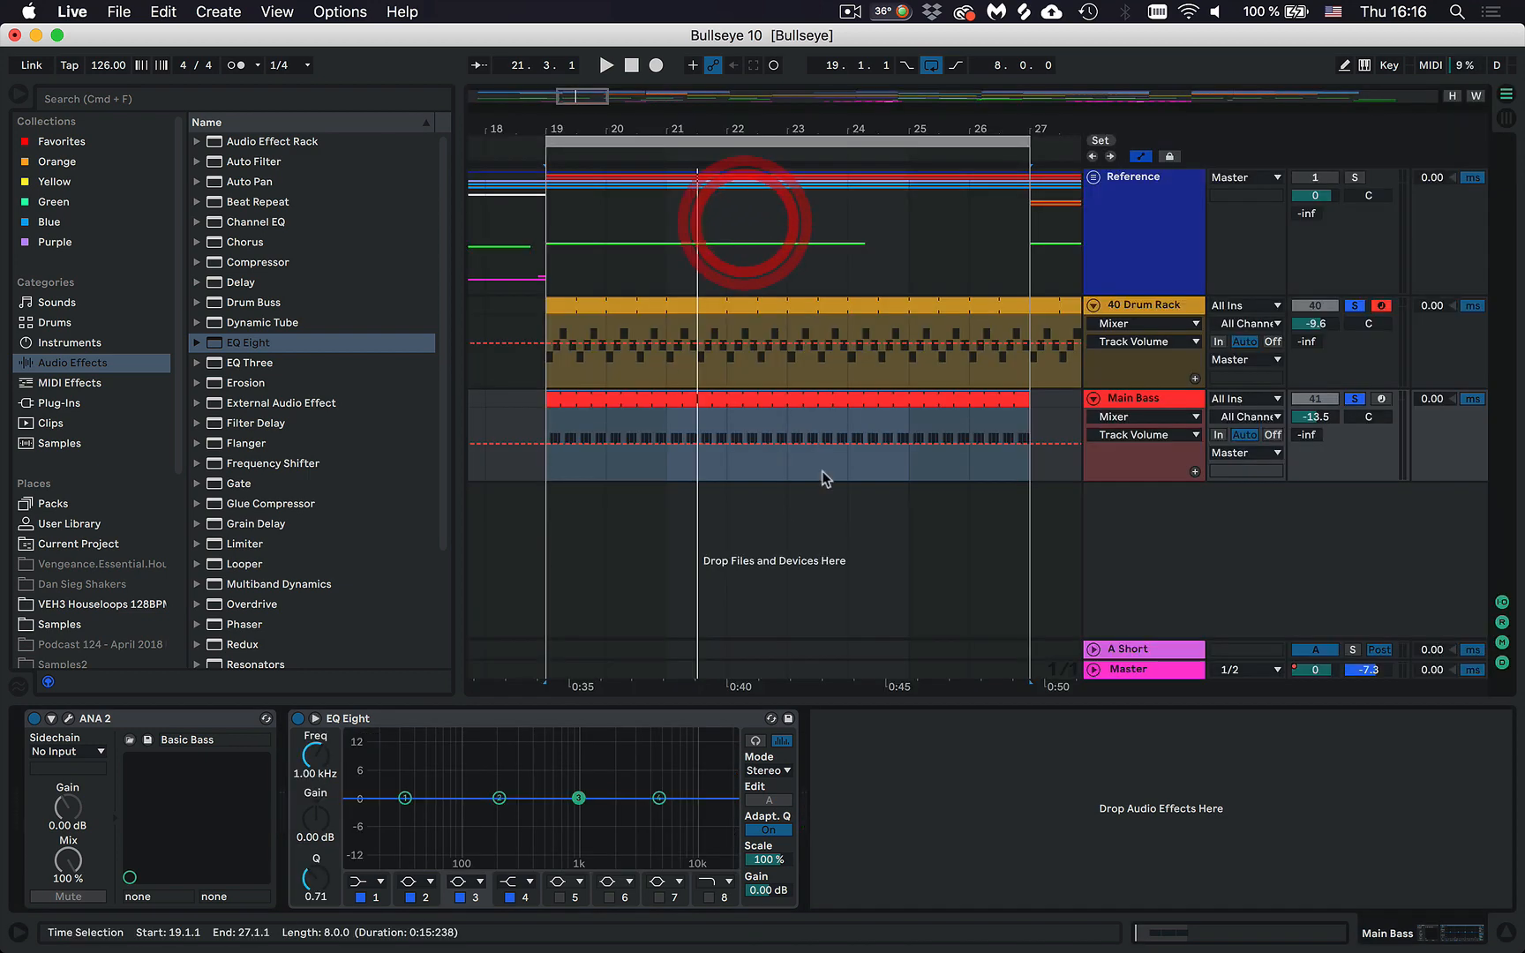
left_click(347, 720)
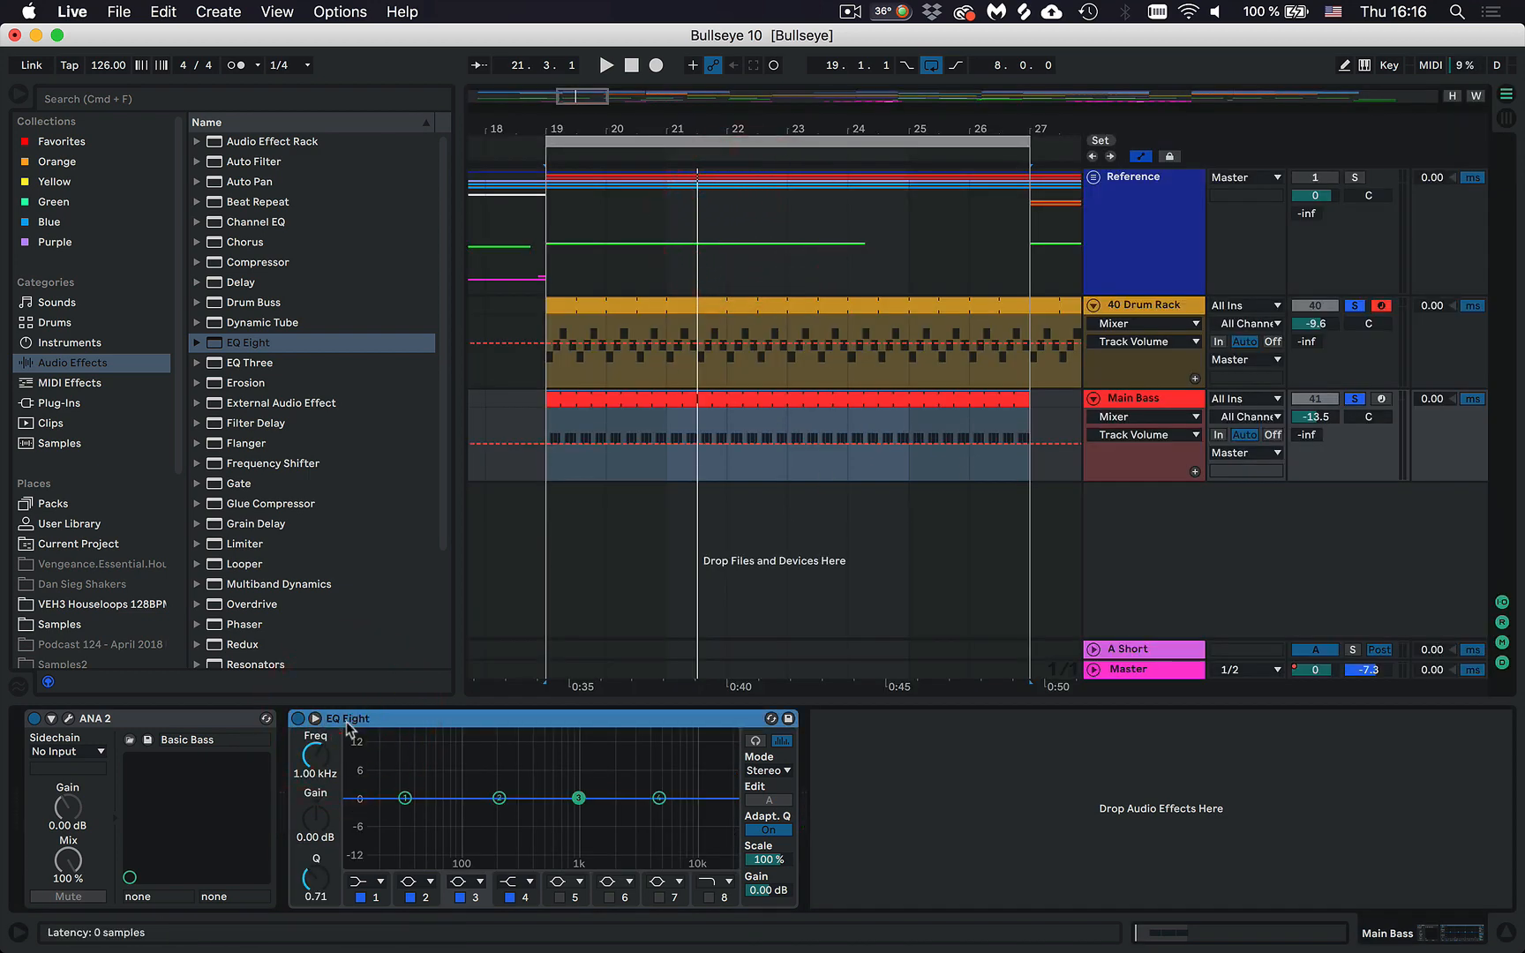
key("Delete")
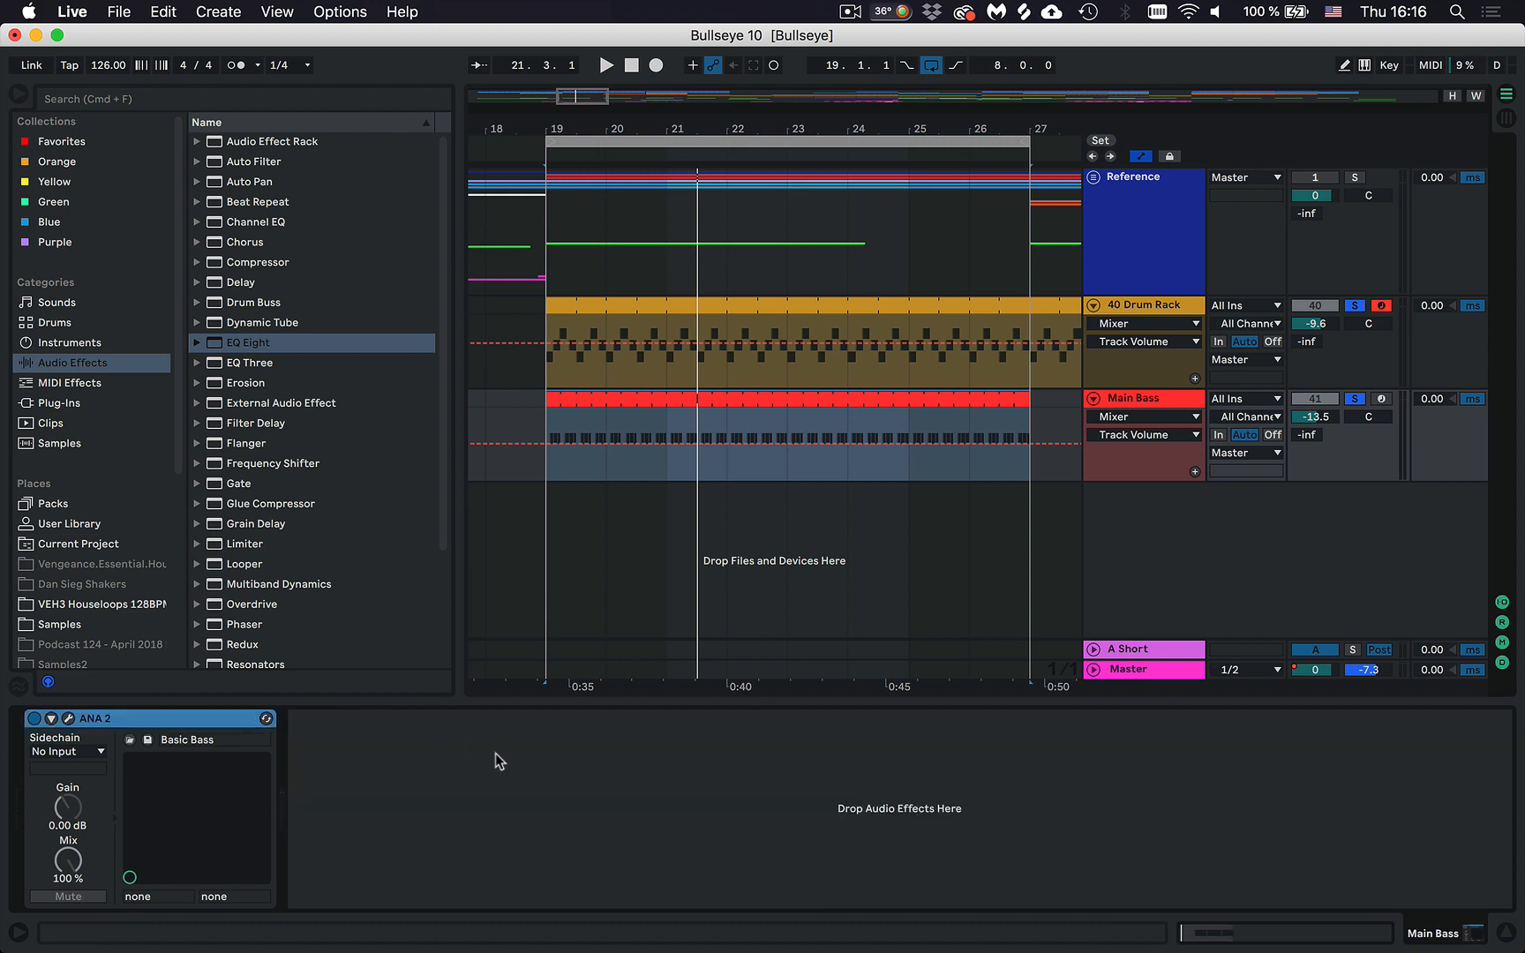
left_click(496, 755)
Duplicate the Main Bass track and rename the copy Support Bass.
left_click(1165, 408)
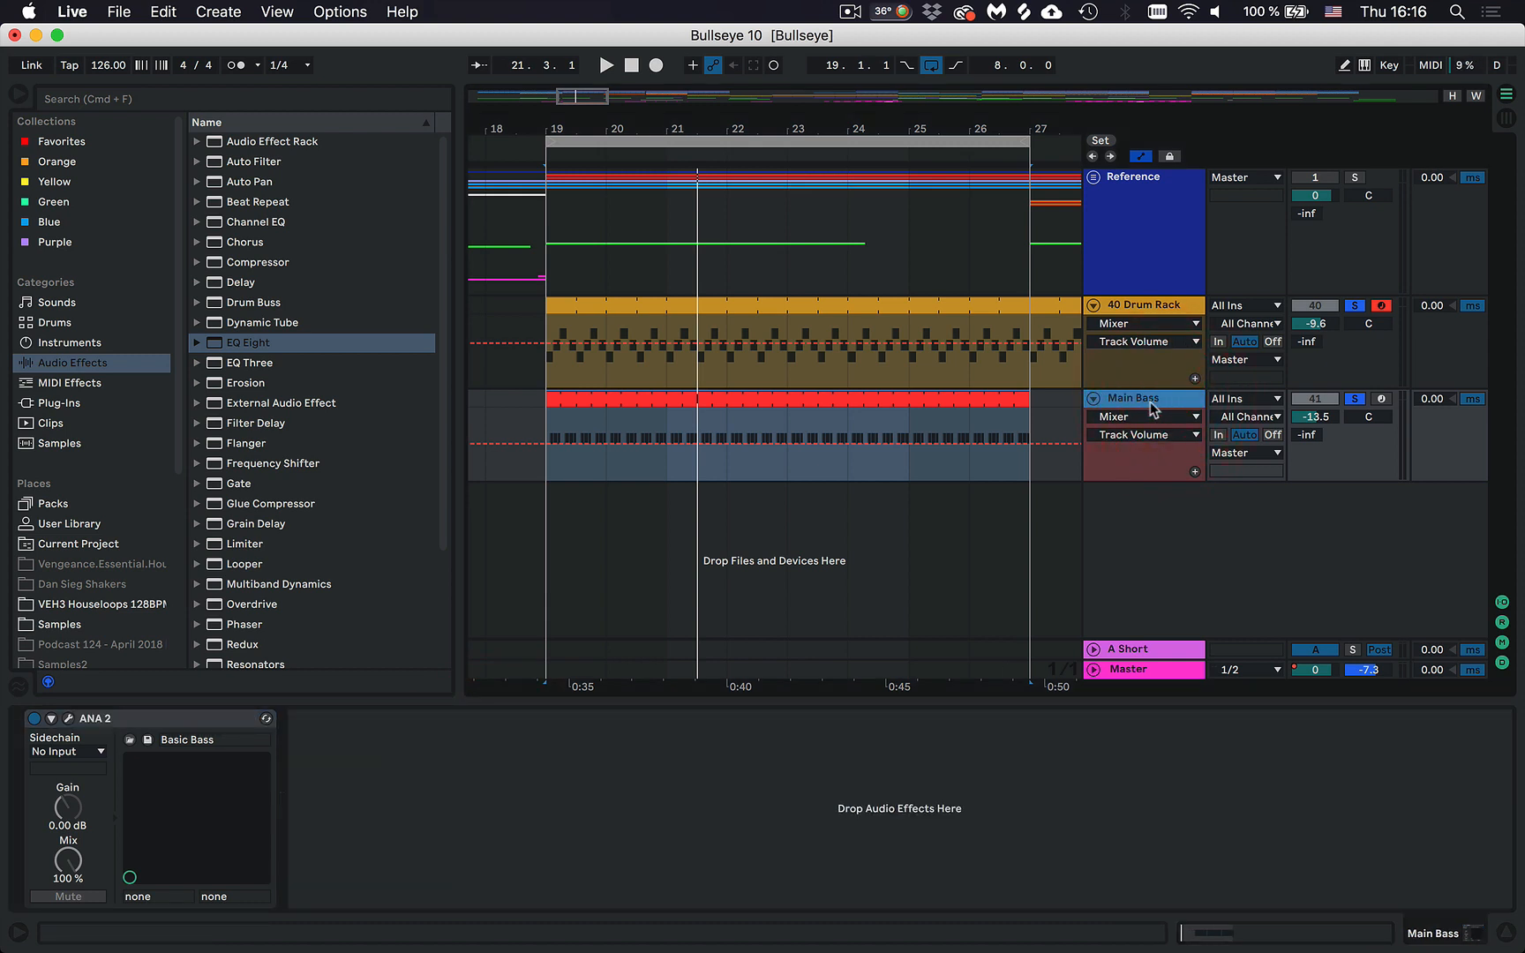
left_click(1150, 404)
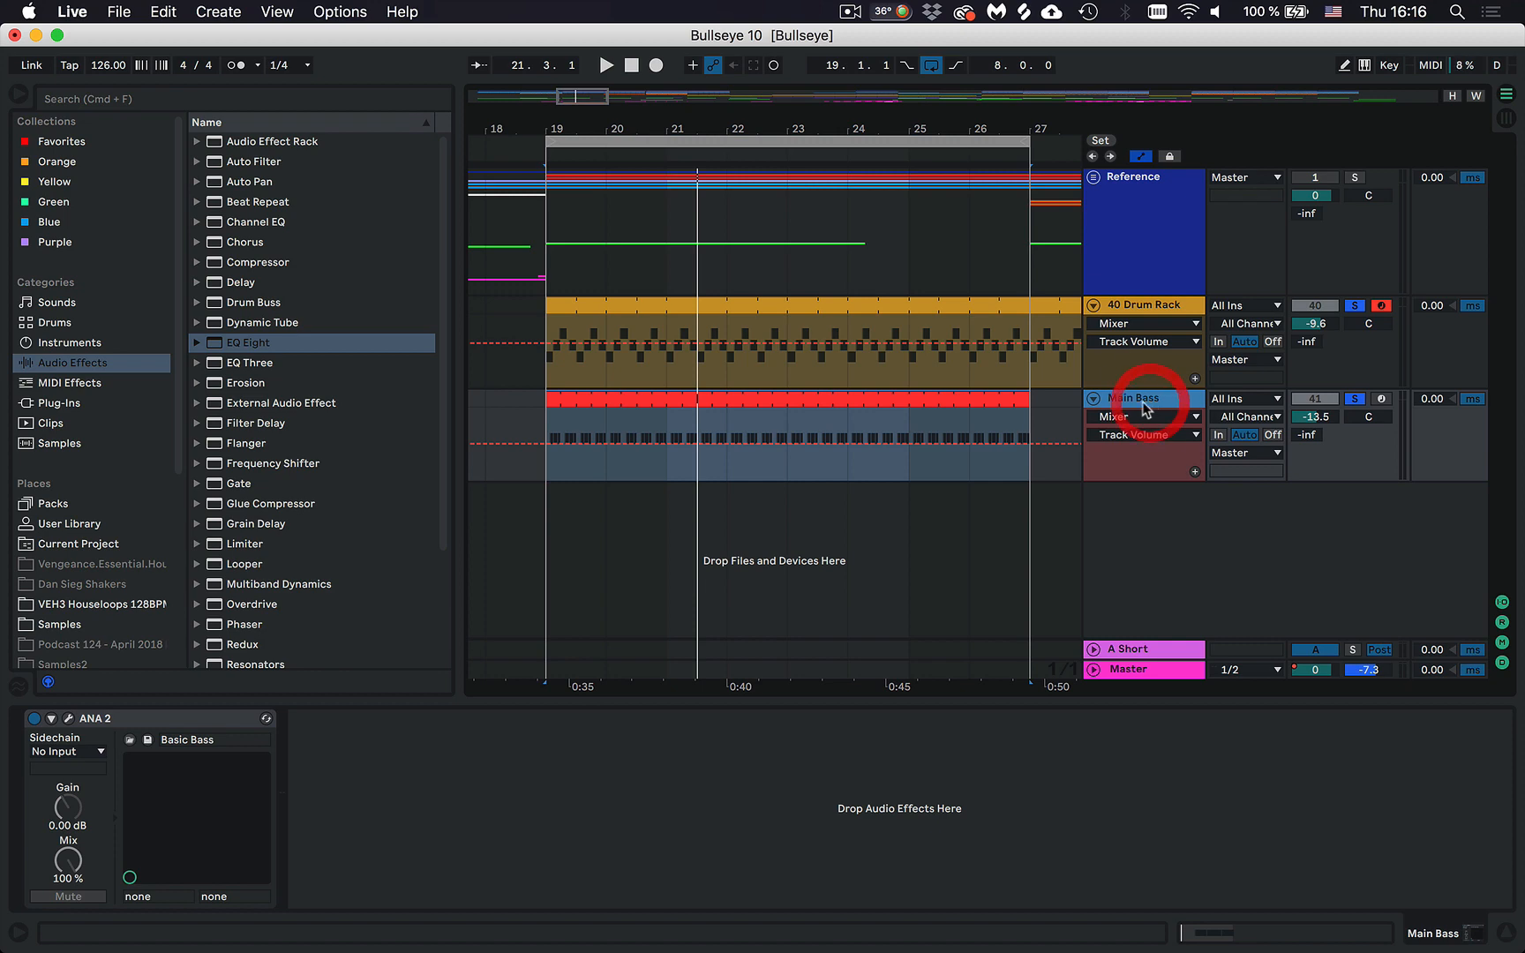
left_click(1157, 402)
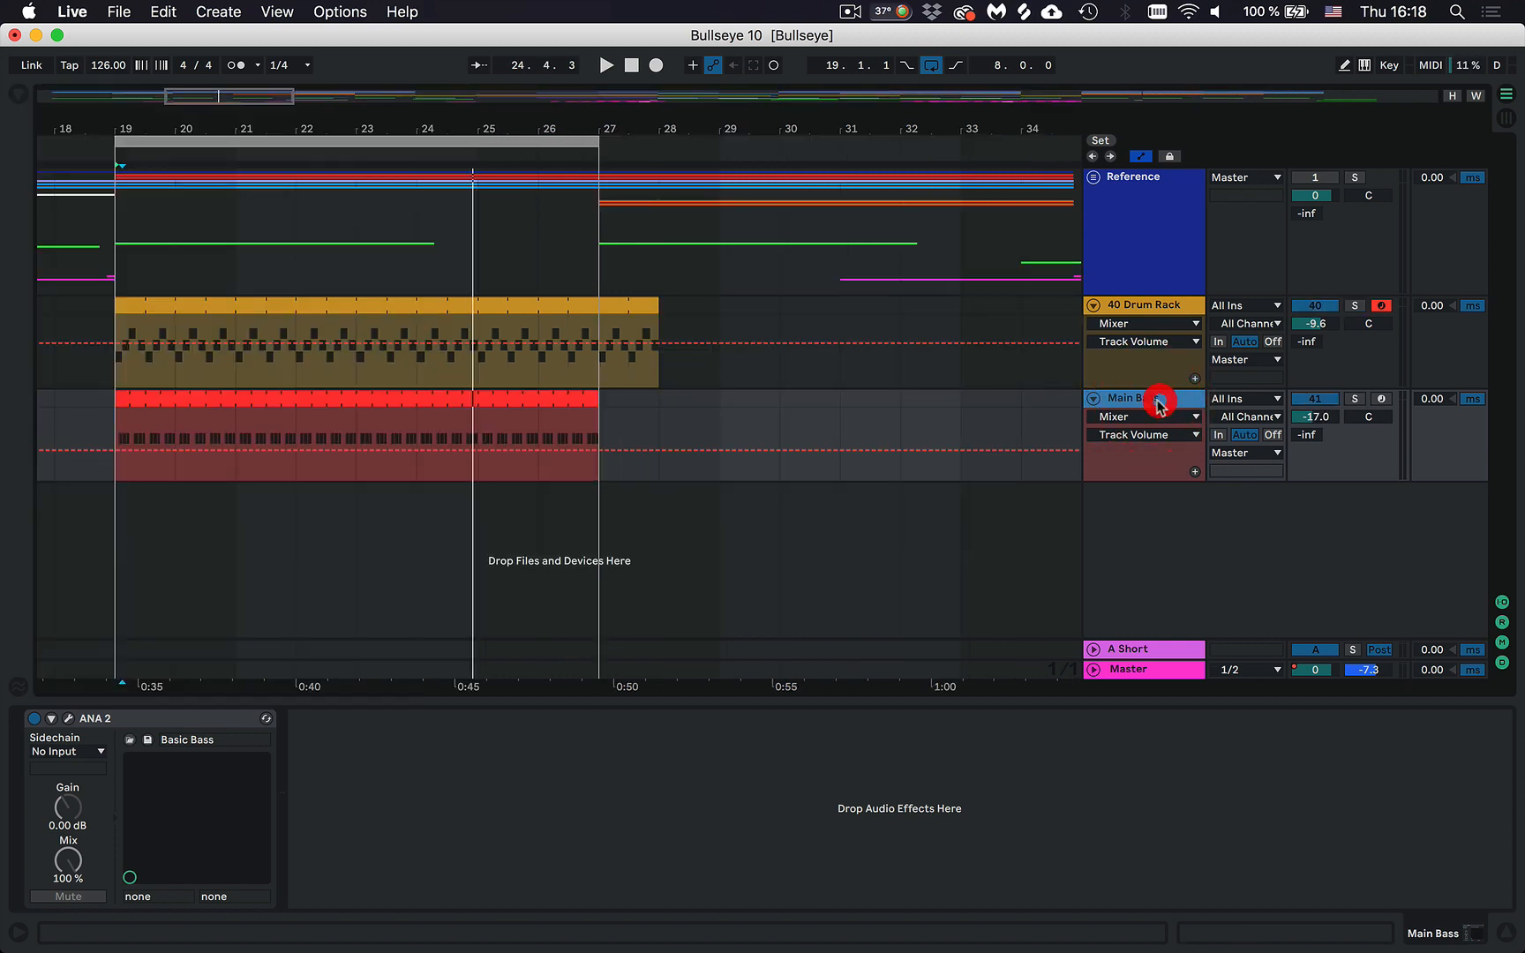
key("super+d")
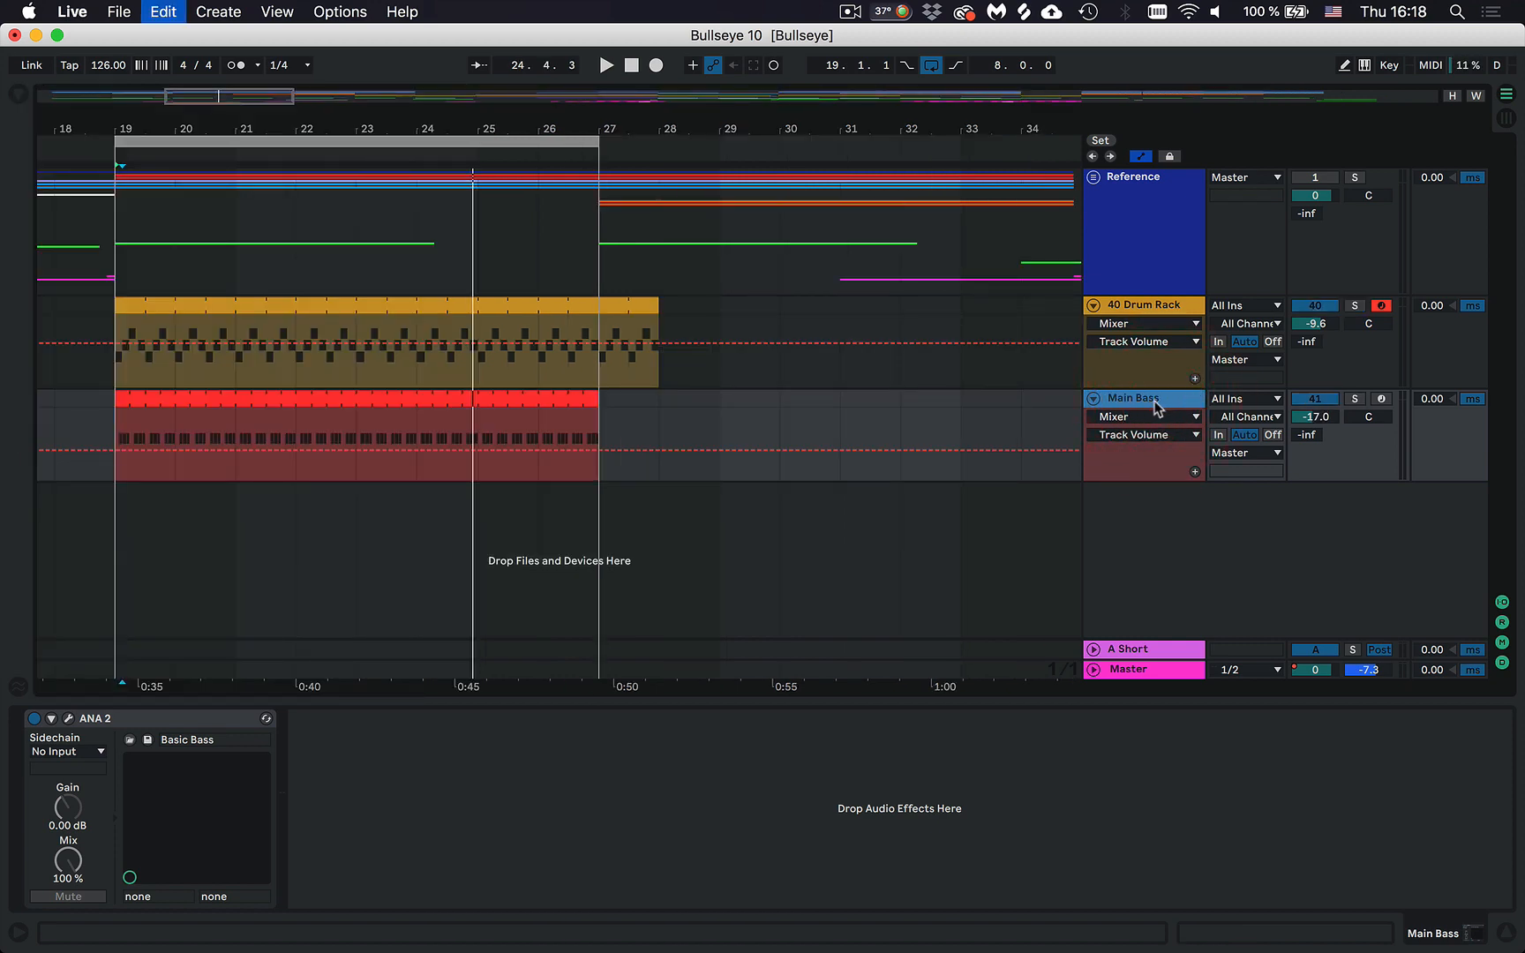
key("super+r")
type("Su")
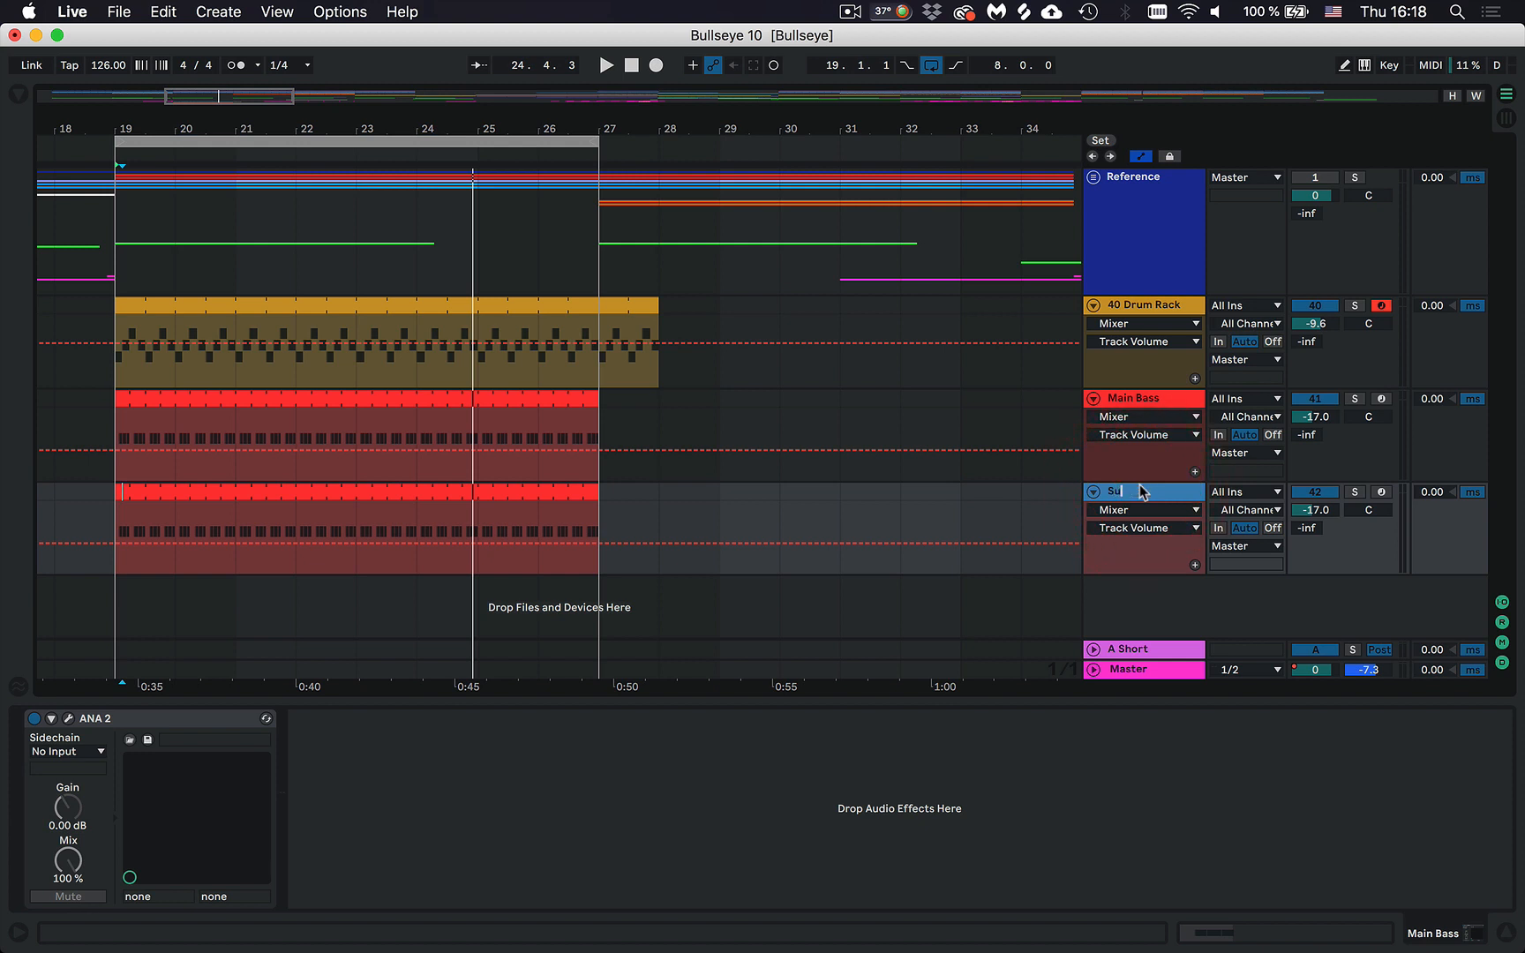
type("pport Bass")
key("Return")
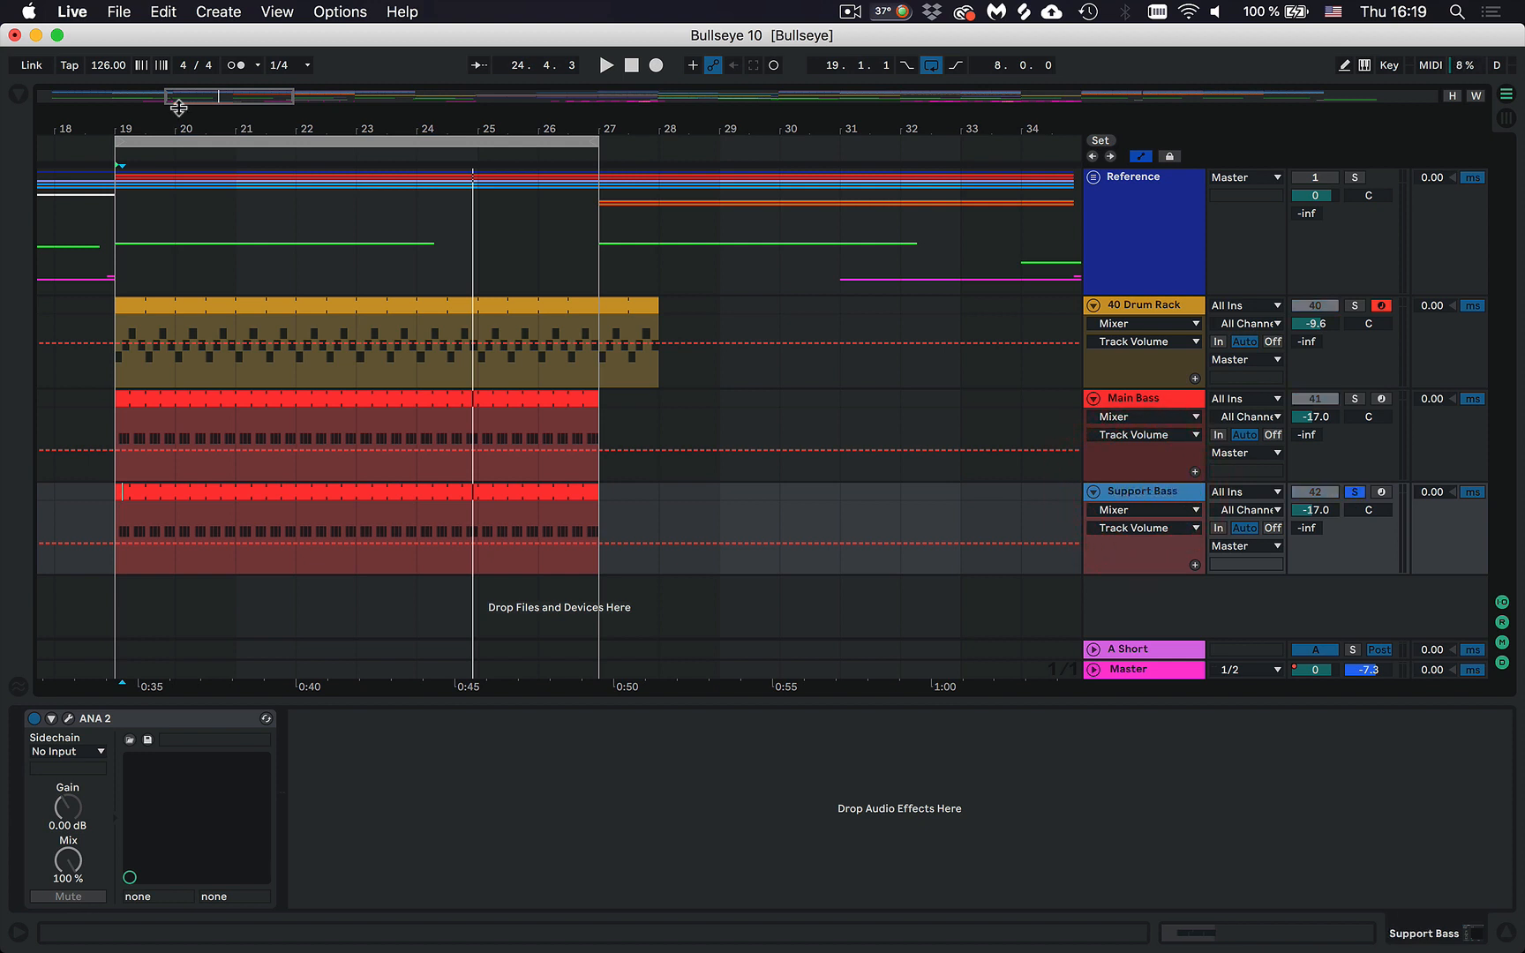
left_click(1138, 492)
left_click(1157, 398)
left_click(1174, 492)
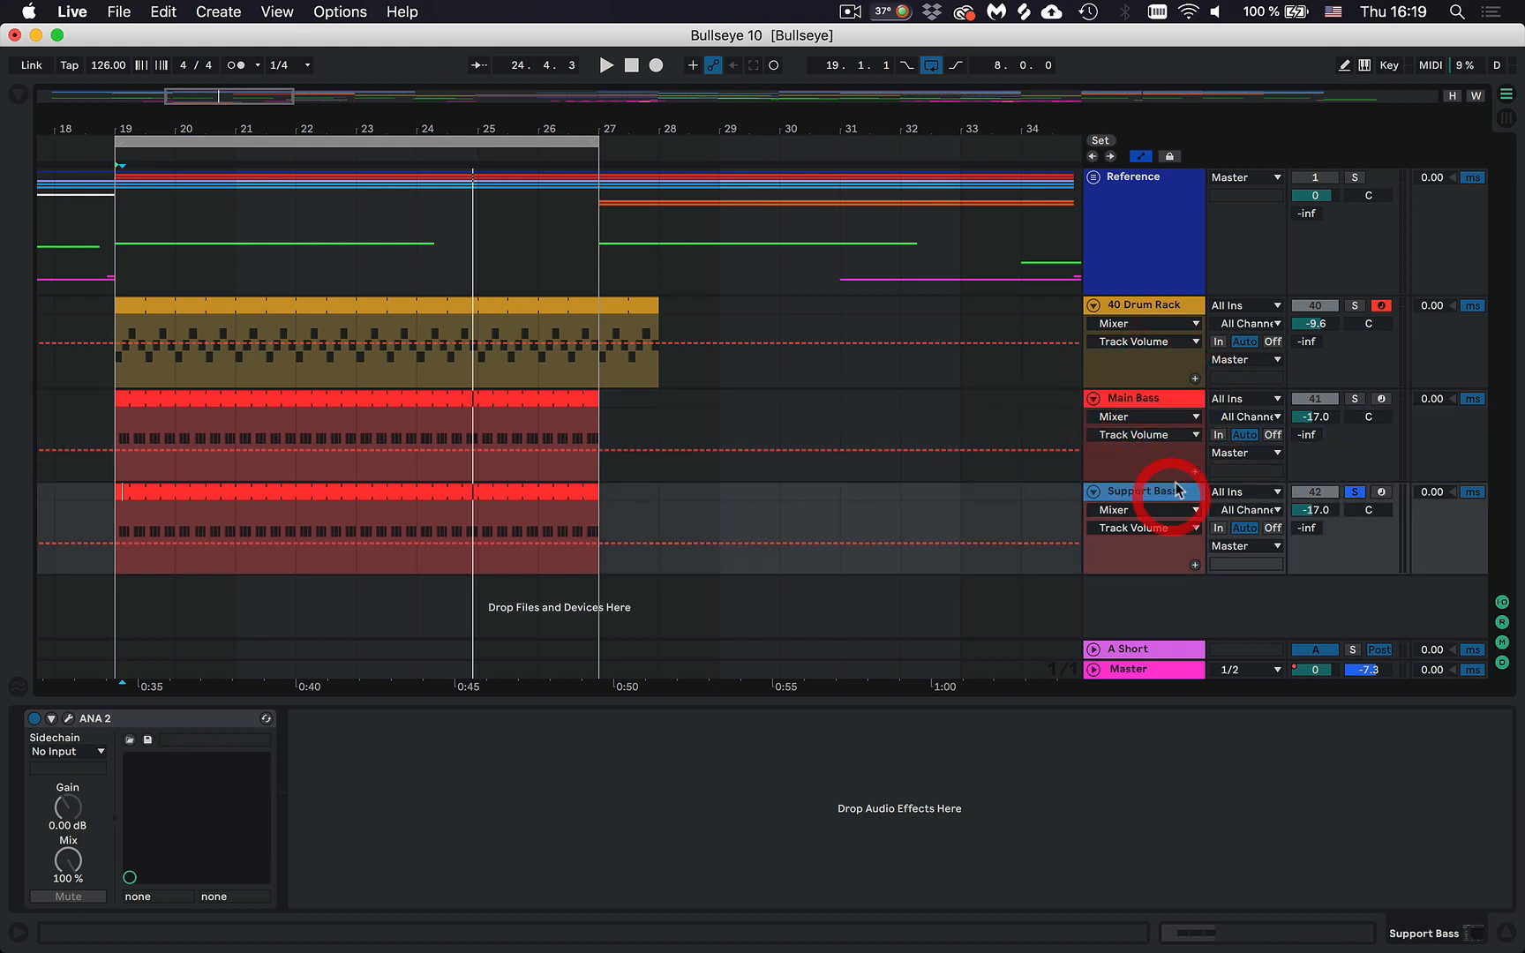
left_click(1157, 492)
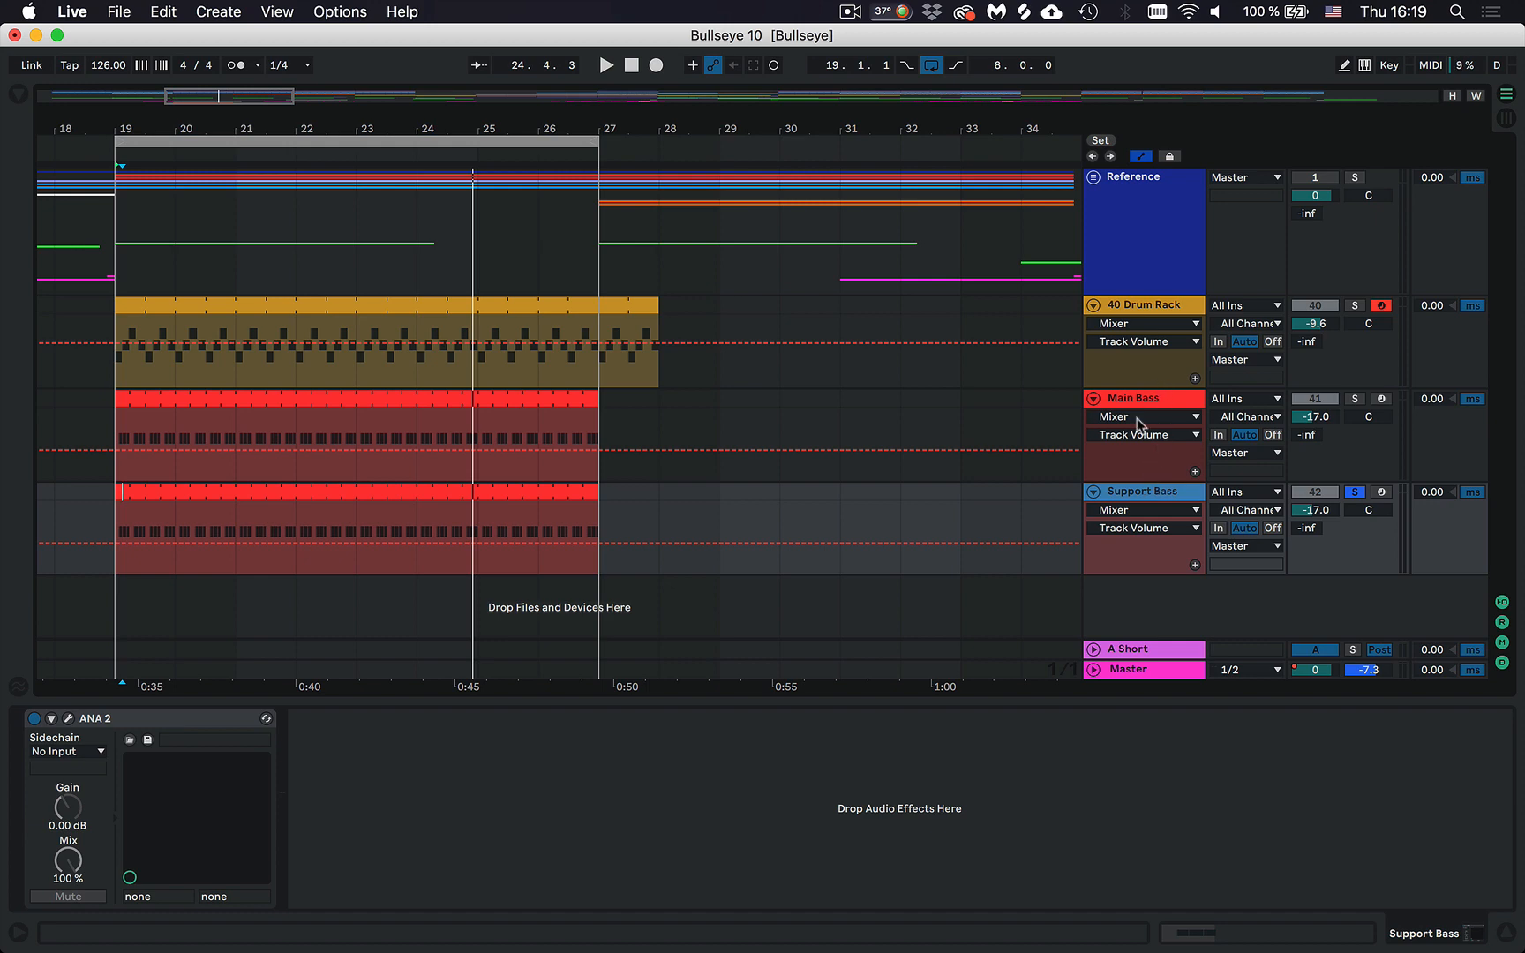
Load the Danka Roller preset in the Support Bass track's ANA 2 and close the preset browser.
left_click(66, 723)
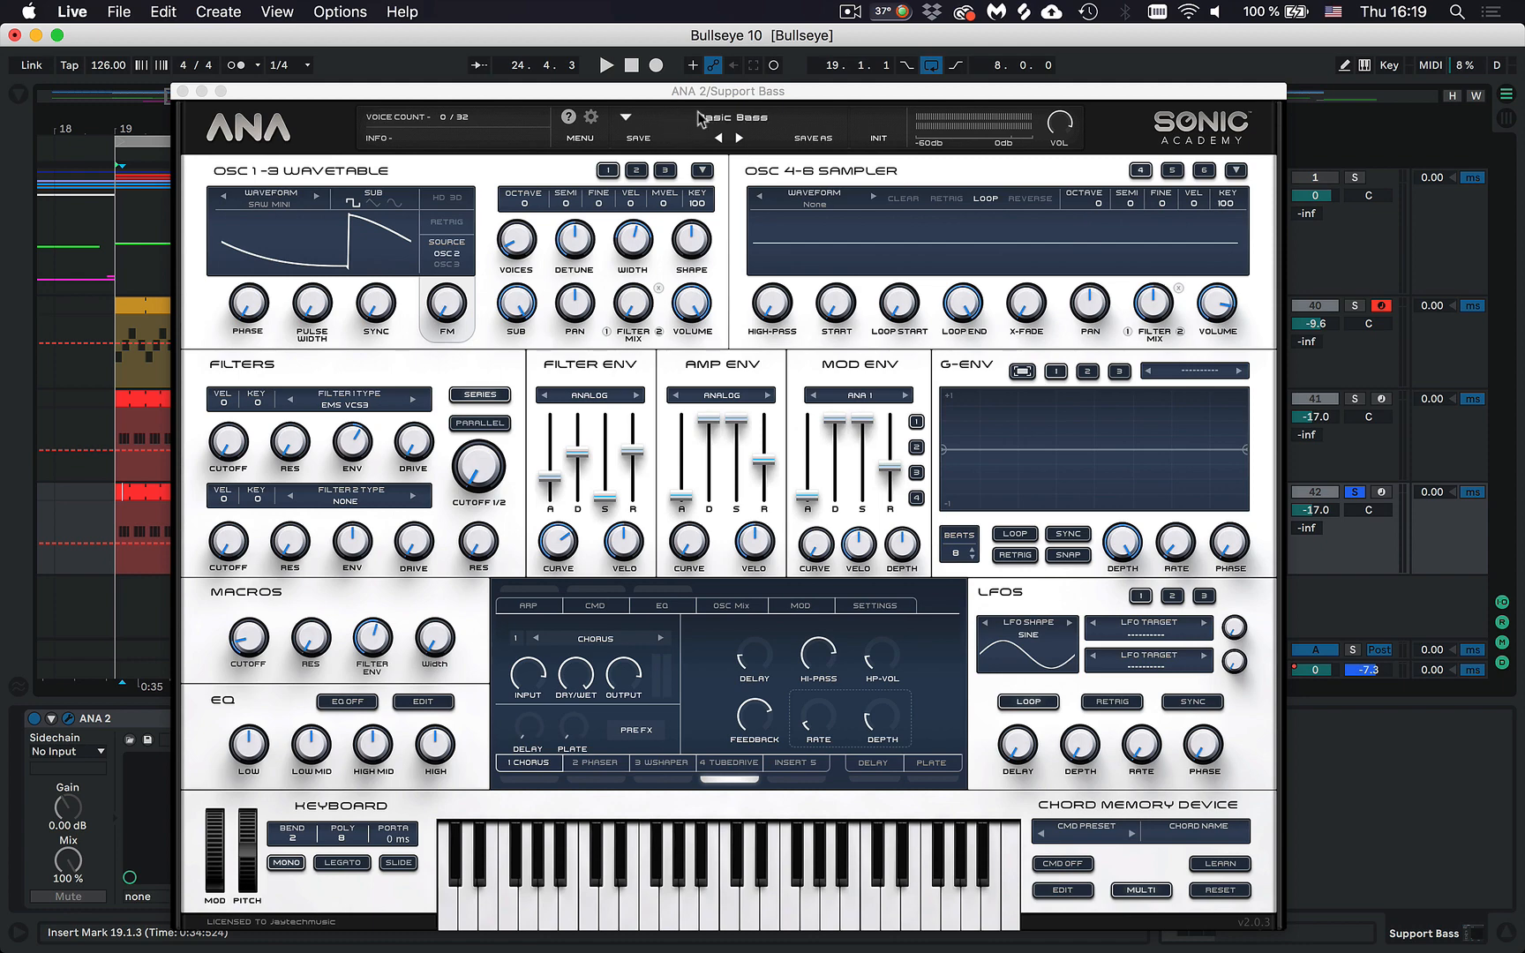
left_click(700, 118)
scroll(1024, 382, "down", 10)
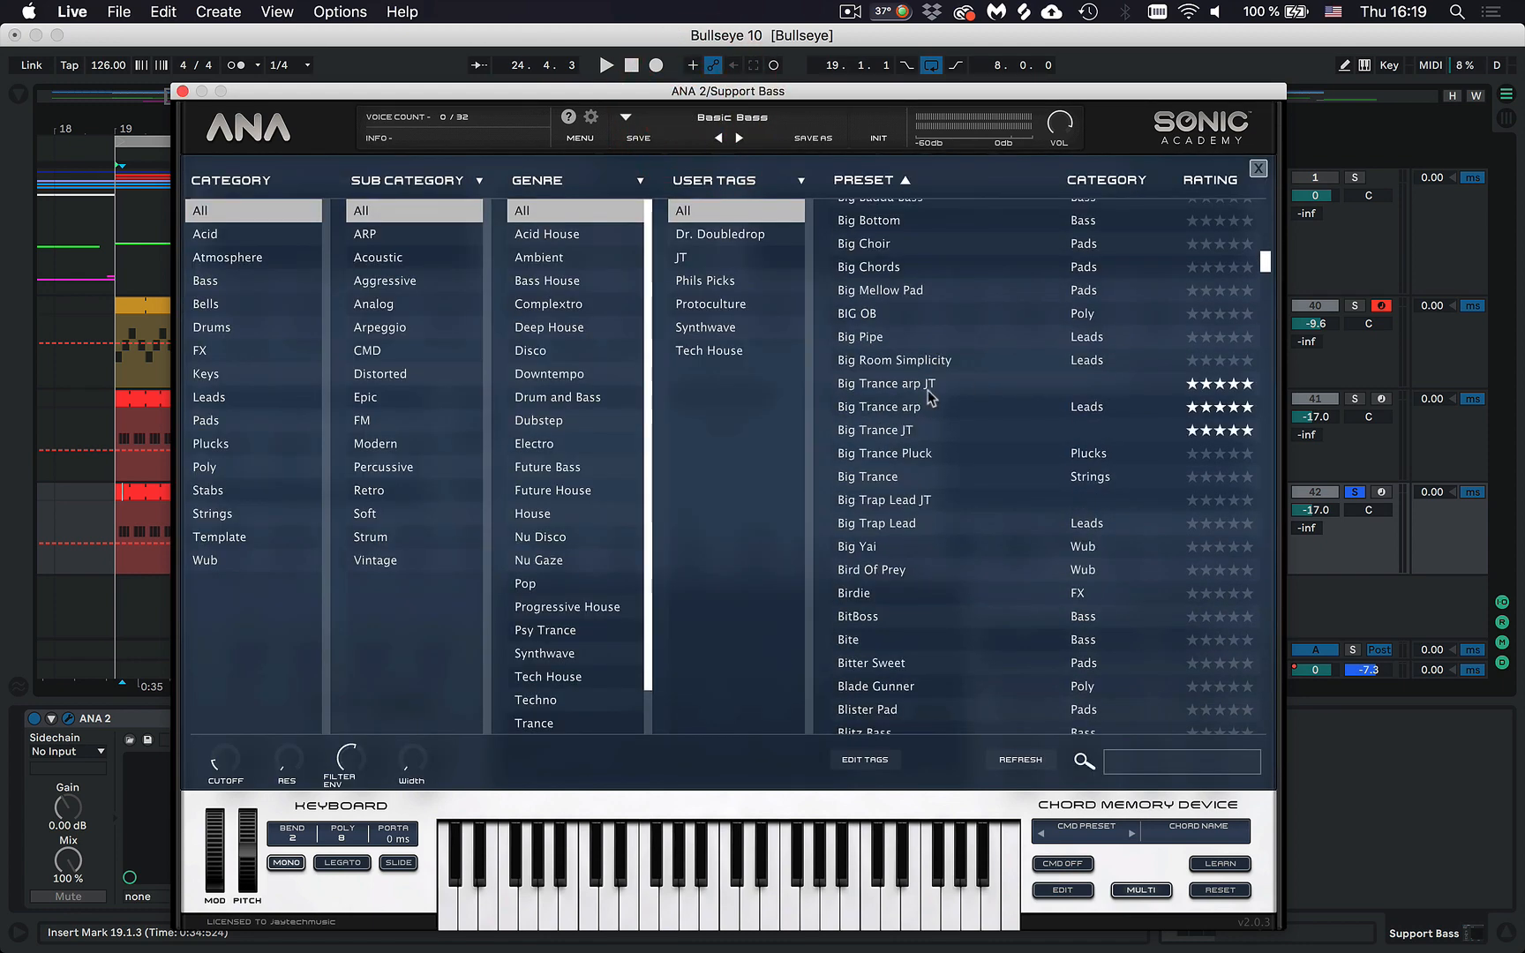
scroll(931, 397, "up", 15)
left_click_drag(1268, 234, 1269, 321)
left_click(902, 467)
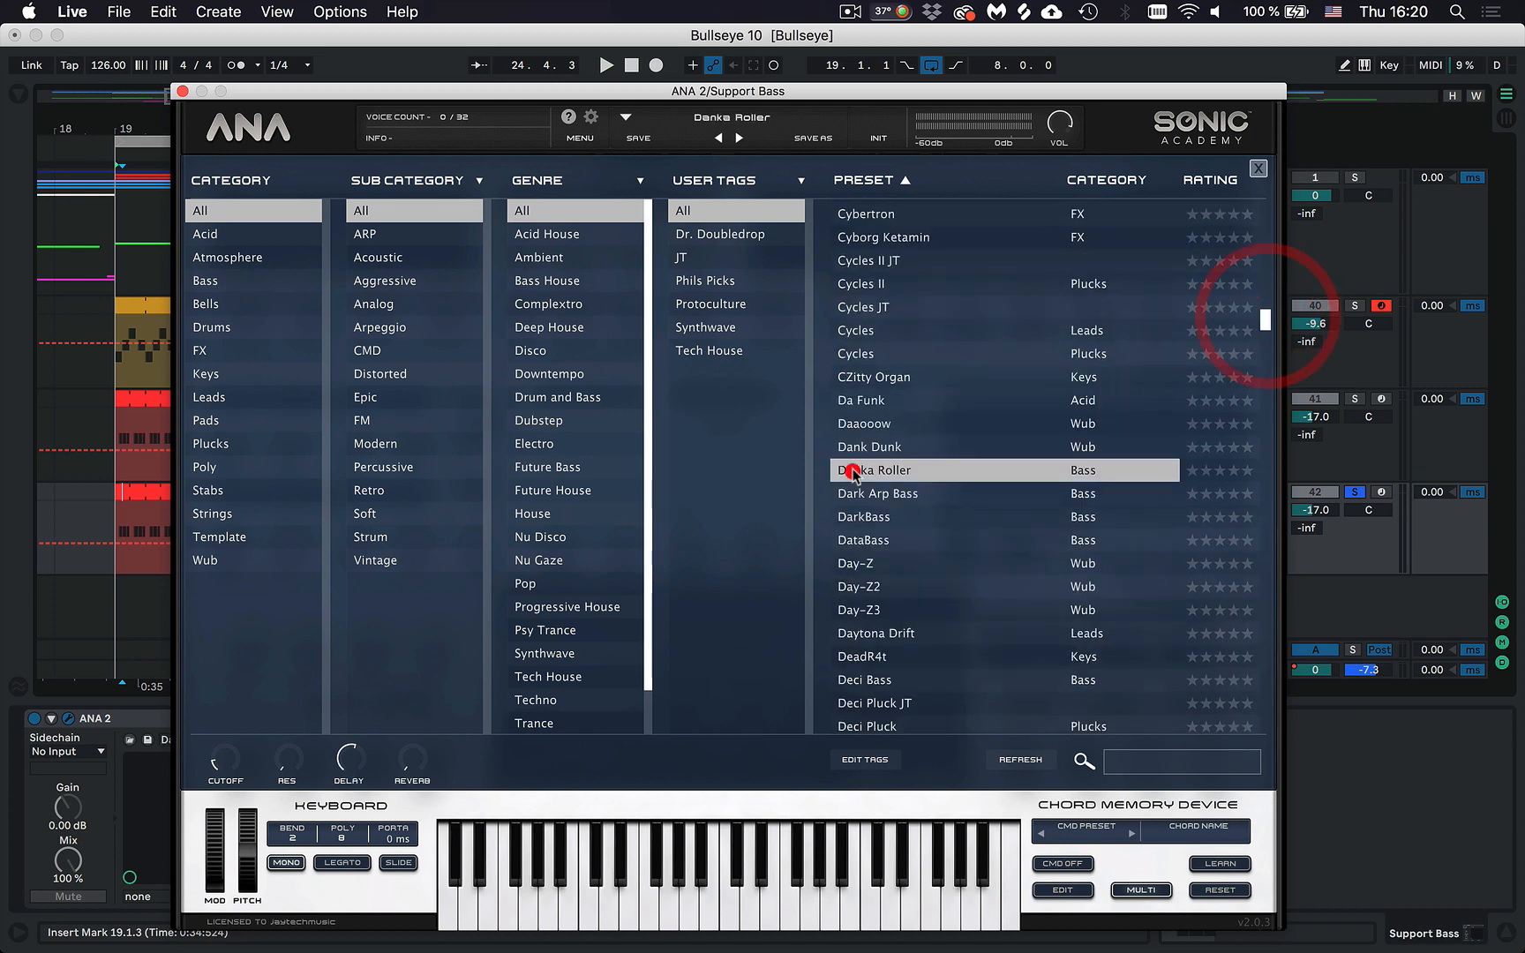
left_click(1257, 169)
left_click(1236, 167)
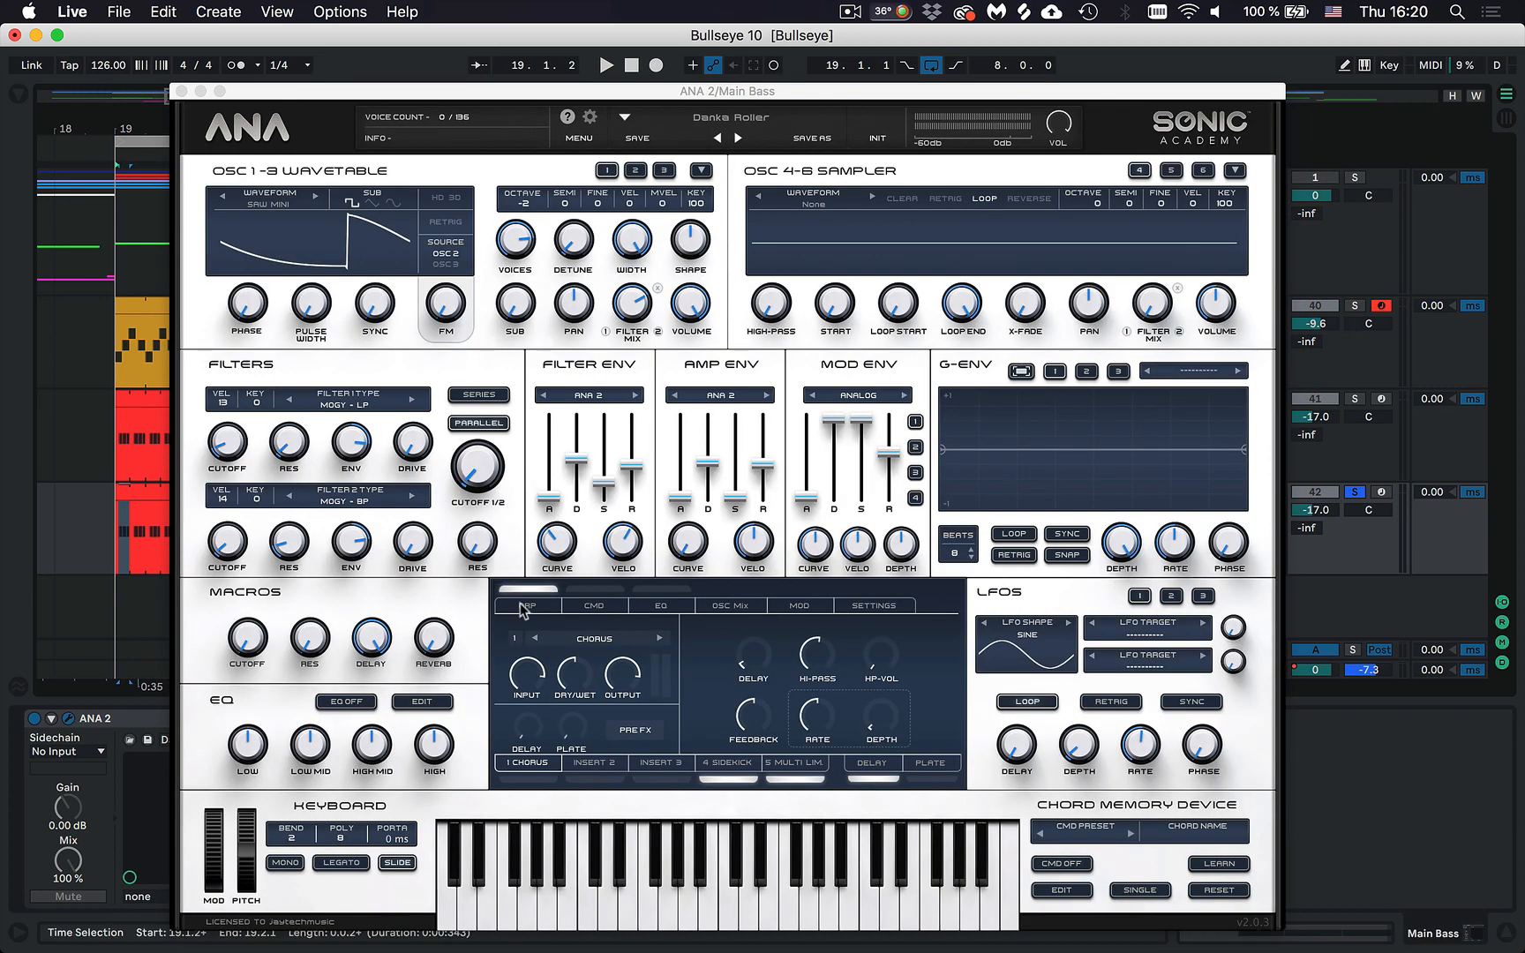
Switch off the arpeggiator in ANA 2's Danka Roller patch and return to the main synth view.
left_click(528, 607)
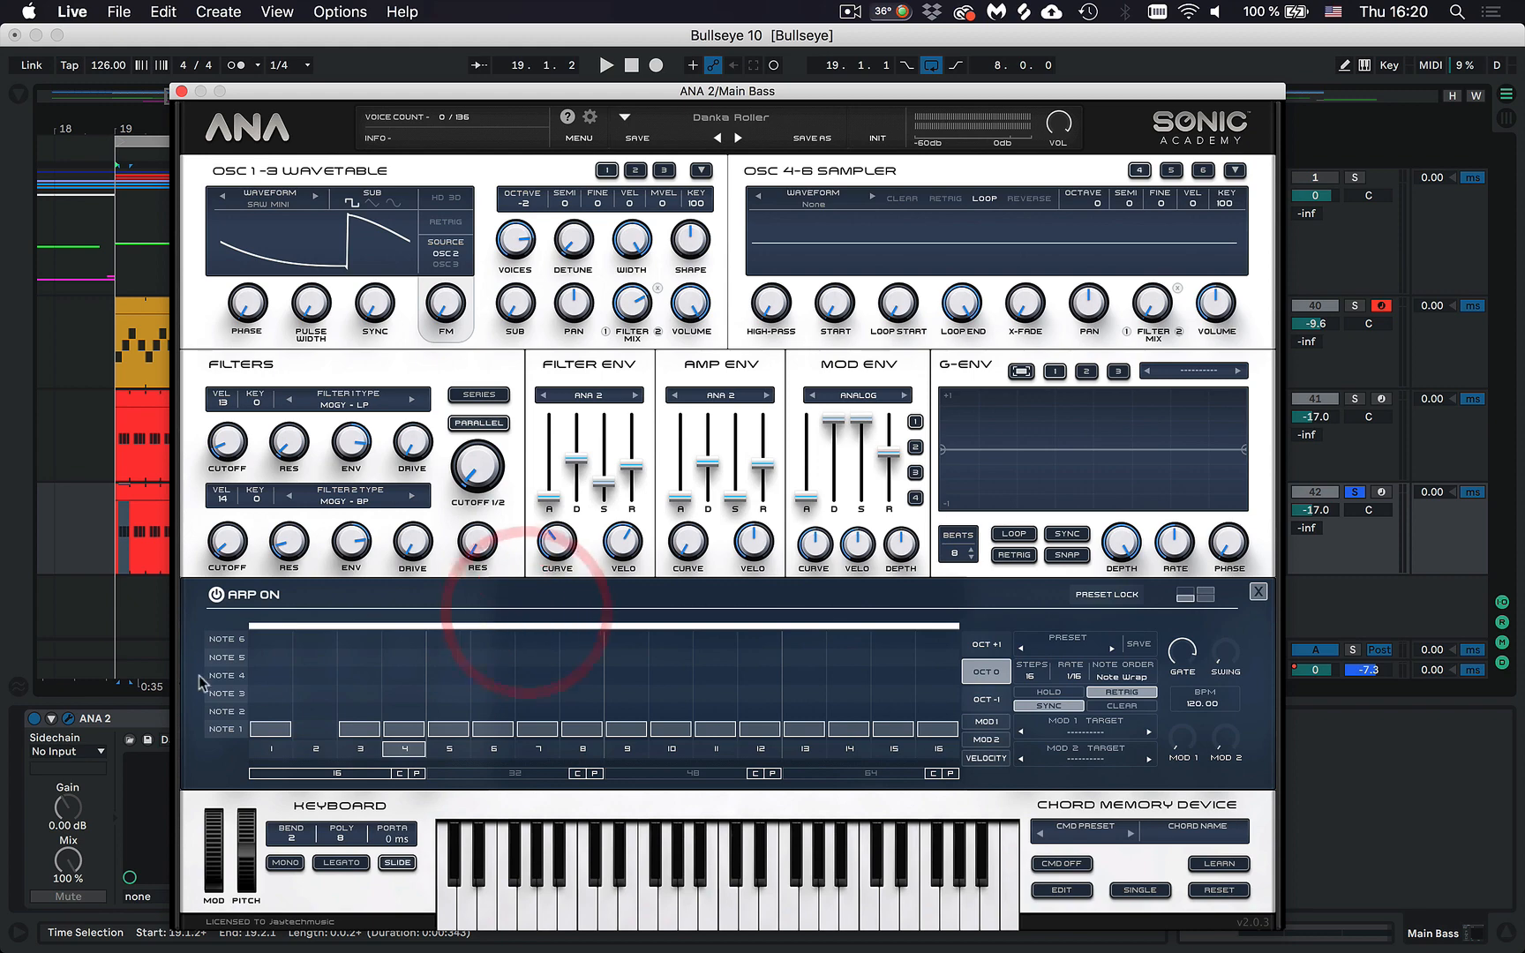
left_click(215, 594)
left_click(1259, 593)
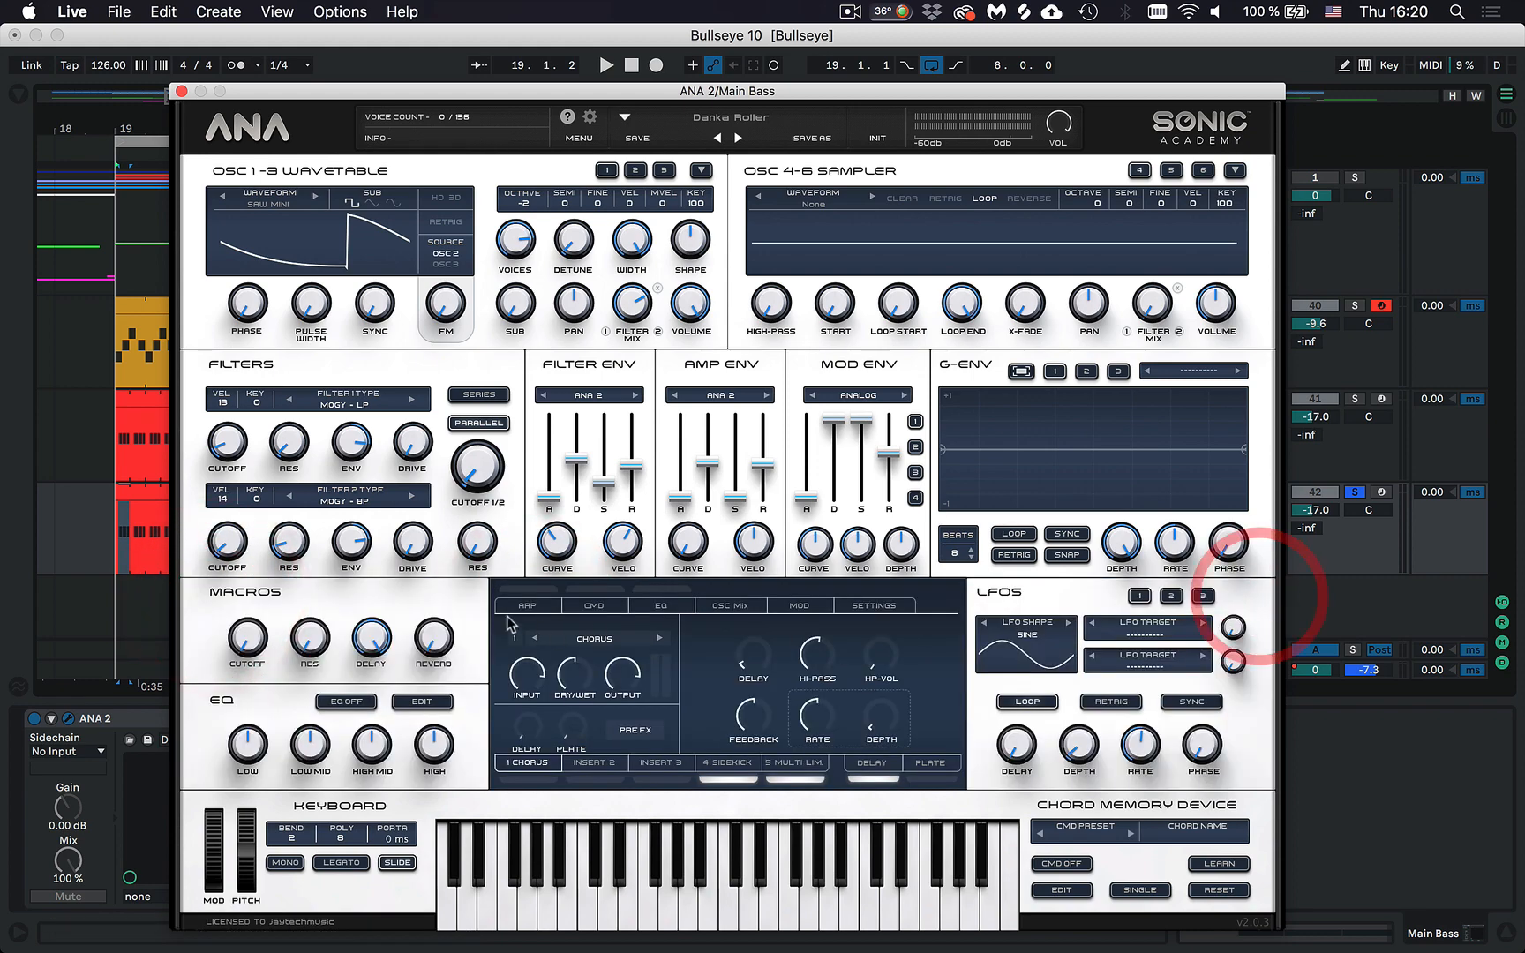
Play the bass and turn ANA 2's master filter cutoff down to 20 Hz.
left_click_drag(267, 98, 342, 39)
key("space")
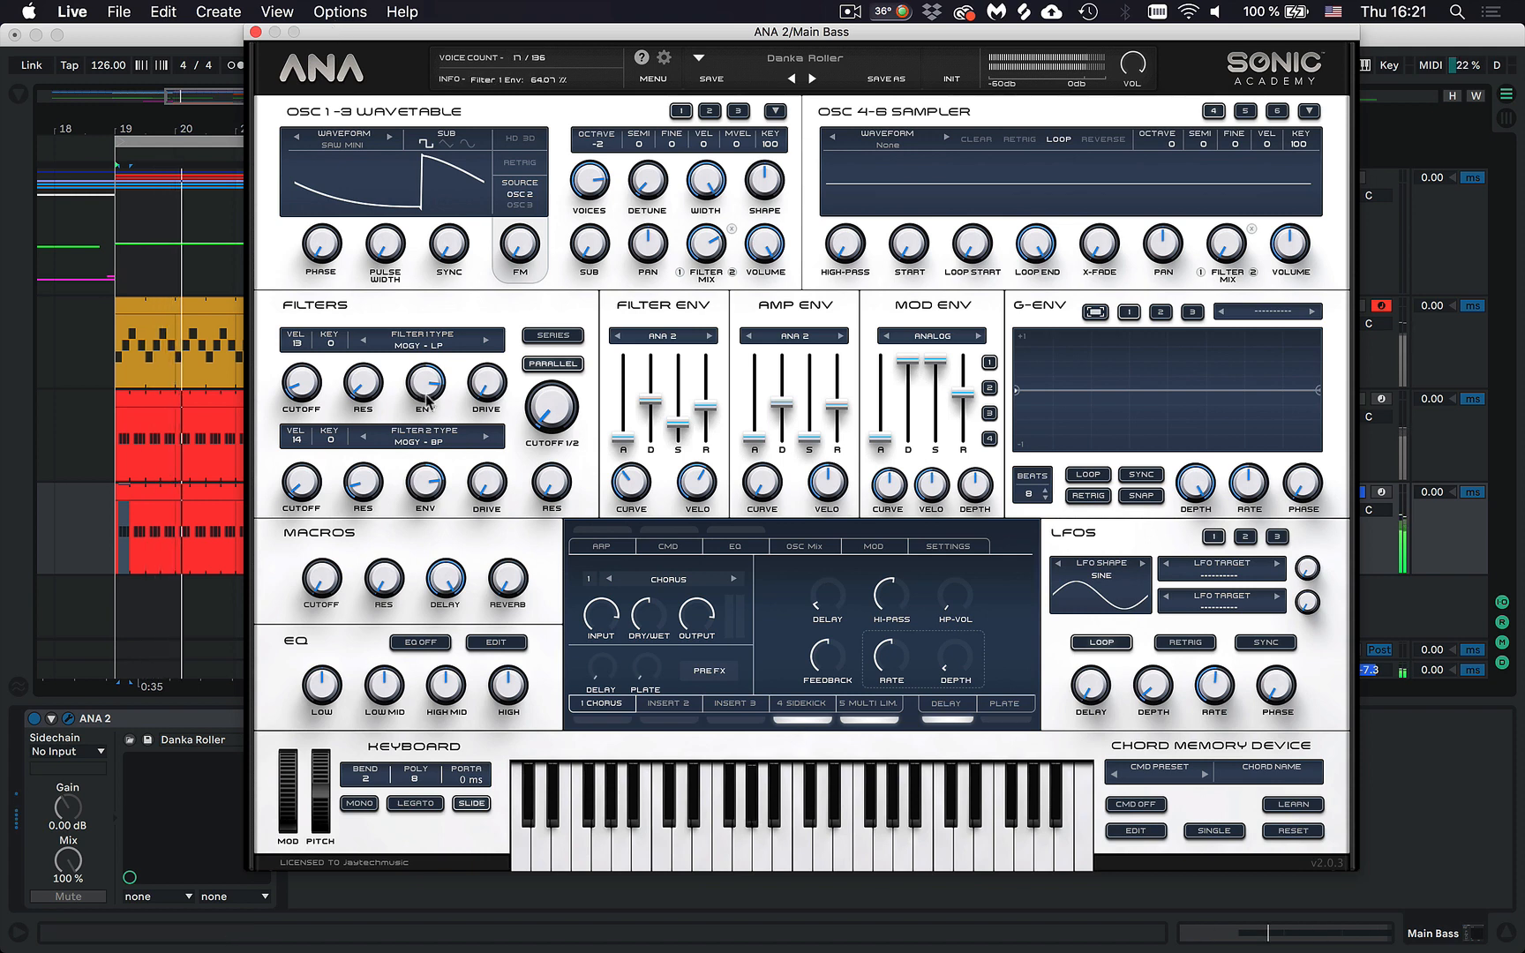
left_click_drag(549, 416, 550, 442)
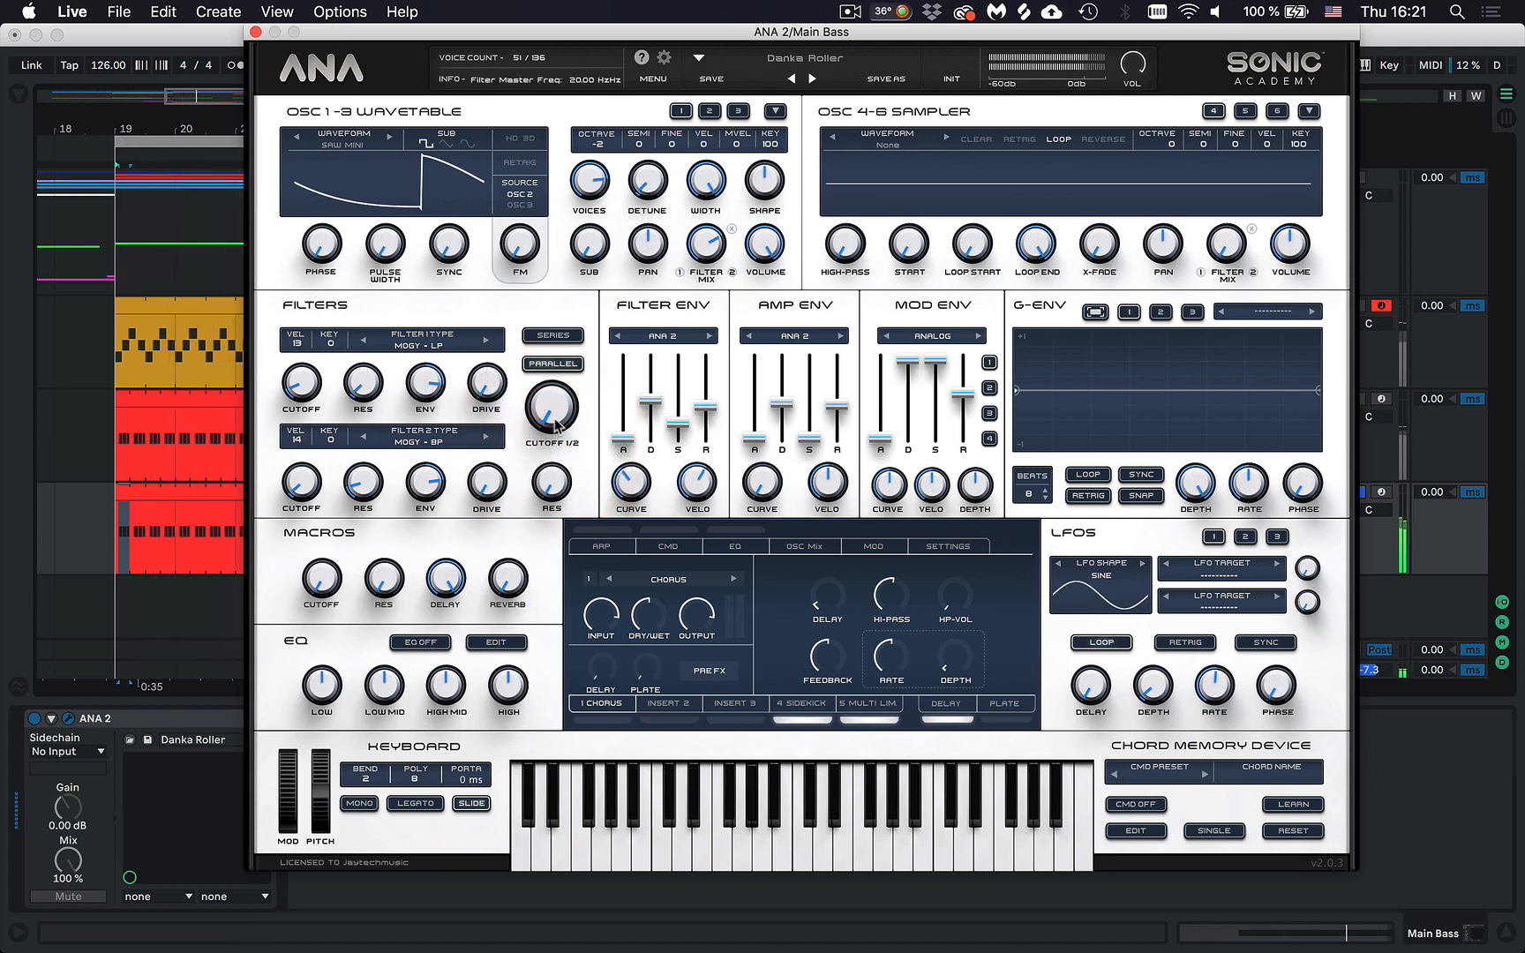
left_click_drag(561, 414, 546, 501)
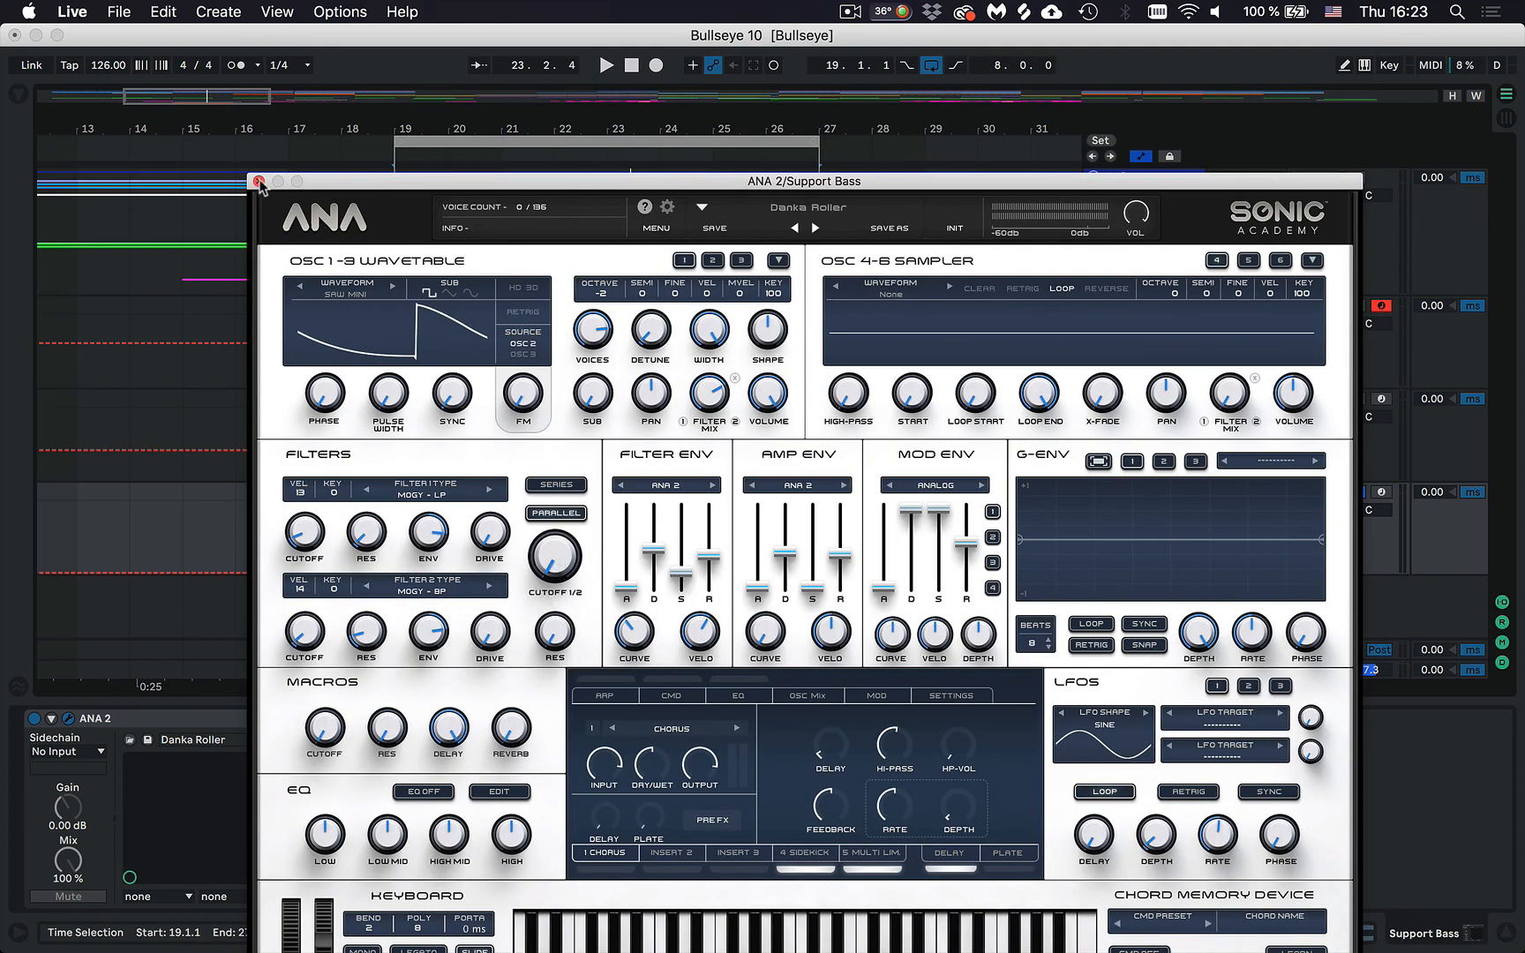
Expose ANA 2's Filter Master Freq as the automation lane of the Support Bass track and close the synth window.
left_click(259, 181)
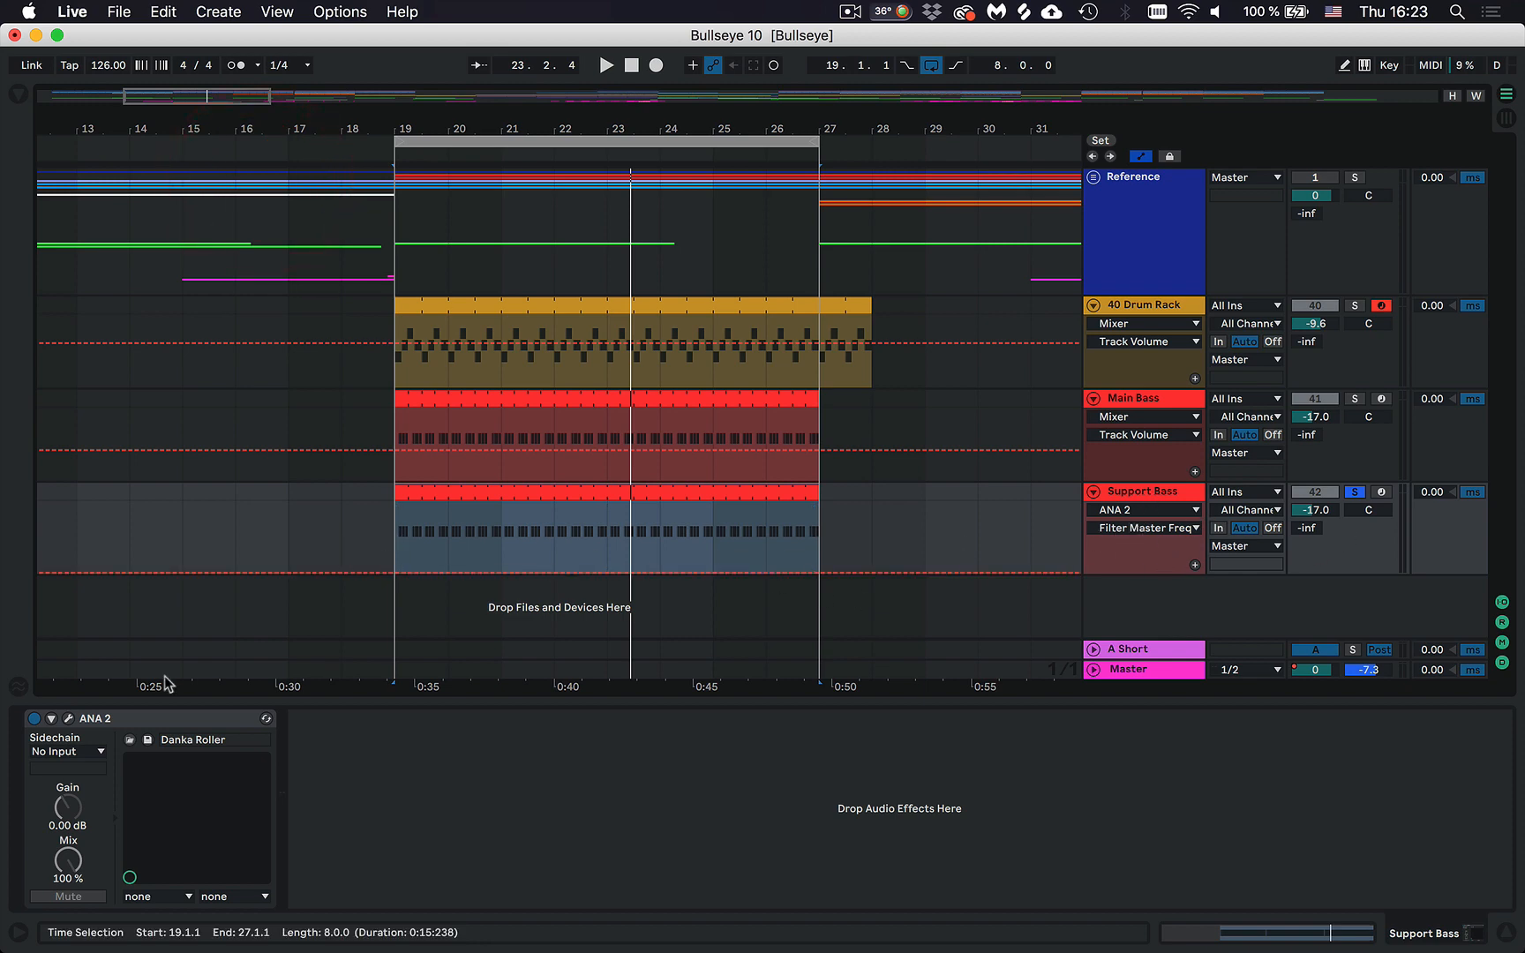
left_click(67, 719)
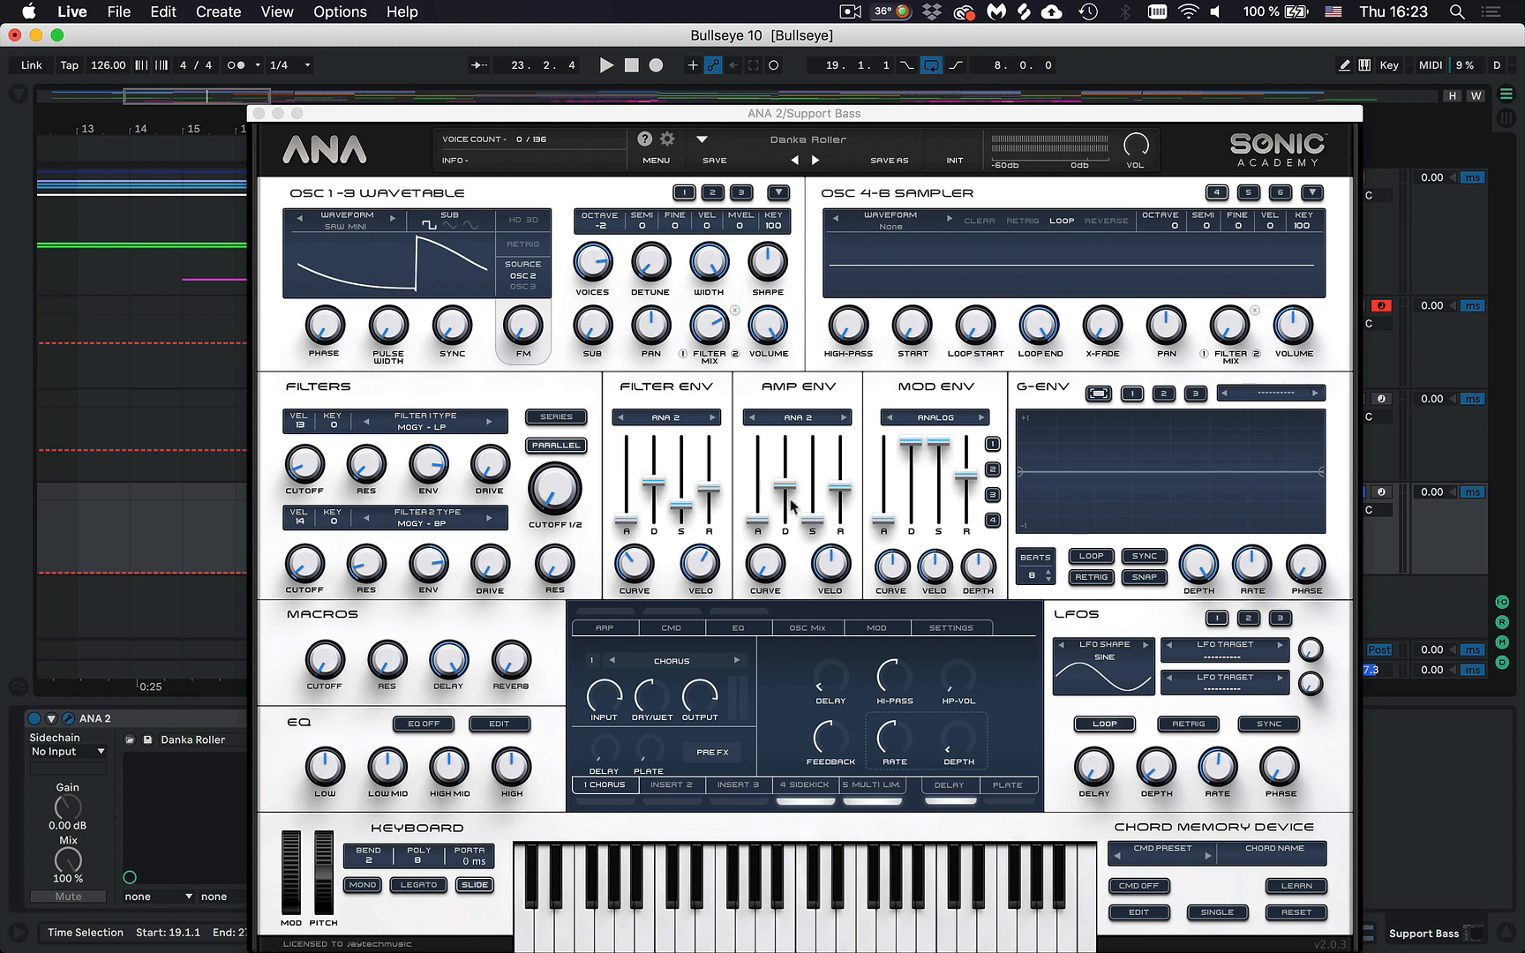
left_click_drag(535, 482, 538, 555)
left_click(259, 113)
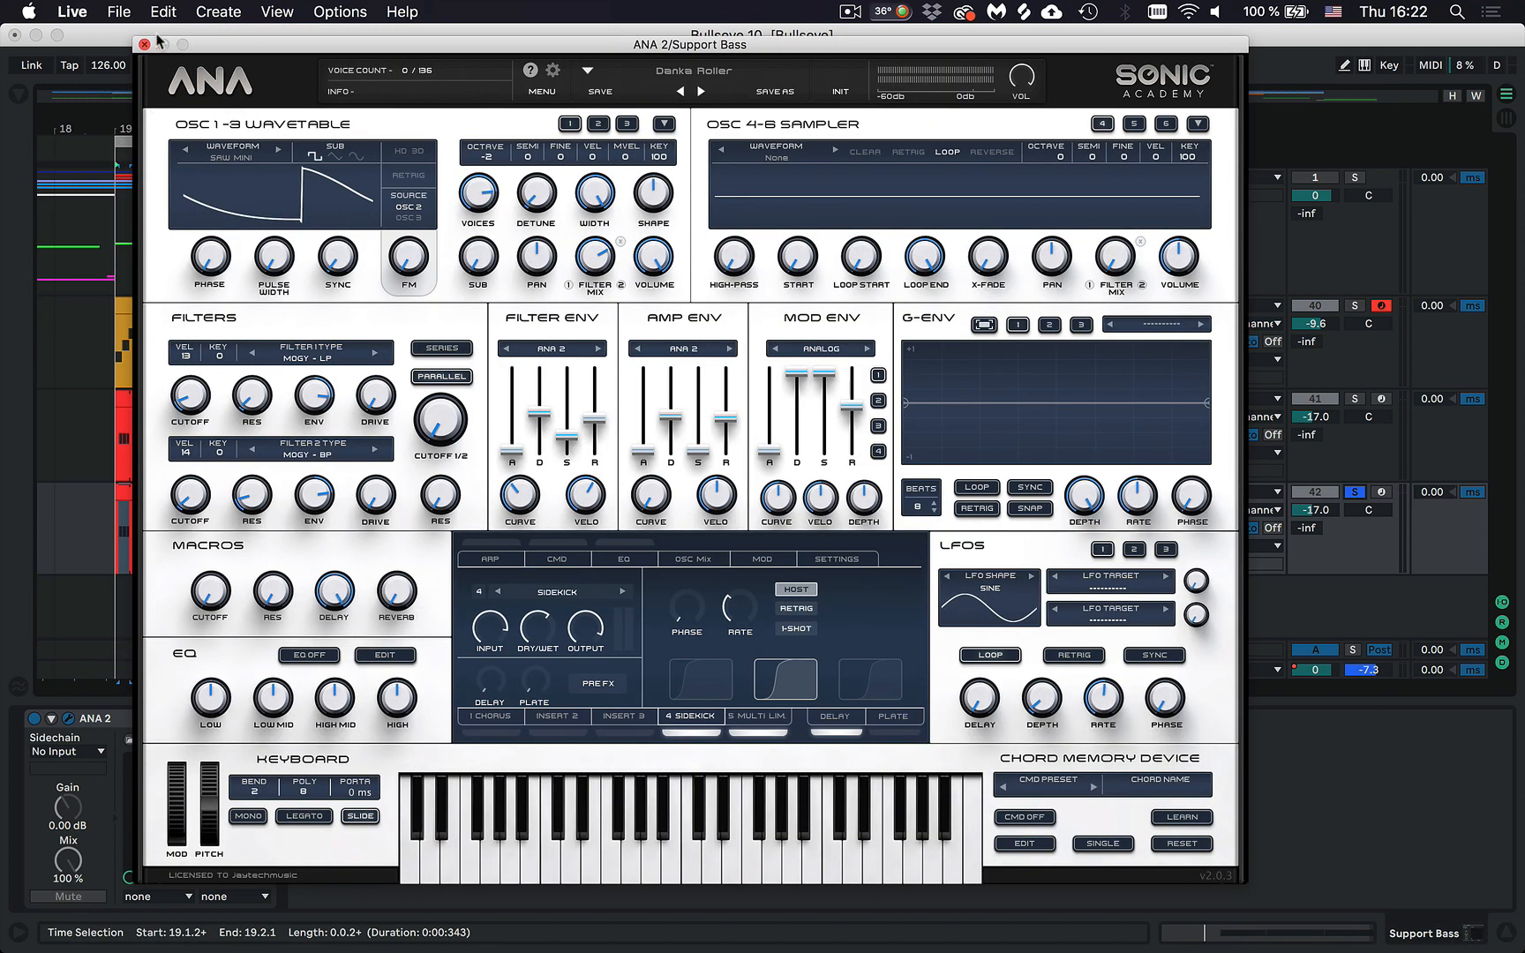
left_click(143, 41)
left_click(776, 549)
left_click(1139, 555)
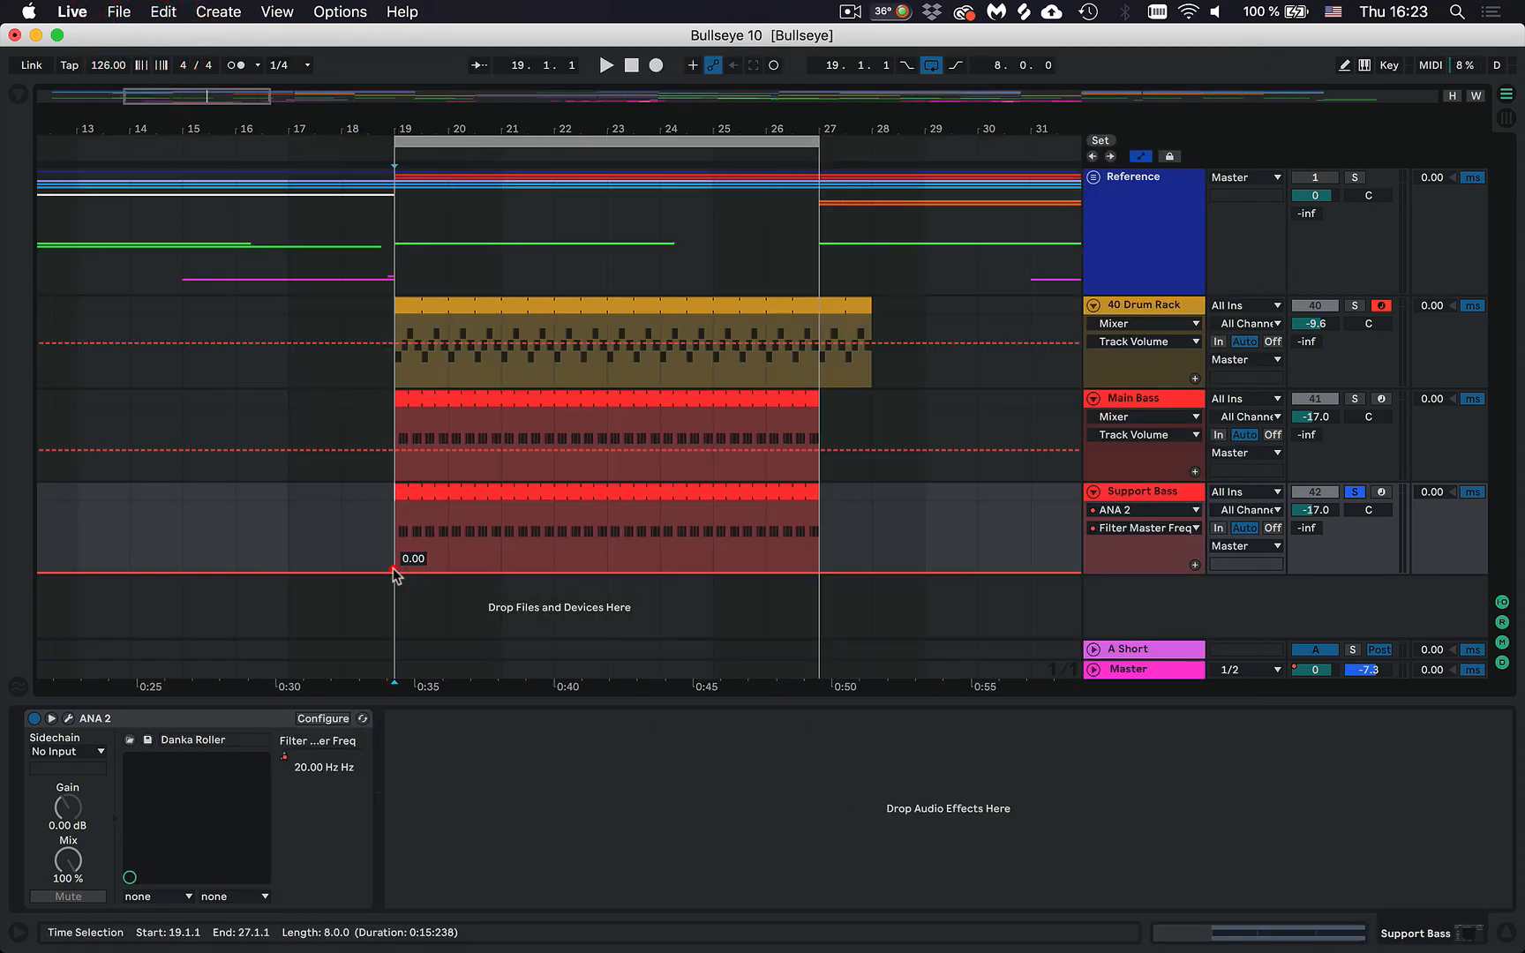
Draw cutoff automation on Support Bass that rises slightly at bars 21 and 25 and returns to 0.00 at bars 19, 23 and 27.
left_click(394, 563)
left_click(501, 572)
left_click_drag(608, 572, 607, 564)
left_click(608, 569)
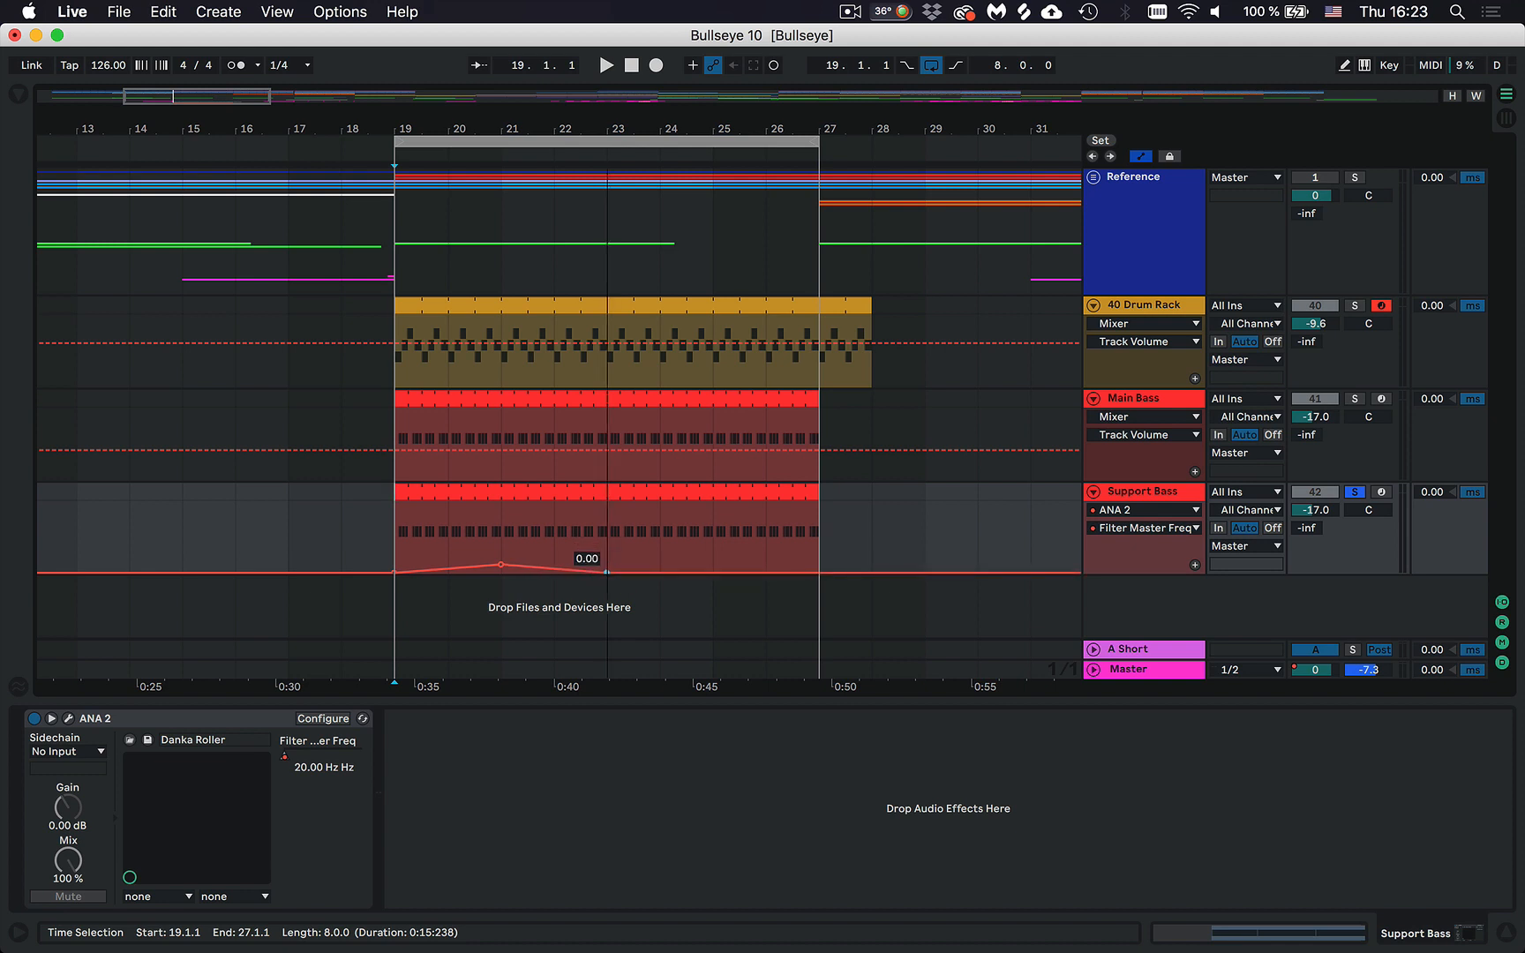
left_click_drag(712, 571, 712, 565)
left_click(818, 569)
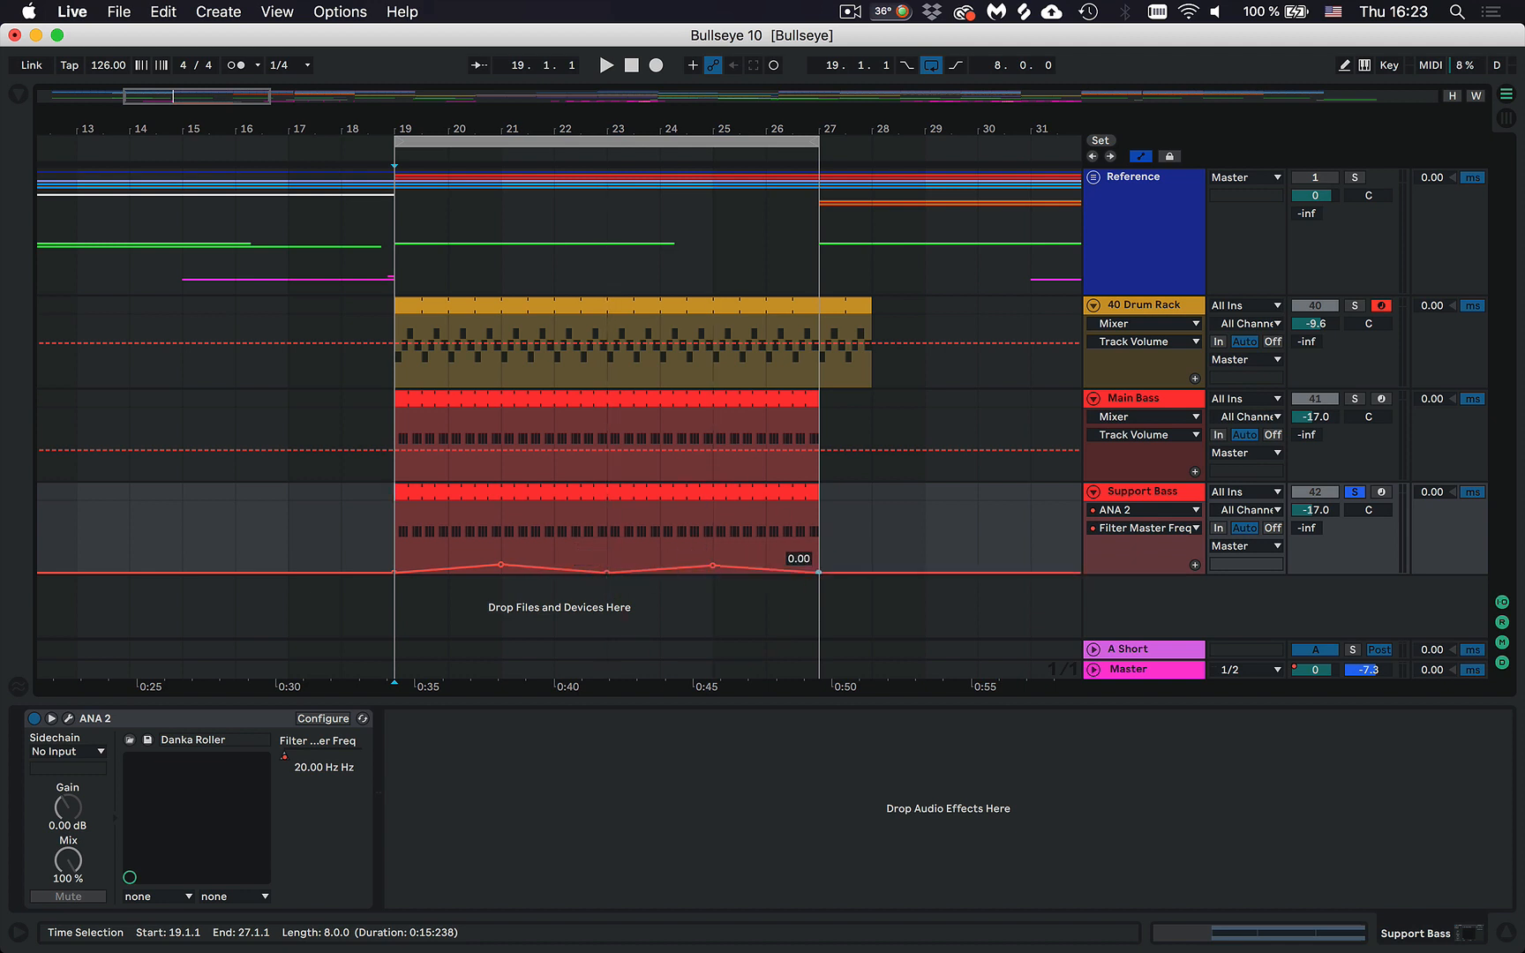
Play the Support Bass from bar 19 and check how the filter cutoff automation sounds and moves in ANA 2.
left_click(395, 532)
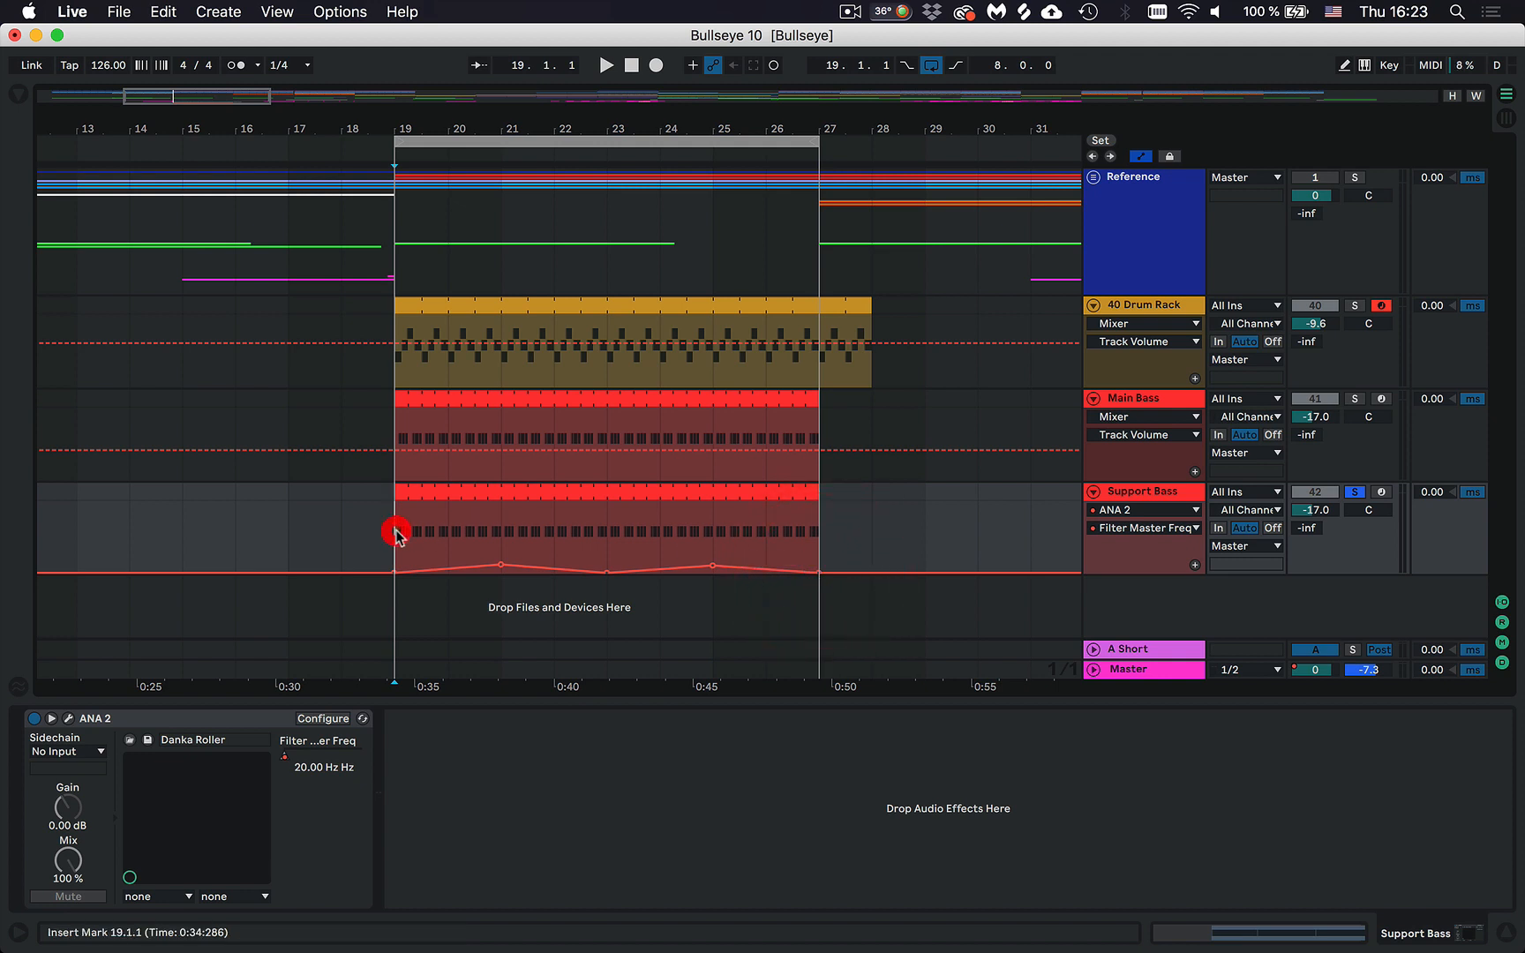
key("space")
left_click(68, 718)
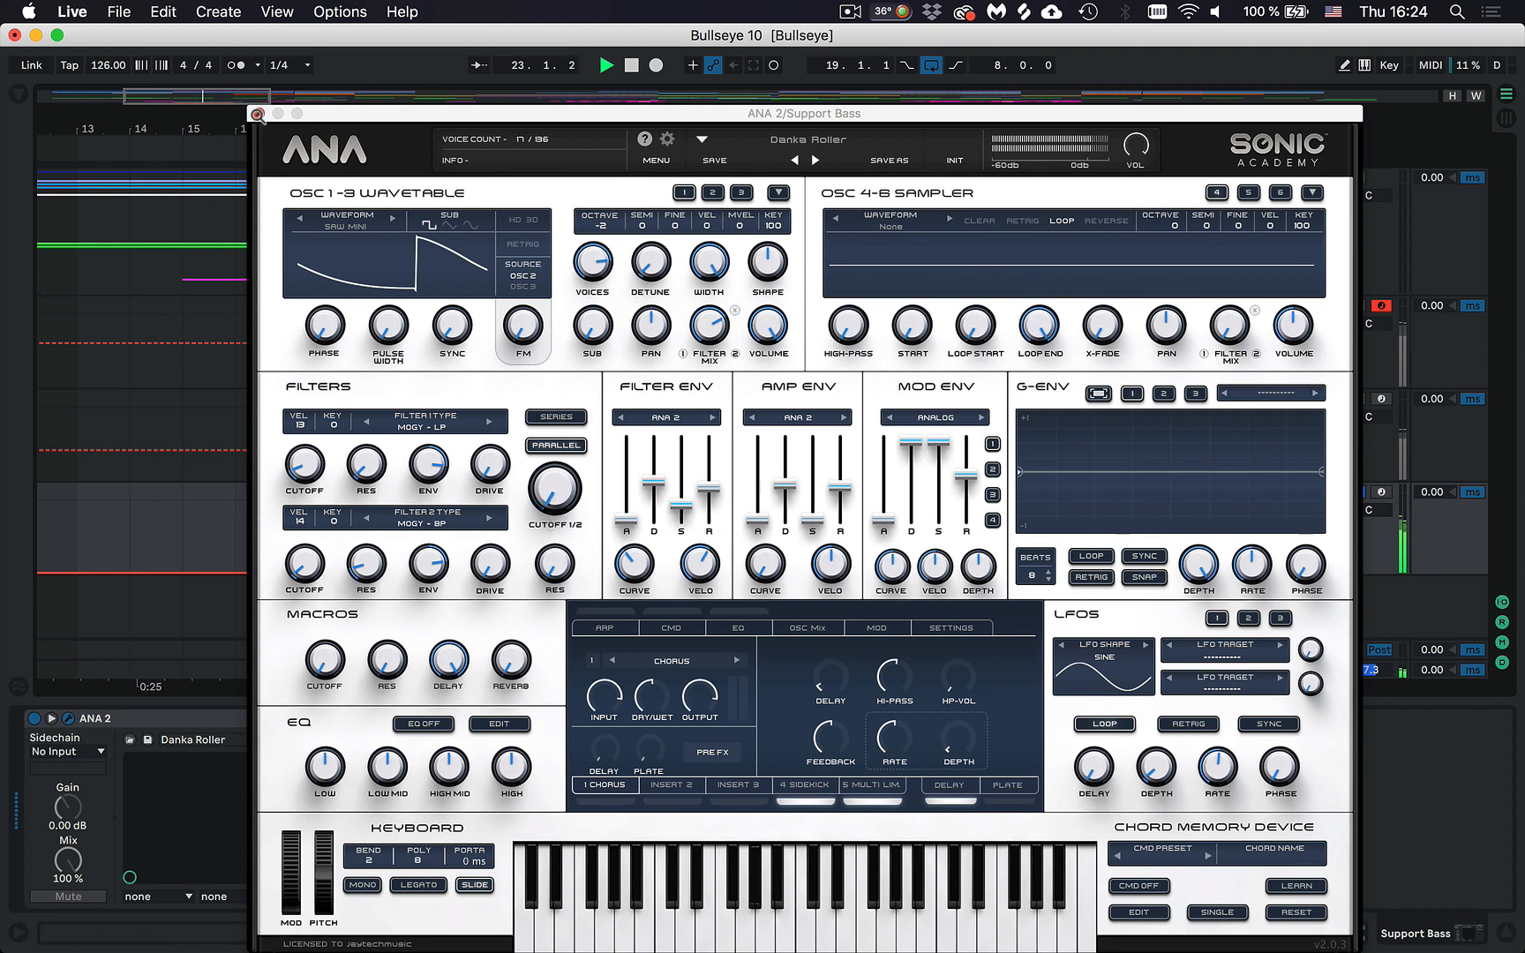
left_click(256, 114)
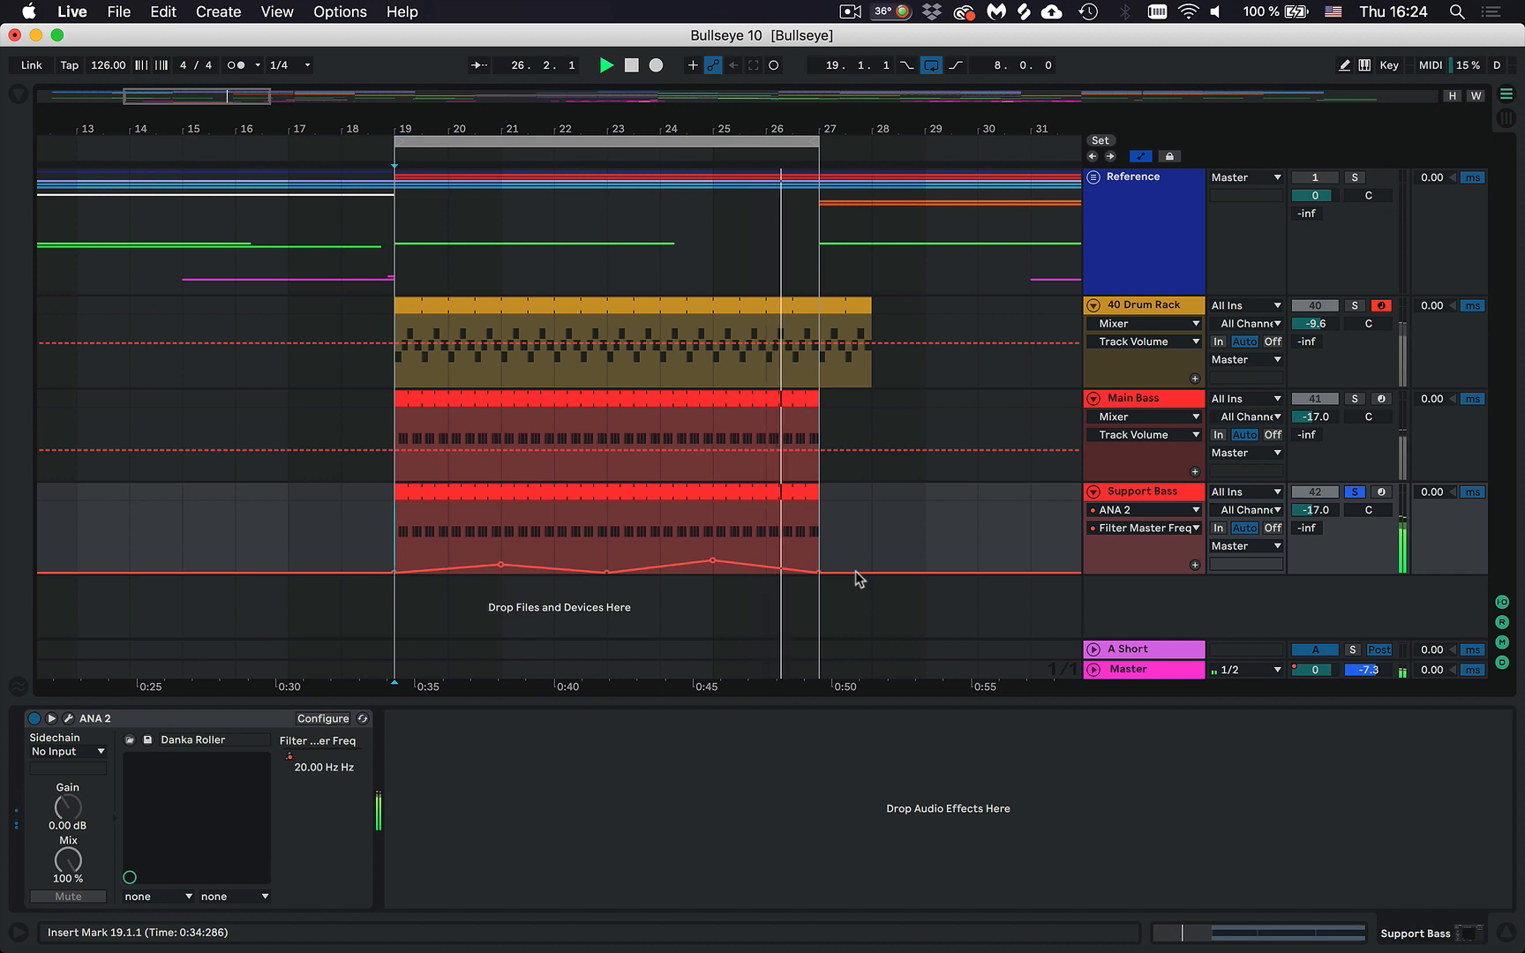
key("space")
mouse_move(715, 562)
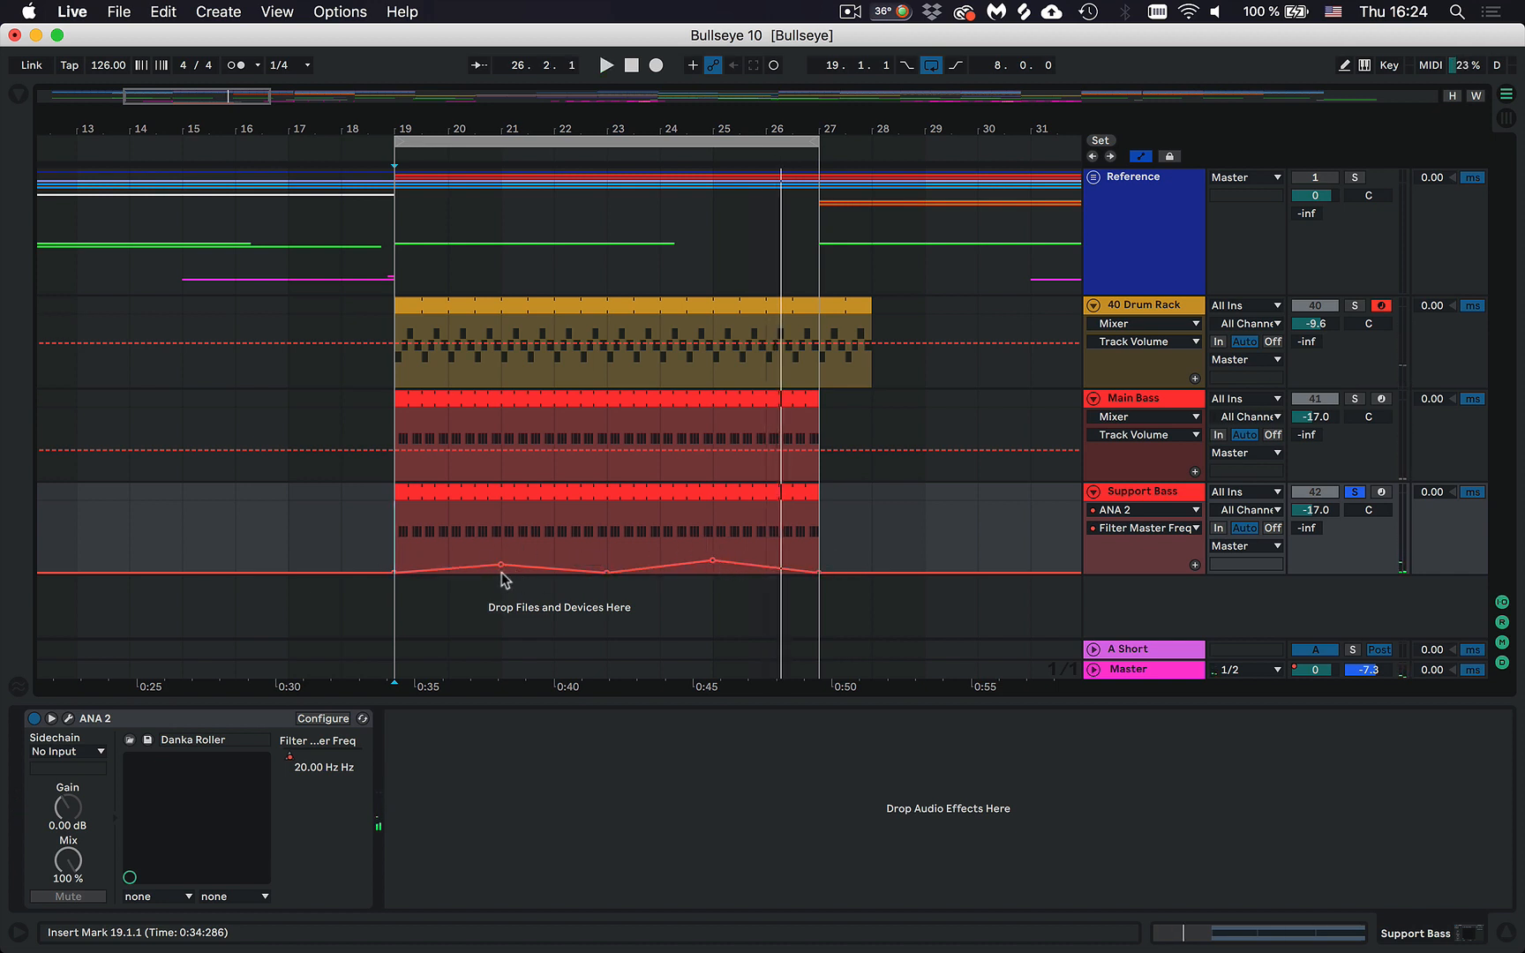
mouse_move(556, 569)
Rename the Drum Rack track Kickloop, release the Support Bass solo and play all parts together.
left_click(1139, 300)
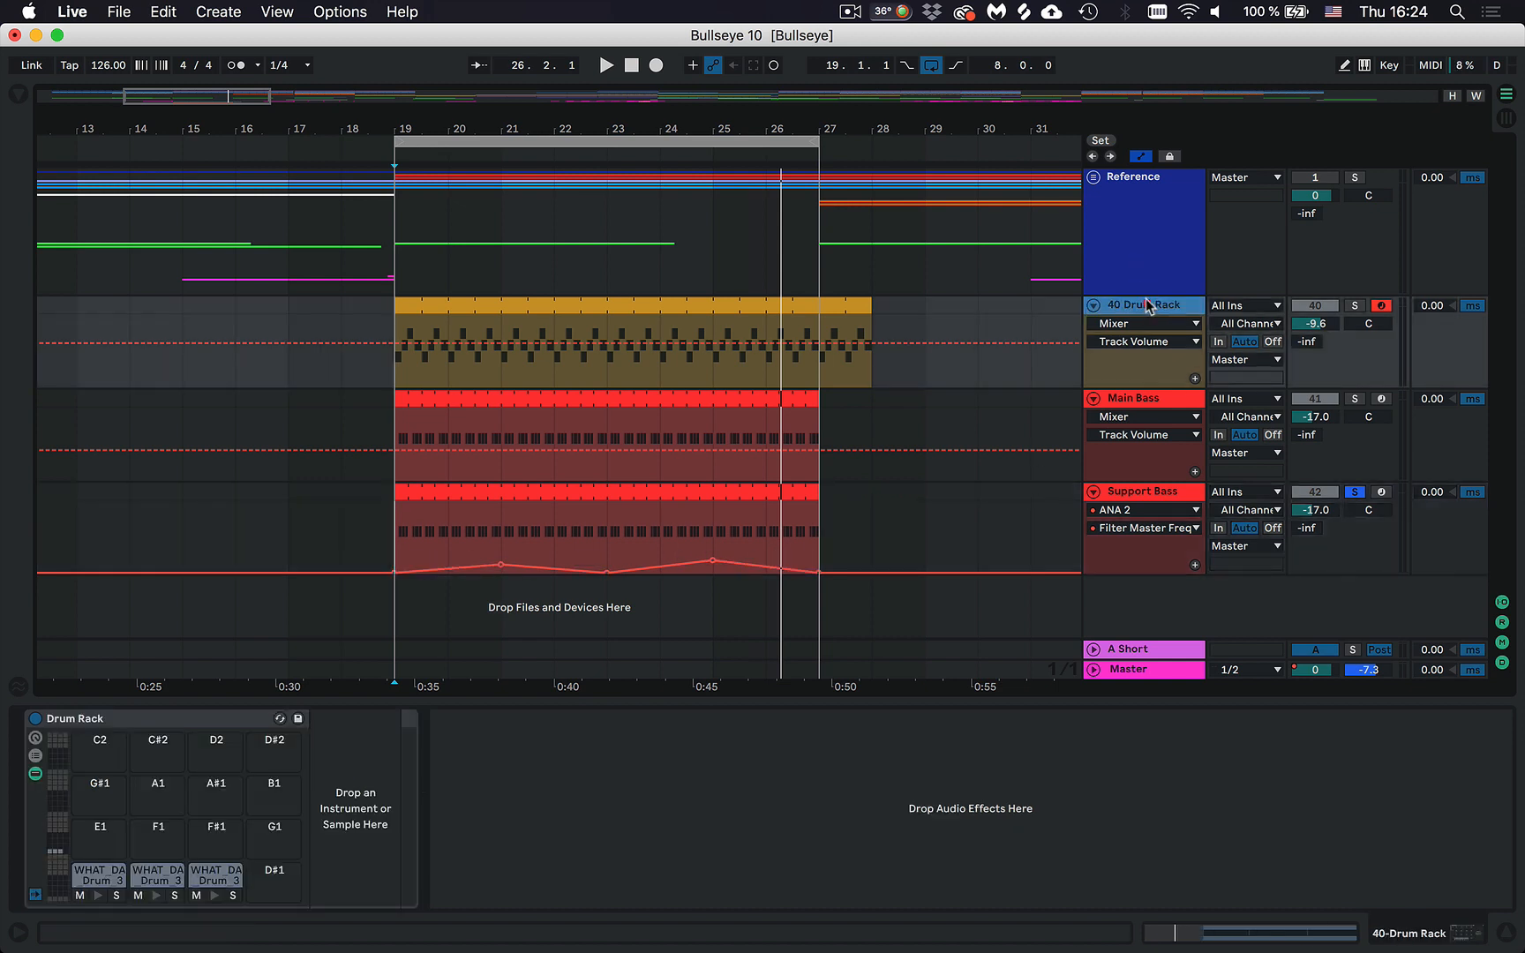
key("super+r")
type("K")
key("Return")
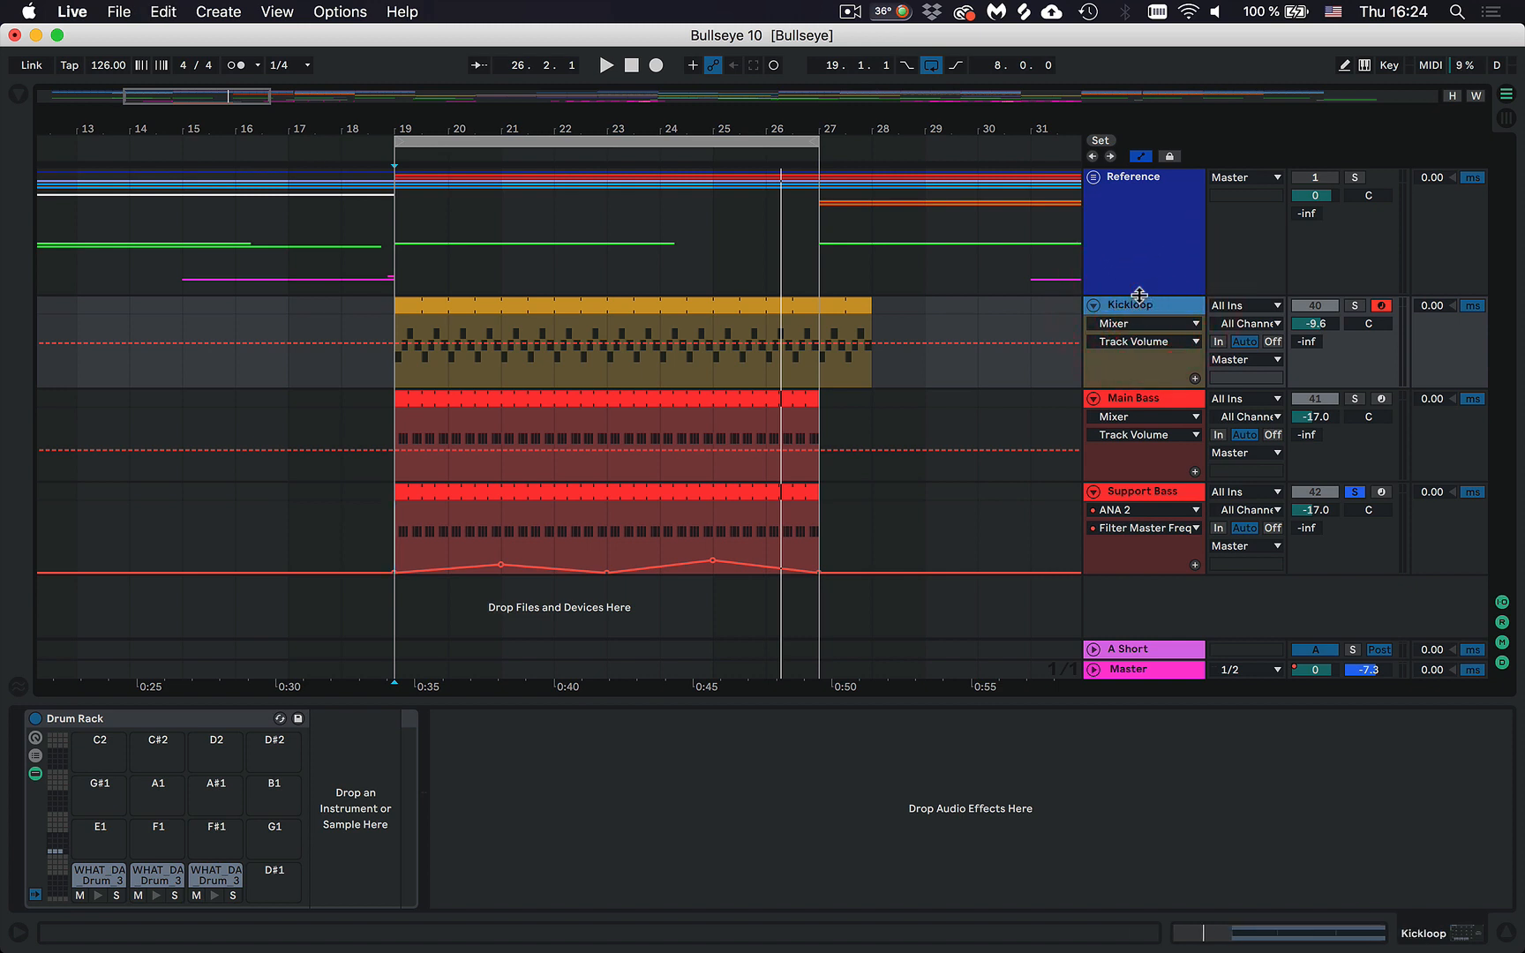
left_click(1355, 305)
key("space")
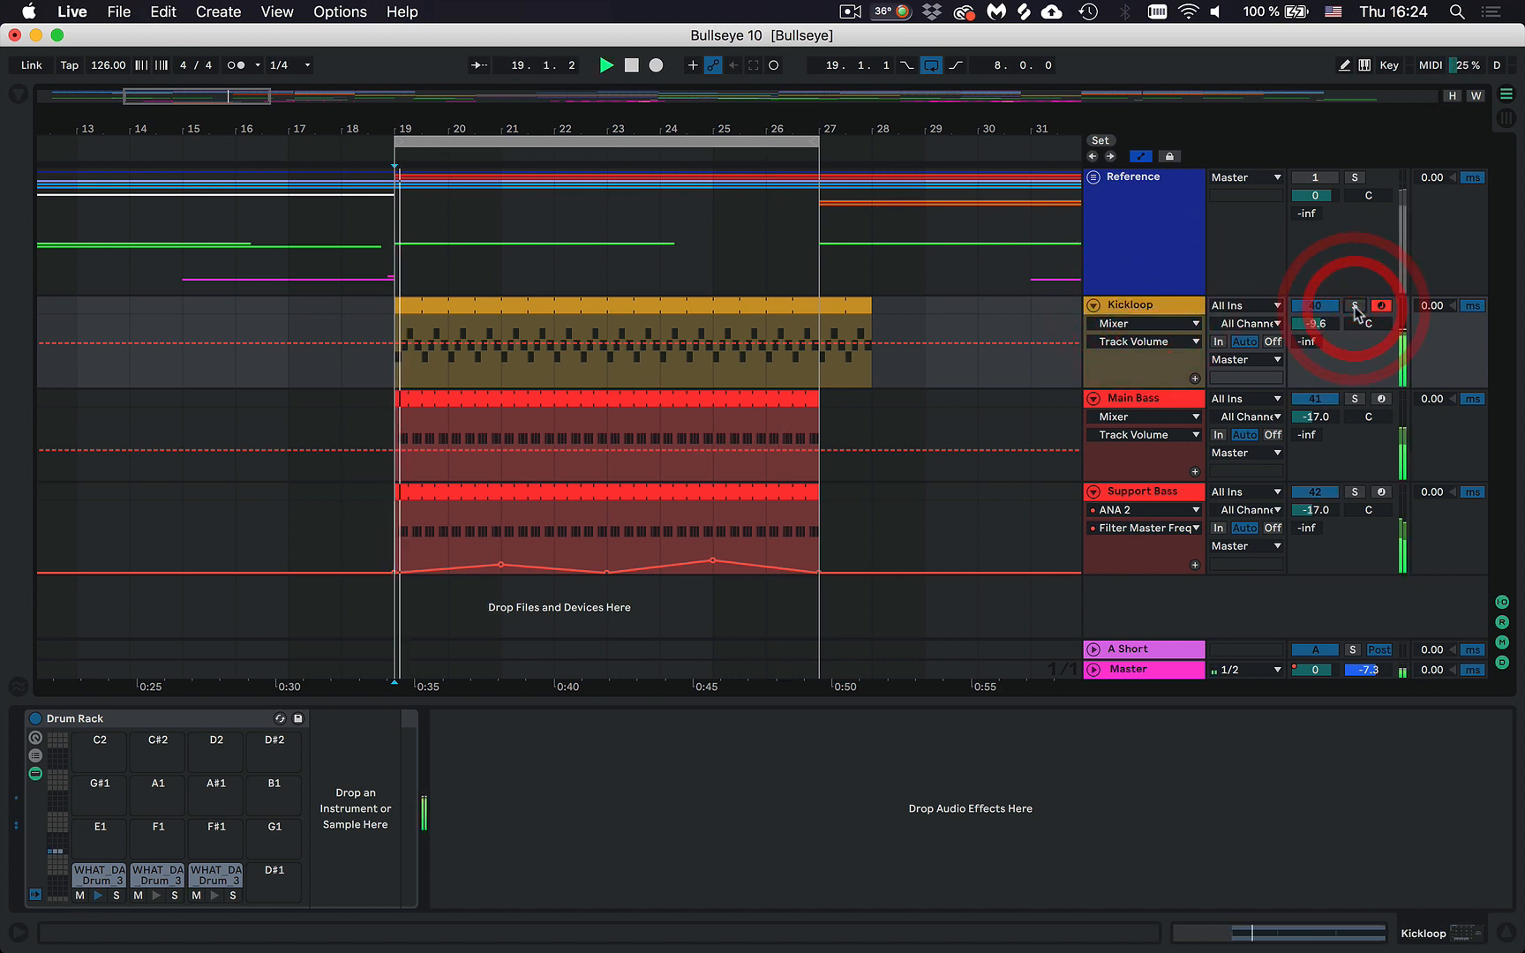
Recolour the Kickloop track and its clips dark blue.
right_click(1148, 311)
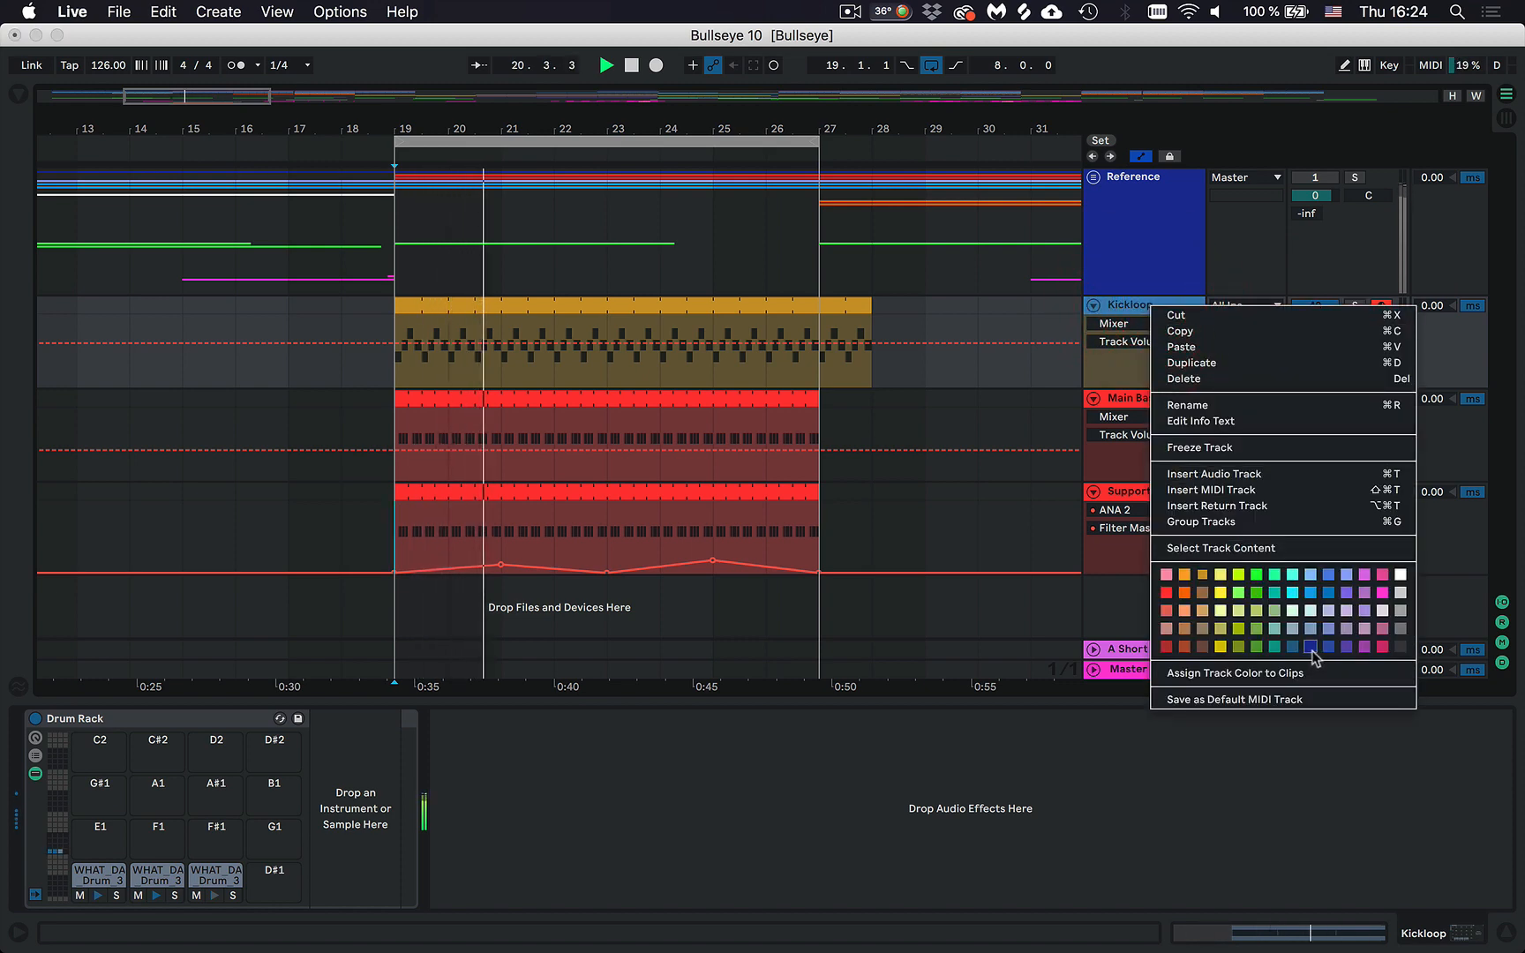
left_click(1310, 648)
right_click(681, 306)
key("Escape")
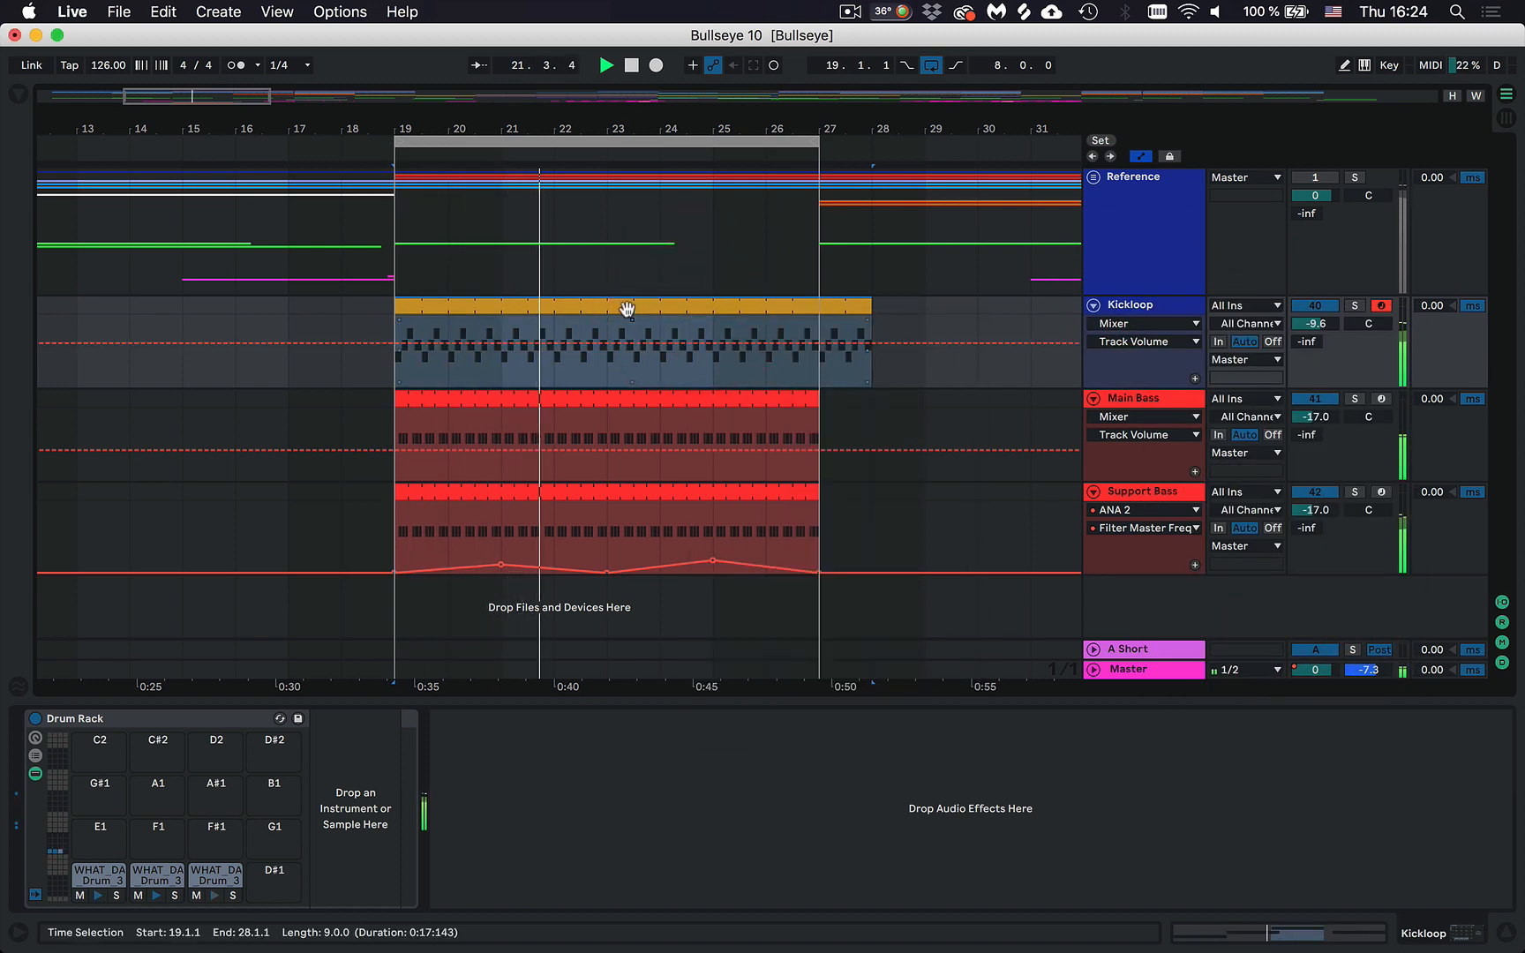
right_click(624, 307)
left_click(794, 727)
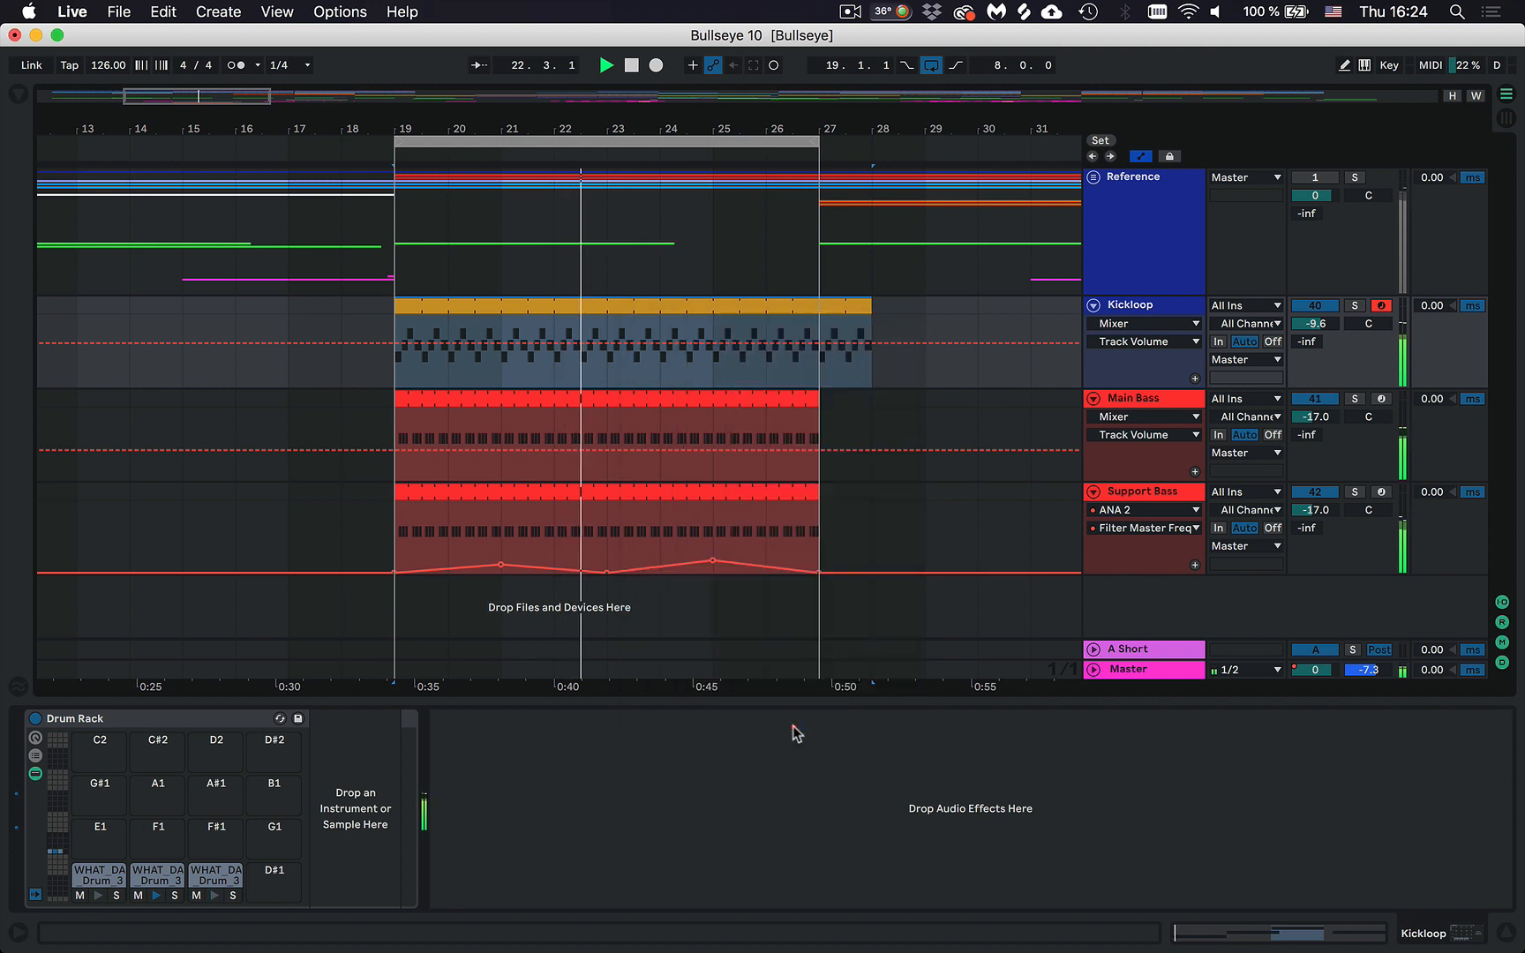
left_click(1123, 313)
Collapse the track lanes and group the Main Bass and Support Bass tracks.
left_click(1093, 398, "alt")
left_click(1135, 347)
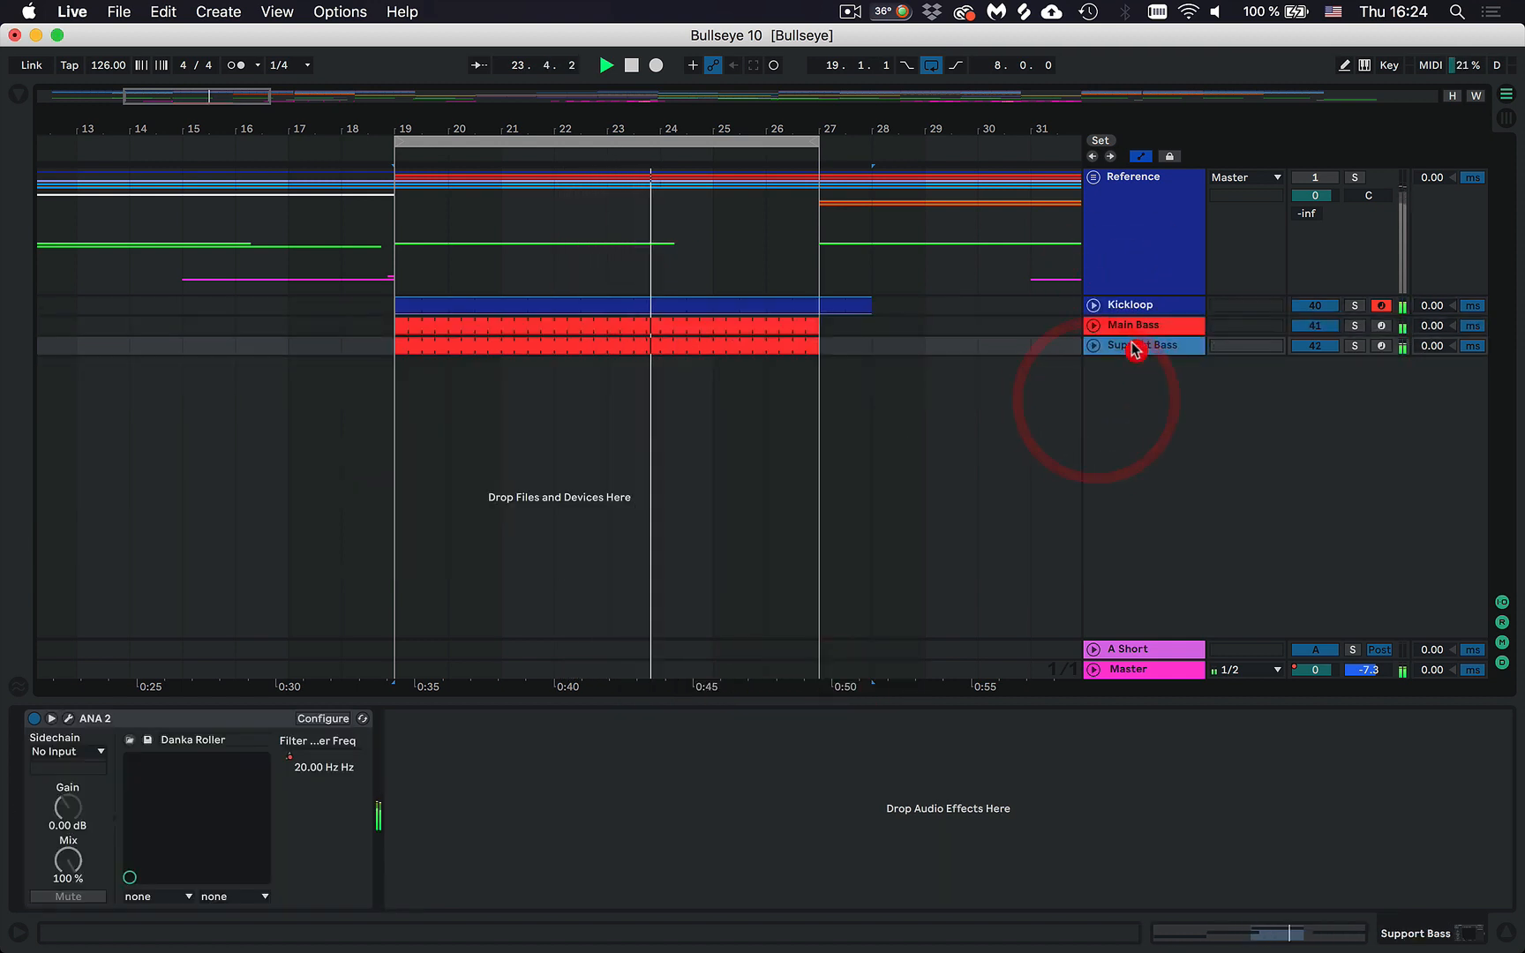
left_click(1134, 329, "shift")
key("super+g")
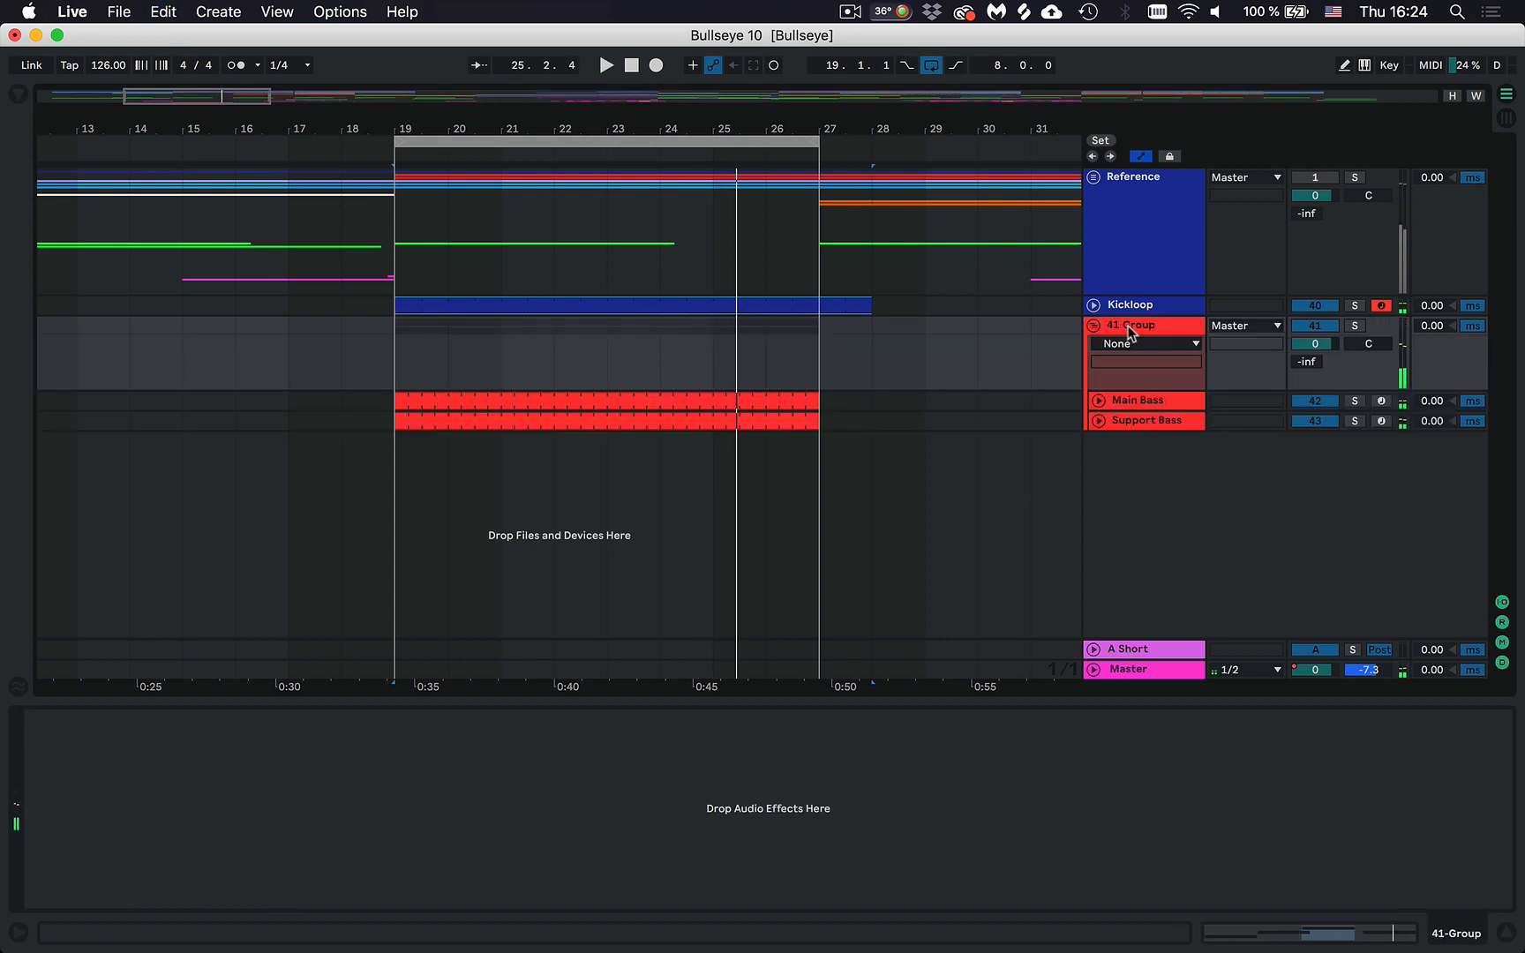
Rename the bass track group Rolling Bass.
left_click(1131, 328)
key("super+r")
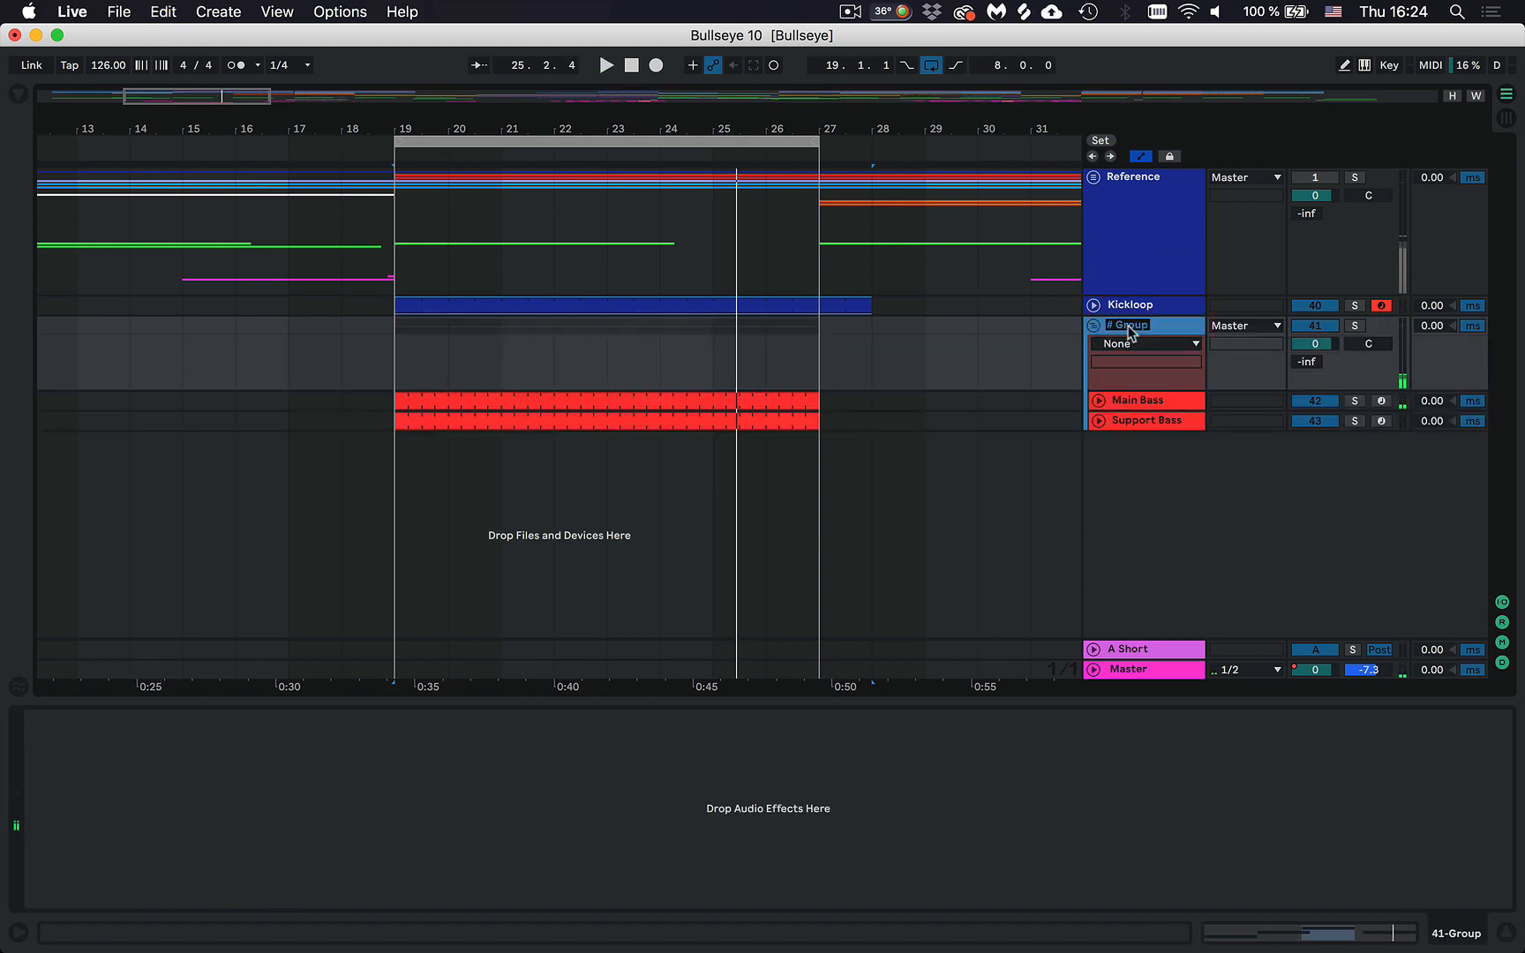
key("Return")
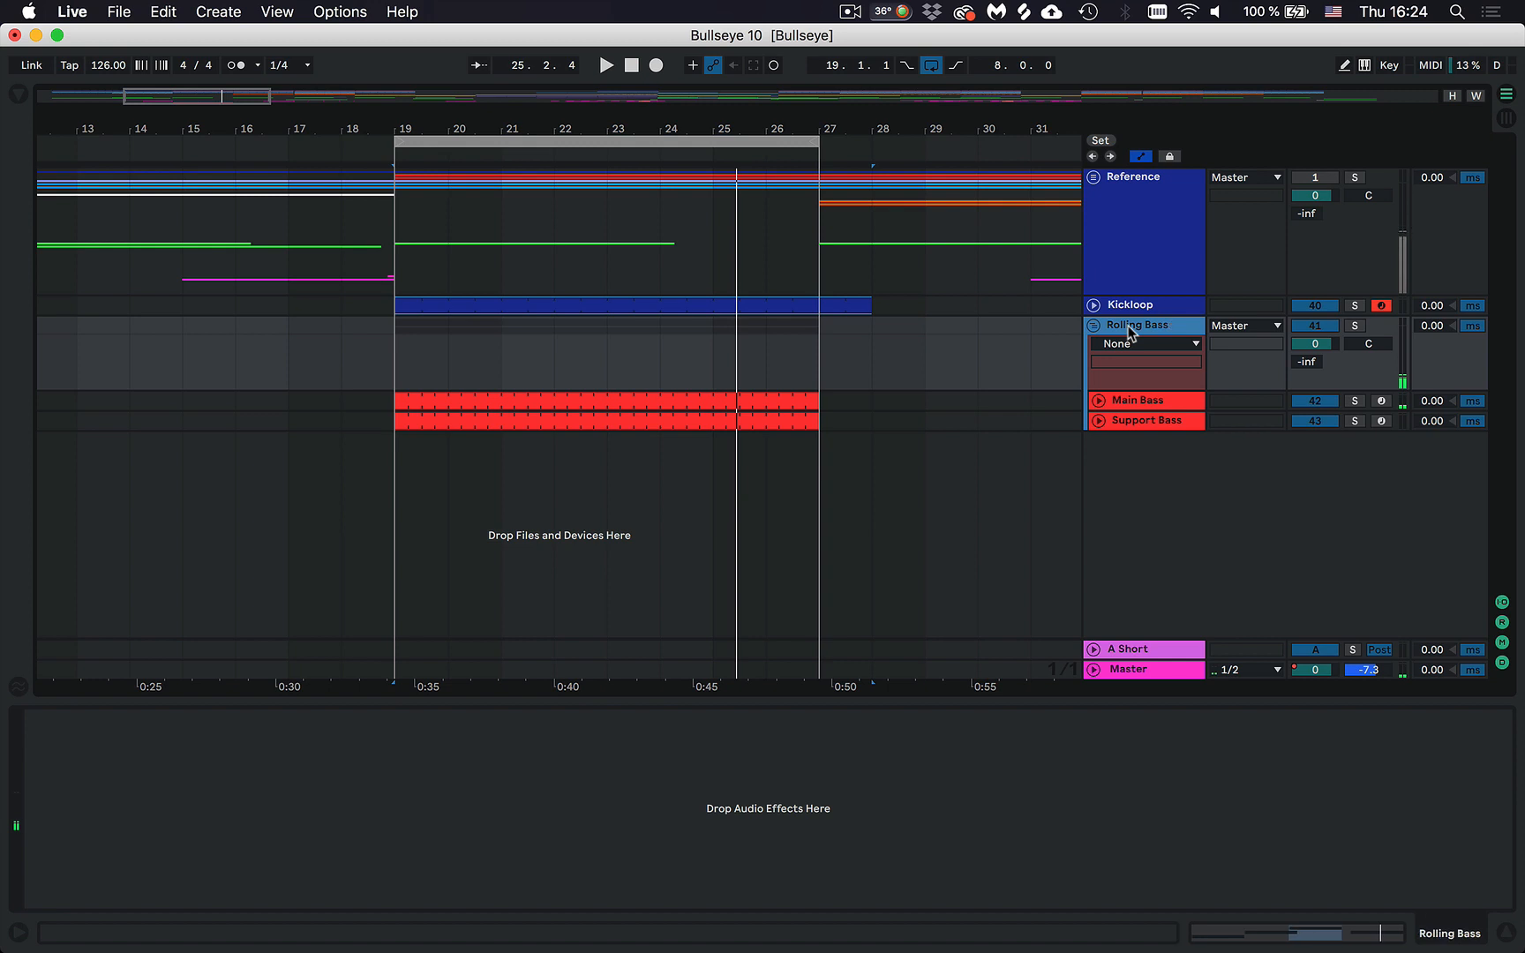
right_click(1130, 330)
left_click(1145, 605)
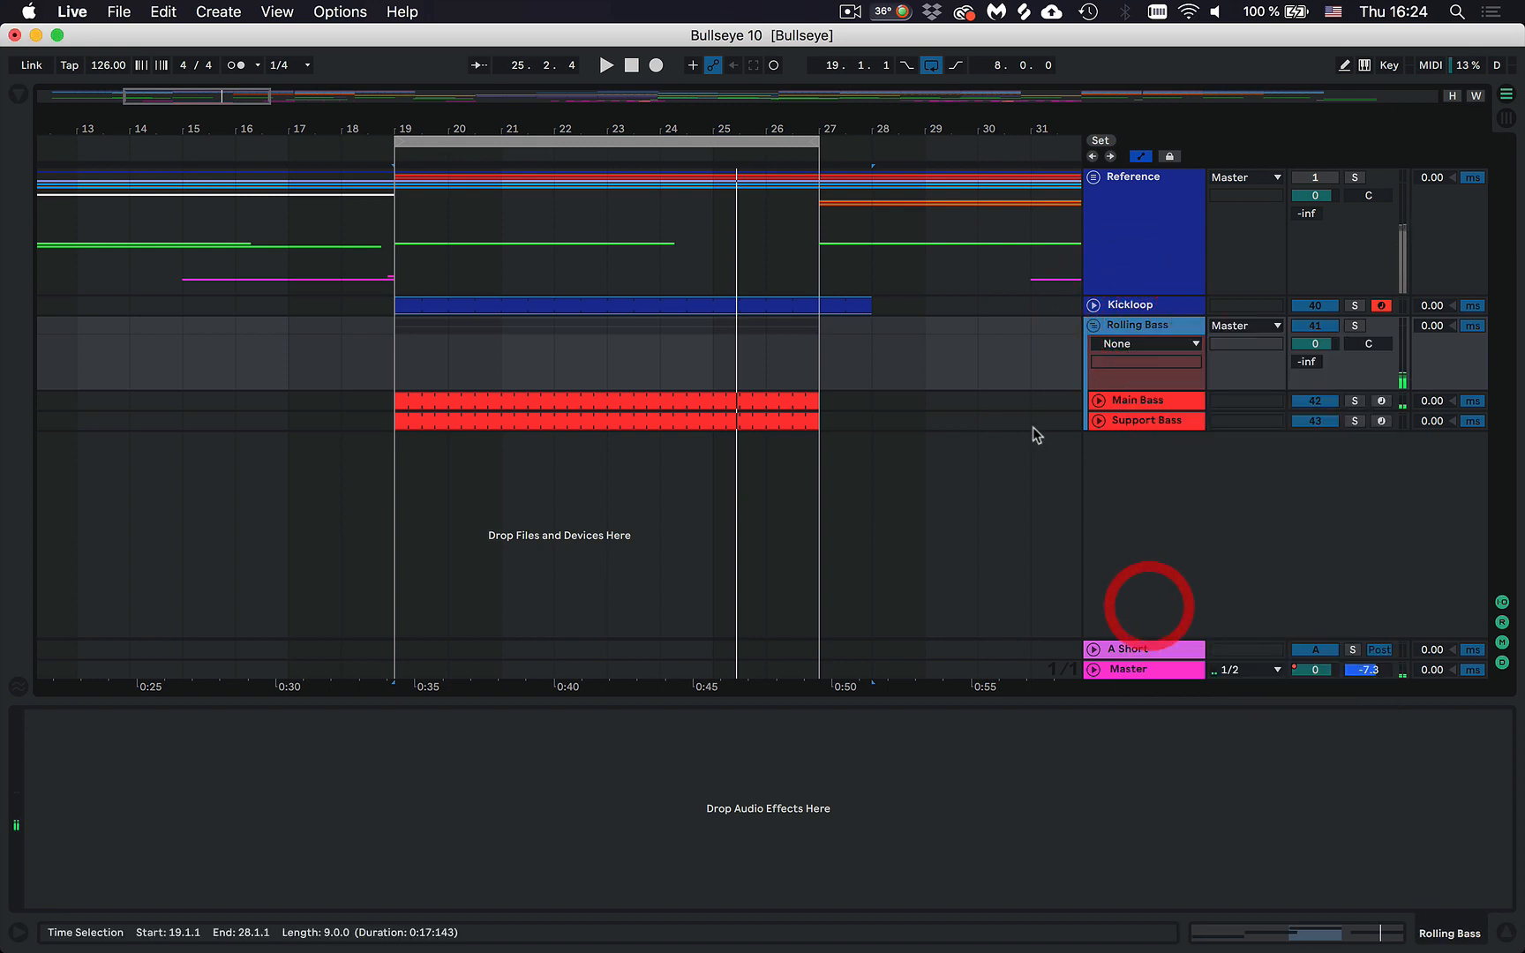
left_click(1031, 421)
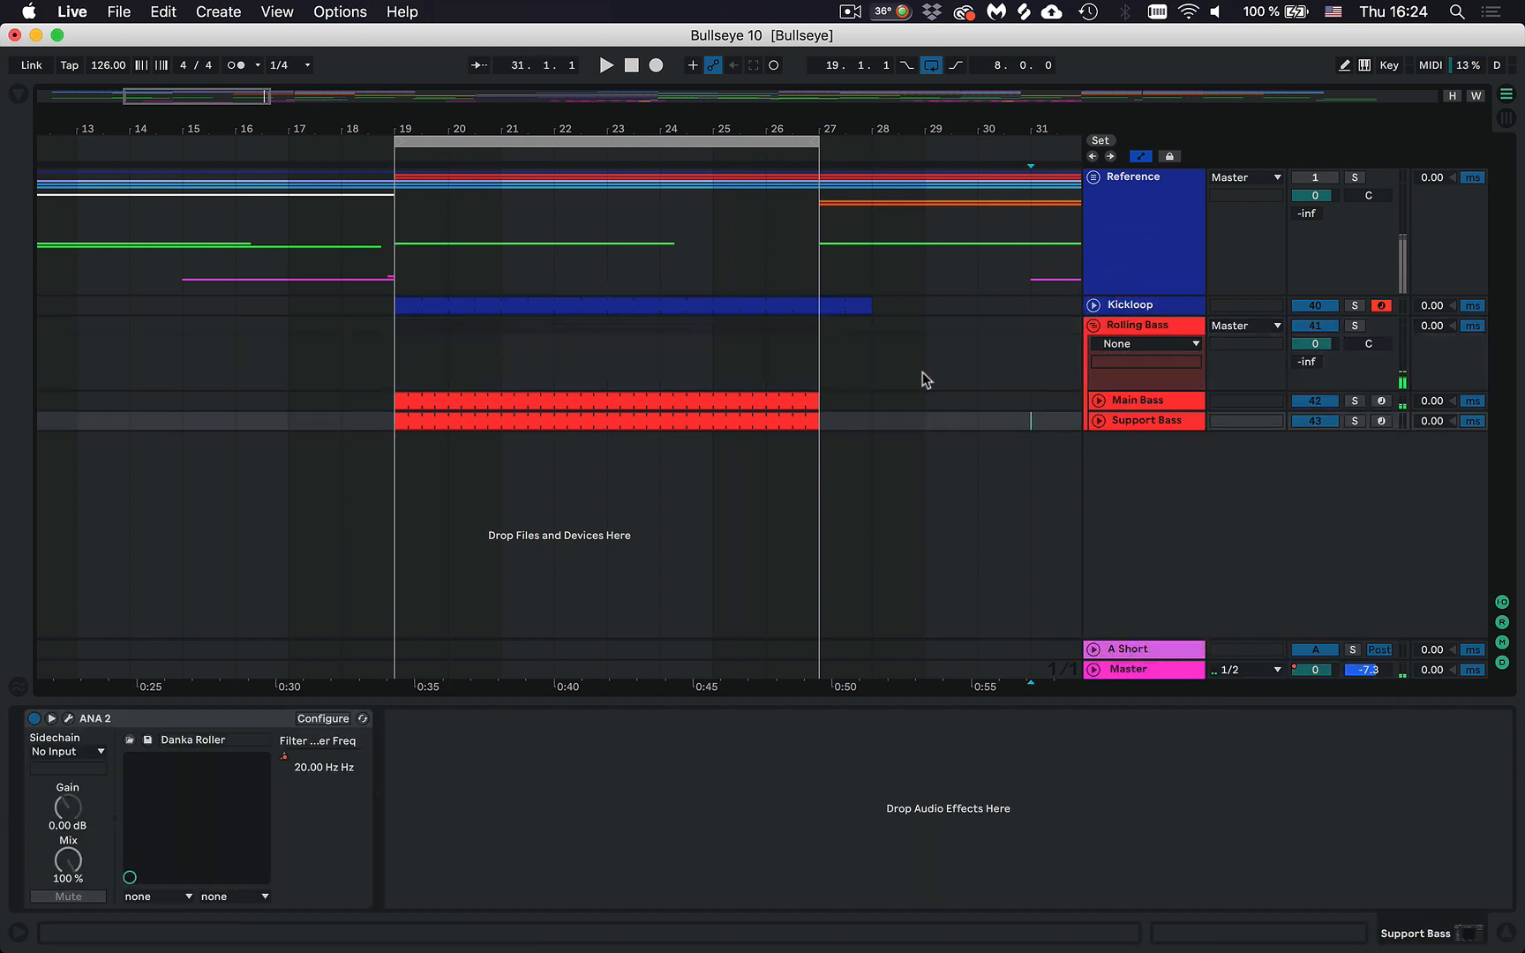